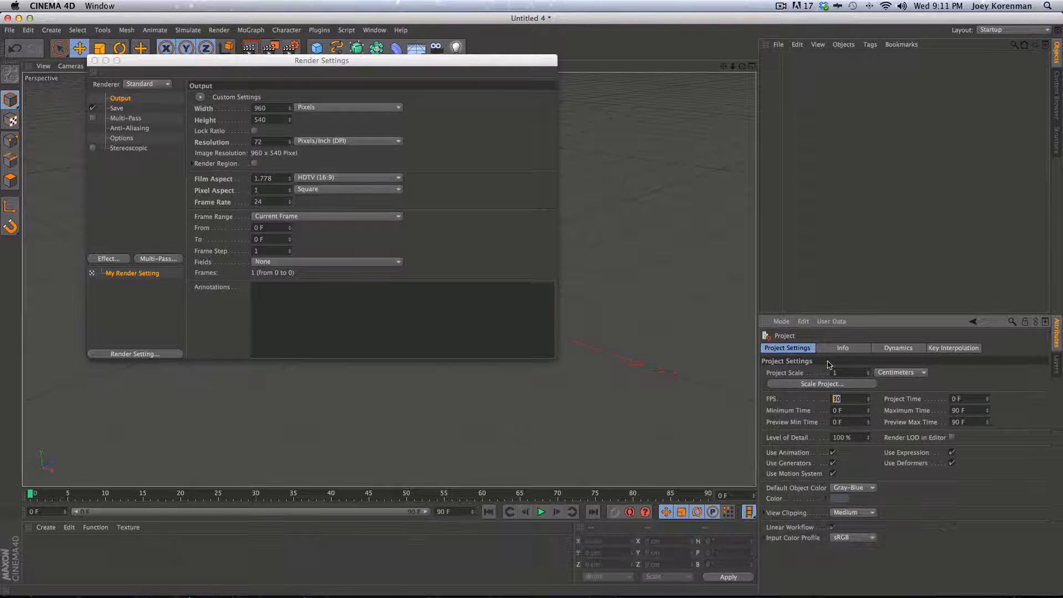
Set the project frame rate to 24 FPS and close the Render Settings window
type("24")
key("Return")
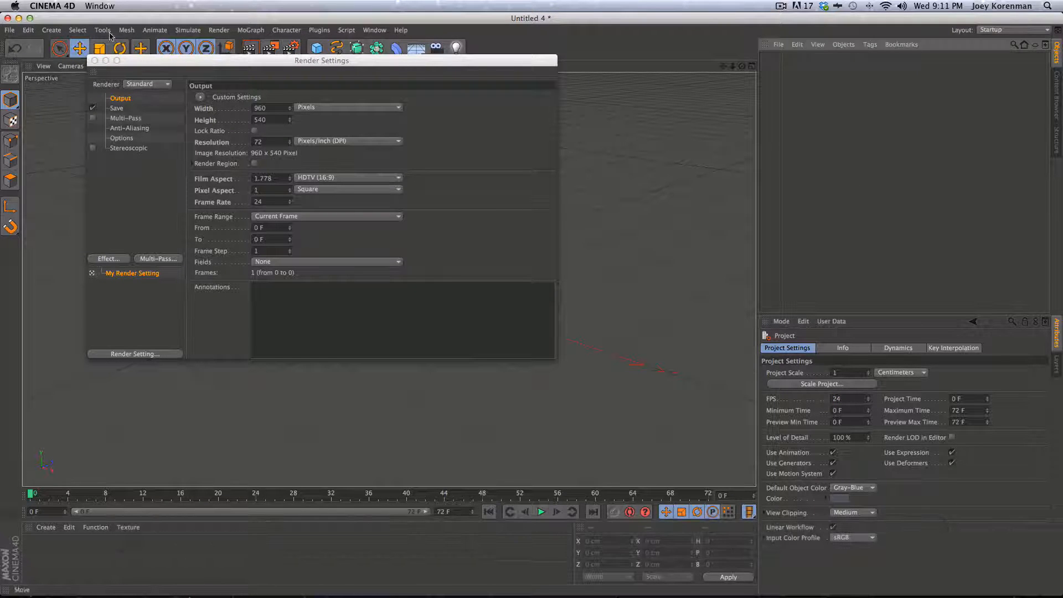
left_click(95, 61)
key("3")
left_click_drag(451, 370, 498, 297)
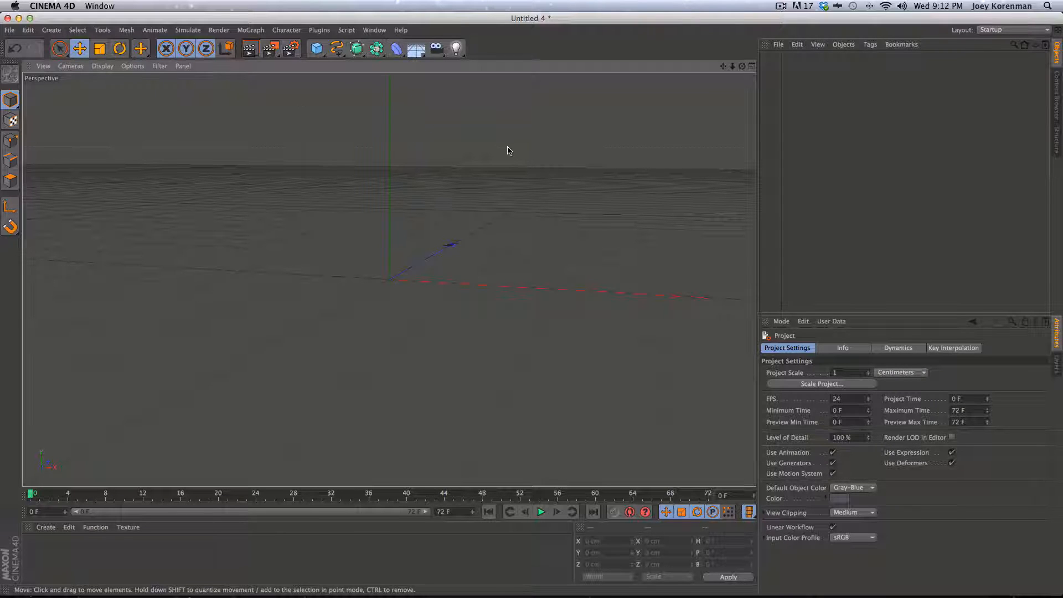
Add a sphere, try the Icosahedron type, then set it back to Standard
left_click(317, 48)
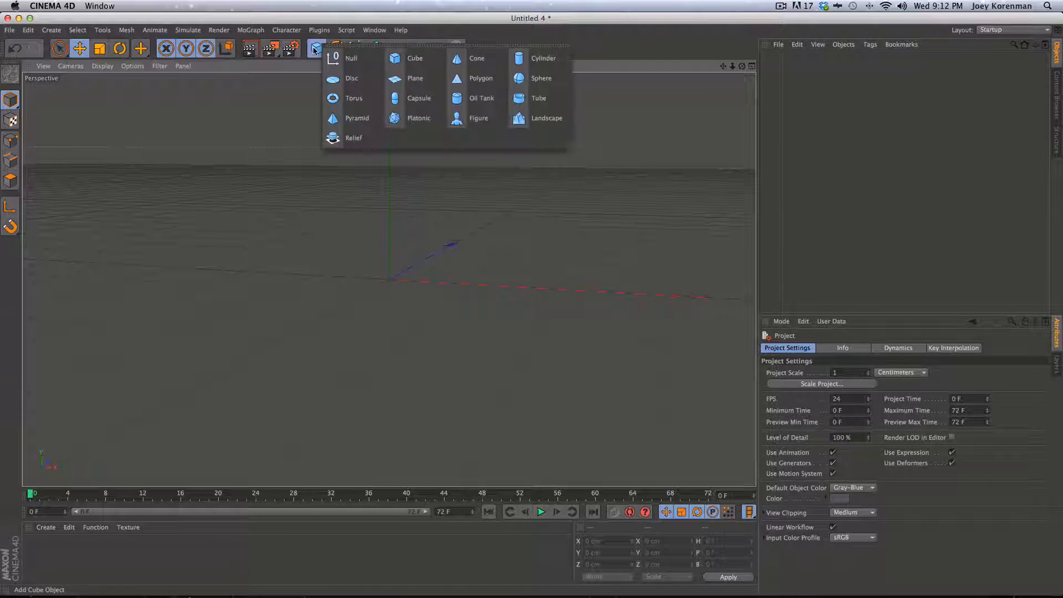
left_click(536, 78)
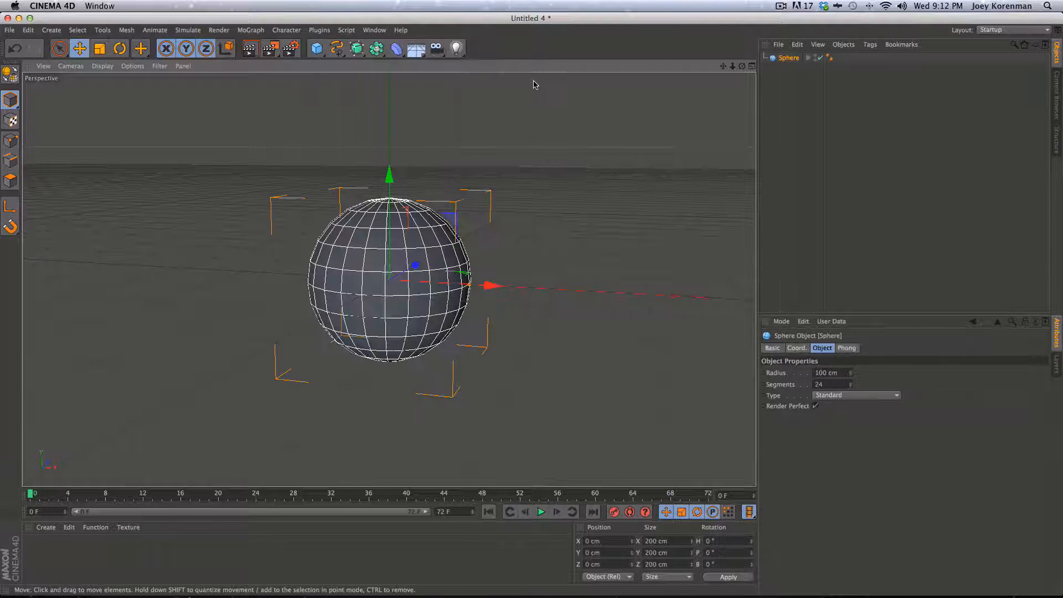
key("3")
left_click_drag(343, 359, 412, 285)
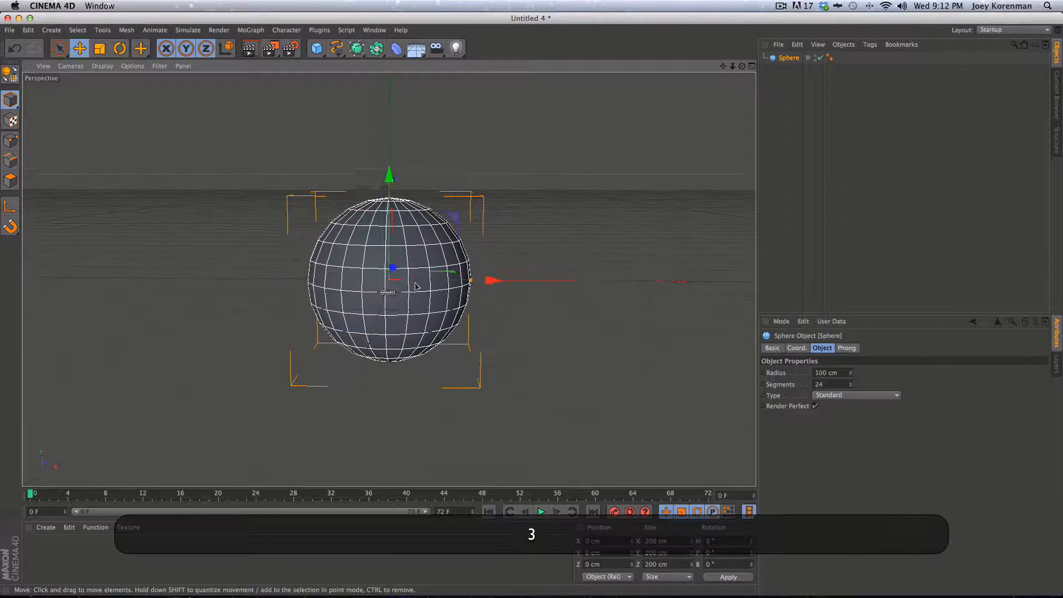
left_click(846, 395)
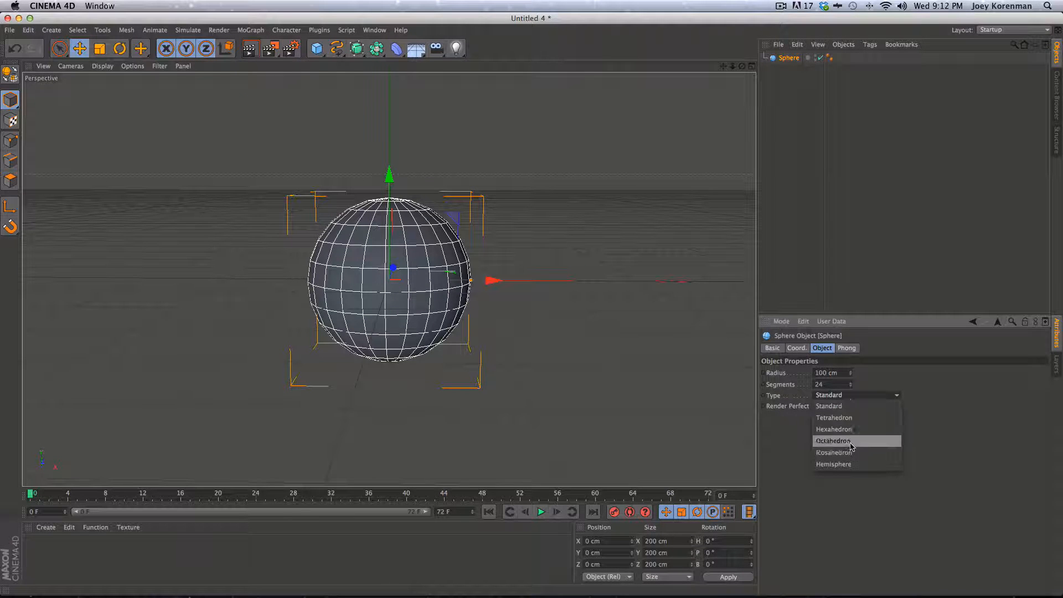
left_click(835, 448)
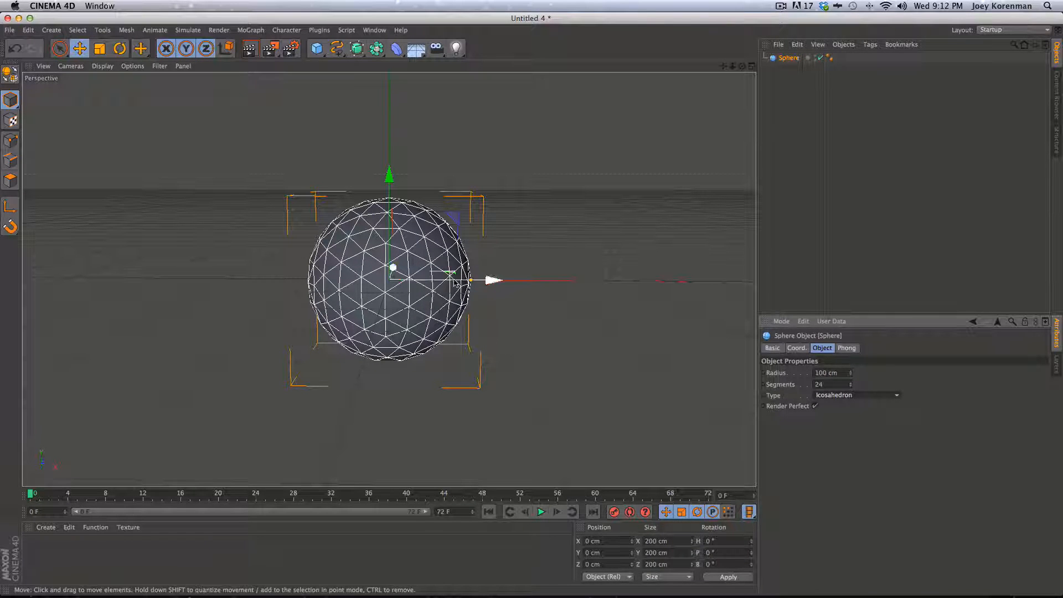
key("2")
left_click_drag(398, 306, 437, 302)
key("1")
left_click_drag(361, 295, 368, 298)
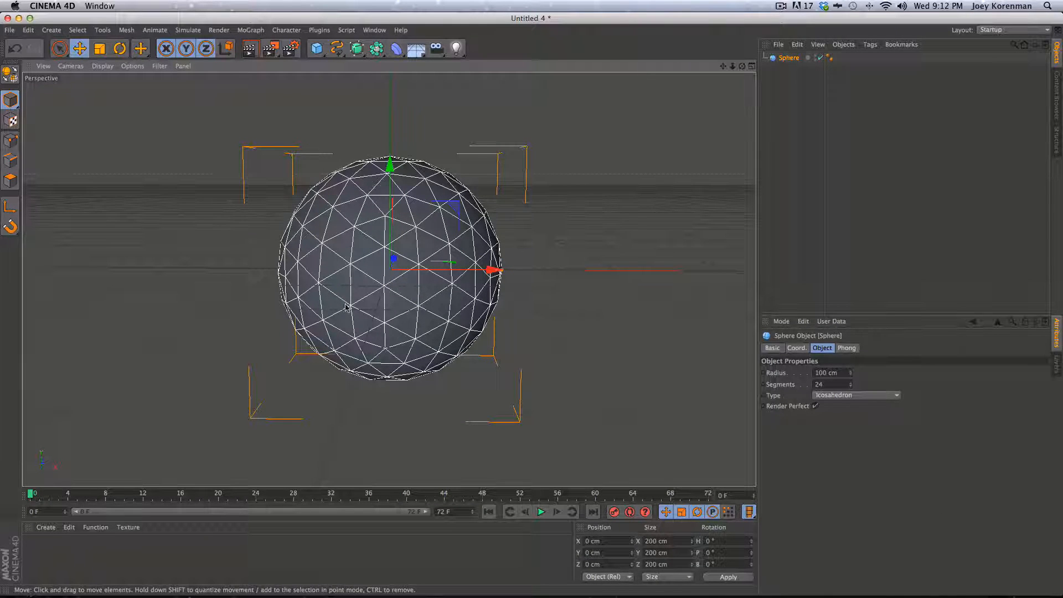
left_click(836, 396)
left_click(833, 405)
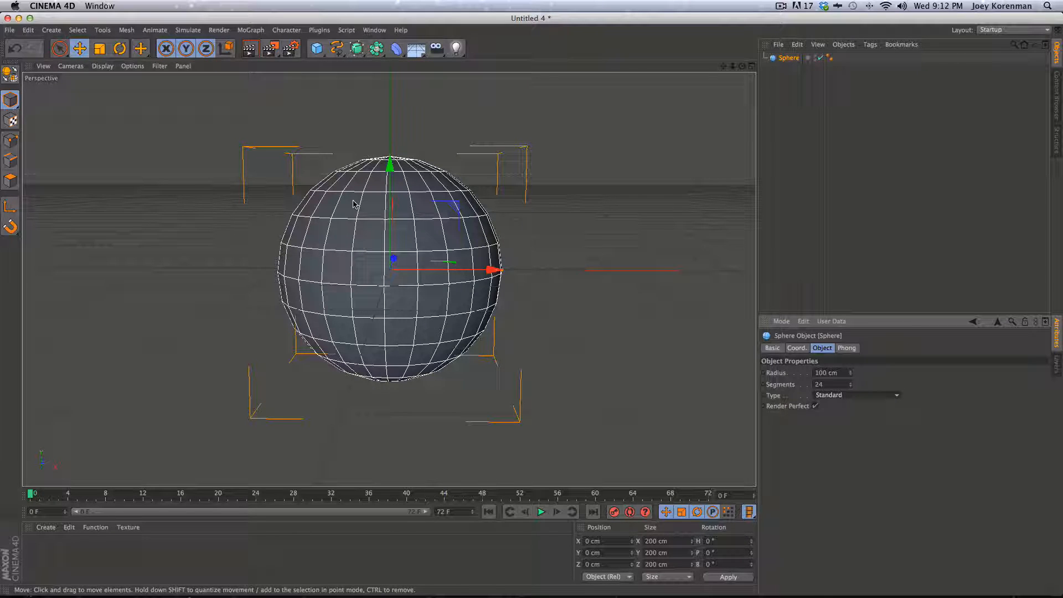
Zero the sphere's X, Y and Z position in the Coord. tab
left_click_drag(694, 197, 699, 199)
left_click(834, 199)
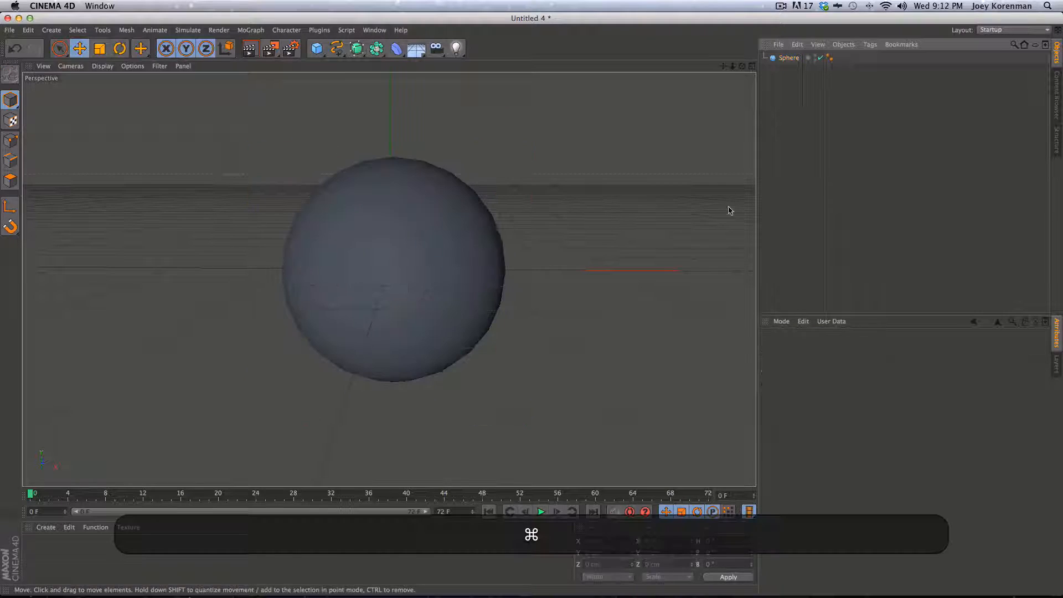
key("super+z")
left_click(797, 348)
double_click(803, 372)
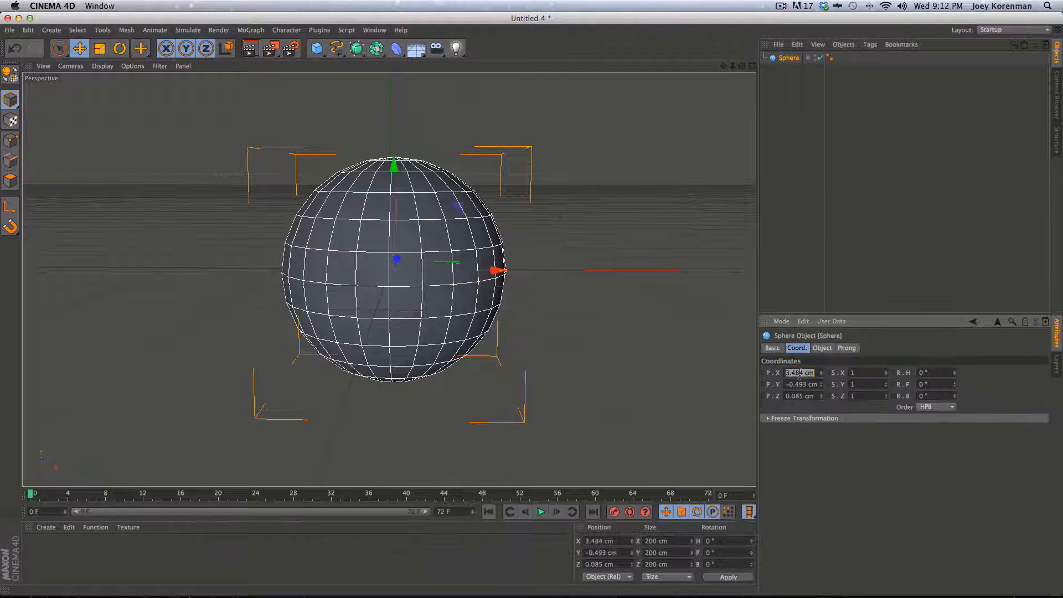
type("0")
key("Tab")
type("0")
key("Tab")
type("0")
key("Return")
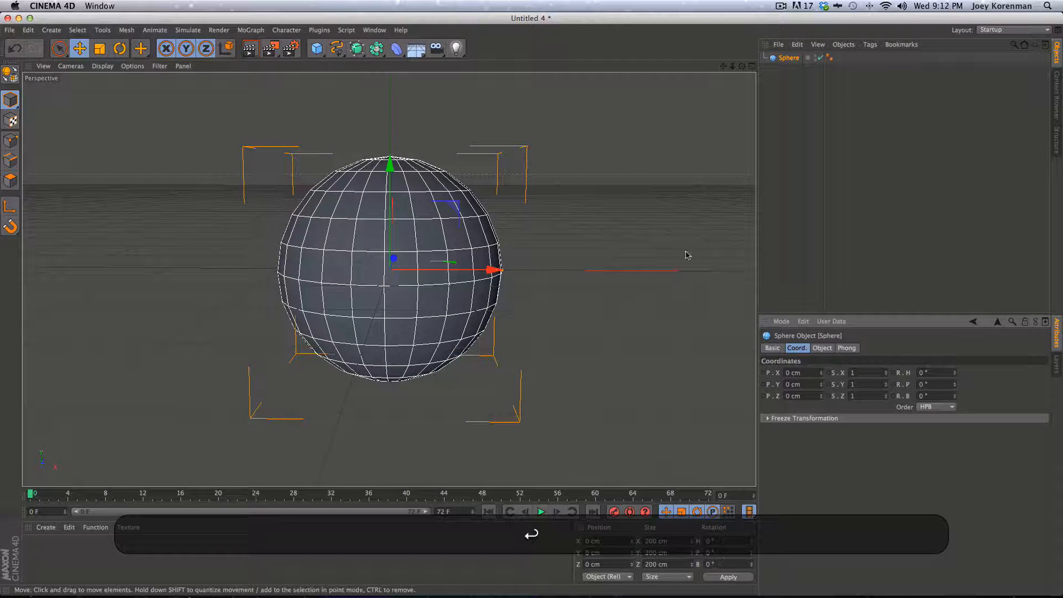
key("super+z")
key("super+z")
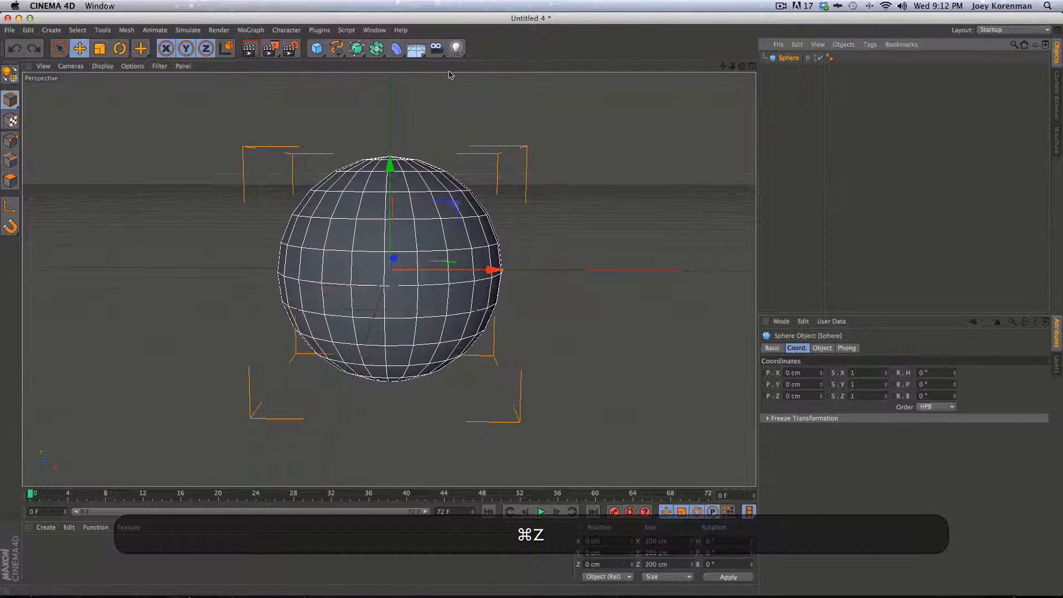
Add a cube, hide the sphere, and keep the cube's position at 0
left_click(318, 49)
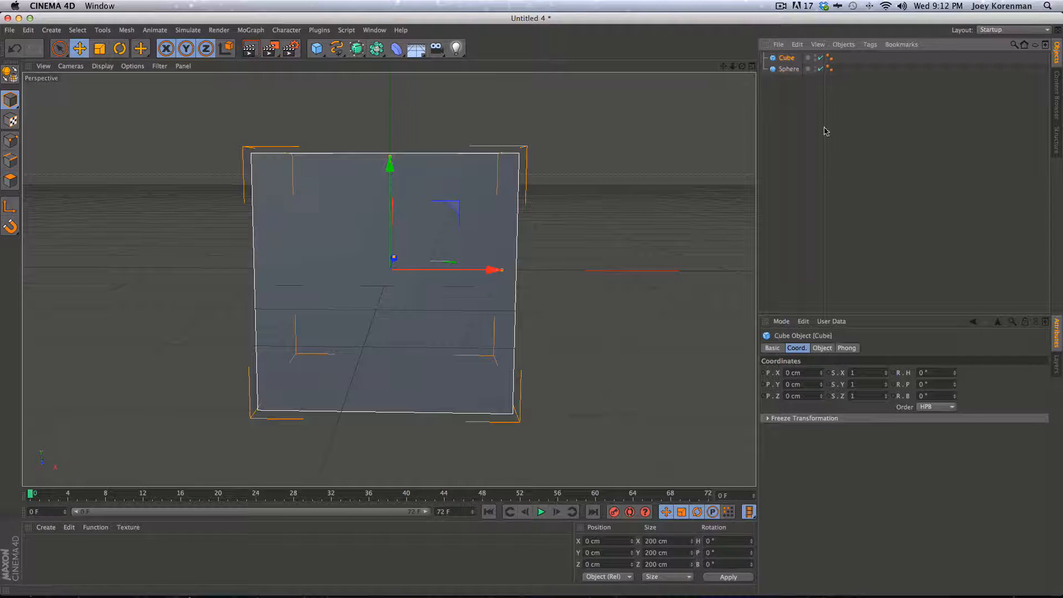
left_click(816, 69, "alt")
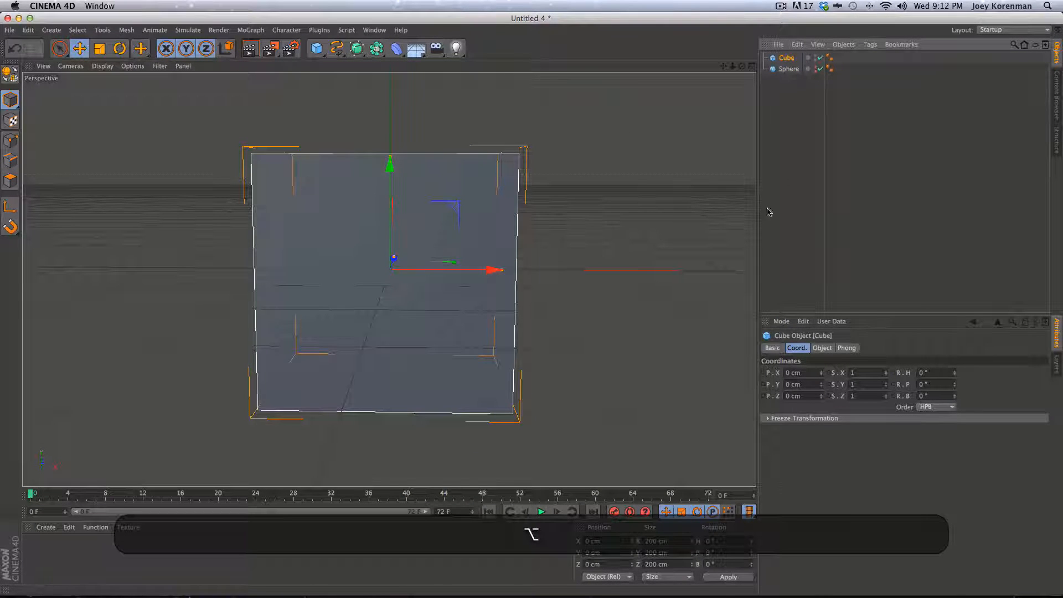
type("50")
key("Tab")
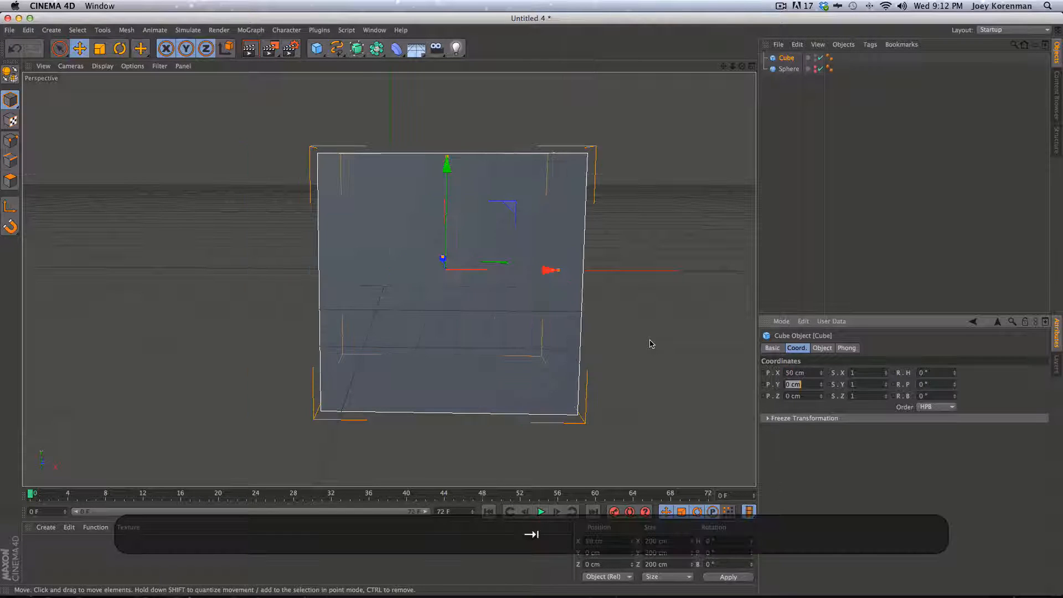
type("50")
key("Tab")
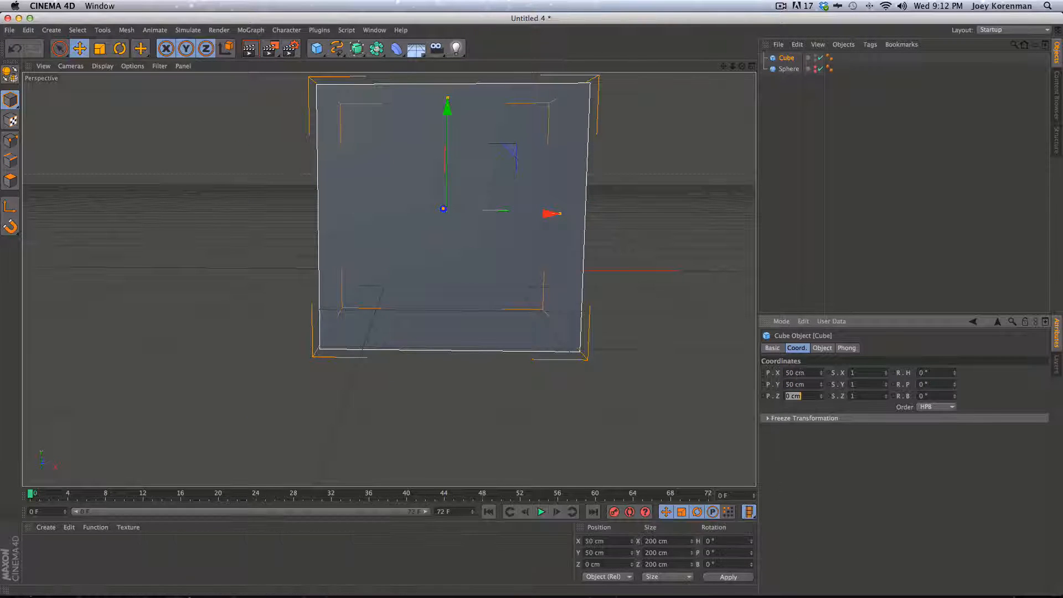
left_click(815, 373)
type("0")
key("Tab")
type("0")
key("Tab")
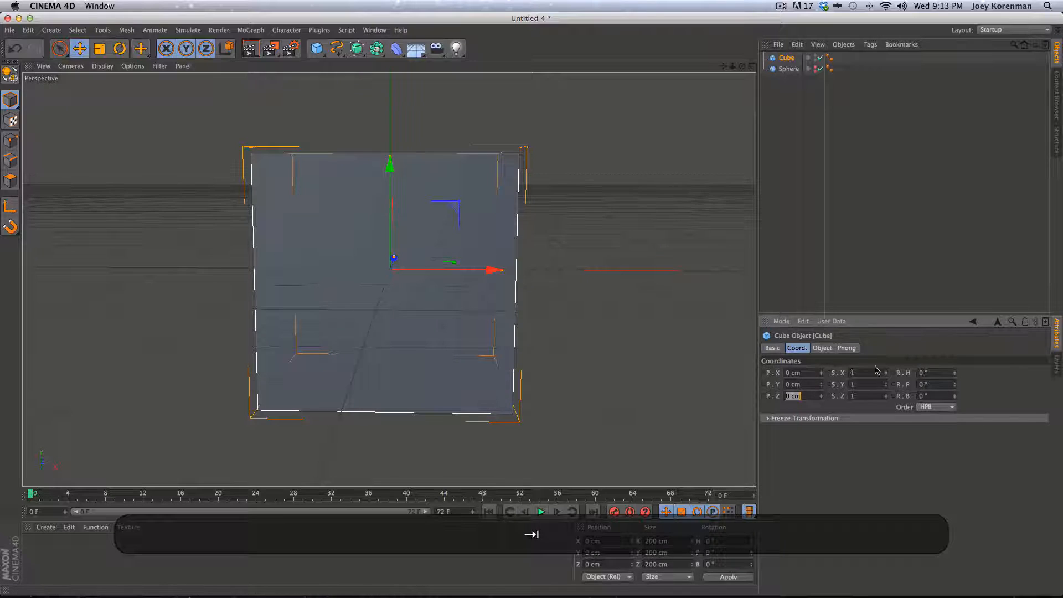
left_click(818, 103)
left_click(787, 58)
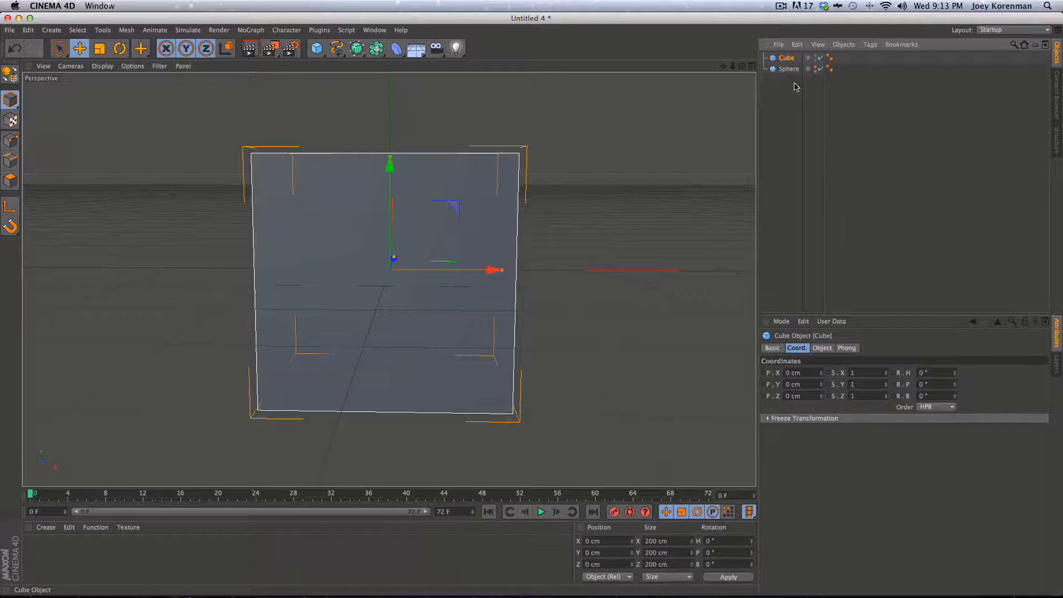
Set the cube's Size X, Y and Z to 50 cm
left_click(822, 348)
left_click(811, 372)
type("50")
key("Tab")
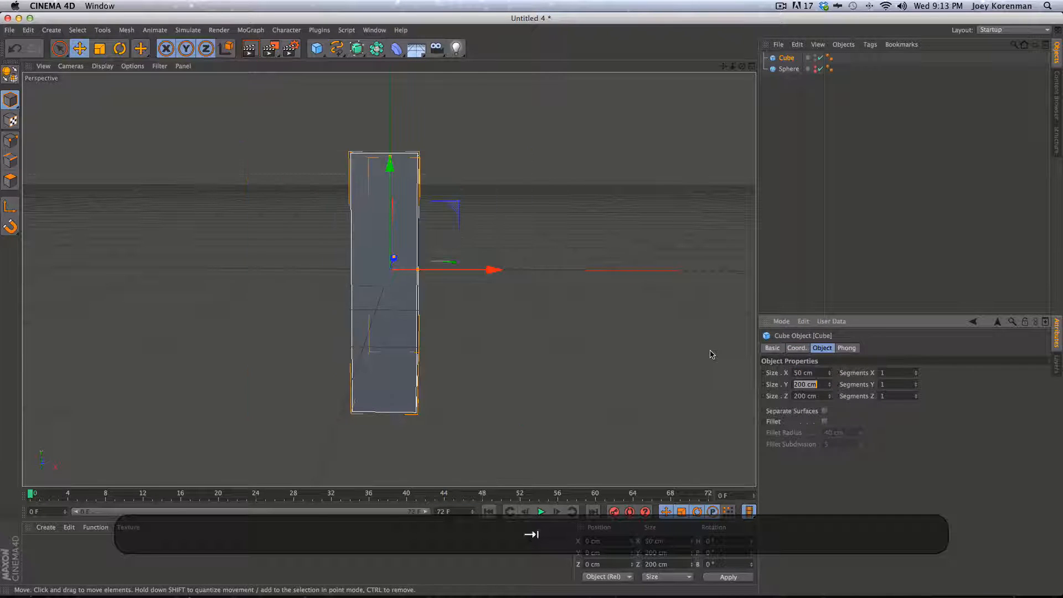
type("50")
key("Tab")
type("50")
key("Return")
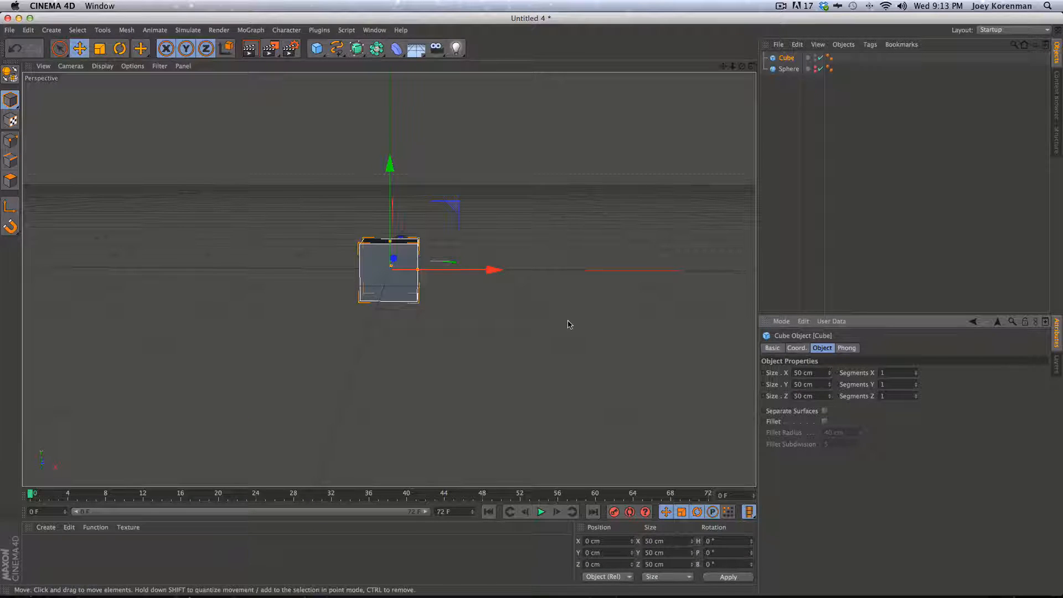
left_click(823, 224)
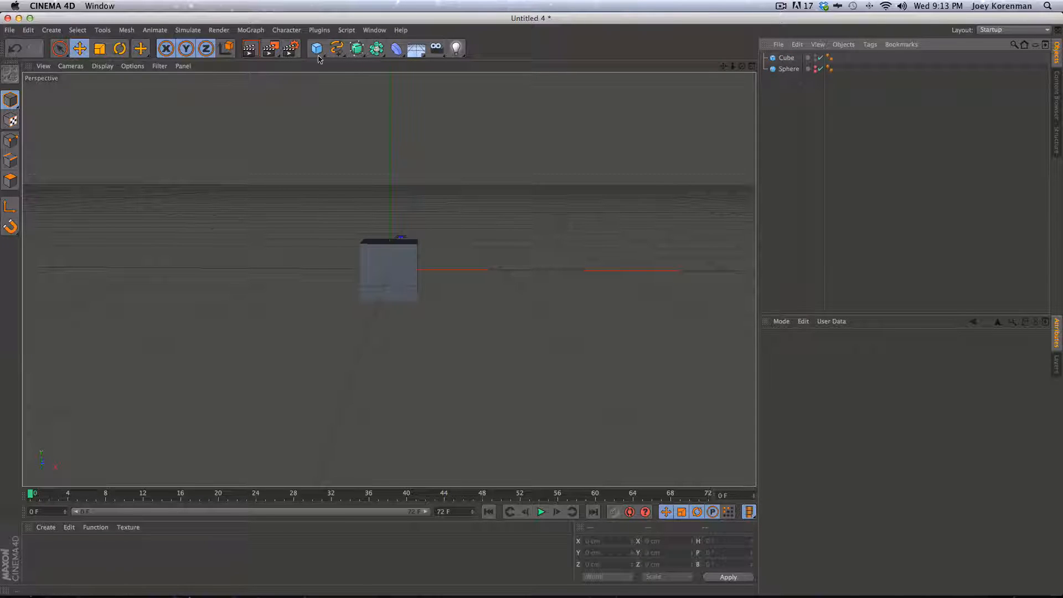
Add a Cloner from the MoGraph menu and nest the Cube under it
left_click(251, 30)
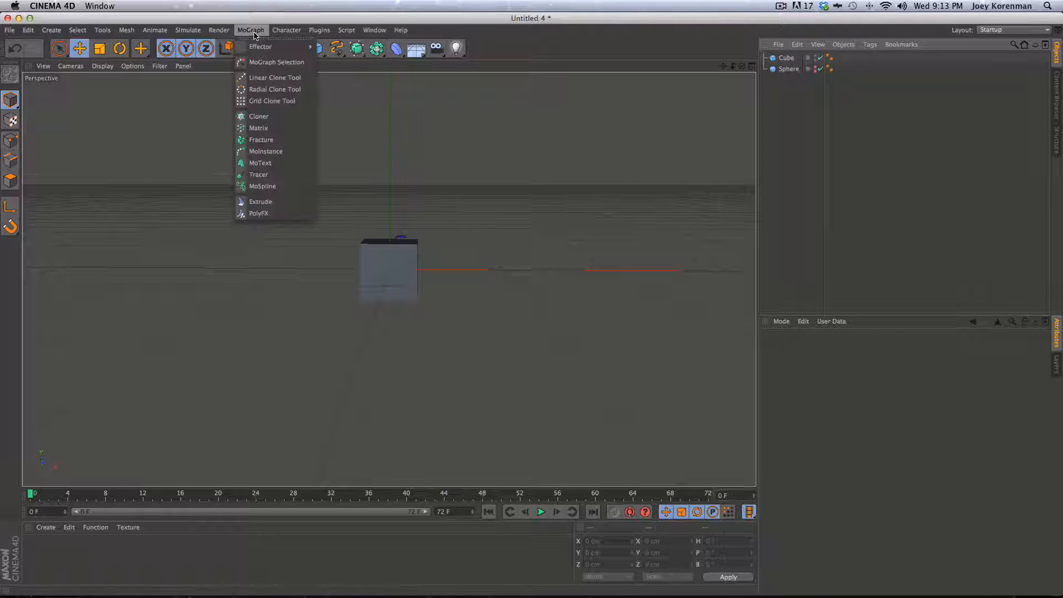
left_click(258, 116)
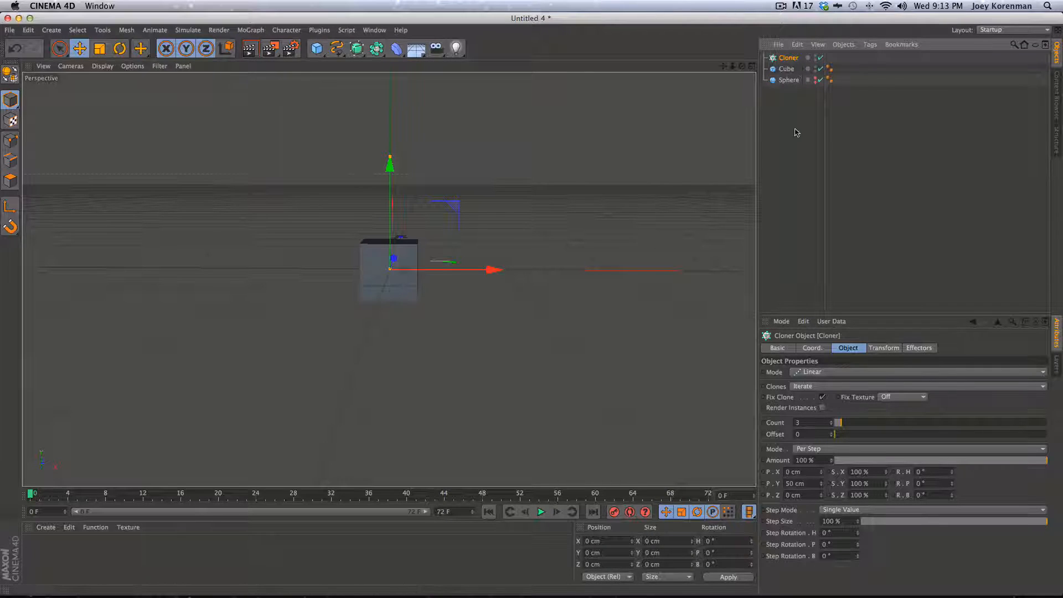
left_click_drag(782, 71, 791, 58)
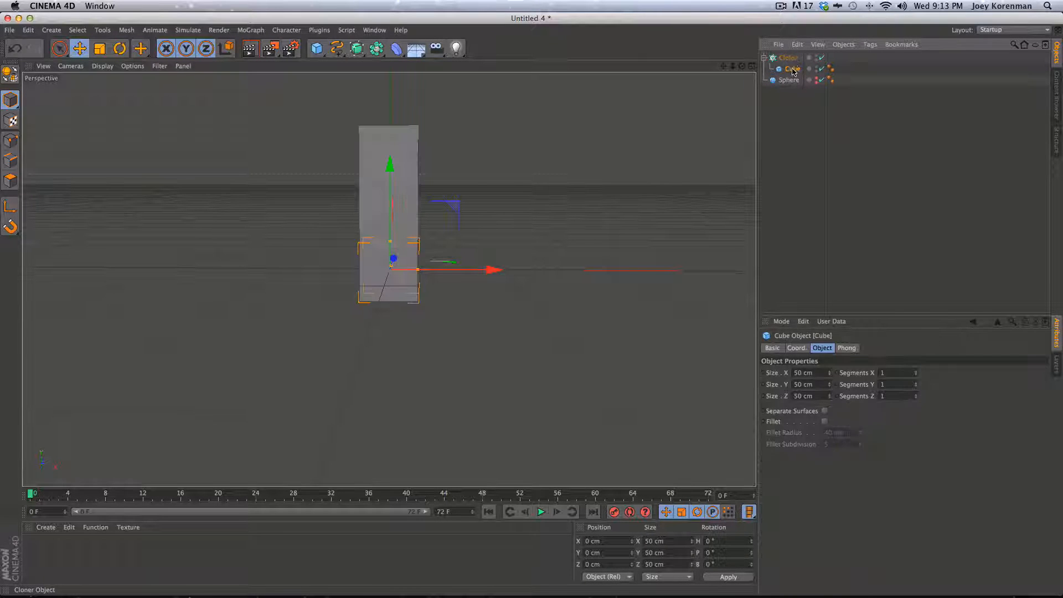
left_click(788, 58)
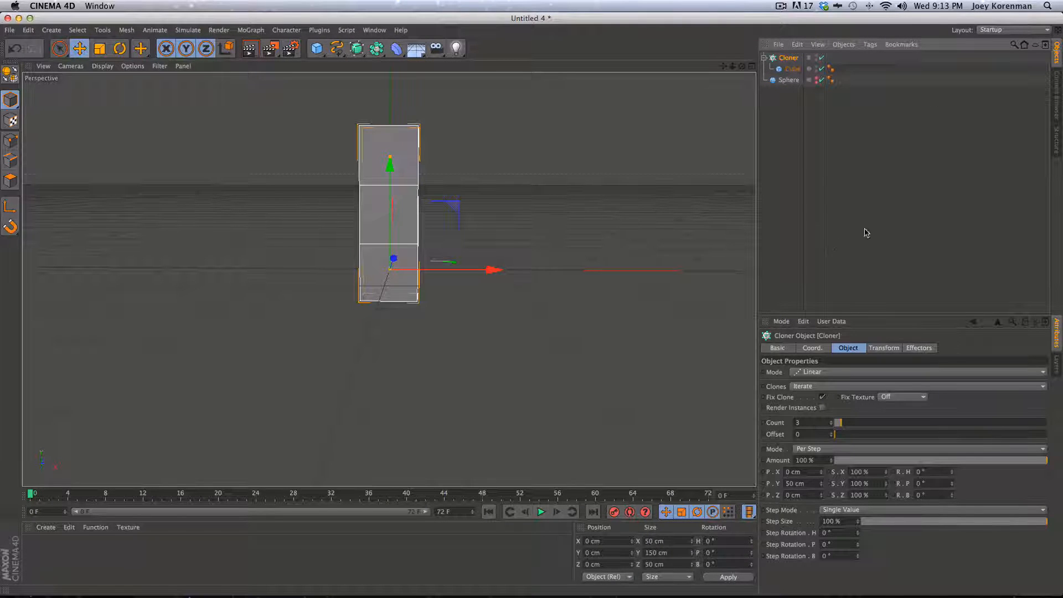
Switch the Cloner's Mode to Object
left_click(809, 371)
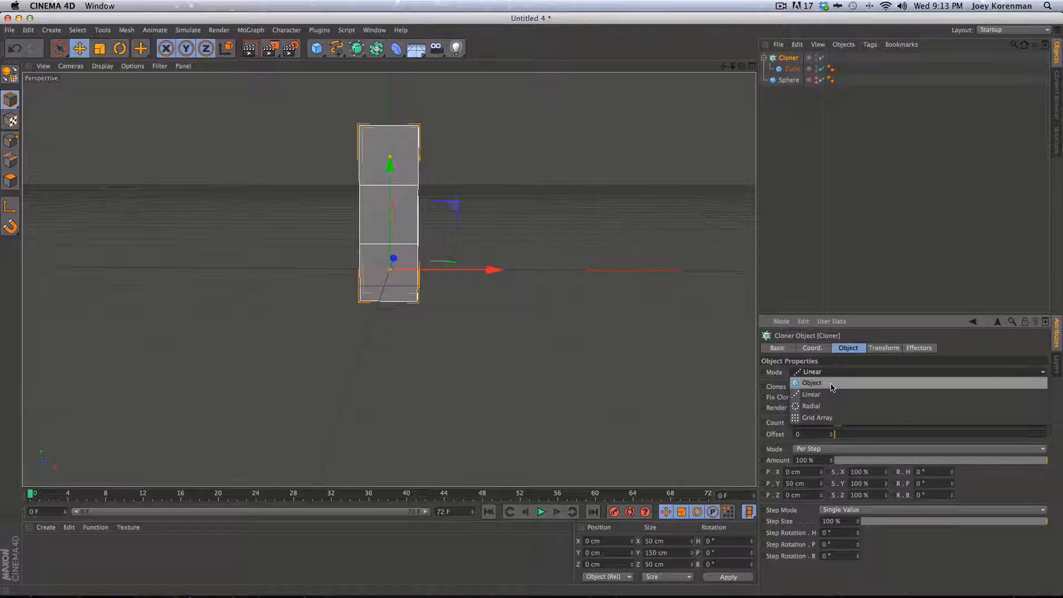
left_click(861, 192)
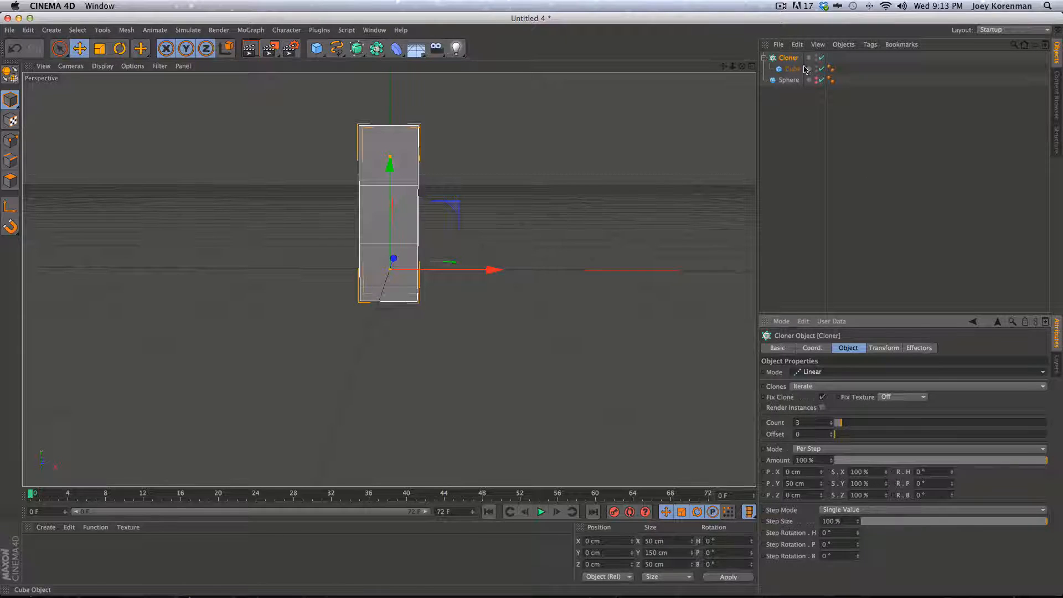
left_click(806, 388)
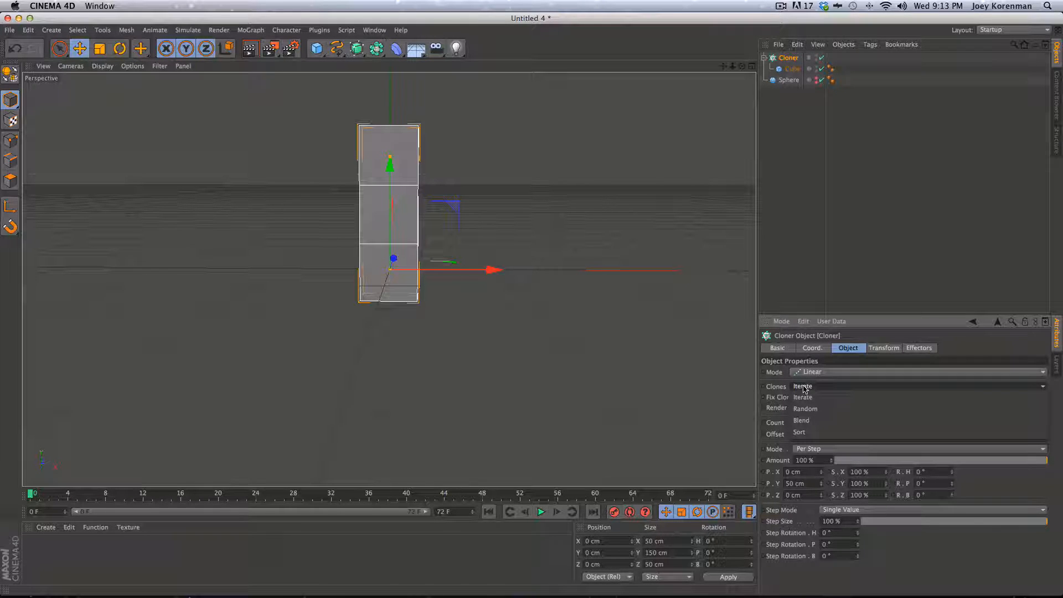
left_click(804, 388)
left_click(807, 372)
left_click(809, 382)
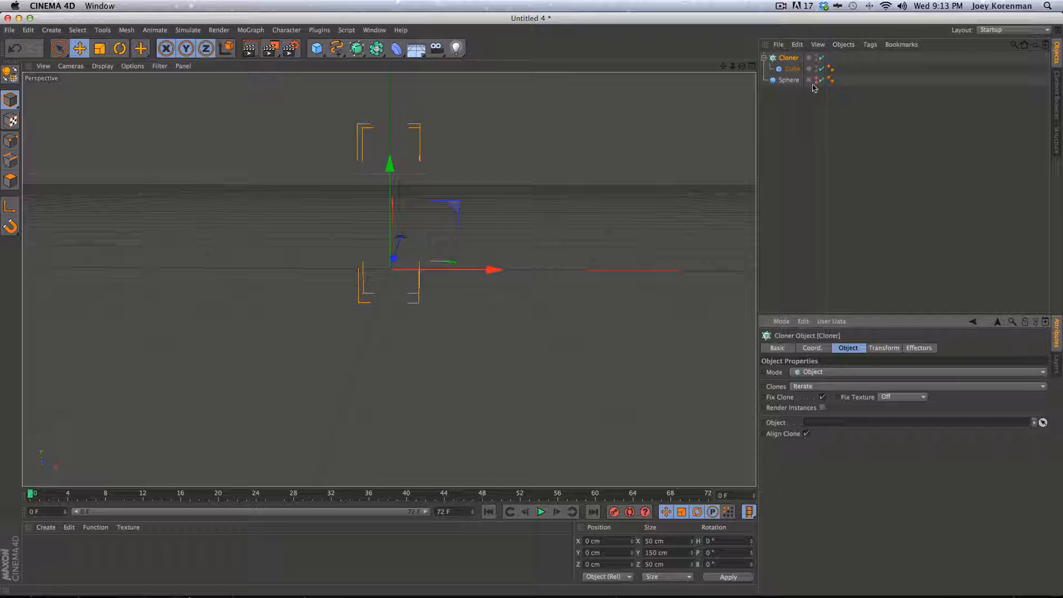
left_click(791, 81)
Assign the Sphere as the Cloner's target object
mouse_move(792, 84)
left_mouse_down()
mouse_move(807, 206)
mouse_move(858, 424)
left_mouse_up()
left_click(846, 220)
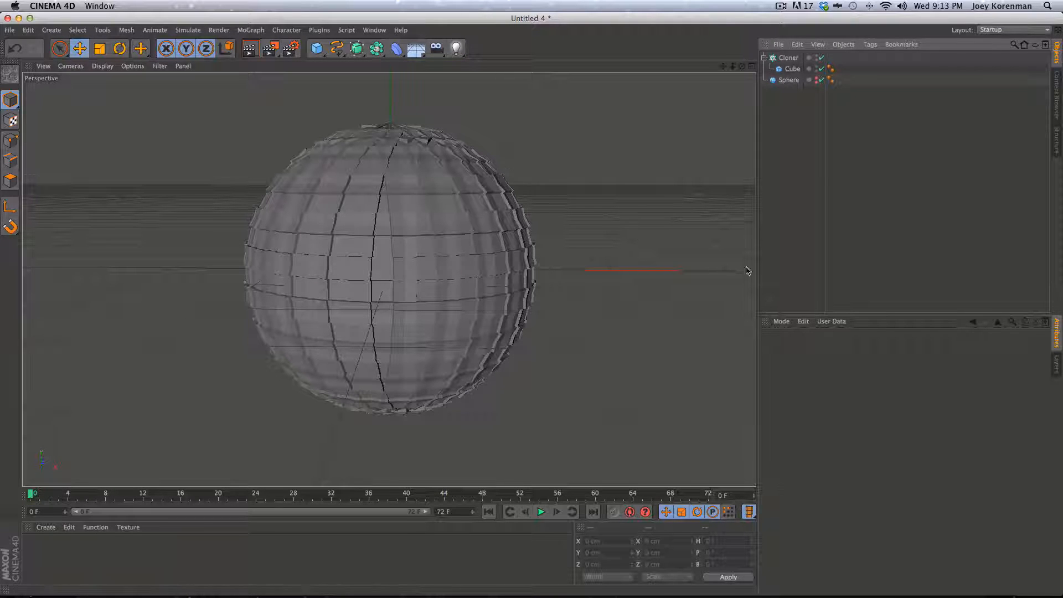
left_click(788, 57)
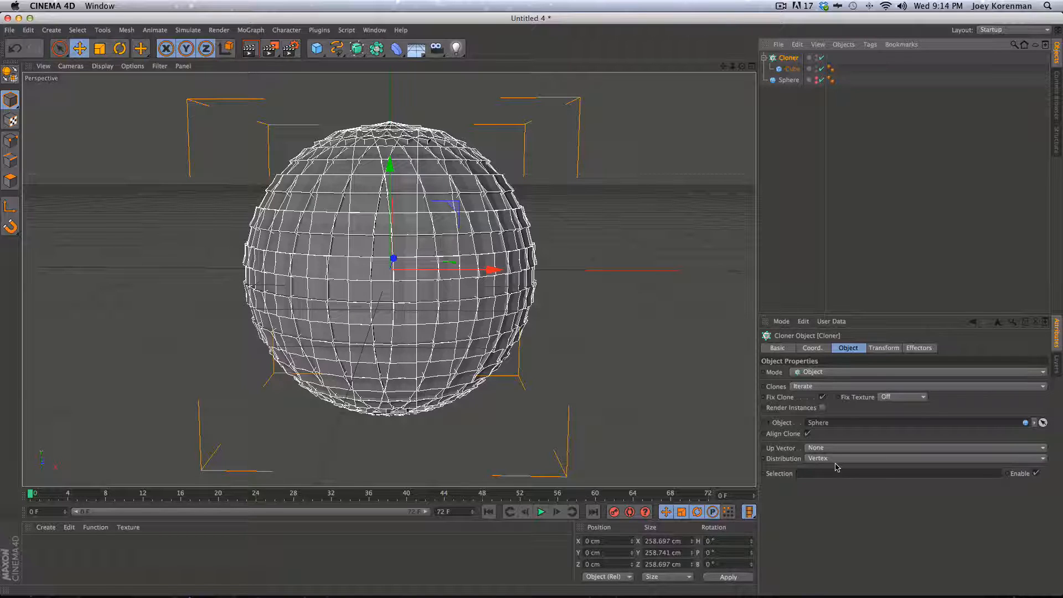
Toggle Cloner and Sphere visibility to inspect, then set Distribution to Polygon Center
left_click(821, 58)
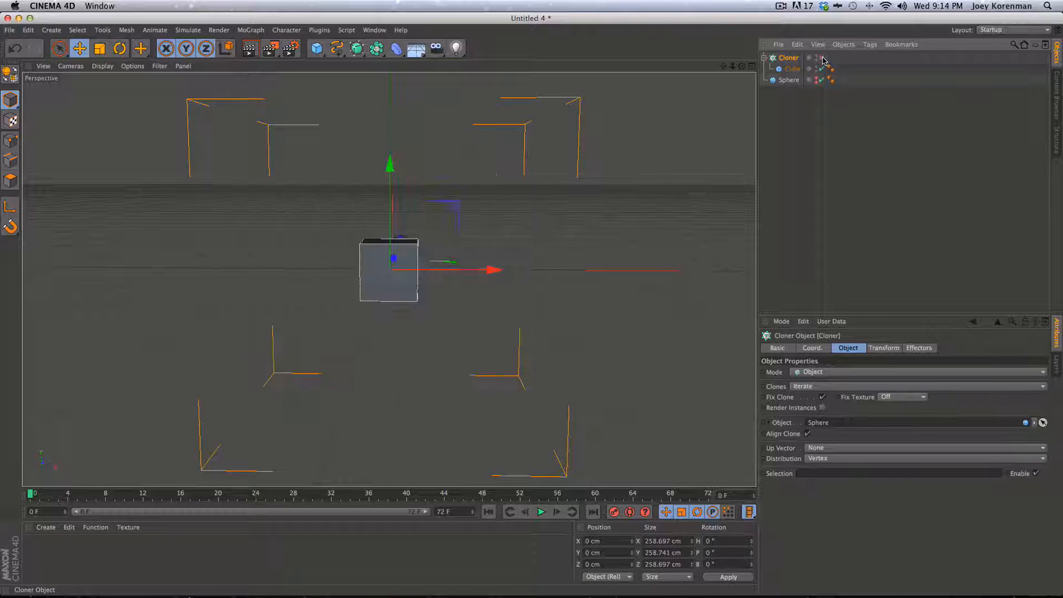
left_click(816, 79, "alt")
left_click(426, 264)
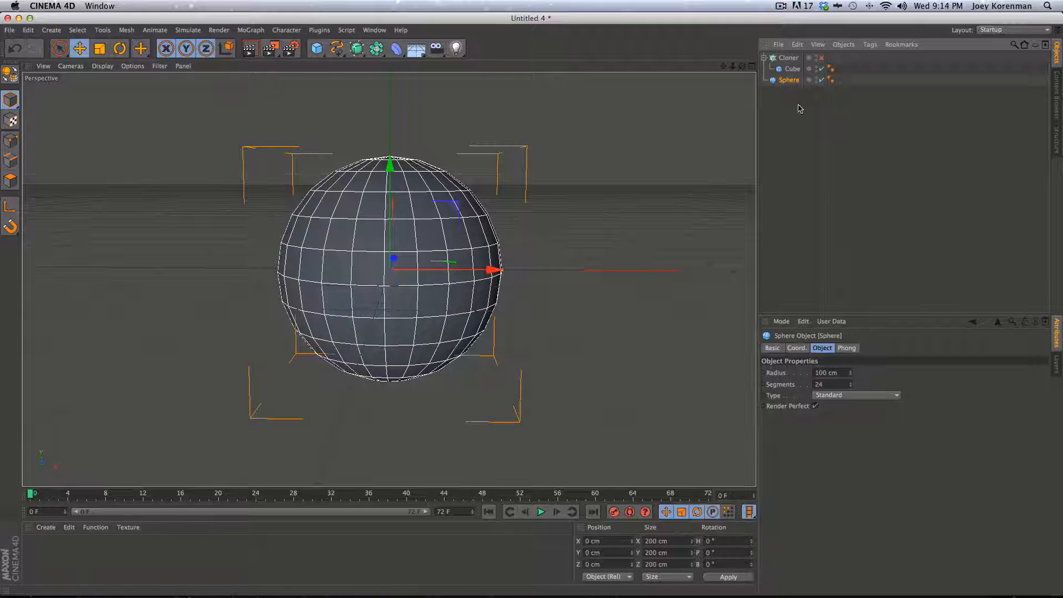
left_click(816, 80, "alt")
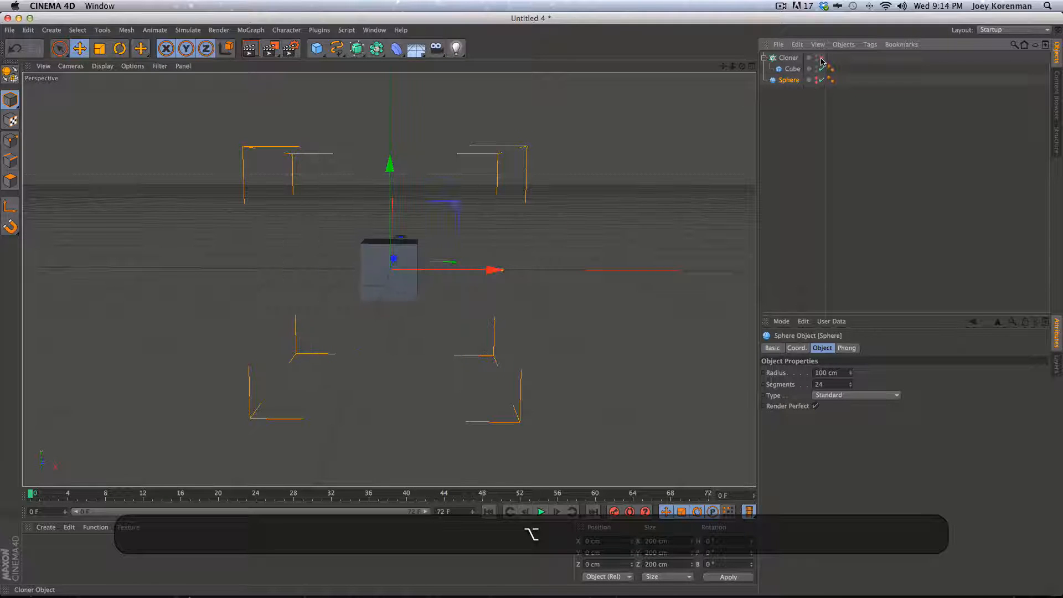
left_click(821, 57)
left_click(836, 60)
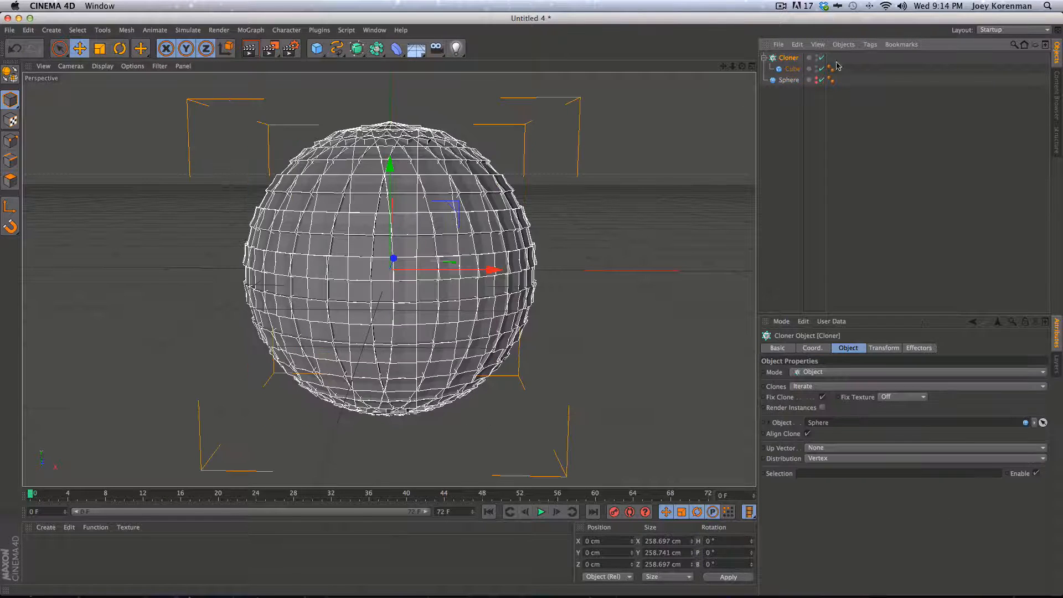
left_click(821, 459)
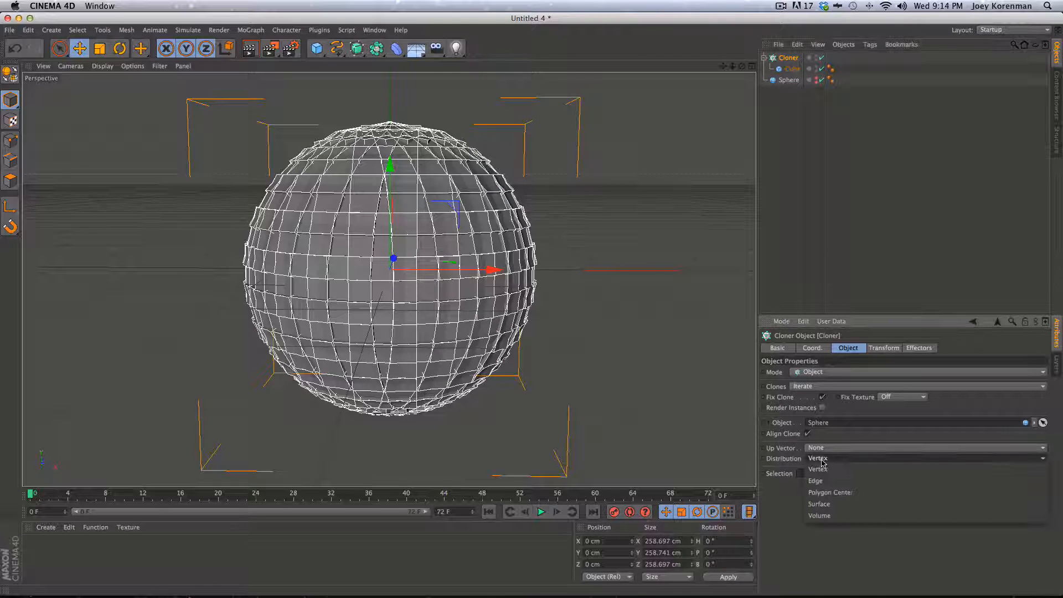
left_click(830, 492)
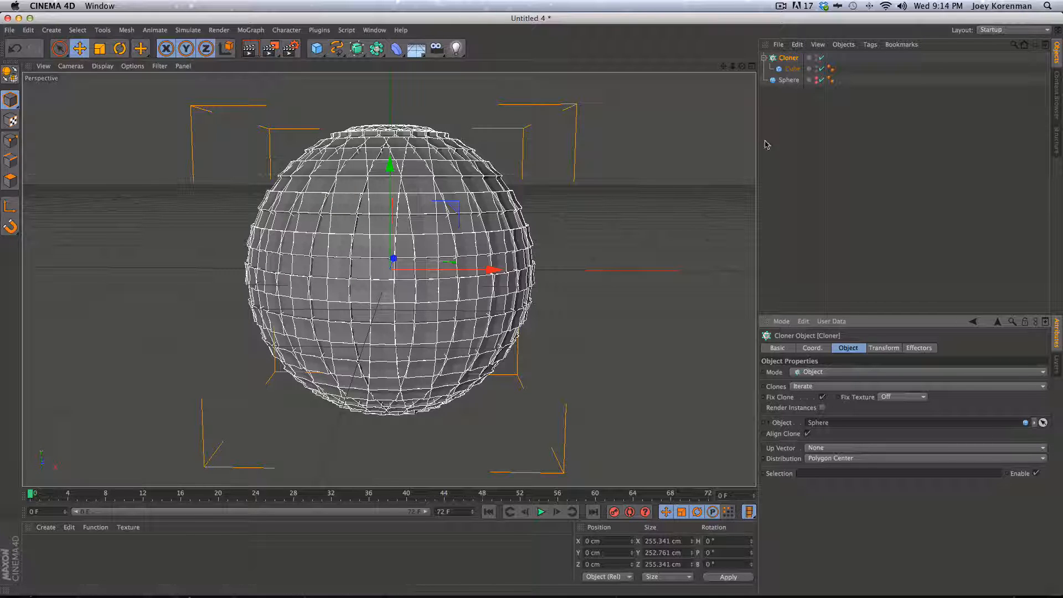
Select the Sphere and adjust its radius to about 207.3 cm
left_click(788, 80)
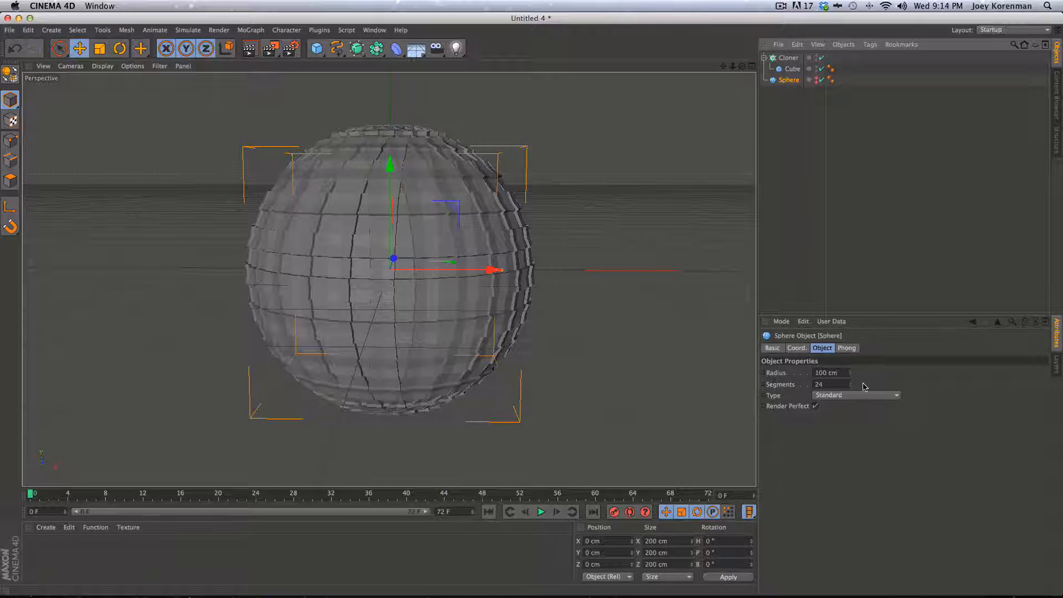
left_click_drag(851, 375, 852, 371, "shift")
mouse_move(851, 371)
left_mouse_down()
mouse_move(802, 587)
mouse_move(775, 326)
left_mouse_up()
key("2")
left_click_drag(524, 311, 436, 340)
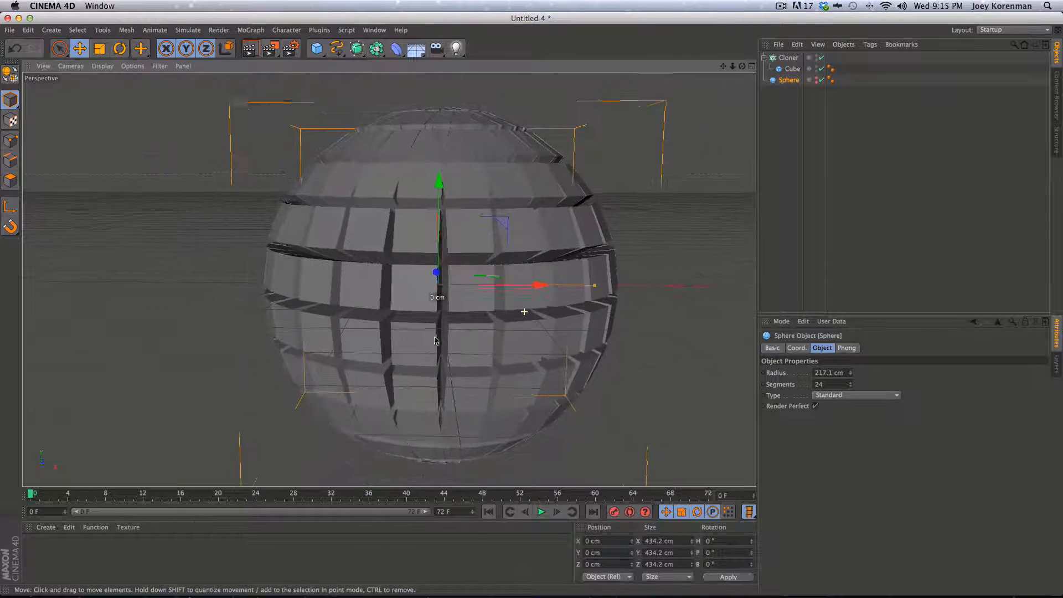
mouse_move(851, 373)
left_mouse_down("alt")
mouse_move(839, 412)
mouse_move(836, 277)
mouse_move(809, 126)
mouse_move(846, 336)
left_mouse_up("alt")
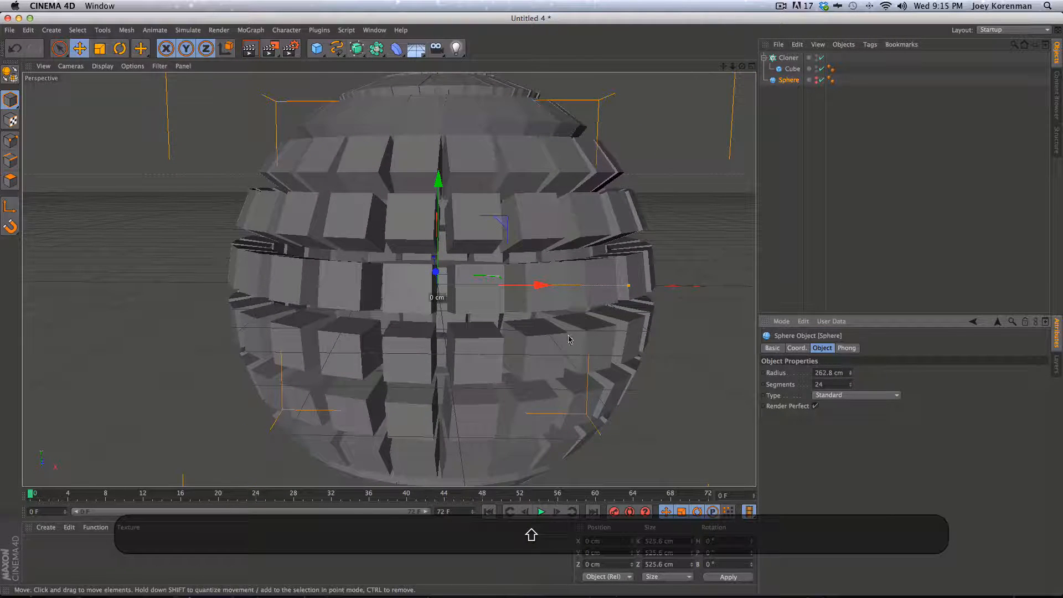
Raise the sphere radius through 362.8 cm up to 392.8 cm
key("2")
left_click_drag(569, 339, 481, 350)
key("1")
left_click_drag(522, 338, 479, 326)
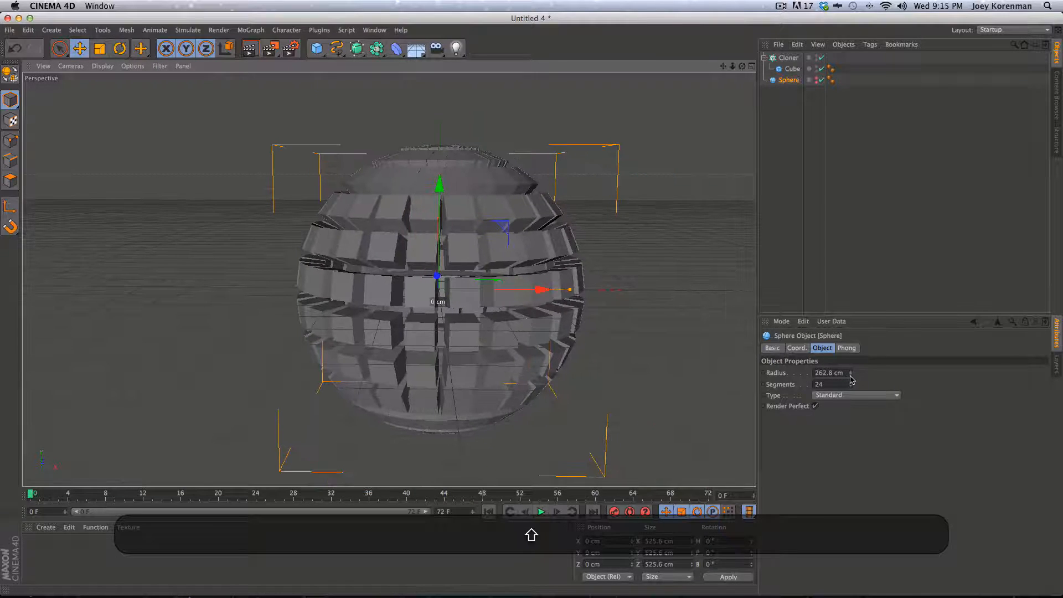
left_click_drag(852, 380, 850, 365, "shift")
key("1")
left_click_drag(491, 336, 462, 316)
key("2")
key("1")
key("3")
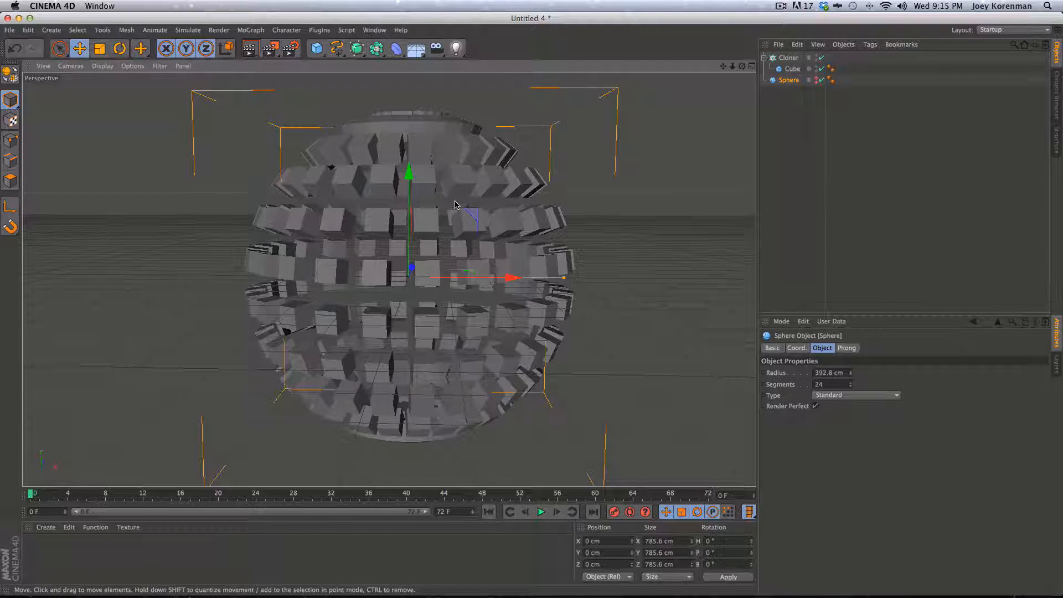
Select the Cloner and open the MoGraph Effector submenu
left_click(807, 161)
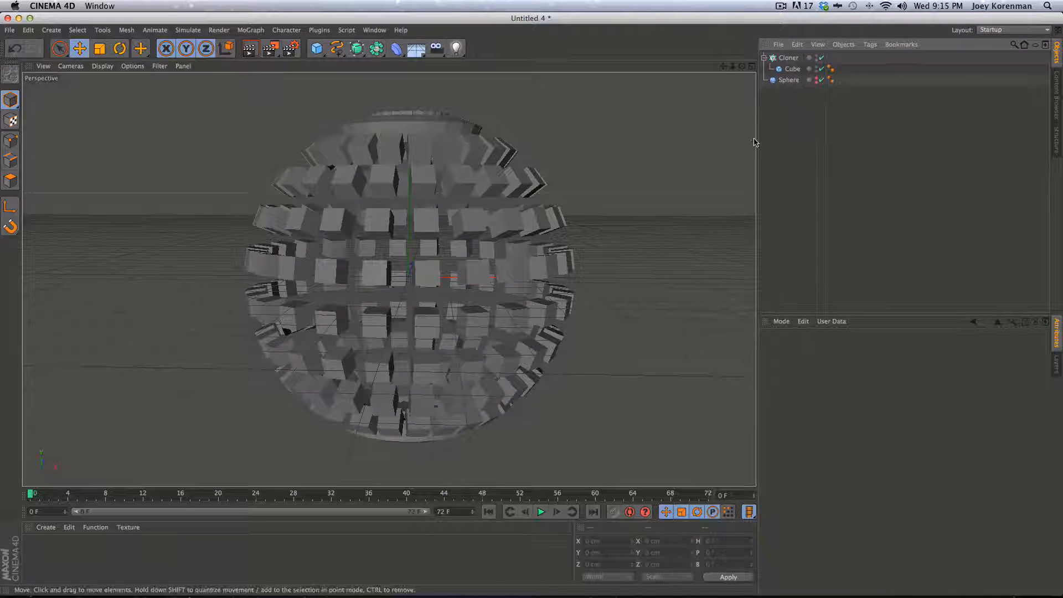
left_click(787, 58)
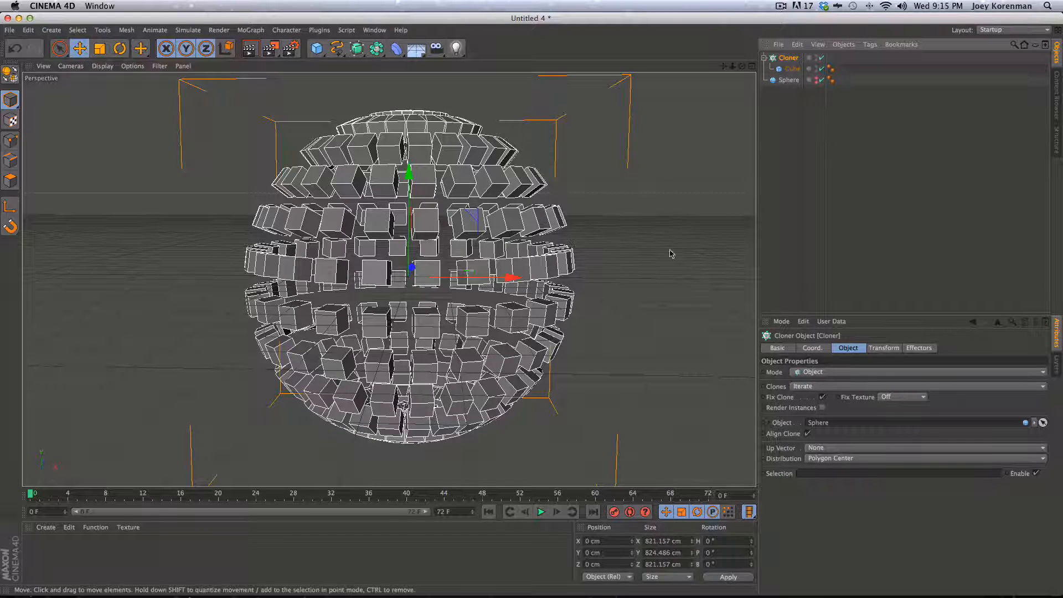
left_click(251, 30)
mouse_move(266, 46)
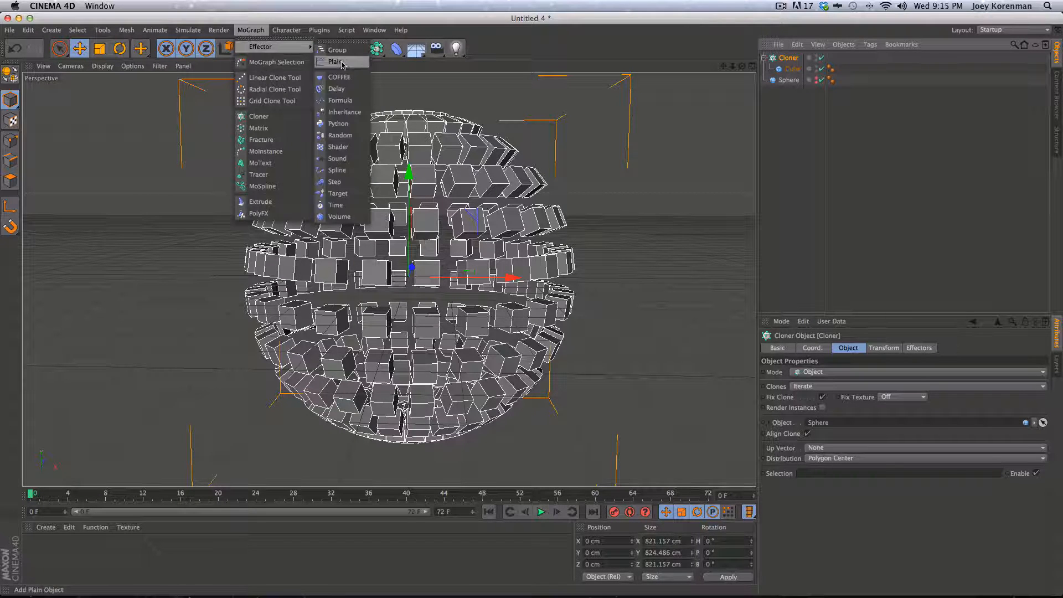
left_click(342, 65)
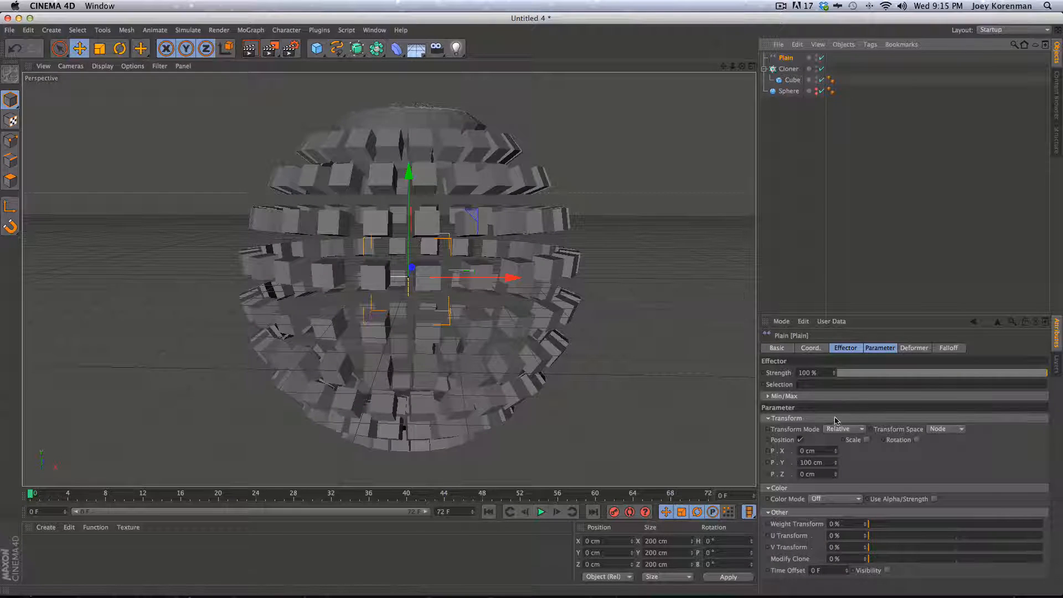
left_click(801, 440)
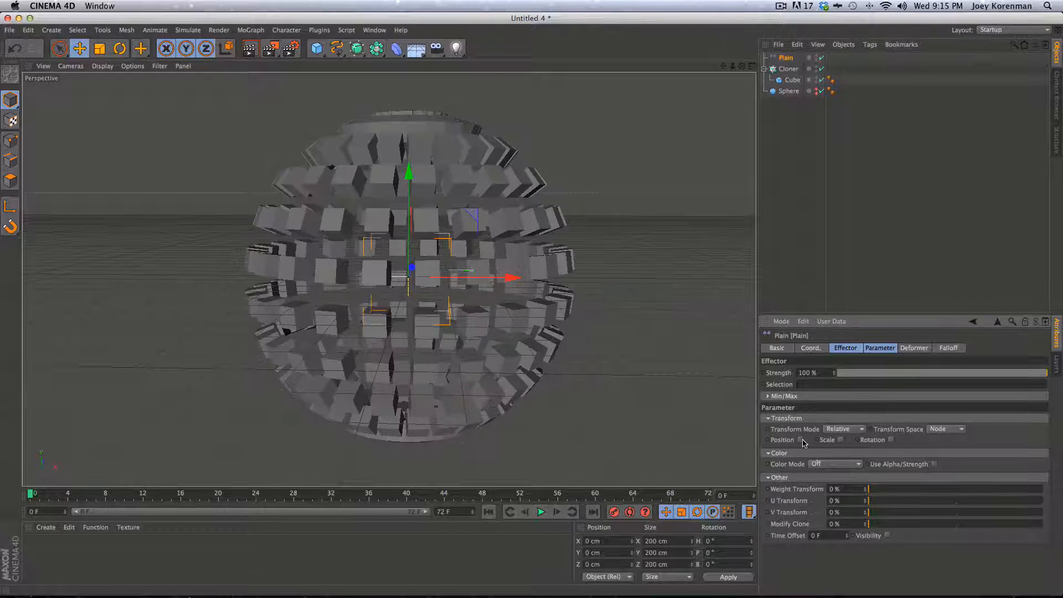
left_click(801, 440)
type("00")
key("Return")
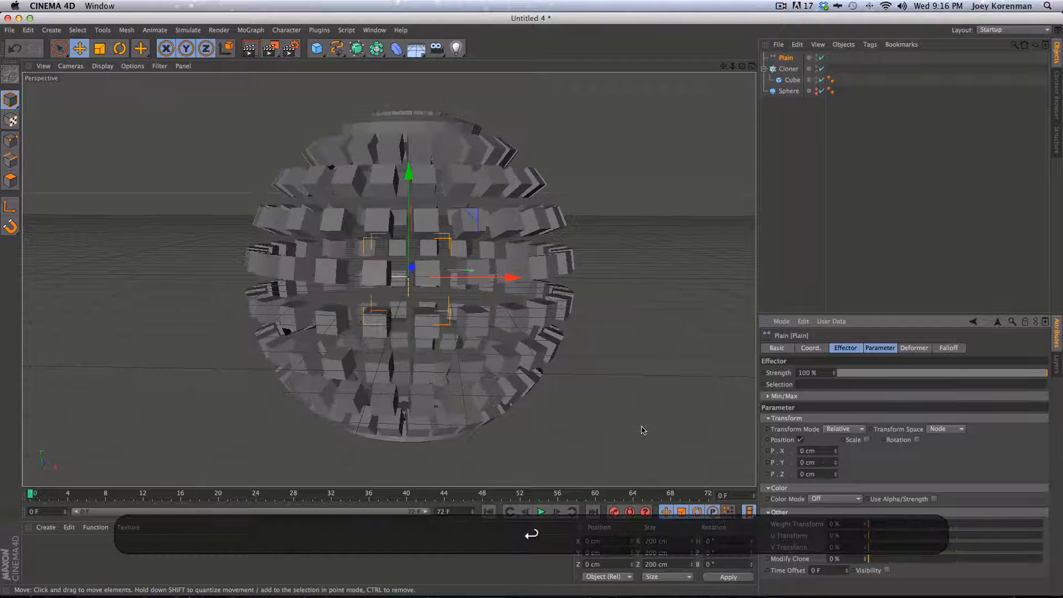
mouse_move(835, 474)
left_mouse_down()
mouse_move(822, 573)
mouse_move(790, 396)
mouse_move(810, 578)
mouse_move(771, 348)
mouse_move(797, 554)
mouse_move(783, 343)
mouse_move(797, 554)
mouse_move(786, 359)
mouse_move(798, 526)
mouse_move(797, 433)
mouse_move(775, 445)
mouse_move(797, 407)
mouse_move(775, 443)
mouse_move(757, 548)
mouse_move(876, 439)
left_mouse_up()
left_click(917, 440)
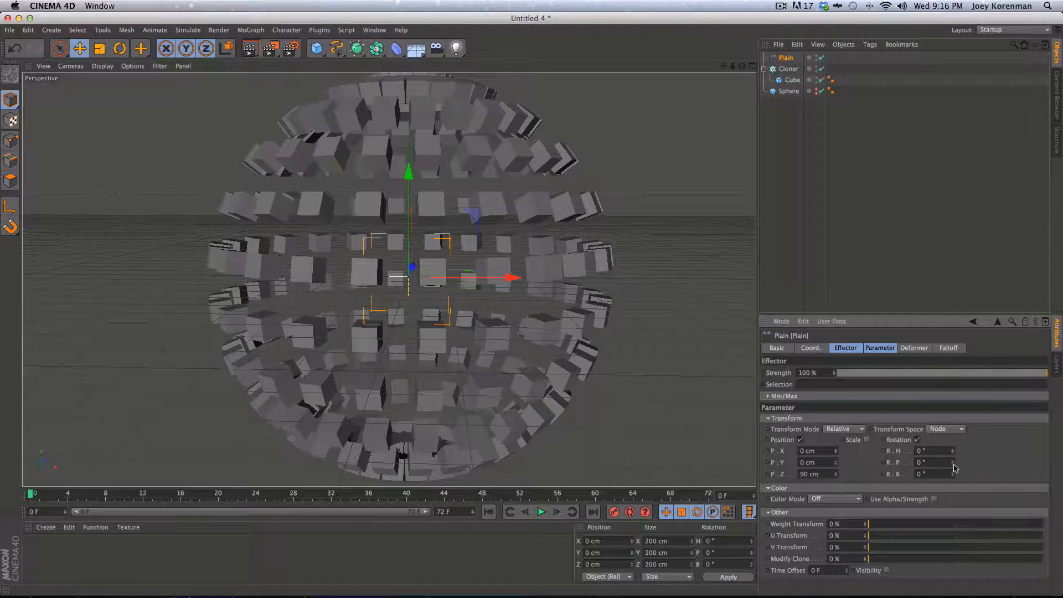
left_click_drag(954, 467, 961, 387)
key("super+z")
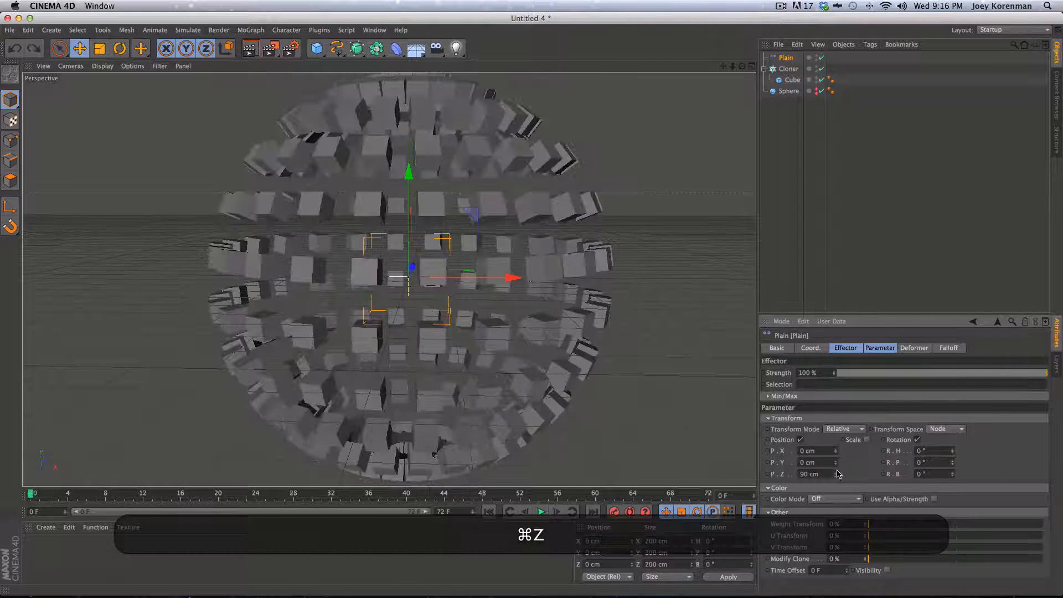
left_click_drag(836, 475, 819, 574)
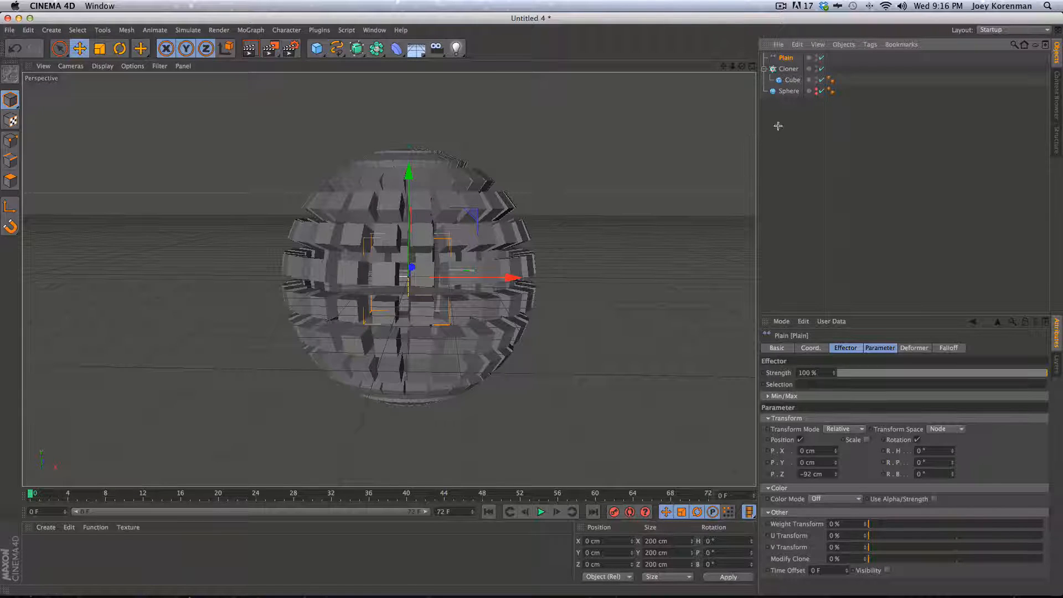
key("BackSpace")
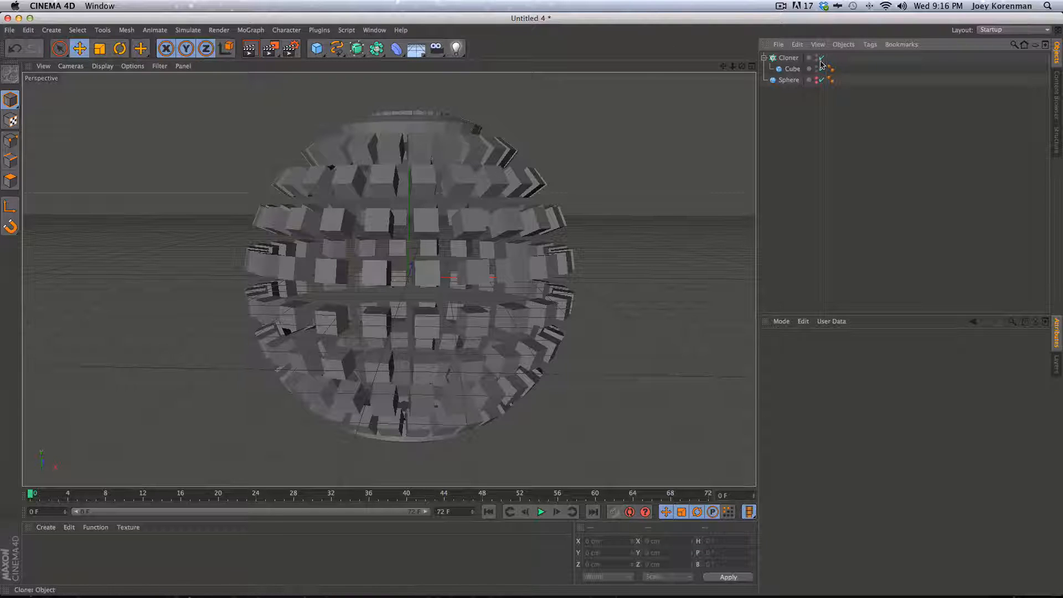
left_click(822, 58)
key("2")
left_click_drag(392, 287, 416, 303)
key("3")
key("2")
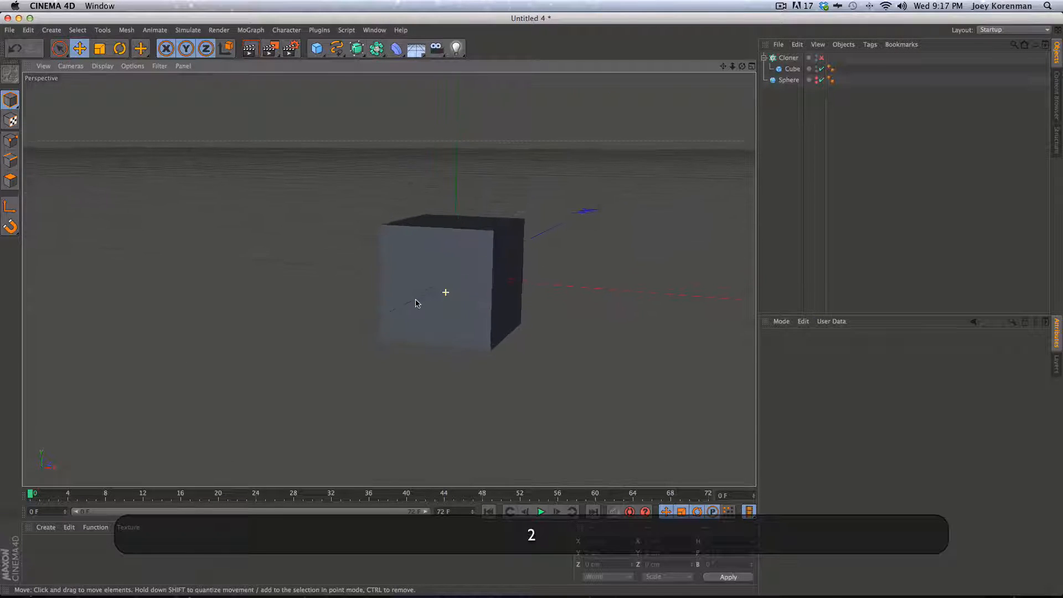
left_click(794, 69)
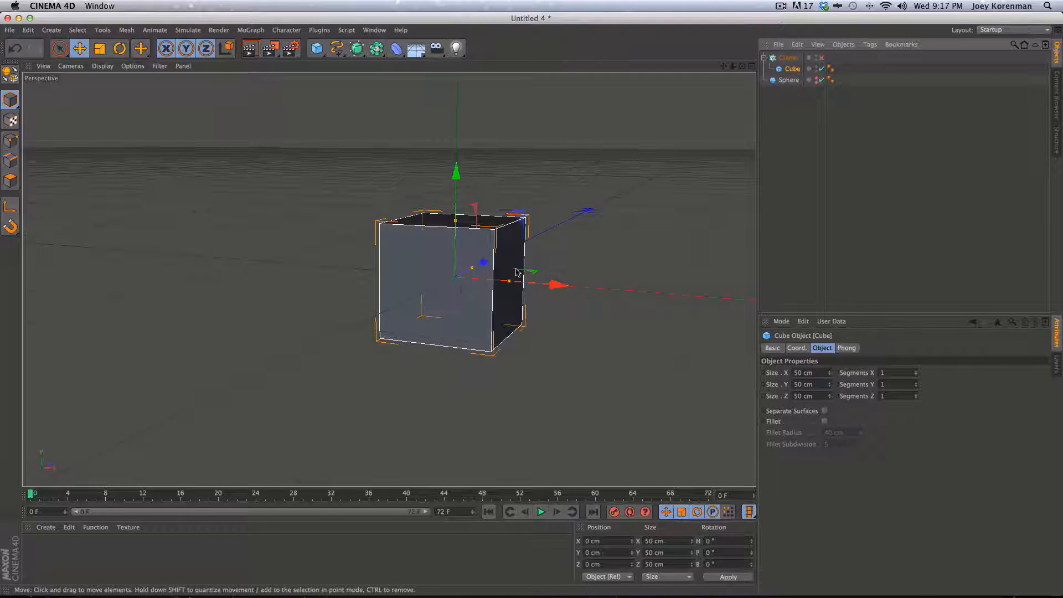
key("2")
left_click_drag(481, 322, 368, 344)
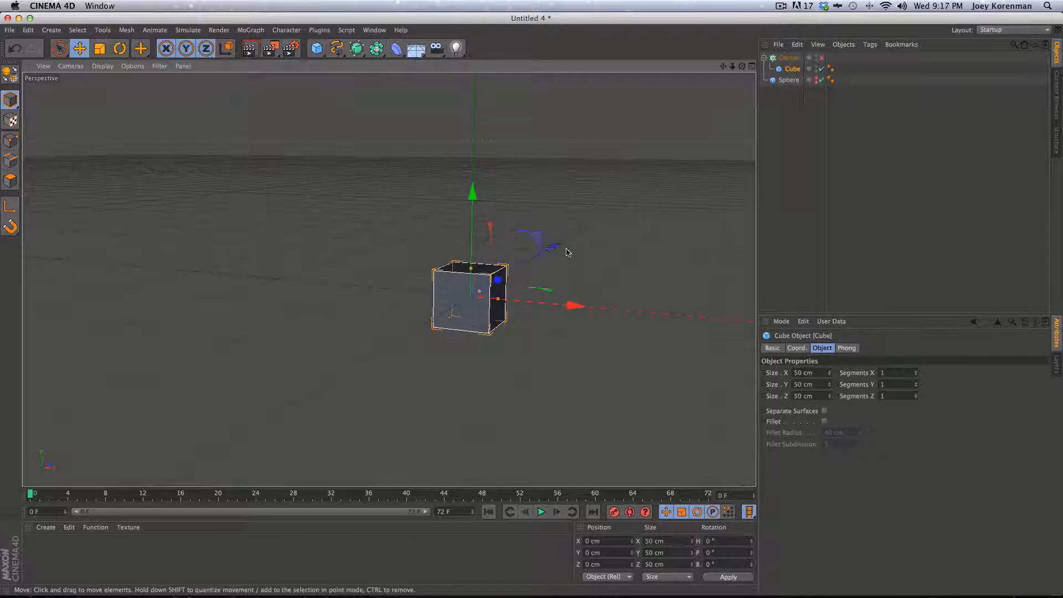
left_click(821, 57)
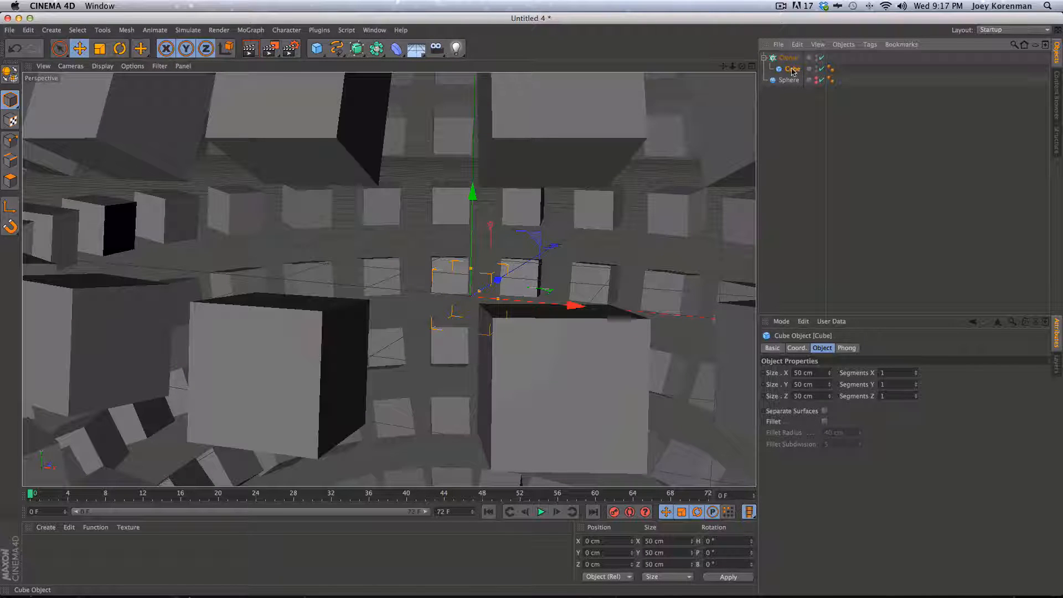
key("2")
mouse_move(526, 310)
left_mouse_down()
mouse_move(387, 315)
mouse_move(471, 327)
left_mouse_up()
key("3")
left_click(797, 59)
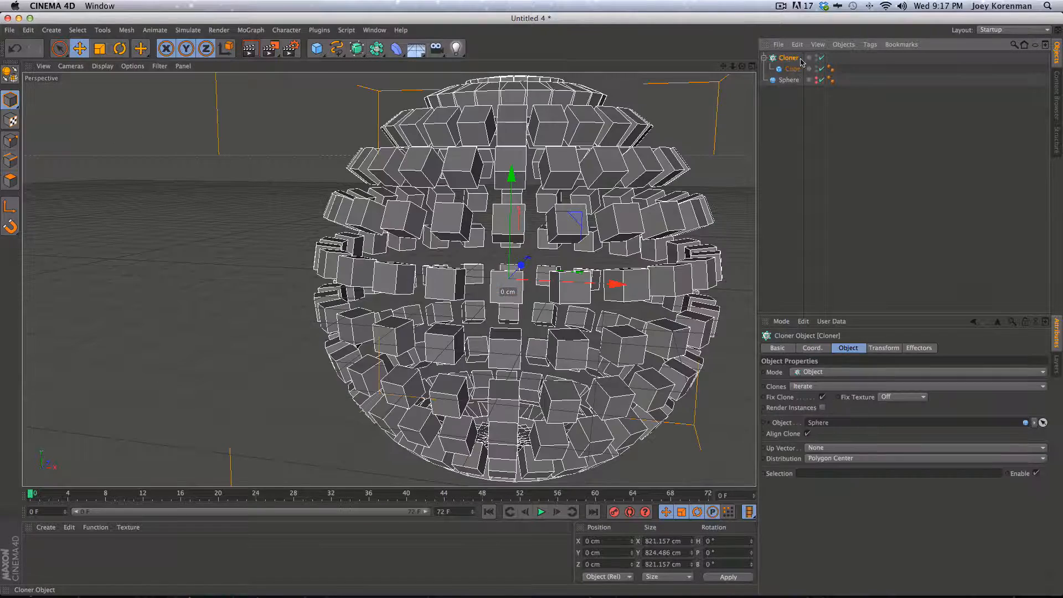
key("1")
left_click_drag(651, 382, 592, 374)
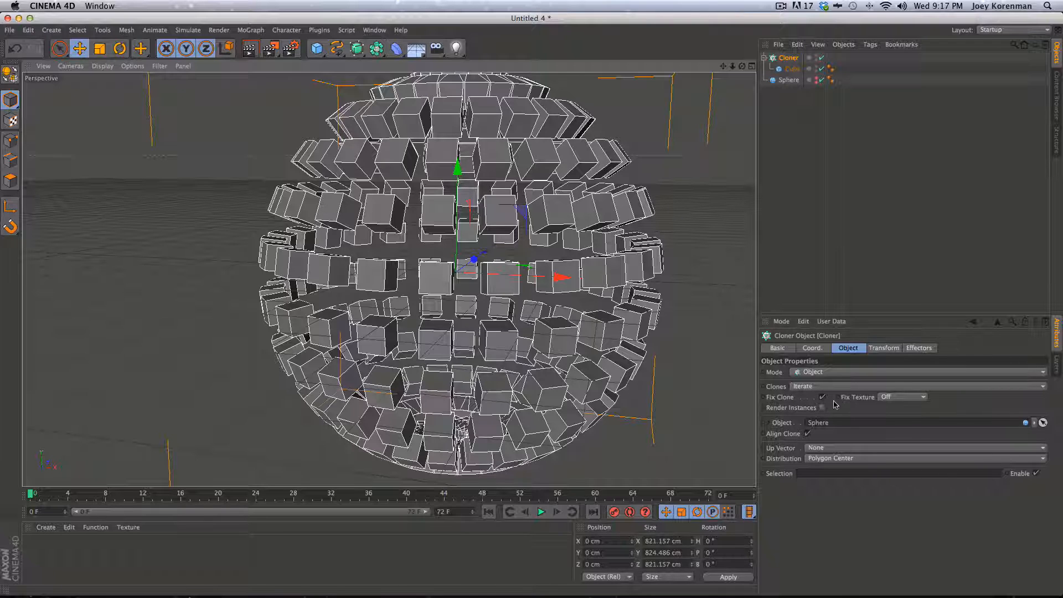
left_click(792, 68)
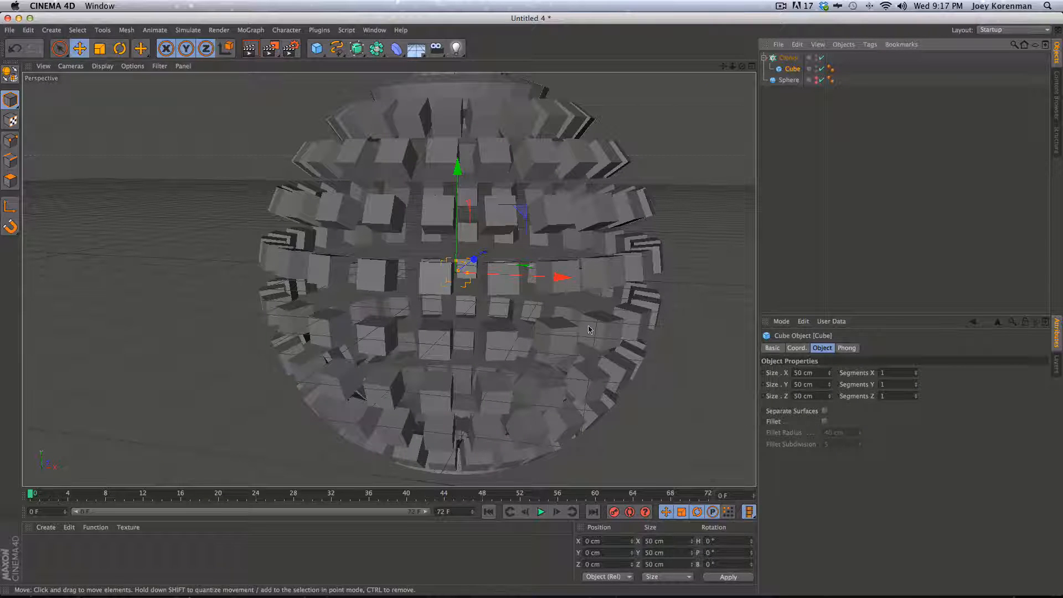
mouse_move(563, 277)
left_mouse_down()
mouse_move(633, 295)
mouse_move(626, 288)
mouse_move(692, 282)
mouse_move(559, 278)
left_mouse_up()
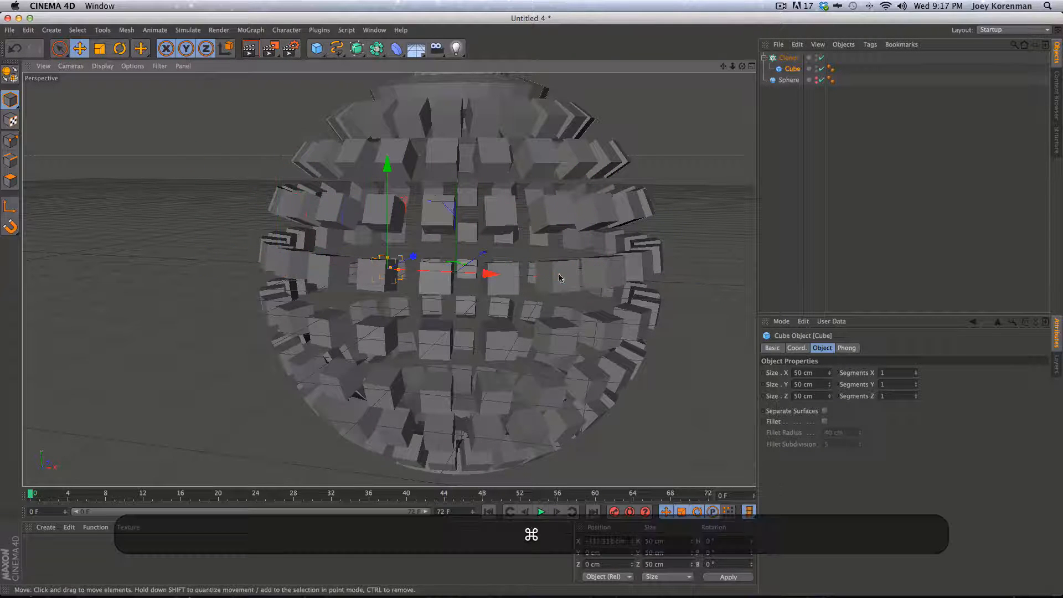
key("ctrl+z")
left_click(792, 58)
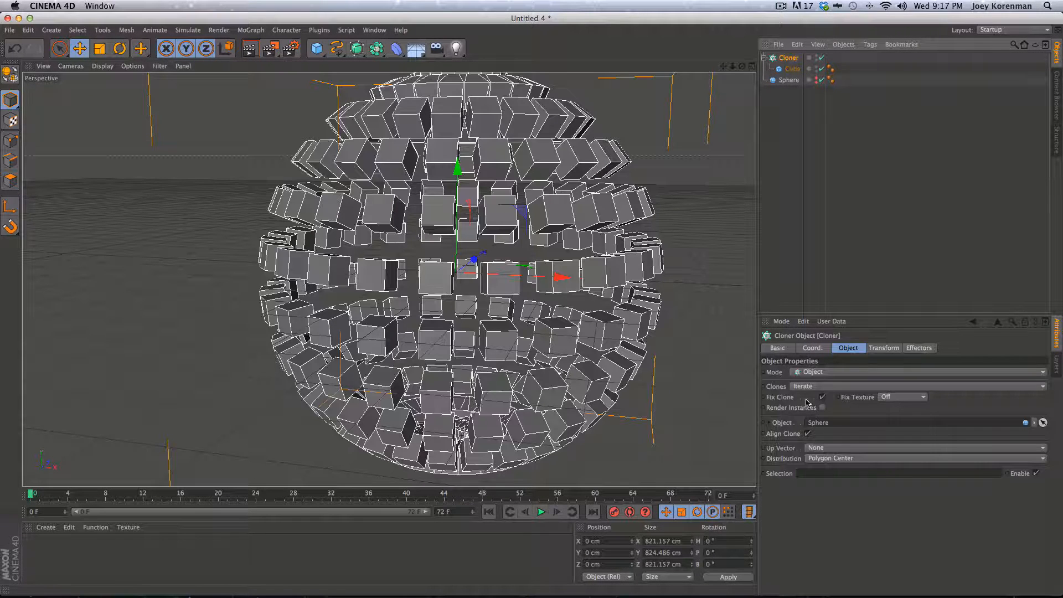
Enable offset inheritance and test moving the source Cube along Y and Z, undoing both
left_click(822, 398)
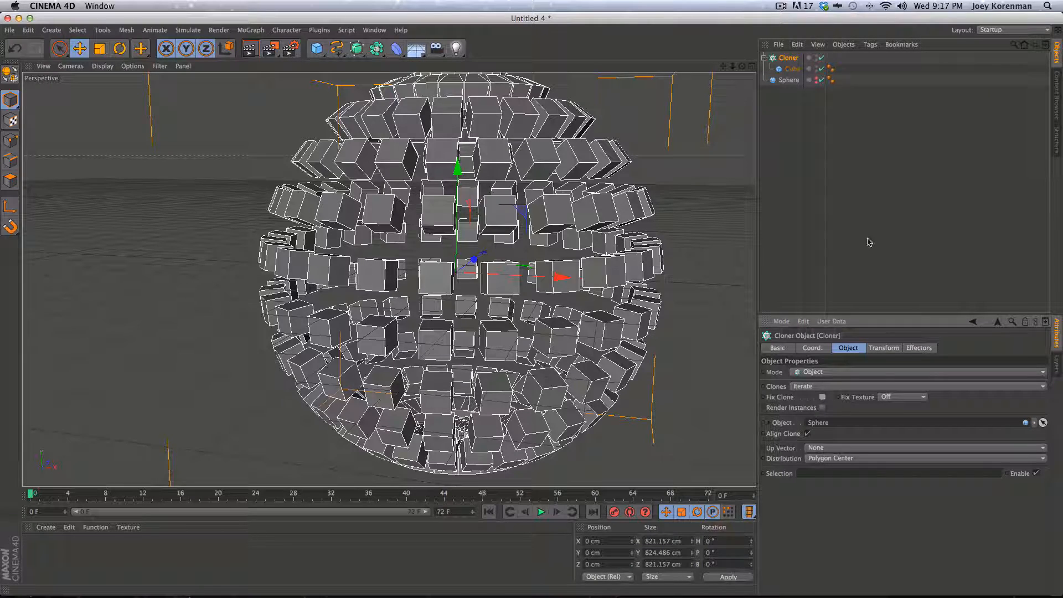
left_click(799, 75)
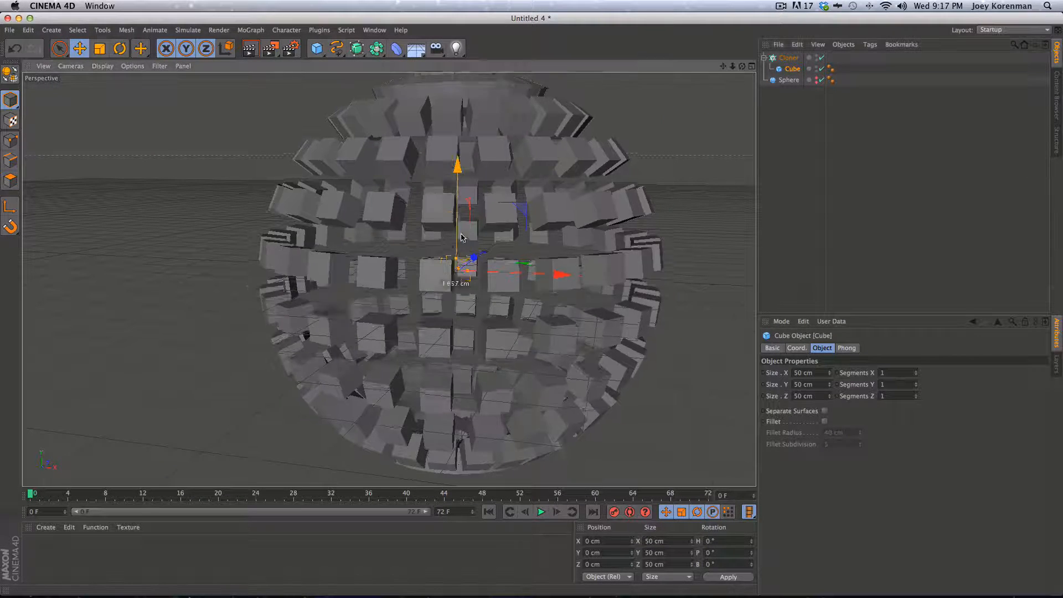
left_click_drag(461, 288, 397, 296)
key("super+z")
key("3")
mouse_move(598, 243)
left_mouse_down()
mouse_move(540, 262)
mouse_move(667, 221)
mouse_move(553, 250)
left_mouse_up()
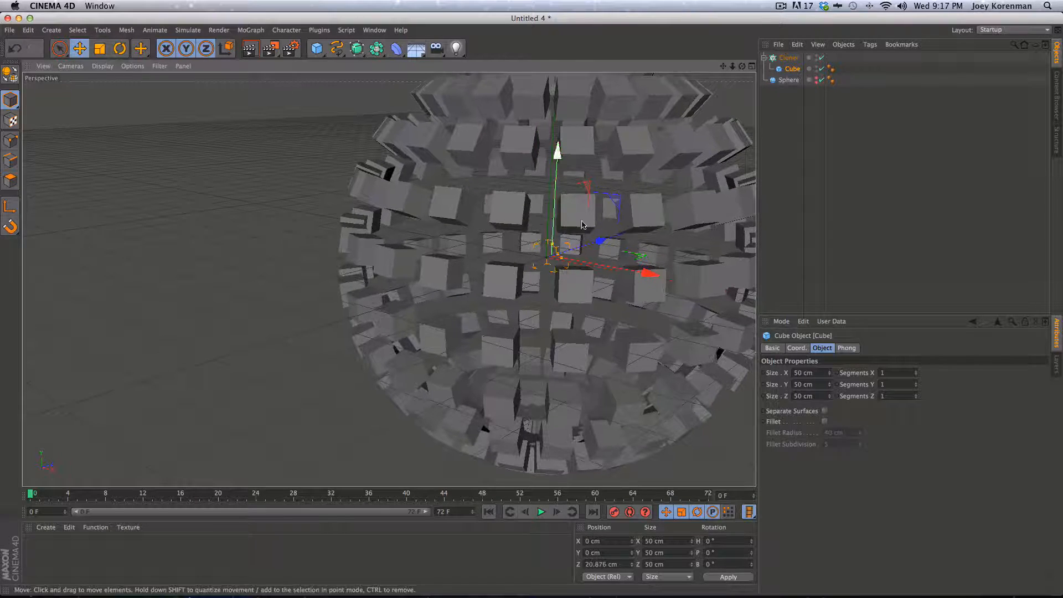
key("super+z")
Test a pitch rotation on the Cube, undo it, and disable the Cloner
left_click(796, 347)
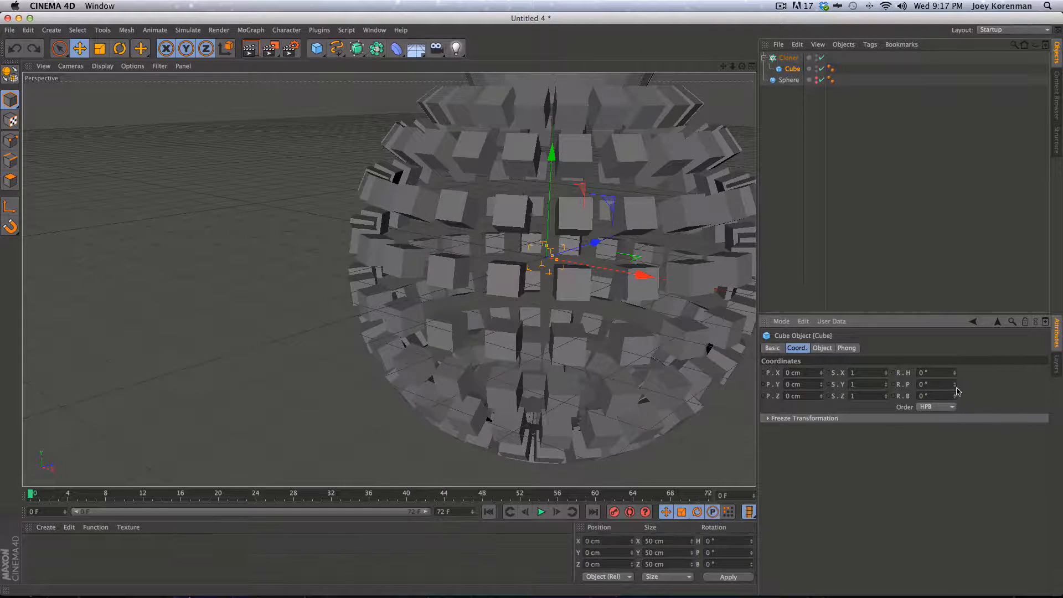
mouse_move(955, 385)
left_mouse_down()
mouse_move(957, 364)
mouse_move(949, 383)
left_mouse_up()
key("super+z")
key("super+z")
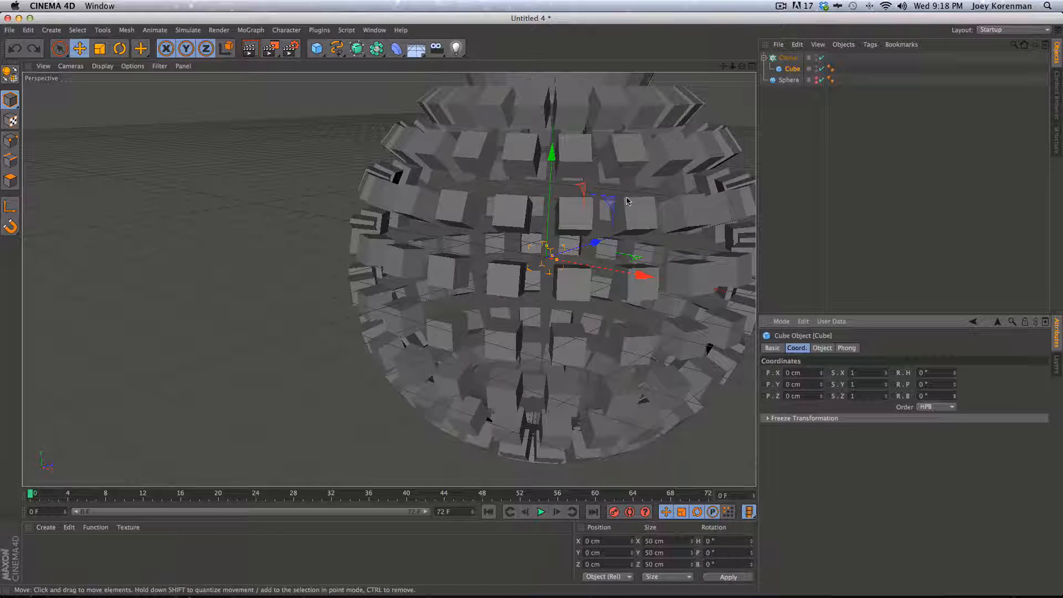
left_click(821, 57)
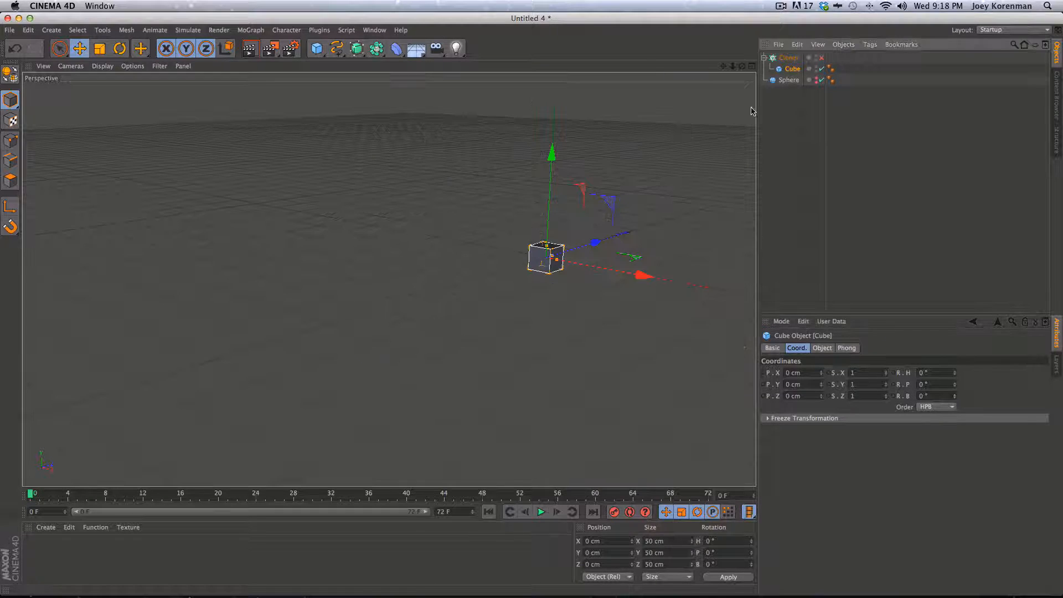
Select the Cube and press C to make it editable
key("2")
left_click_drag(520, 258, 501, 275)
key("1")
key("3")
left_click_drag(501, 276, 569, 219)
key("2")
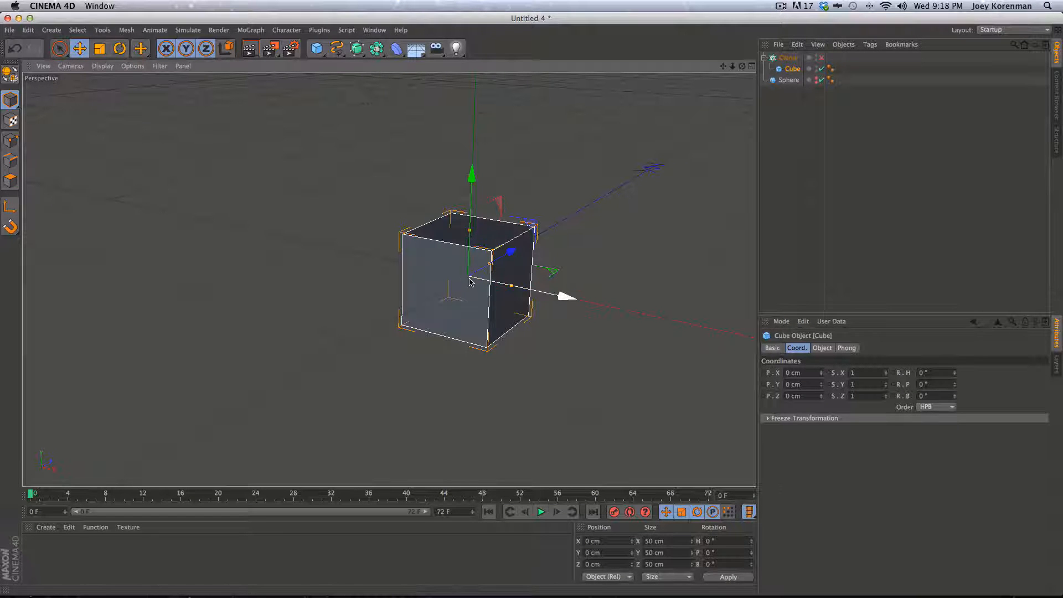
left_click(790, 104)
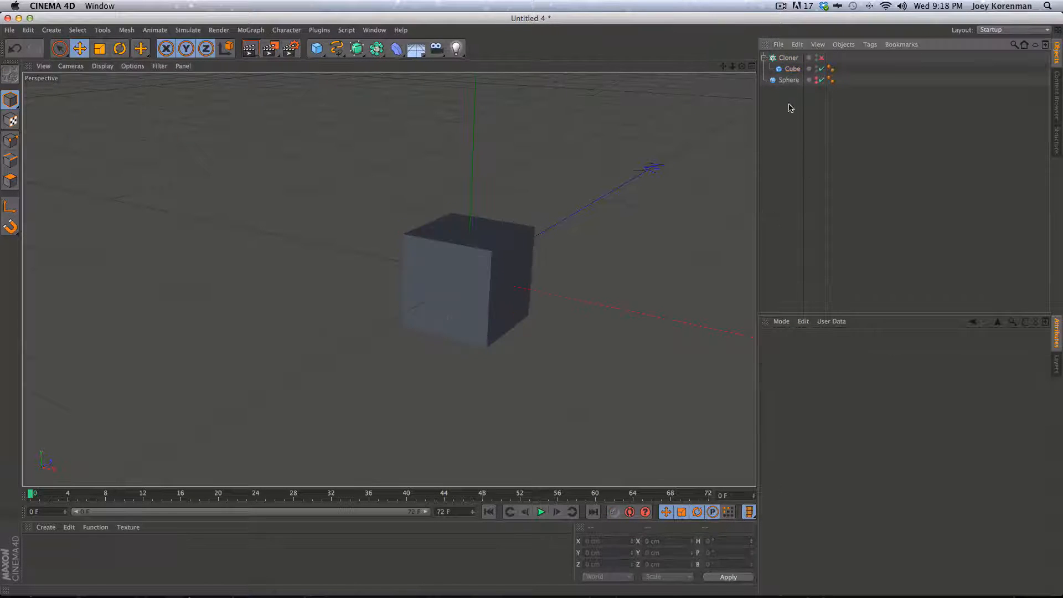
left_click(792, 69)
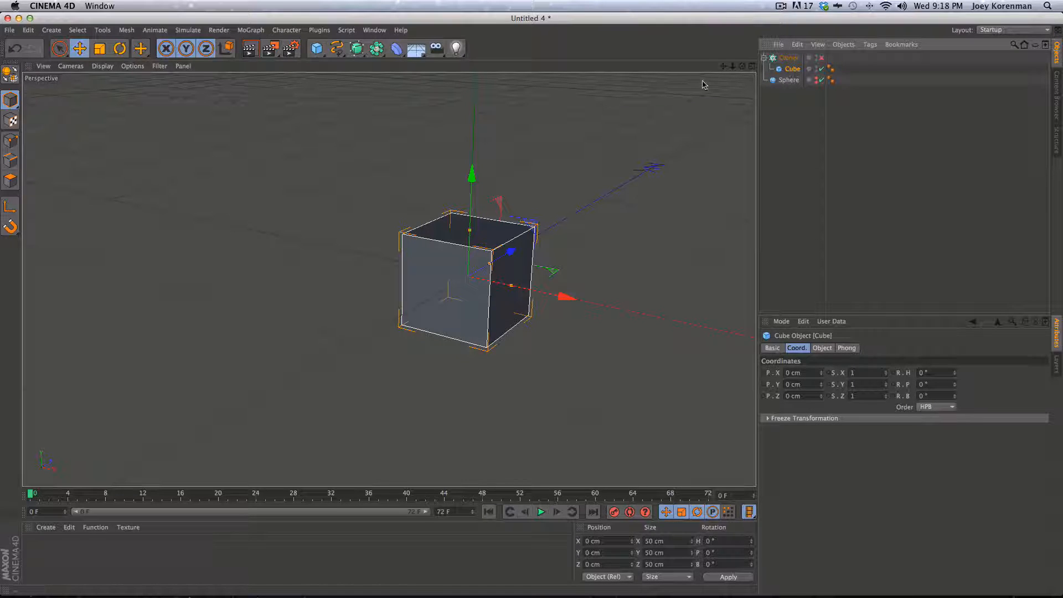
key("c")
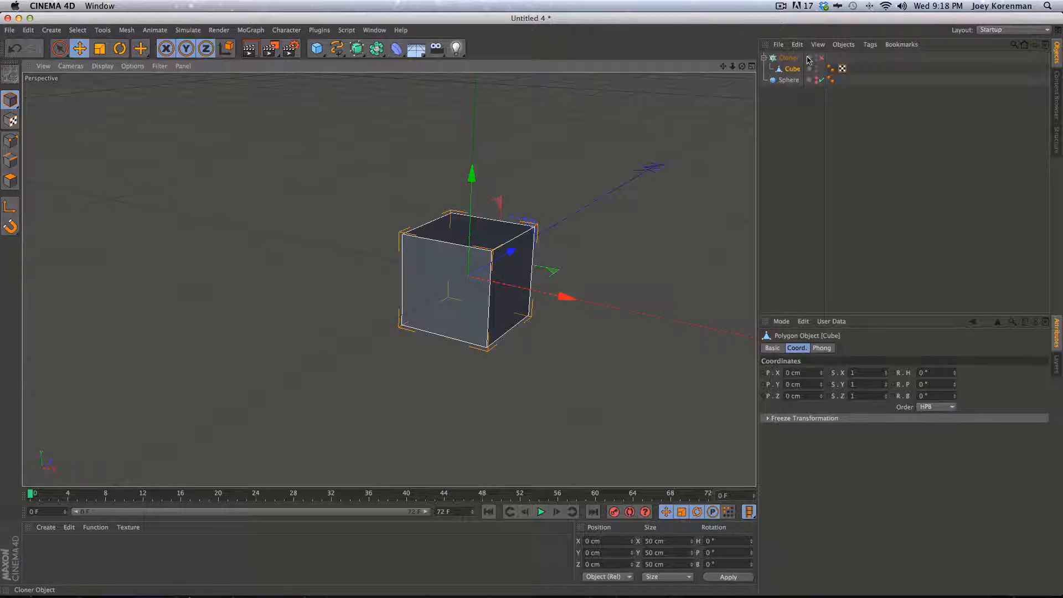
Switch to Polygon mode and select all of the cube's faces
key("3")
mouse_move(546, 258)
left_mouse_down()
mouse_move(488, 284)
mouse_move(534, 242)
left_mouse_up()
key("2")
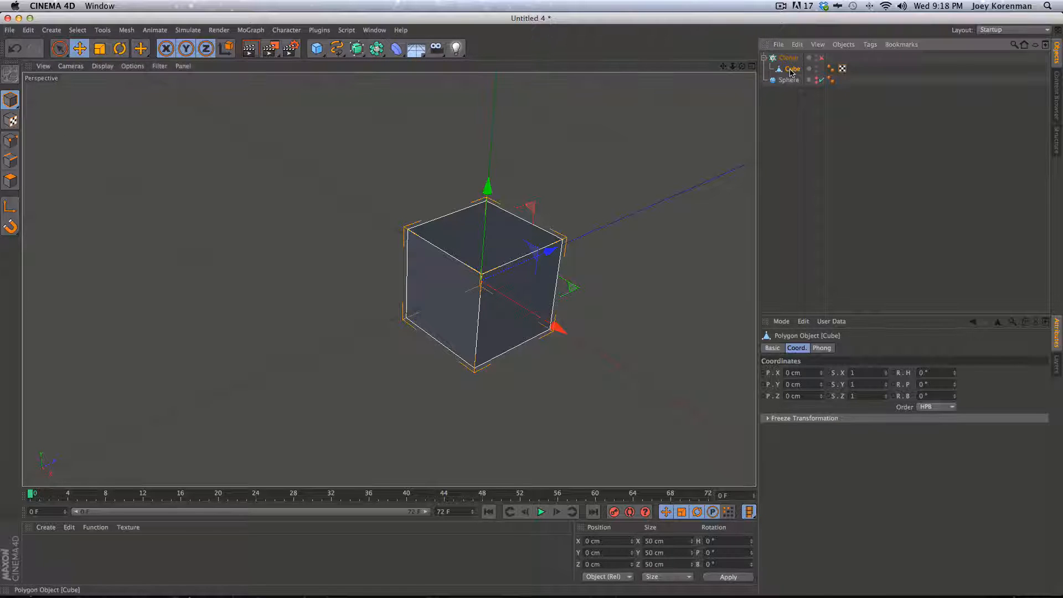
left_click(19, 179)
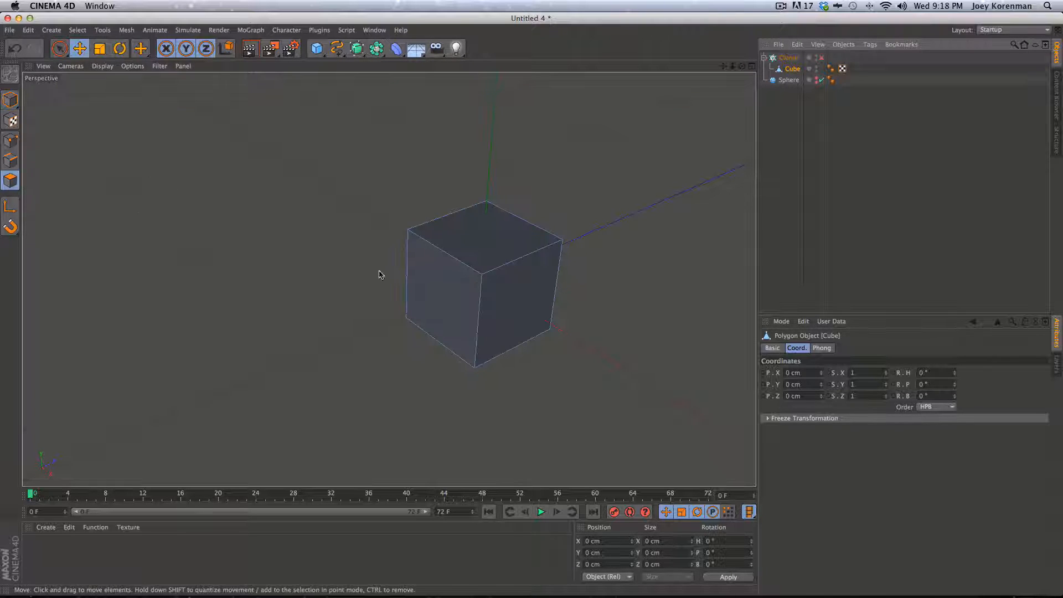
left_click(499, 265)
left_click(499, 315)
key("super+a")
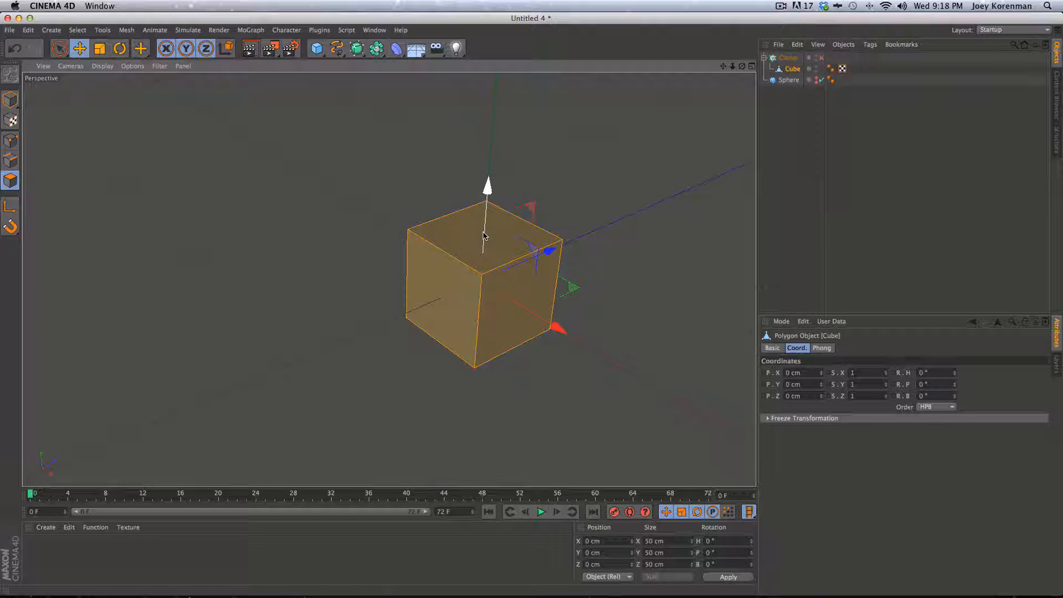
Try M~W Extrude Inner, accidentally splitting the faces into a new object with U~P
key("m")
key("w")
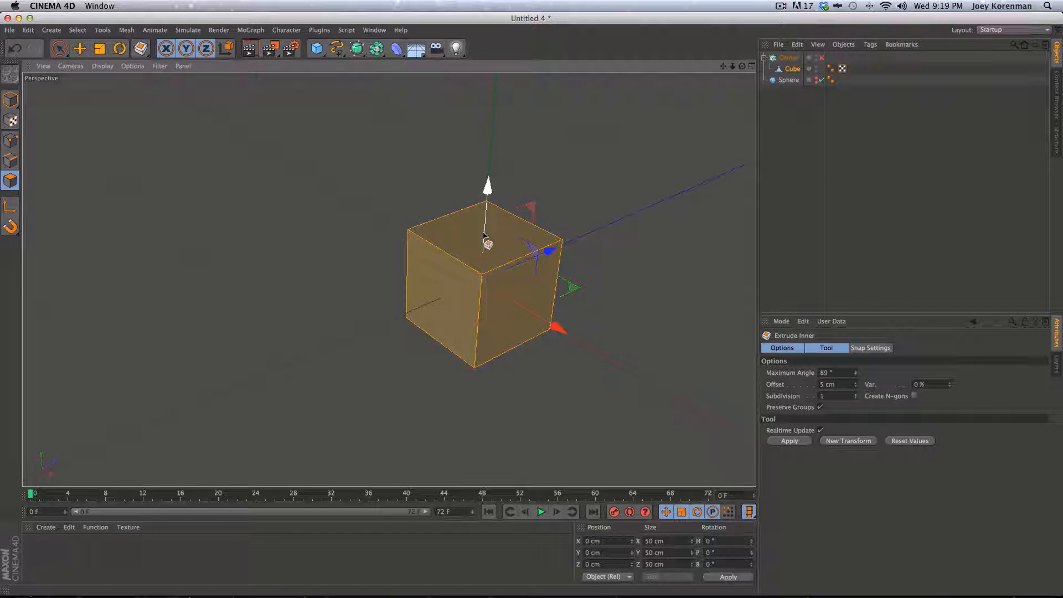
key("m")
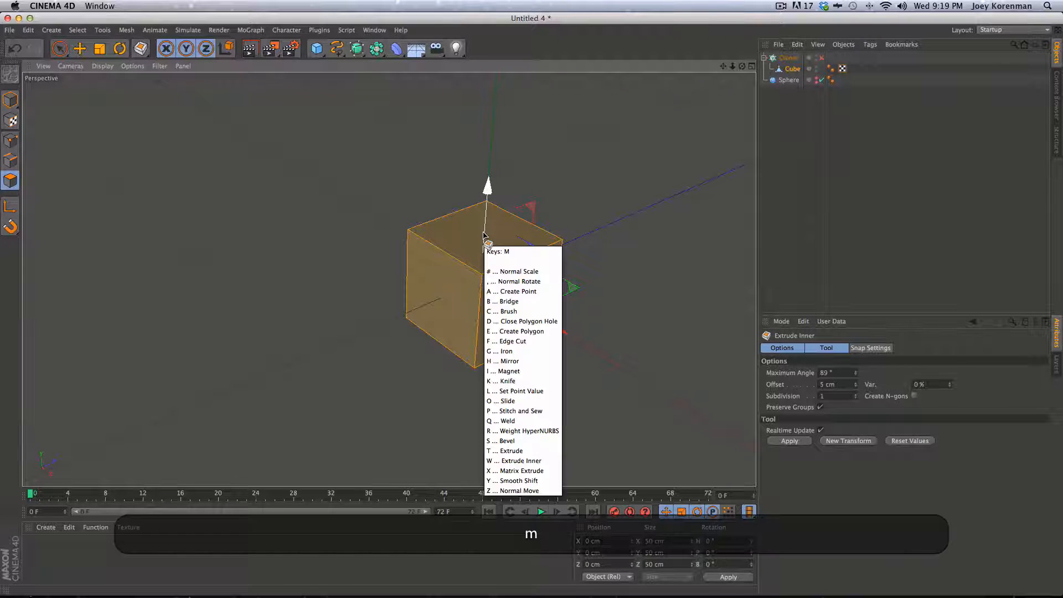
key("w")
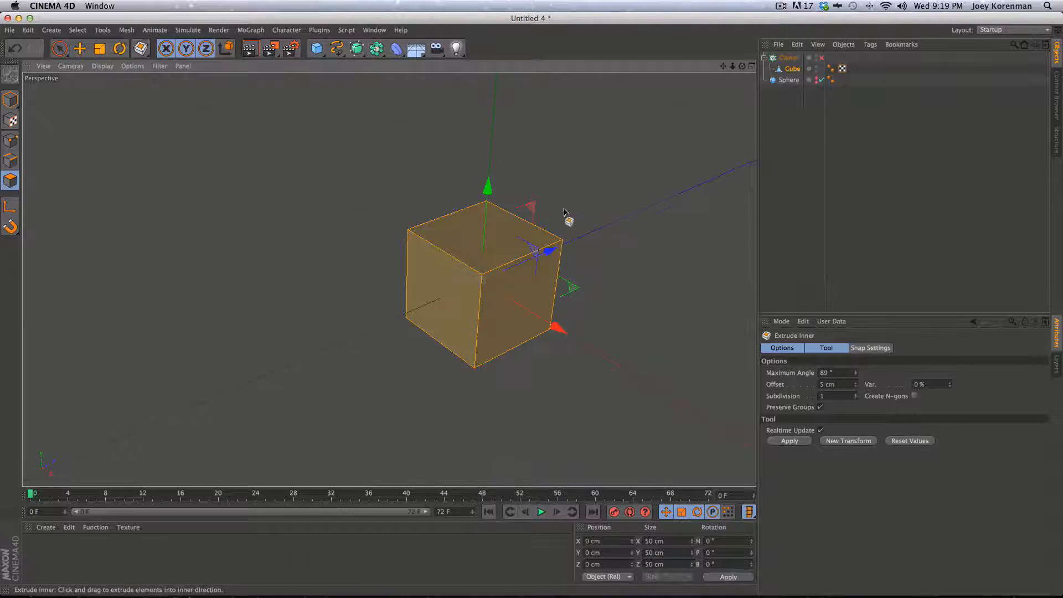
key("m")
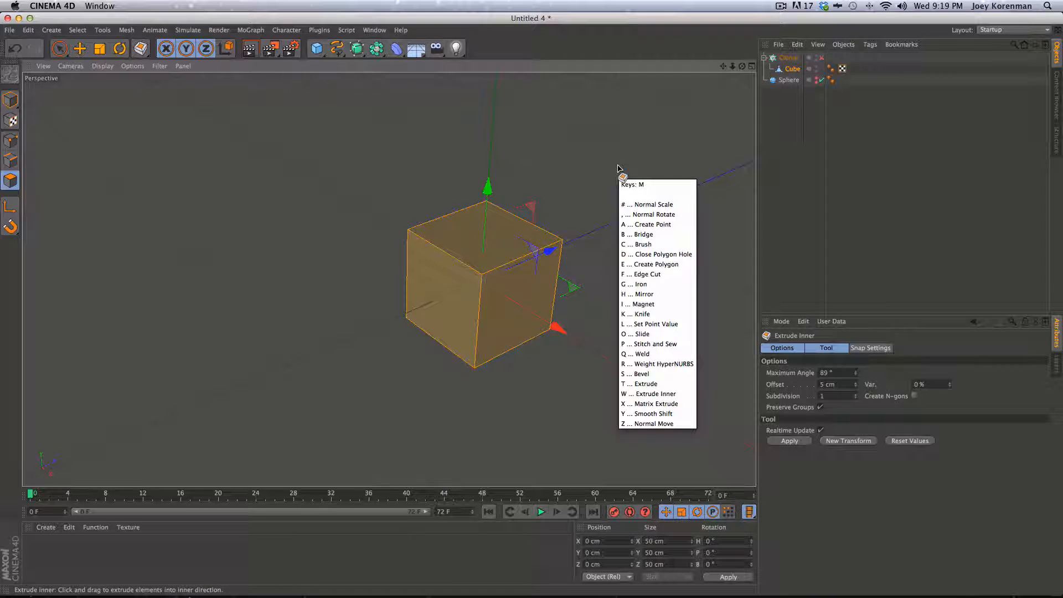
key("u")
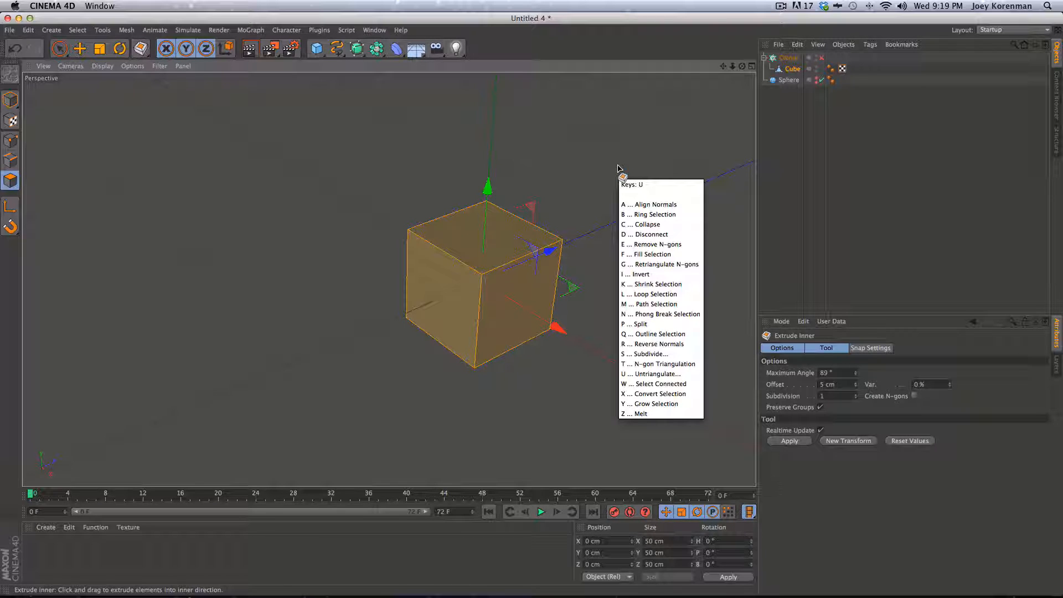
key("p")
key("p")
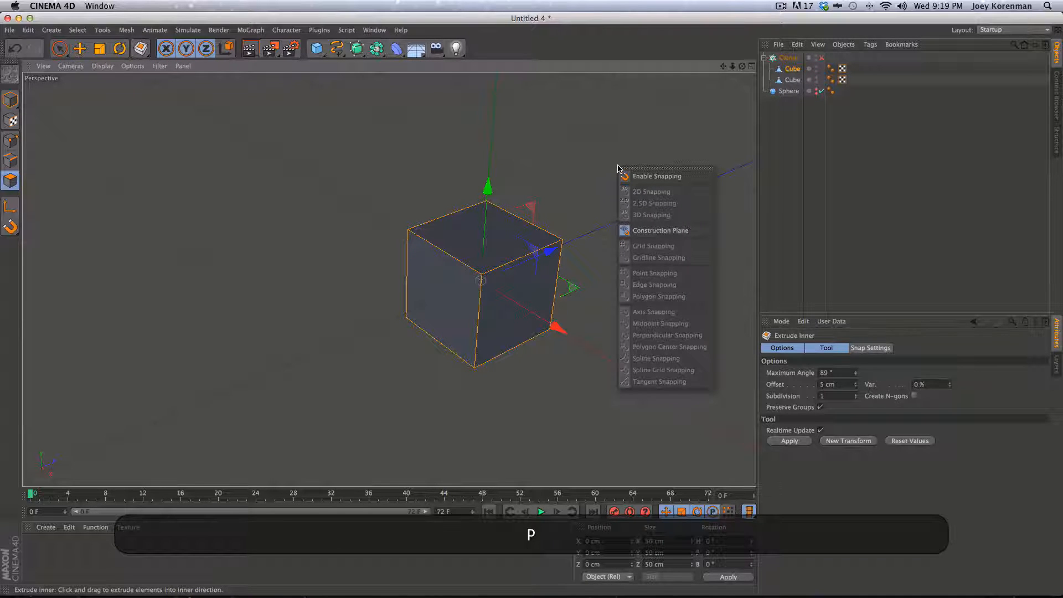
left_click(834, 256)
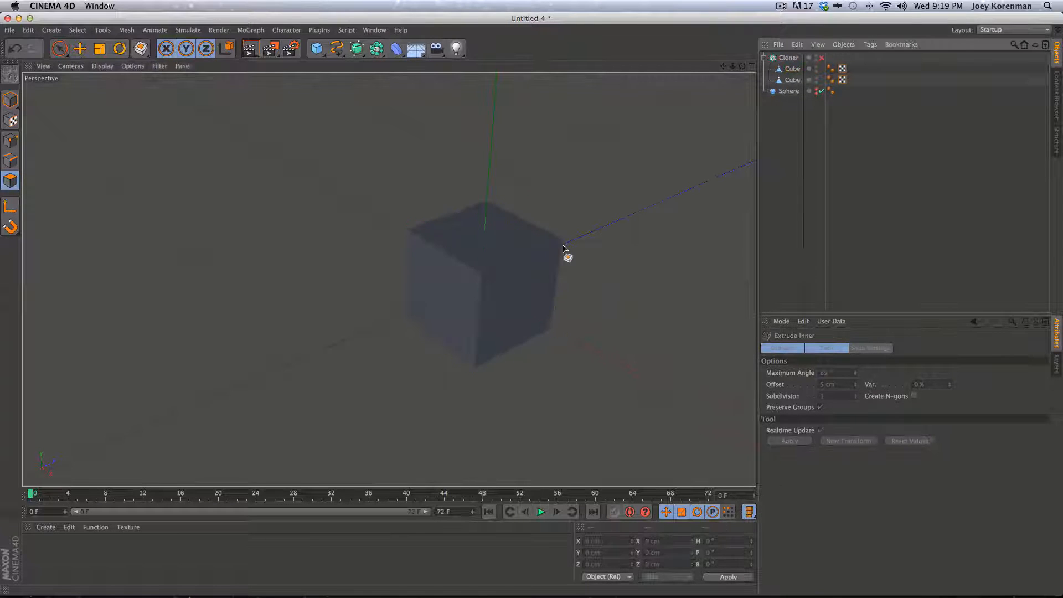
Choose Extrude Inner again and delete the extra split Cube
key("m")
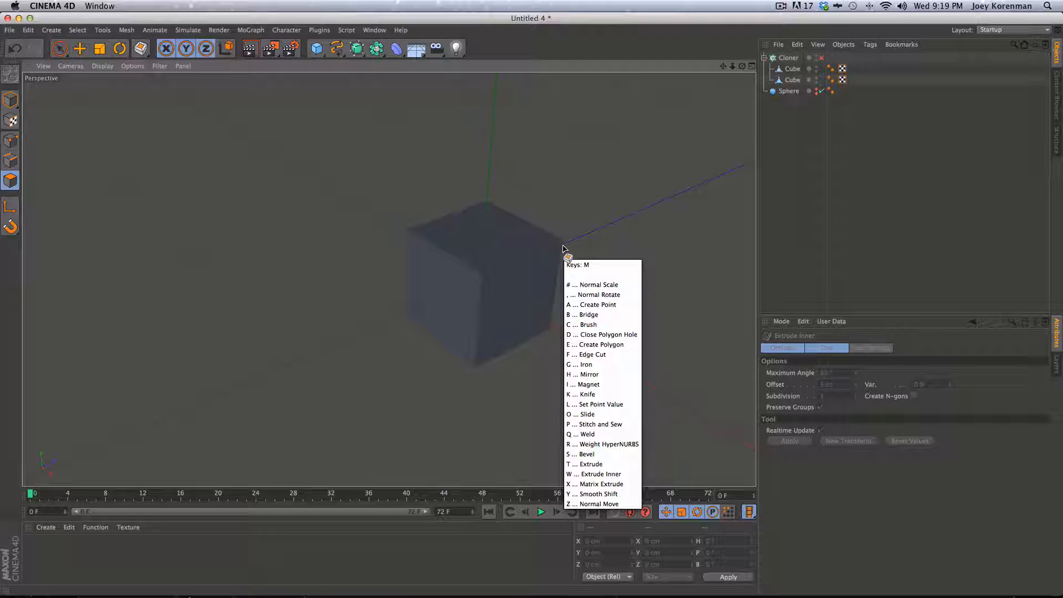
key("w")
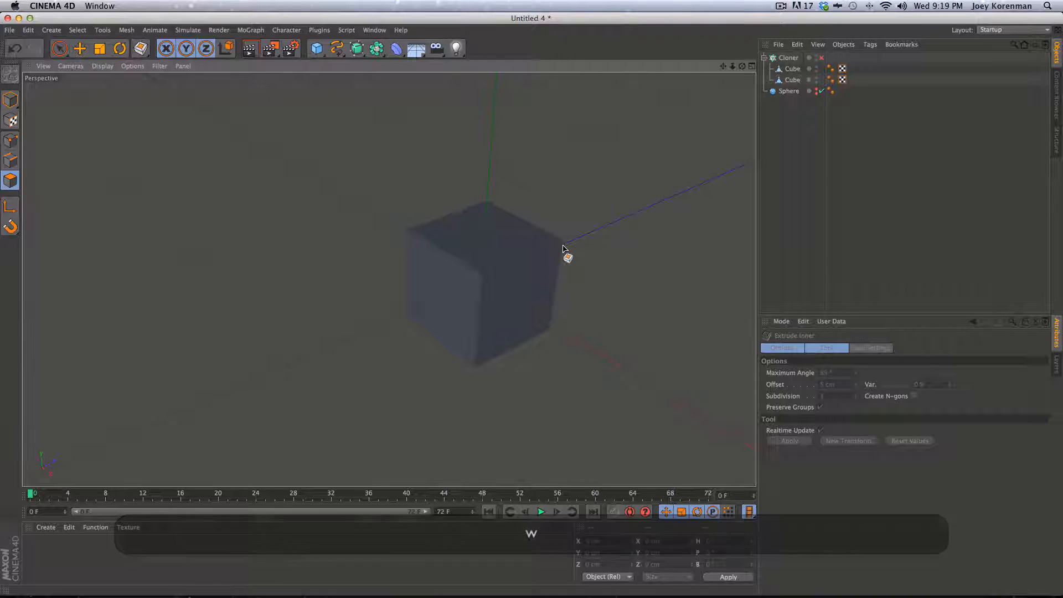
left_click(793, 79)
key("BackSpace")
left_click(479, 244)
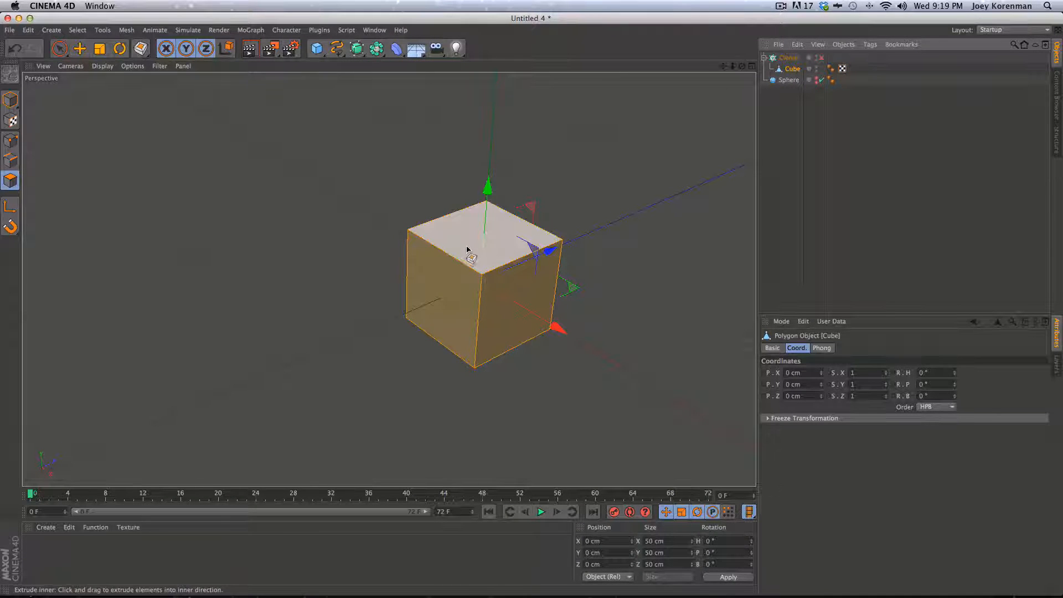
Inset every cube face with Extrude Inner, leaving a border frame around each inner panel
left_click_drag(467, 250, 416, 276)
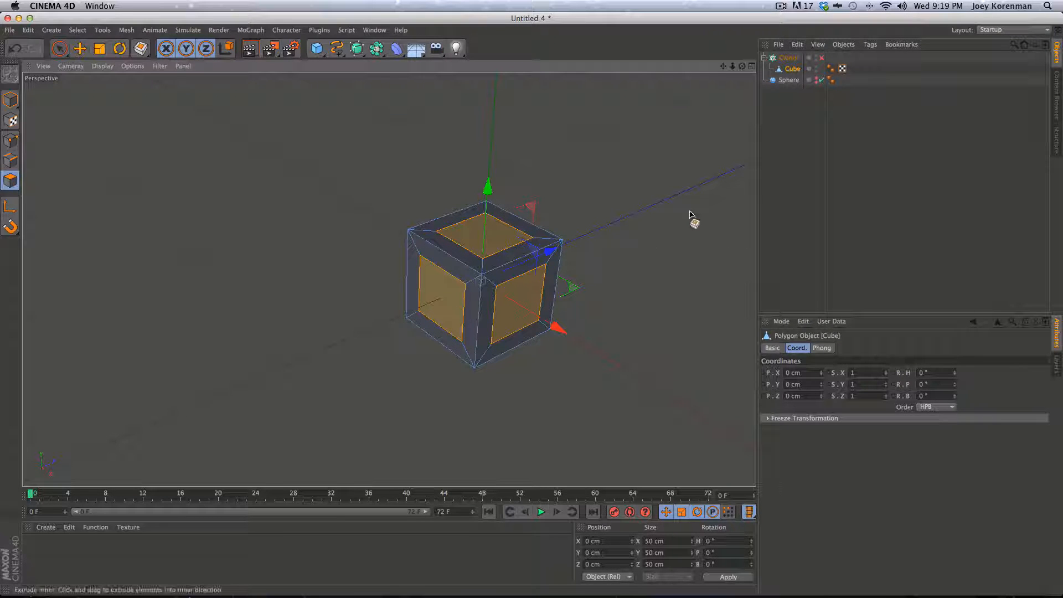
key("m")
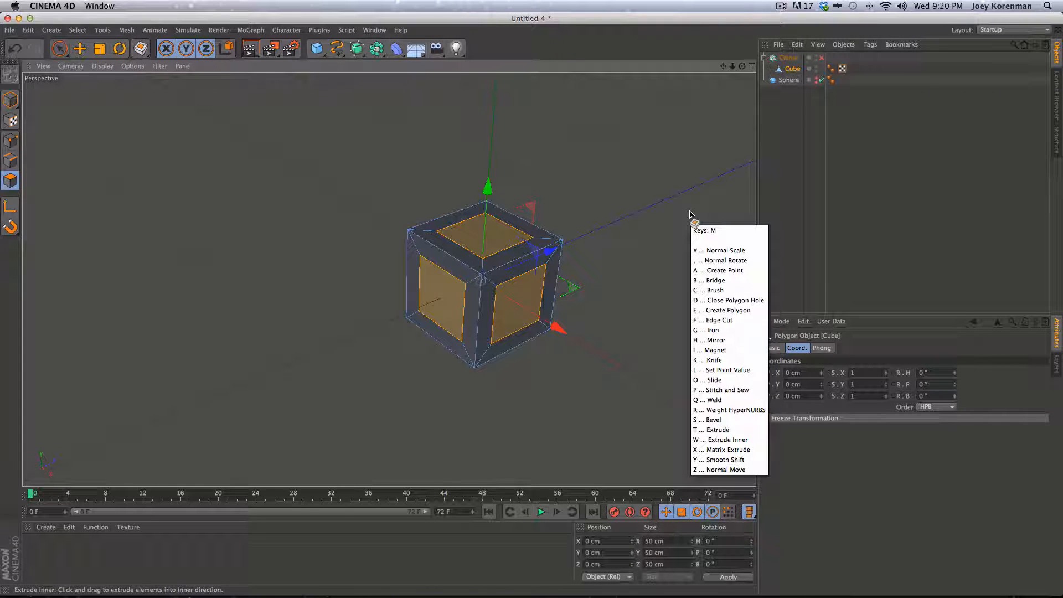
Try several inward extrusions of the inner panels, undoing each attempt
key("t")
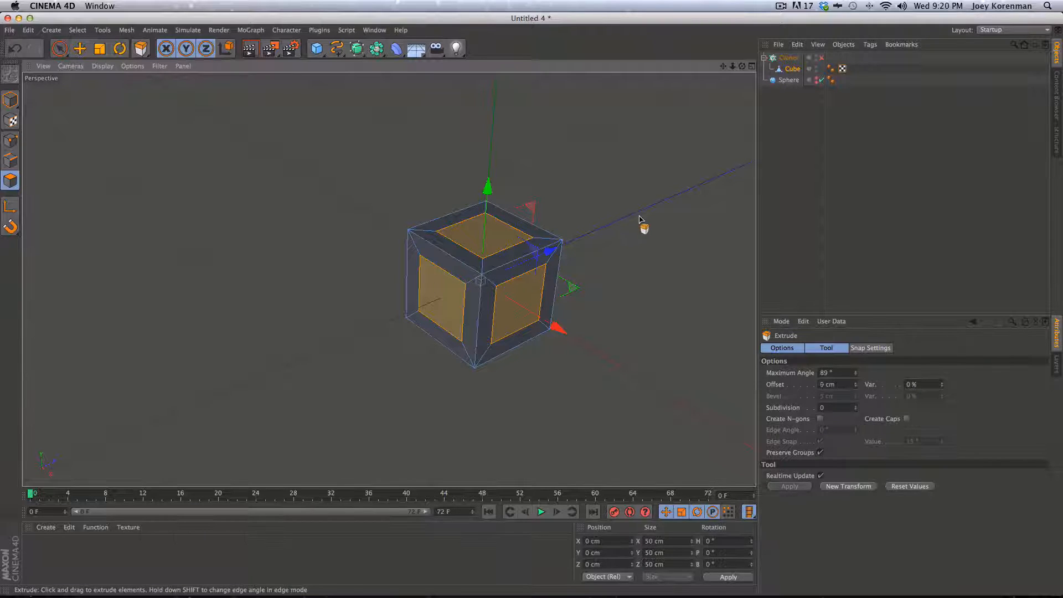
left_click_drag(640, 219, 591, 222)
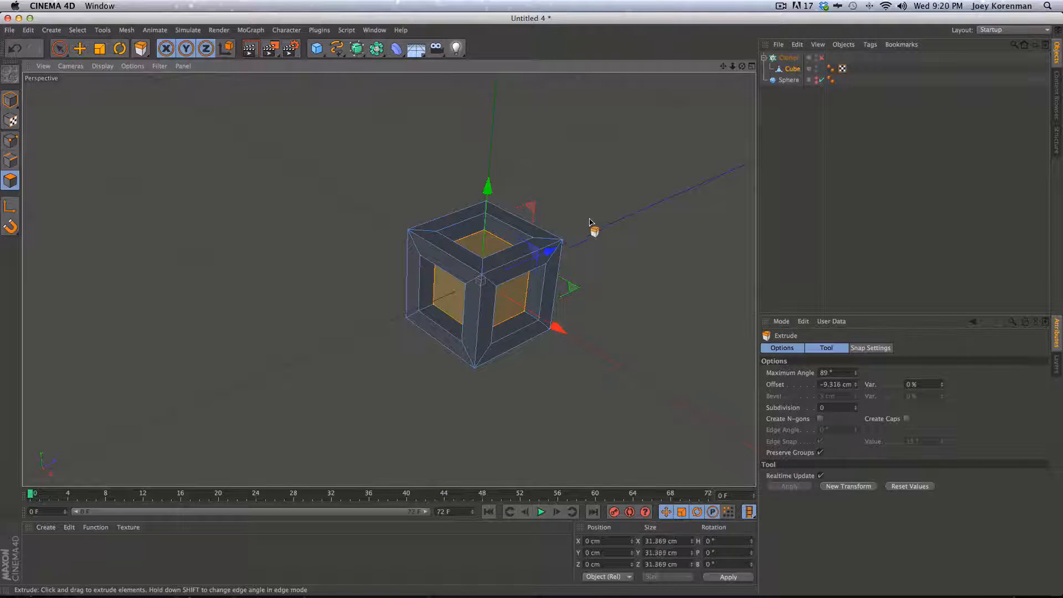
key("super+z")
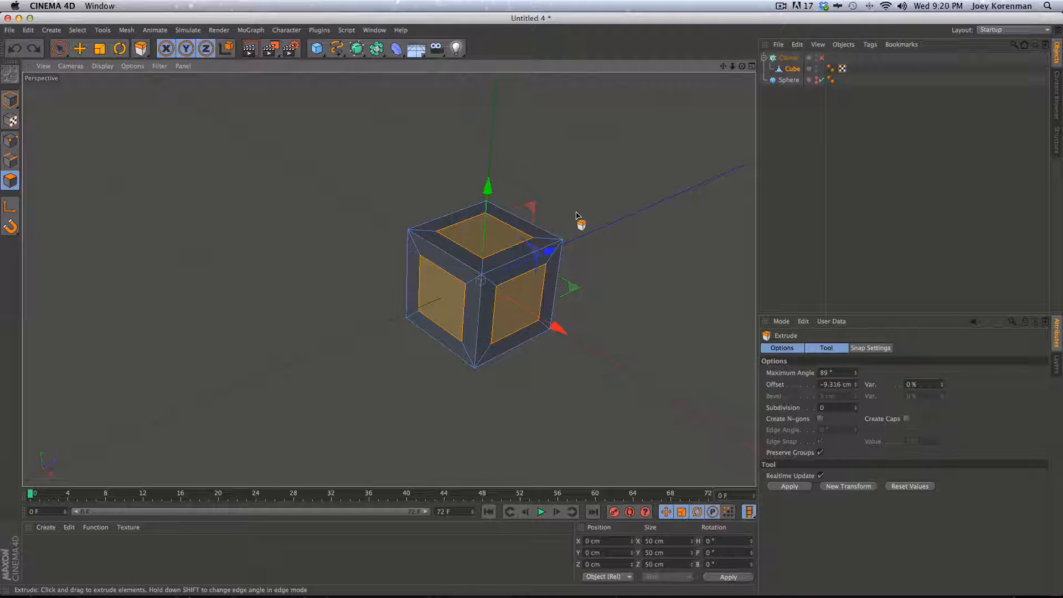
left_click_drag(598, 226, 554, 245)
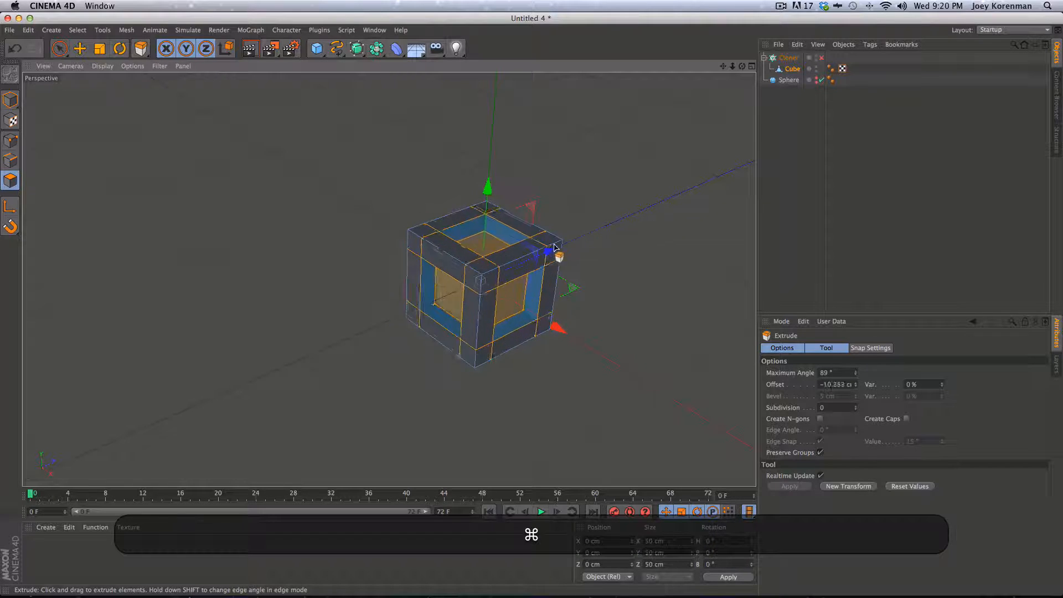
key("super+z")
key("super+z")
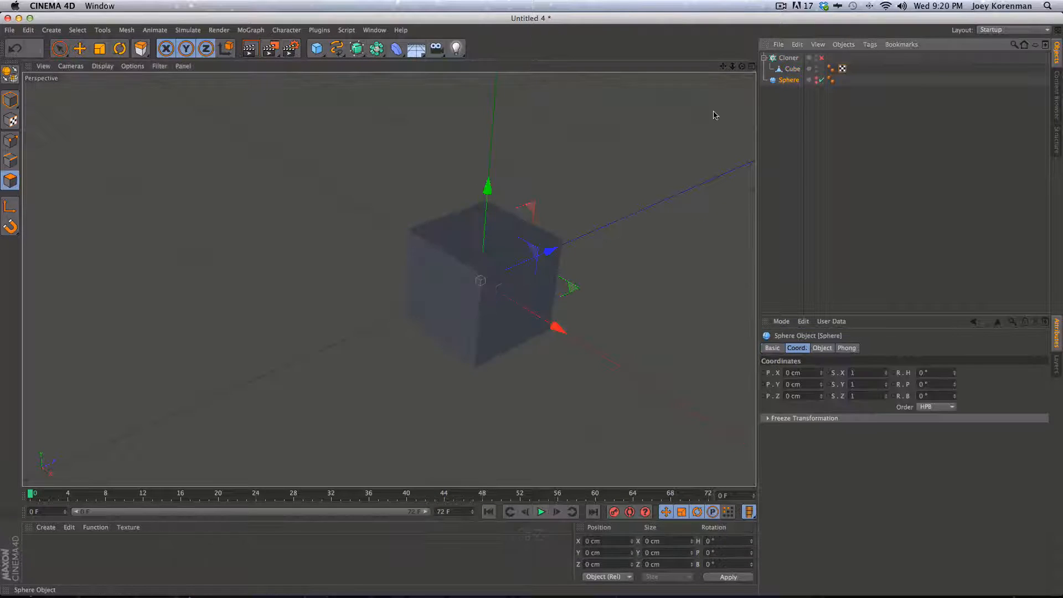
key("super+z")
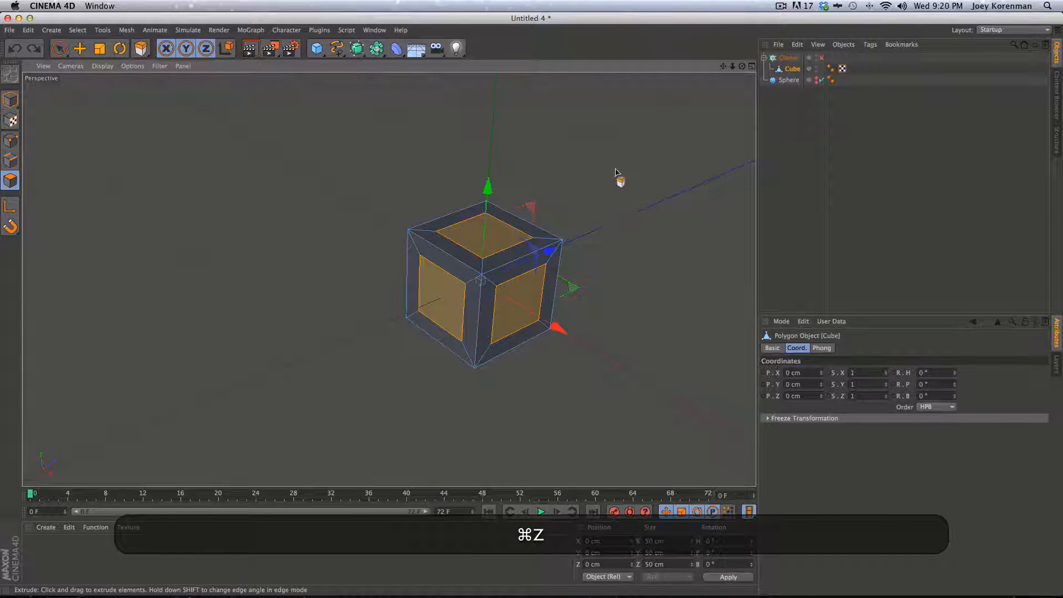
left_click_drag(596, 226, 572, 223)
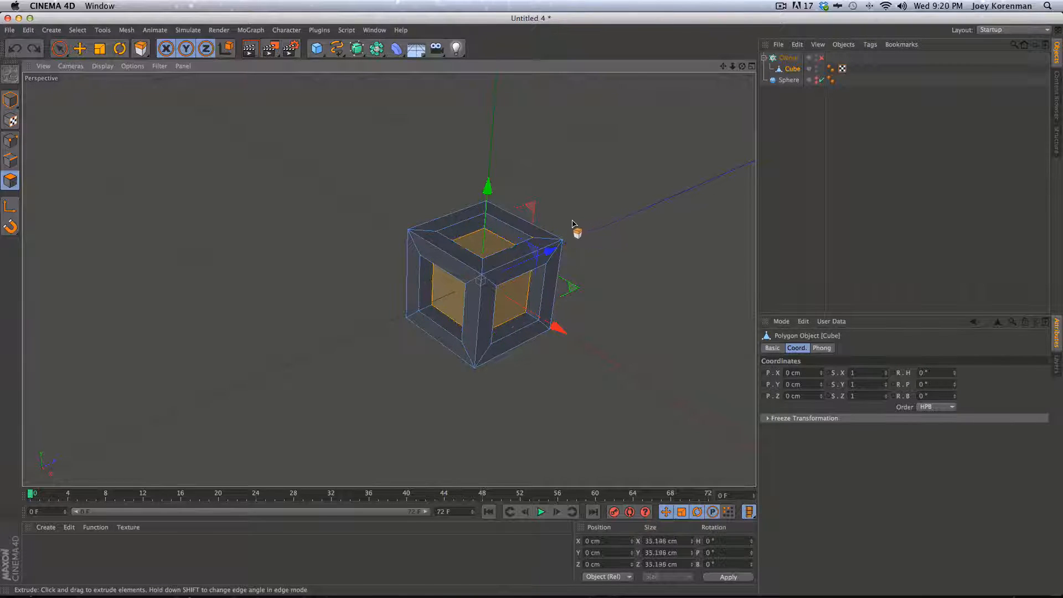
key("super+z")
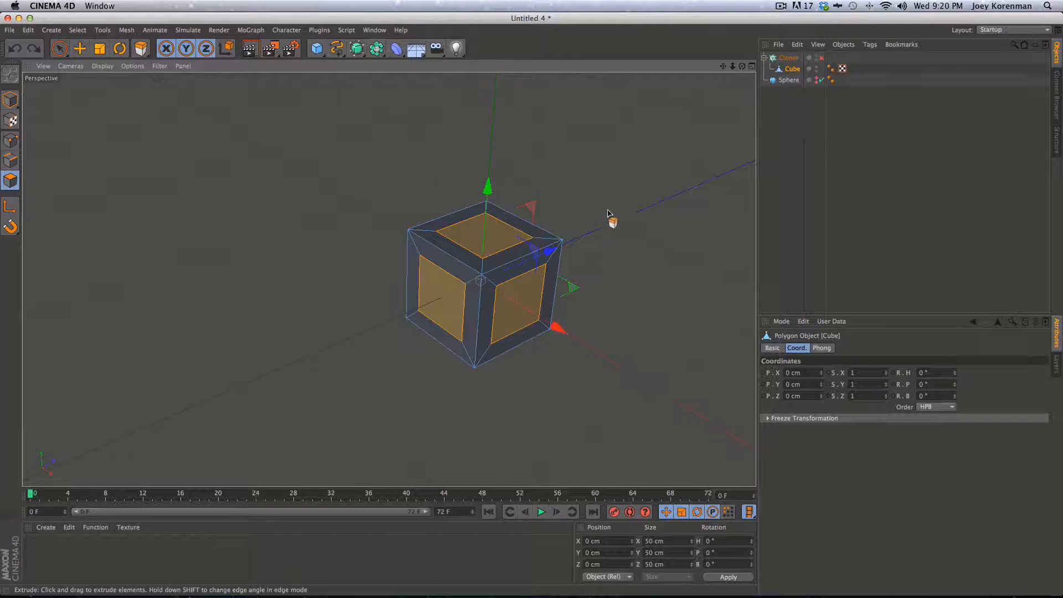
left_click_drag(628, 205, 584, 223)
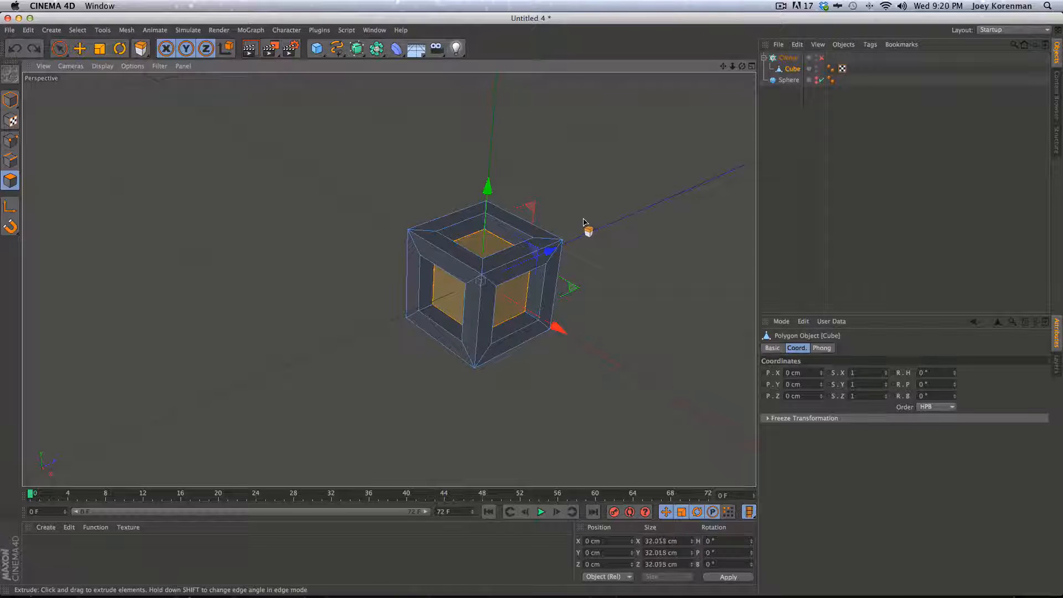
key("super+z")
key("super+z")
left_click_drag(636, 200, 595, 217)
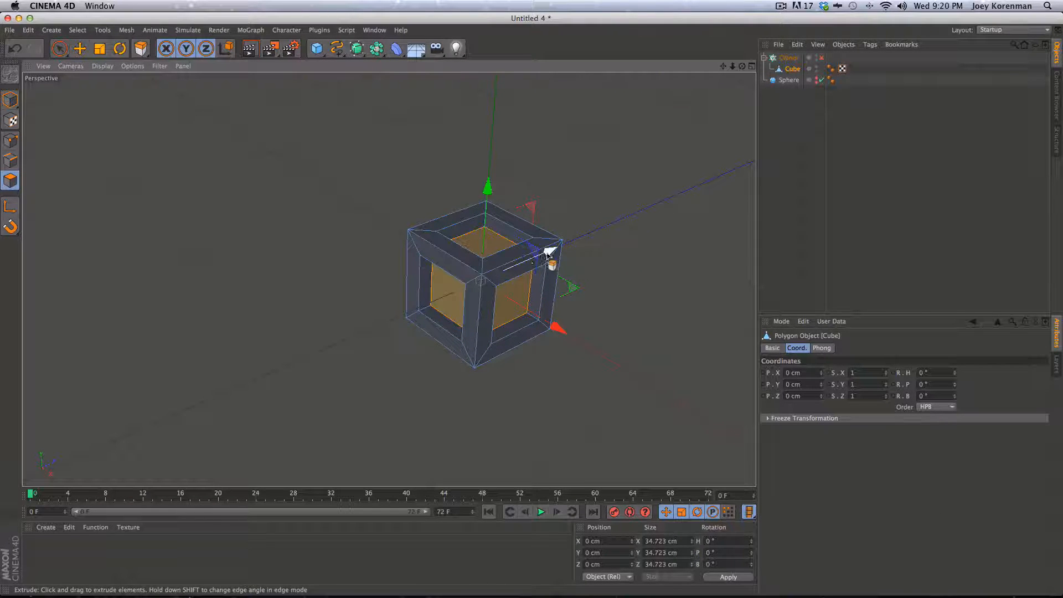
key("super+z")
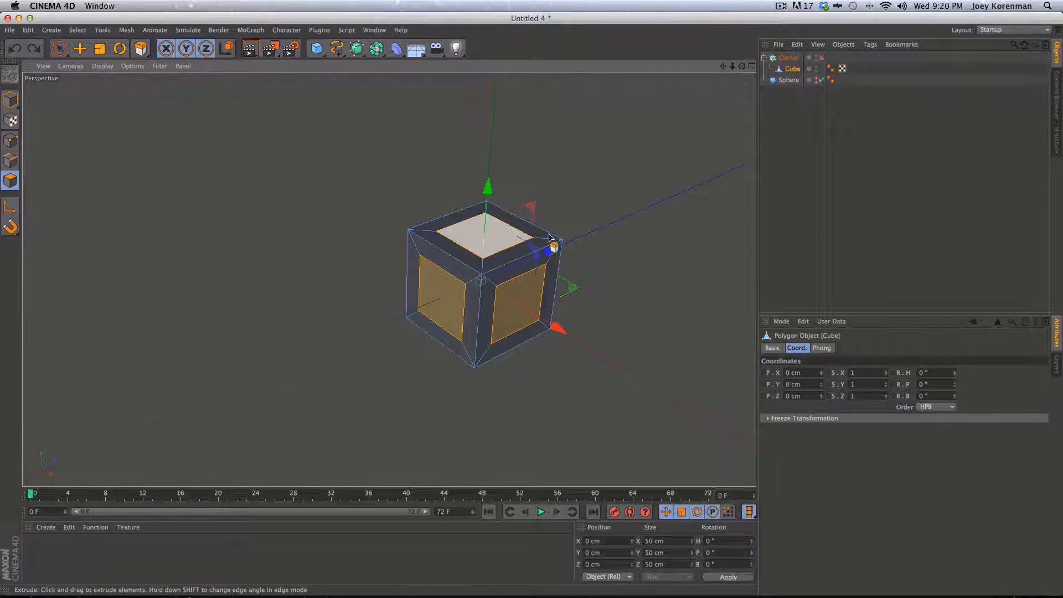
Extrude the inner faces with a 0 cm offset and test-render the view
key("m")
key("t")
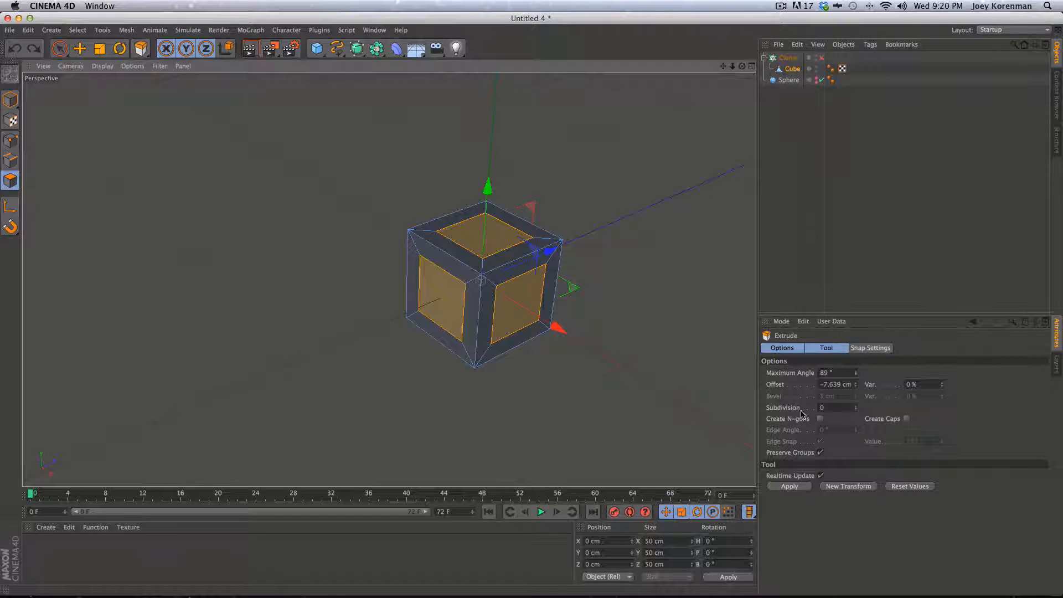
double_click(838, 383)
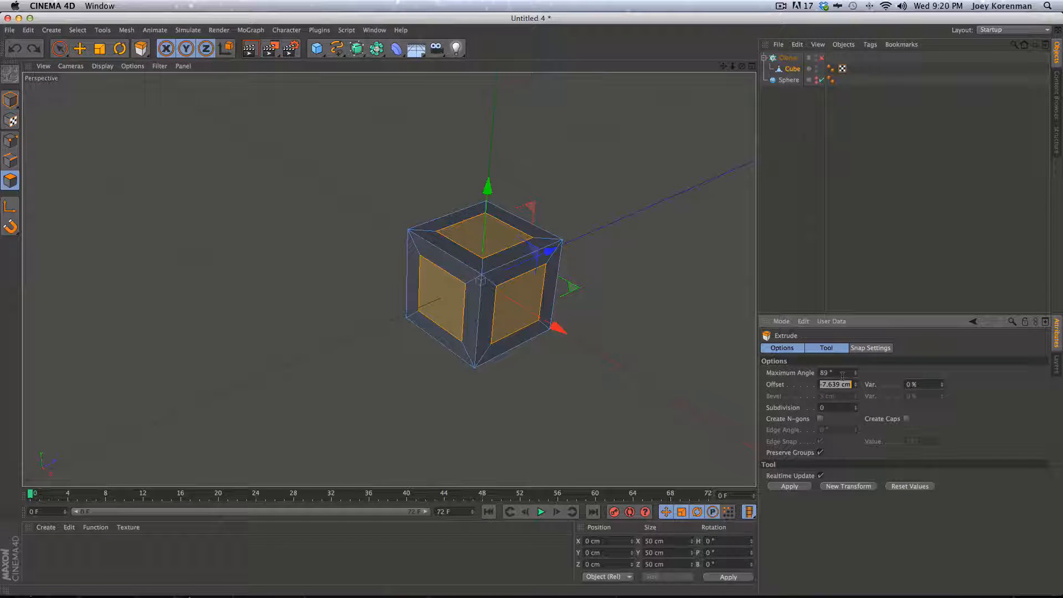
type("0")
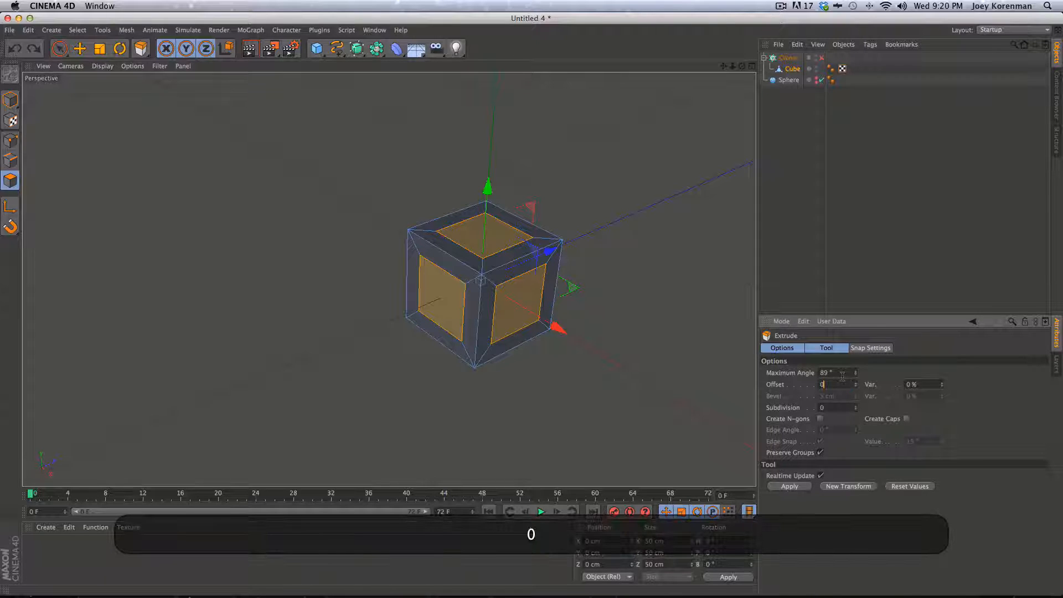
key("Return")
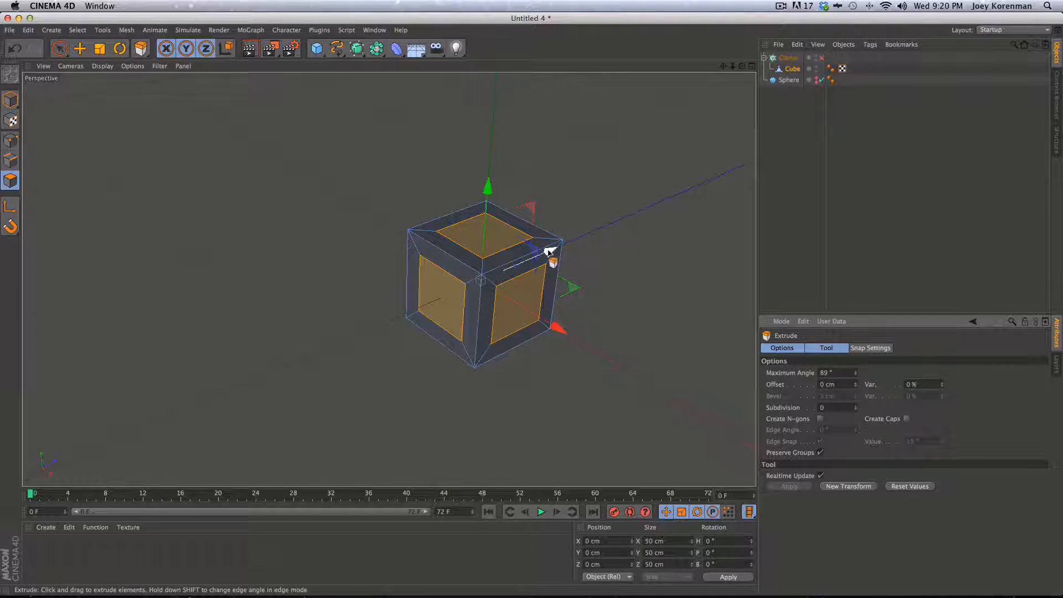
key("super+r")
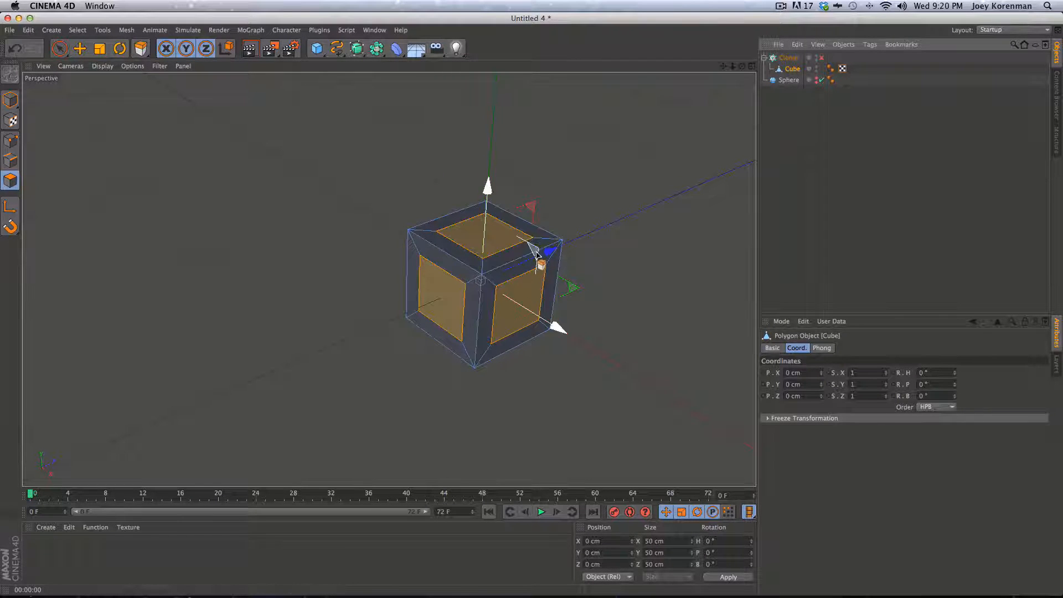
key("t")
left_click_drag(605, 230, 538, 255)
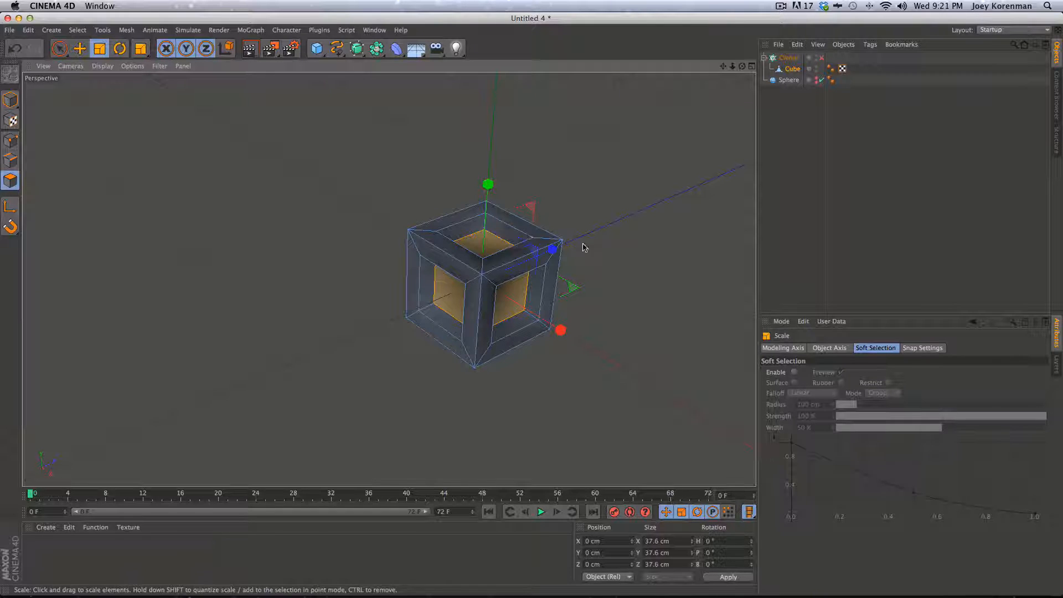
key("super+z")
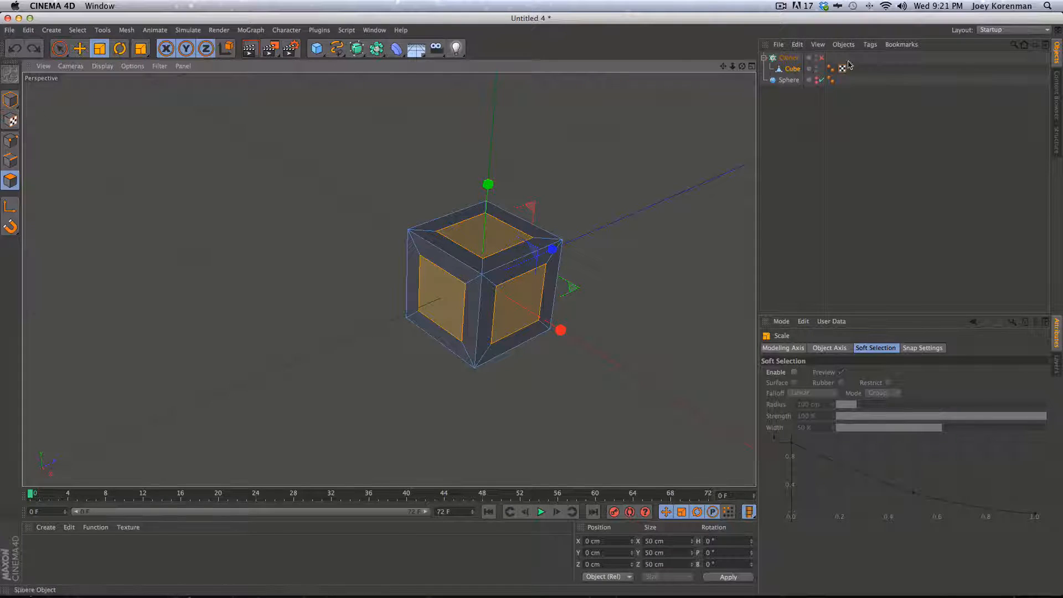
Attach a Pose Morph tag to the Cube from its Character Tags menu
left_click(791, 70, "ctrl")
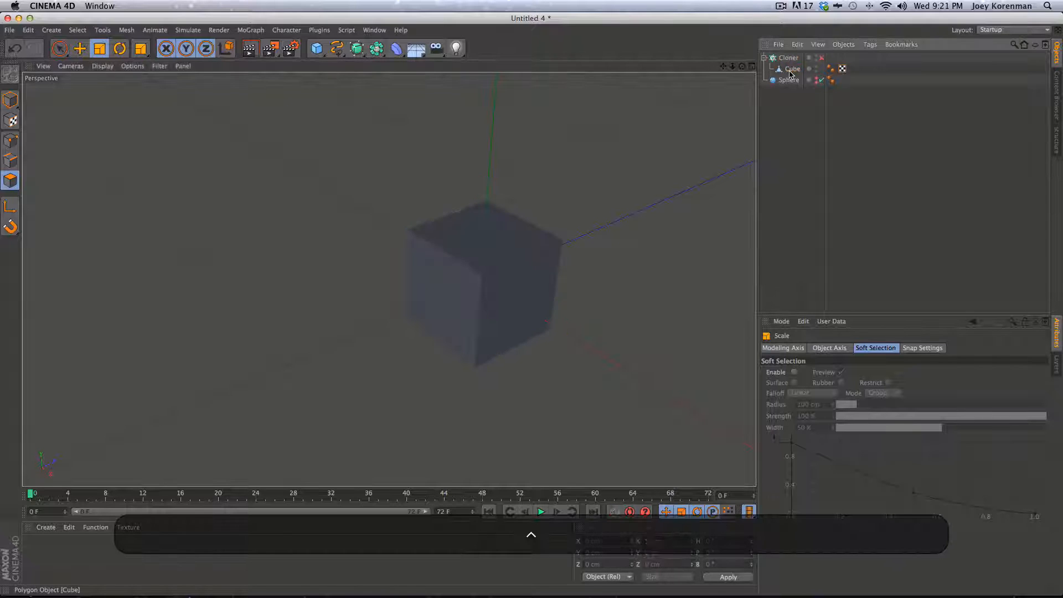
left_click(793, 81, "ctrl")
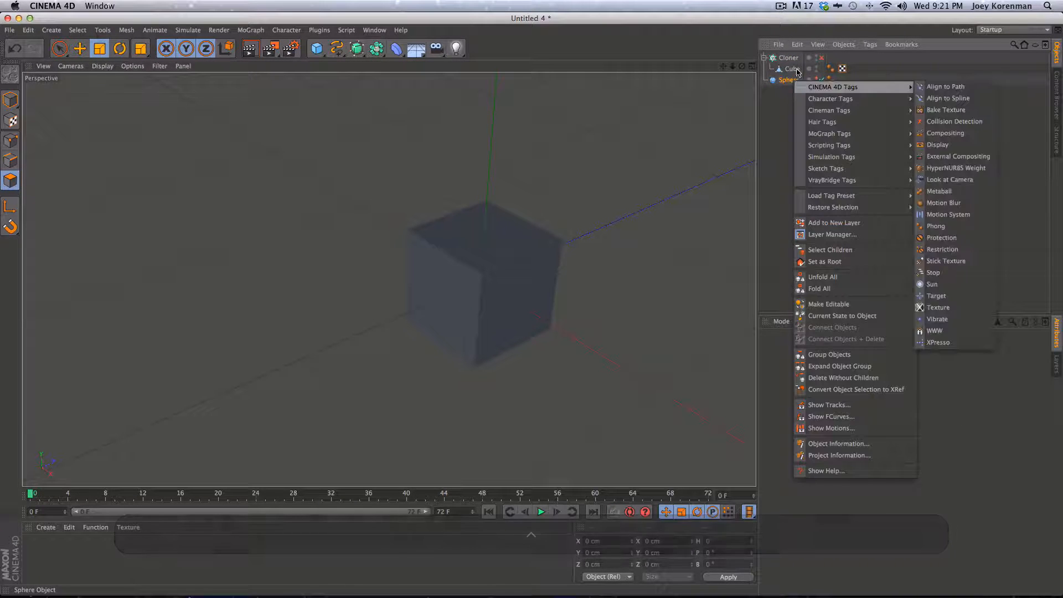
mouse_move(868, 88)
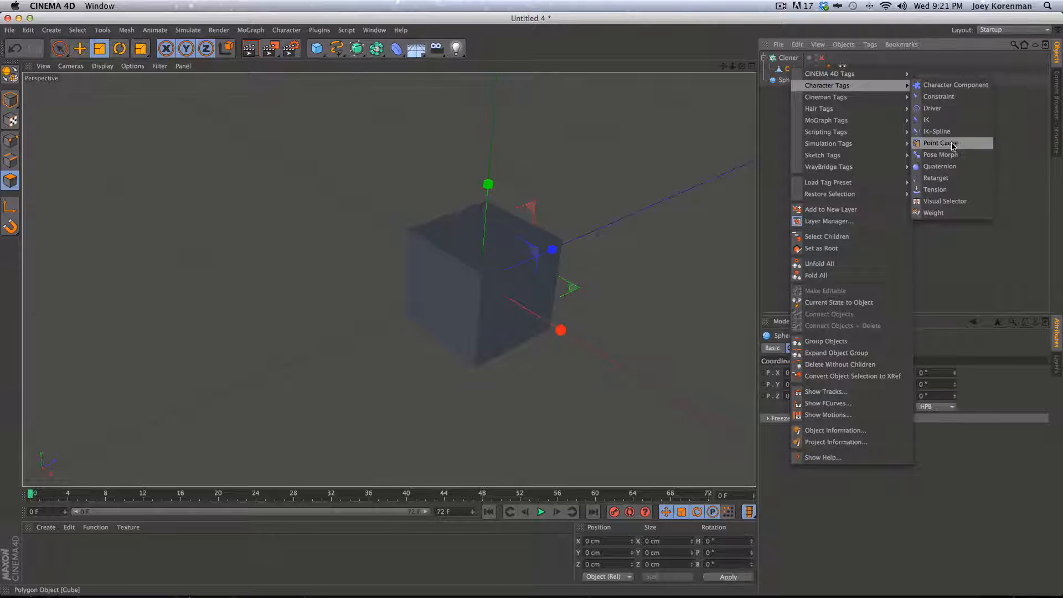
left_click(942, 158)
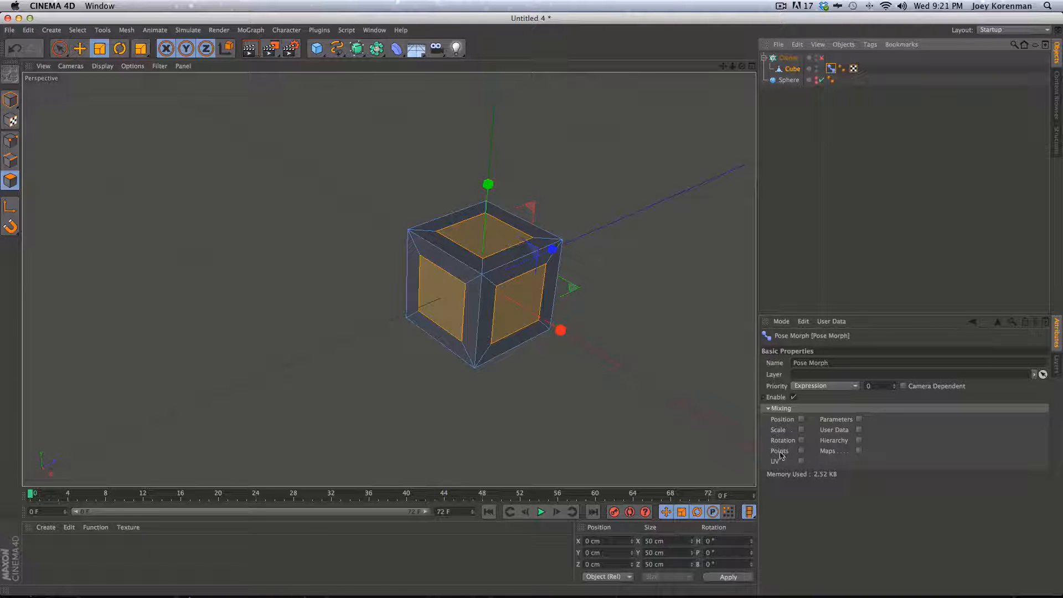
Enable Points mixing, shrink Pose.0's inner faces to about 66%, and set Mode to Animate
left_click(800, 451)
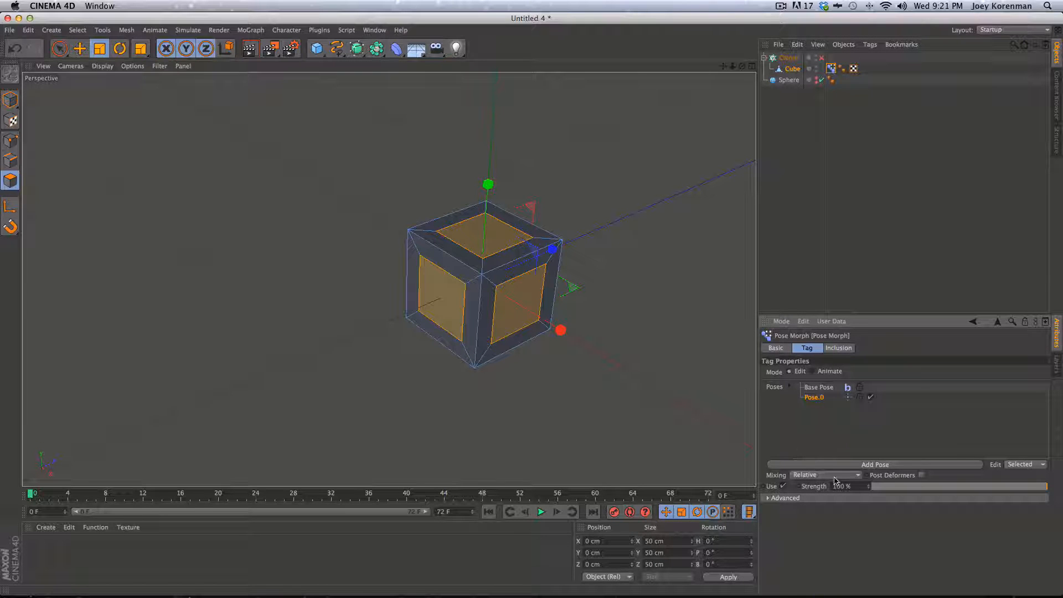
left_click(819, 387)
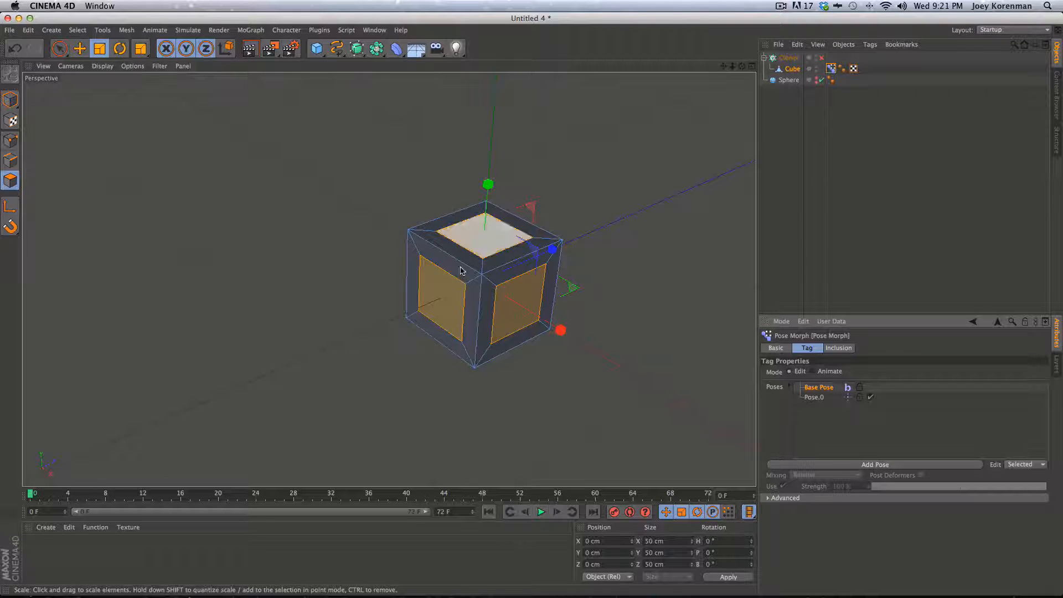
left_click(814, 398)
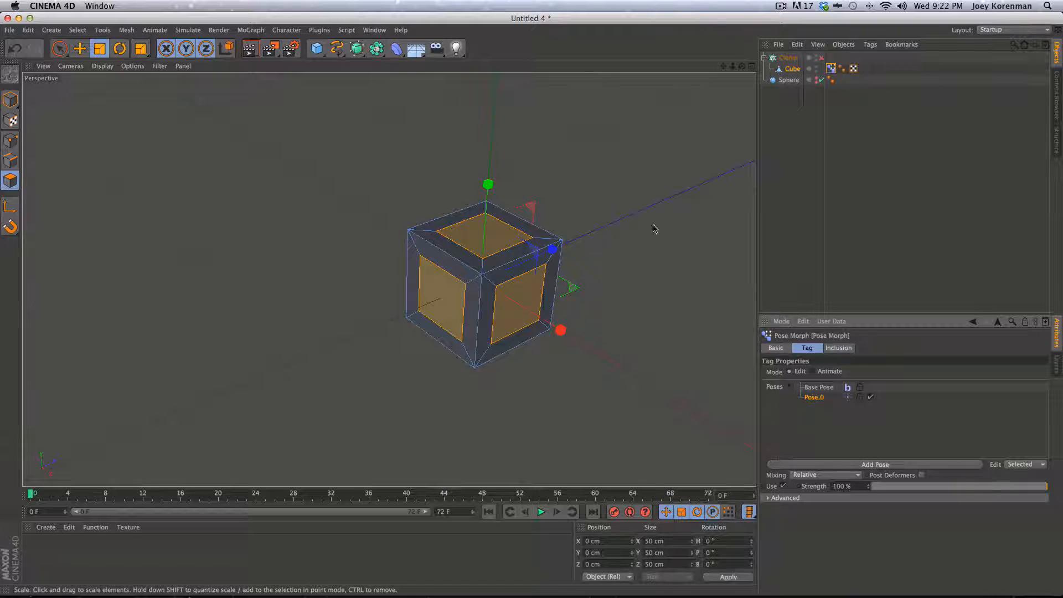
left_click_drag(625, 230, 522, 269)
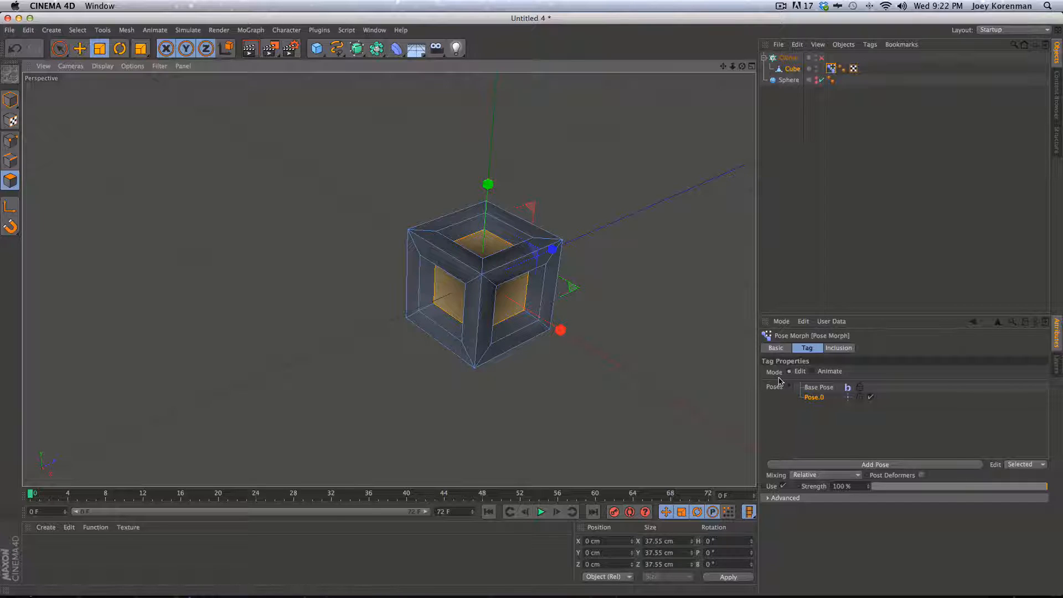
left_click(815, 372)
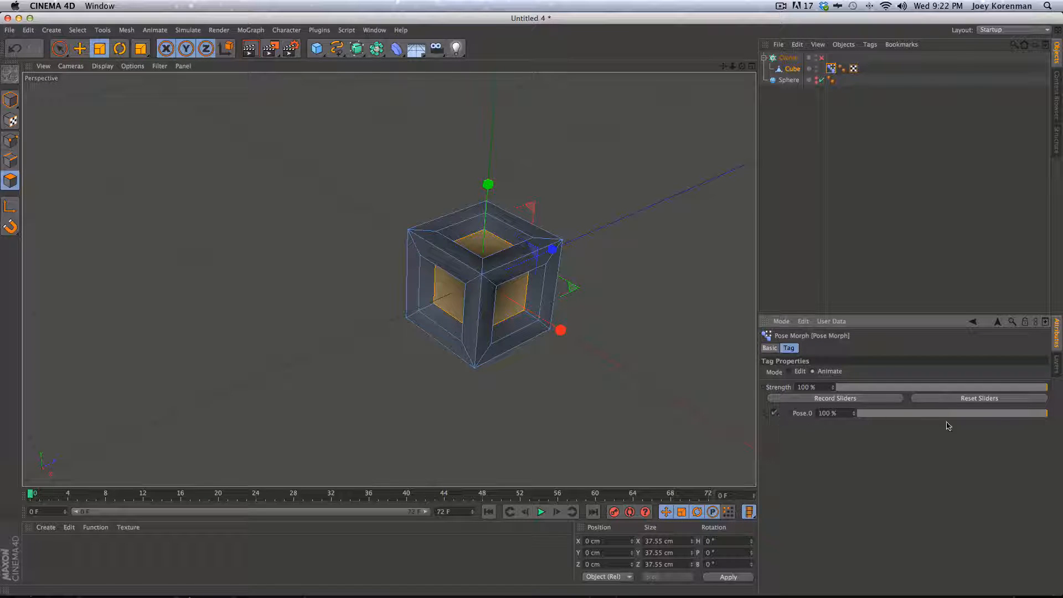
Drop Pose.0 to 0% and delete the cube's Phong tag
left_click_drag(1040, 414, 848, 428)
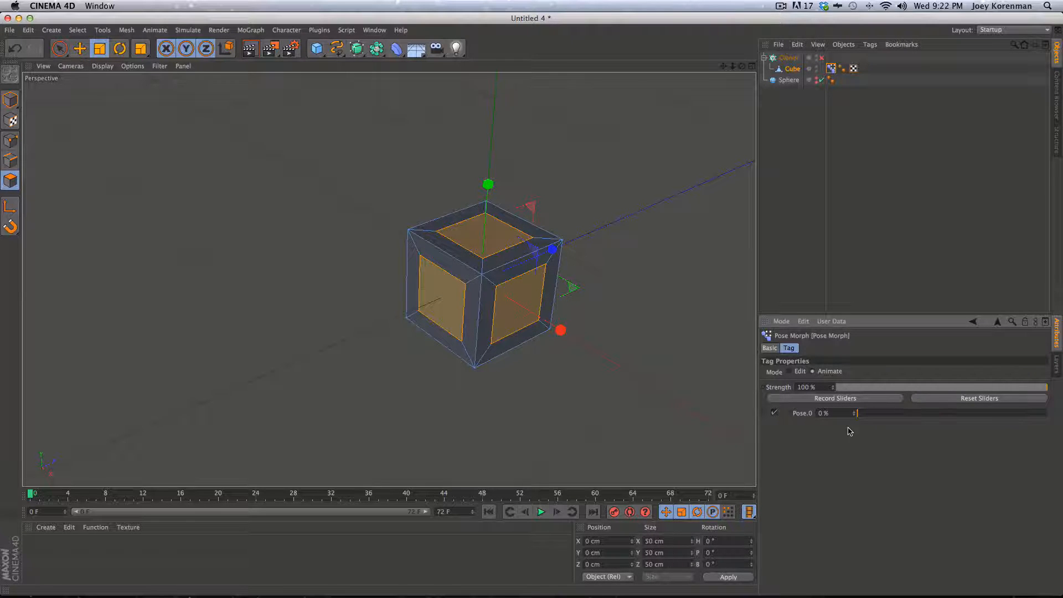
left_click(821, 124)
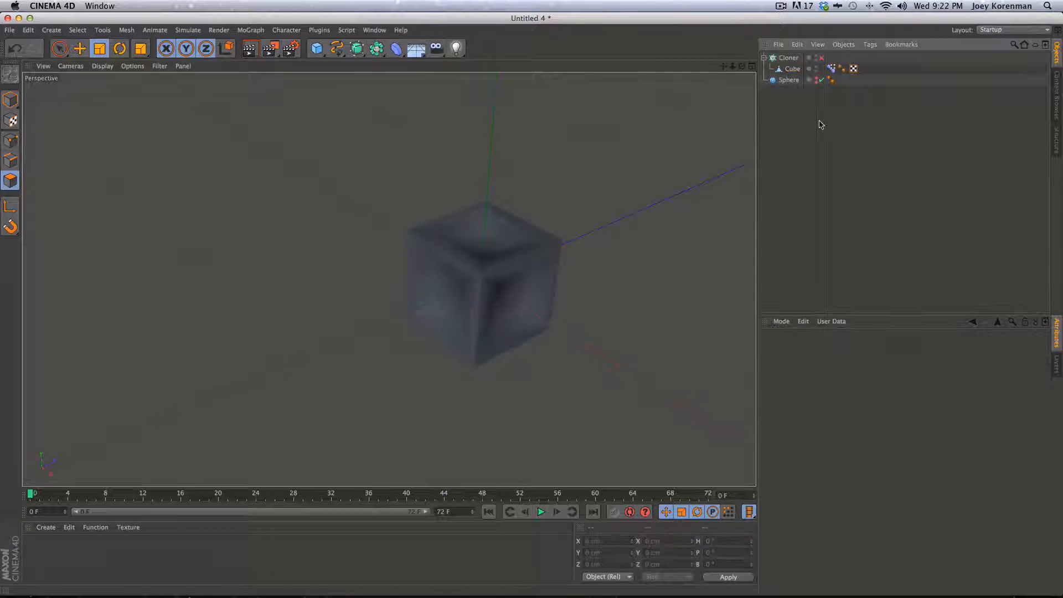
left_click(842, 68)
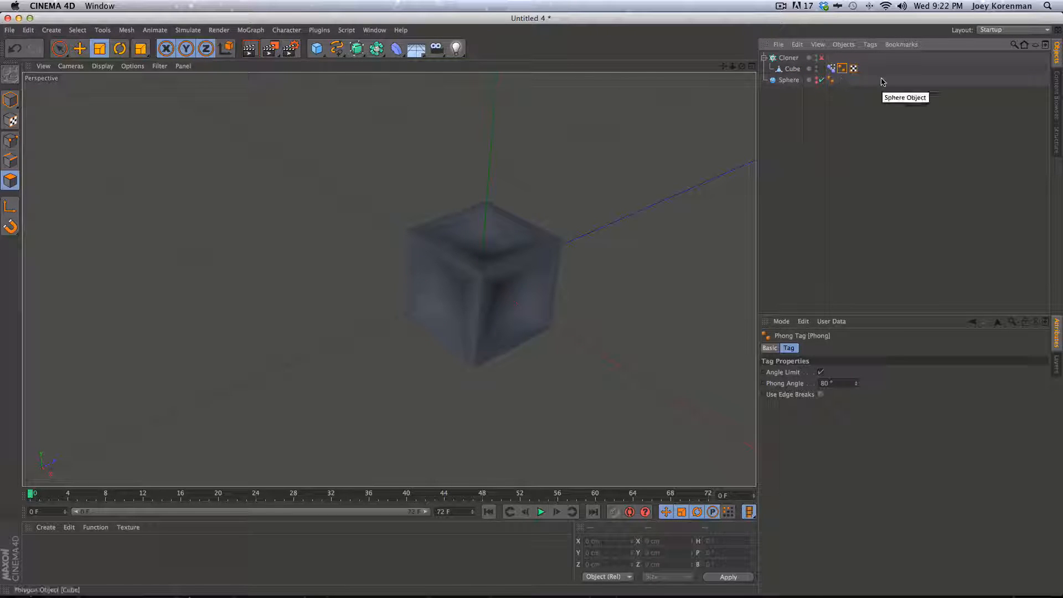
key("BackSpace")
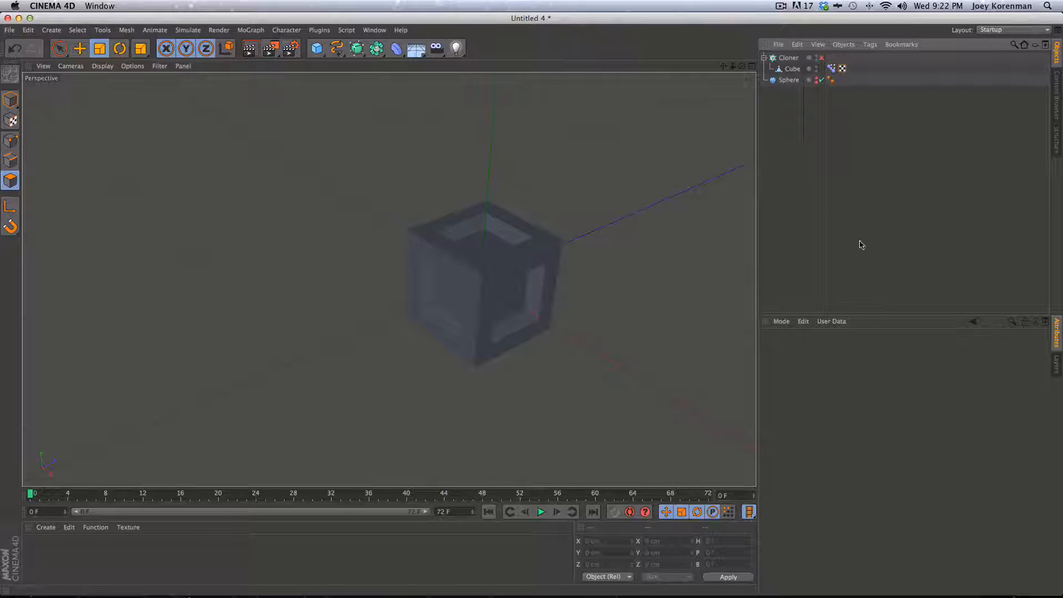
Test the Pose.0 slider, then set it to 0% for a solid cube and reframe the view
left_click(831, 68)
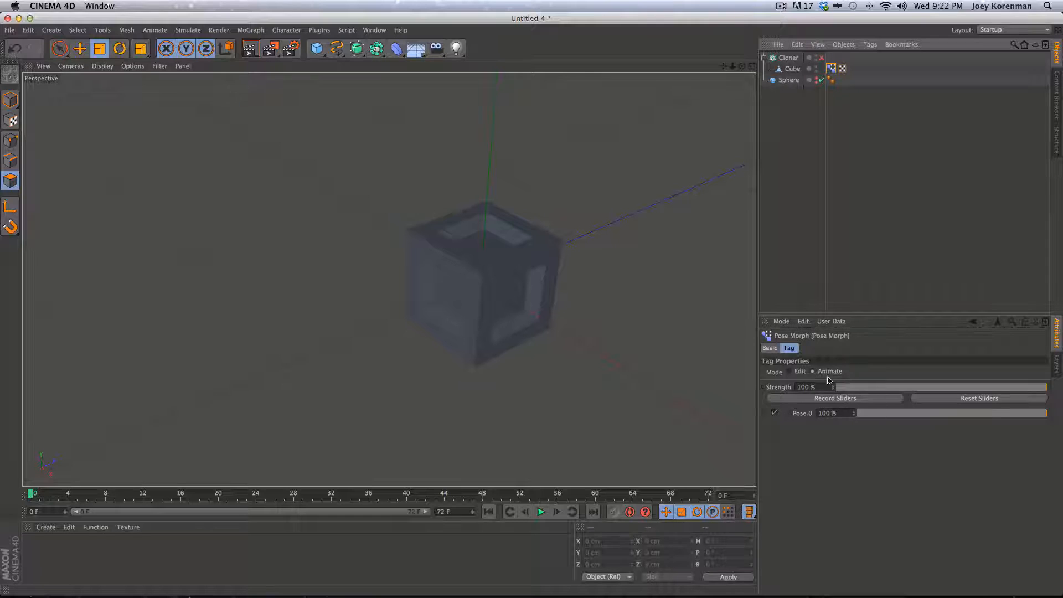
left_click_drag(966, 416, 1061, 418)
mouse_move(853, 416)
left_mouse_down()
mouse_move(852, 383)
mouse_move(842, 437)
mouse_move(851, 365)
mouse_move(833, 436)
mouse_move(845, 343)
mouse_move(828, 472)
mouse_move(838, 401)
mouse_move(846, 440)
mouse_move(851, 405)
left_mouse_up()
key("super+z")
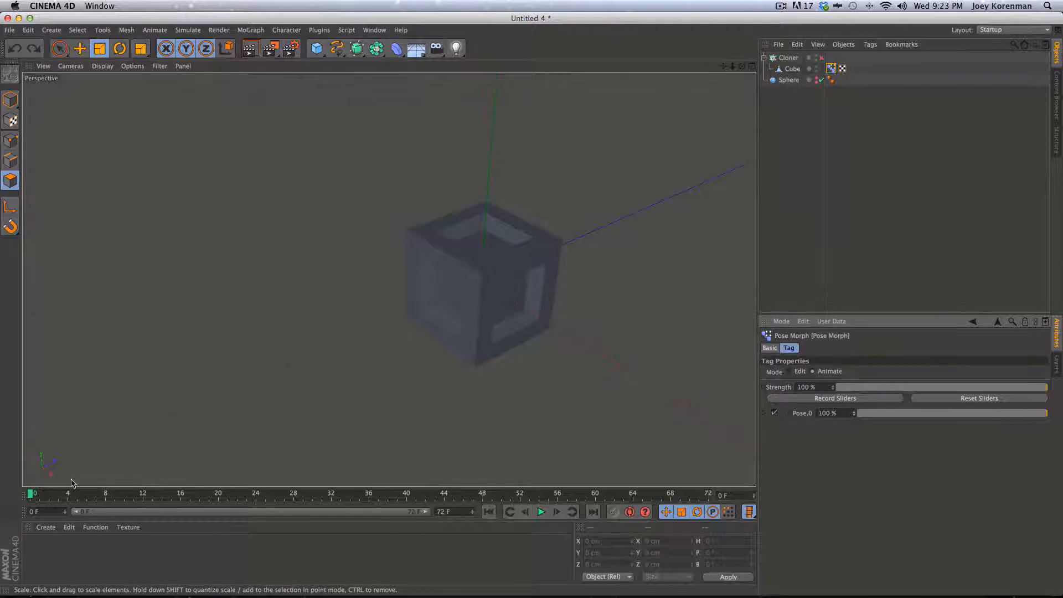
left_click_drag(900, 418, 857, 415)
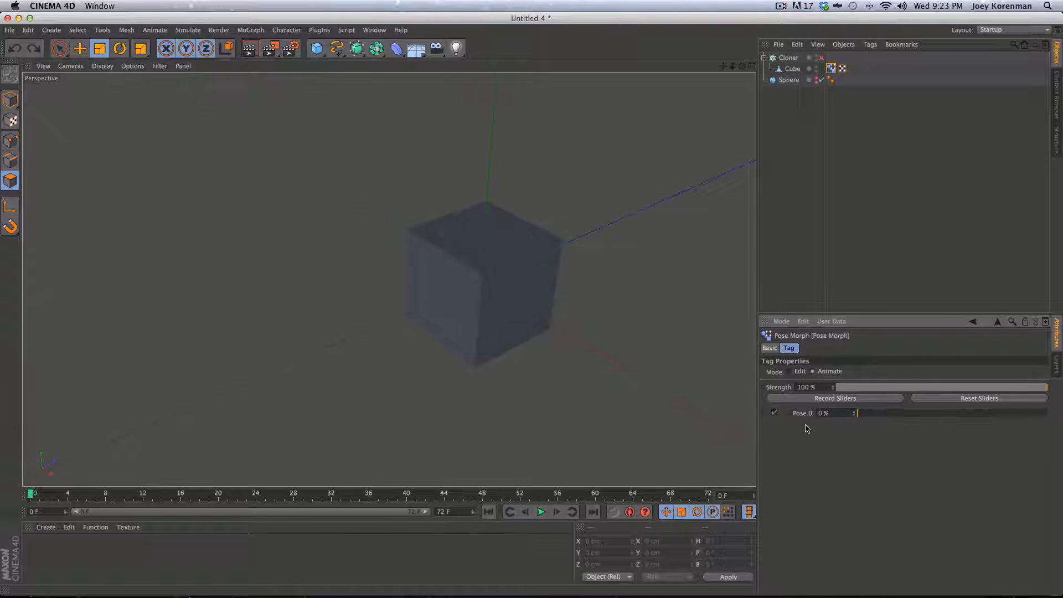
left_click(821, 154)
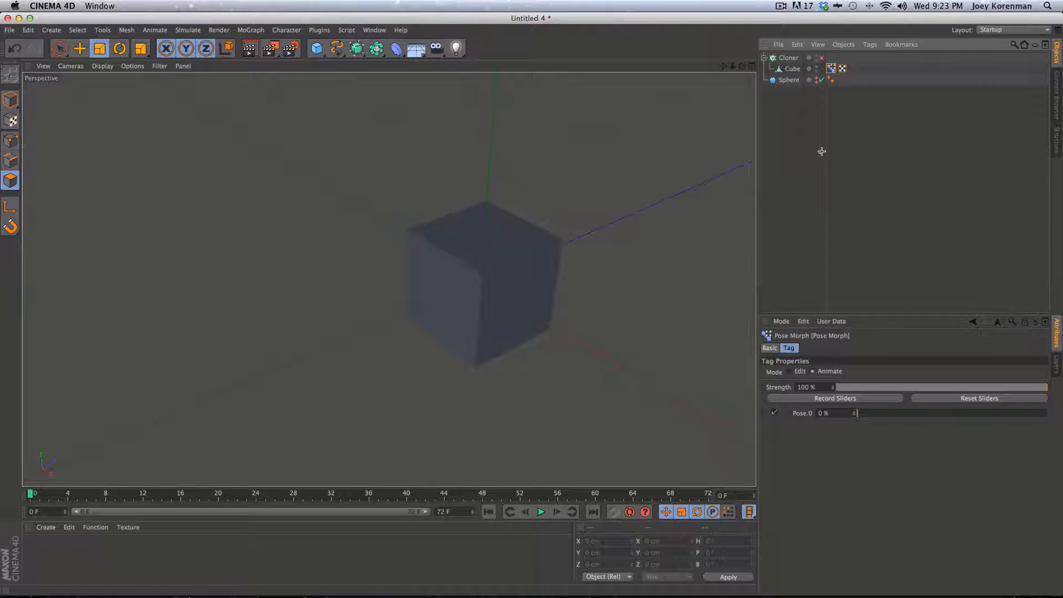
key("2")
left_click_drag(363, 379, 510, 268)
key("3")
key("1")
key("2")
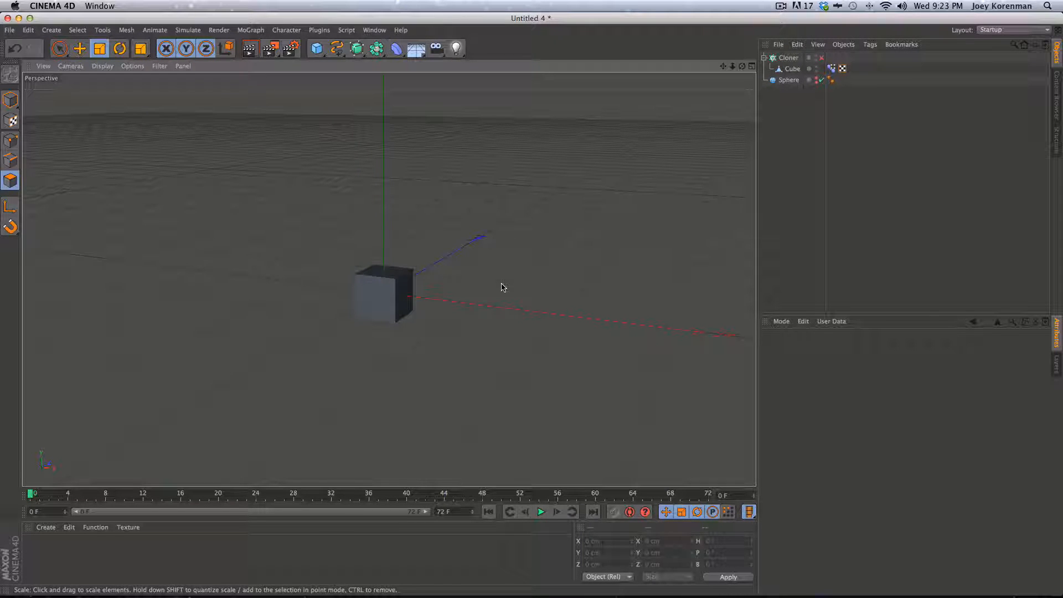
Switch to object mode and enter 350 cm in the Cube's P.Z field
left_click(792, 69)
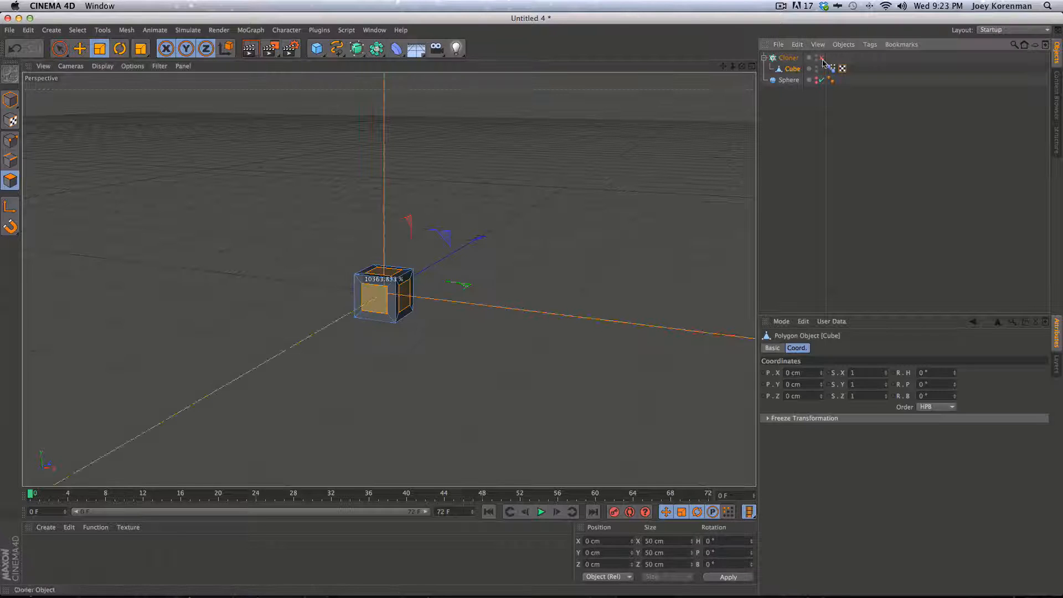
left_click(10, 99)
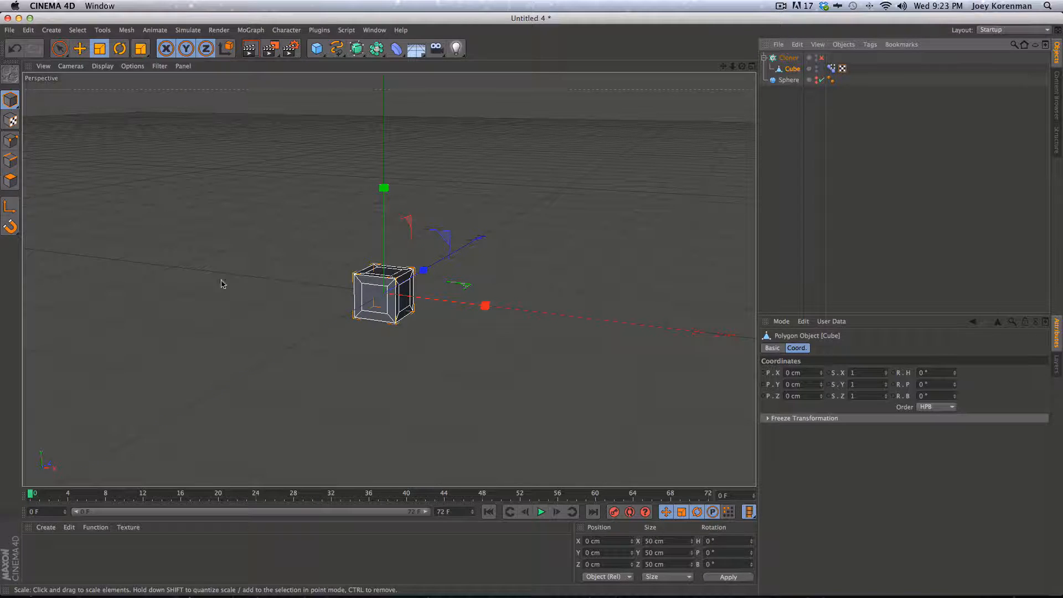
key("e")
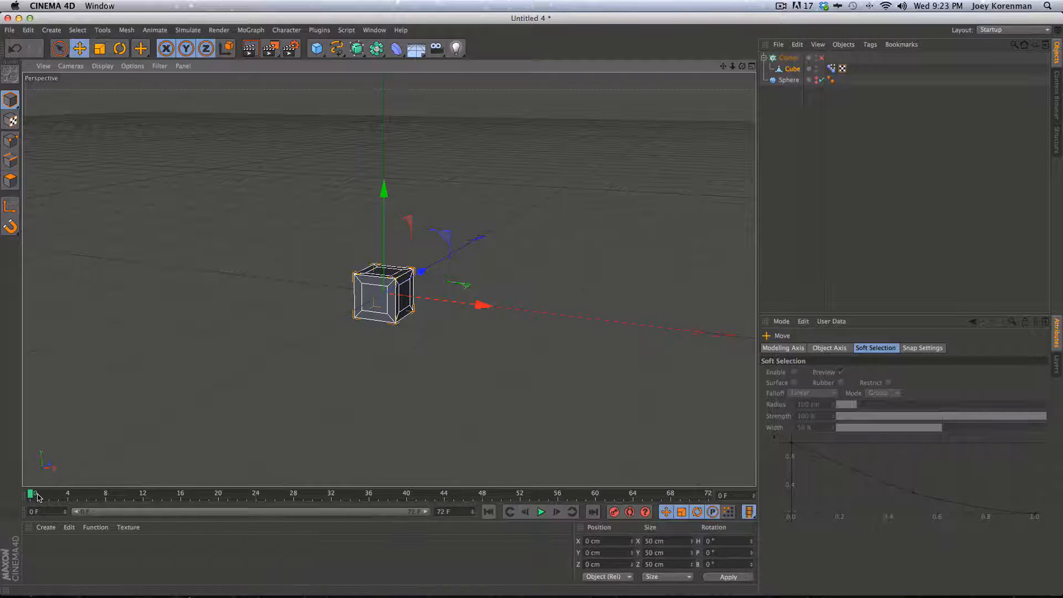
left_click(792, 70)
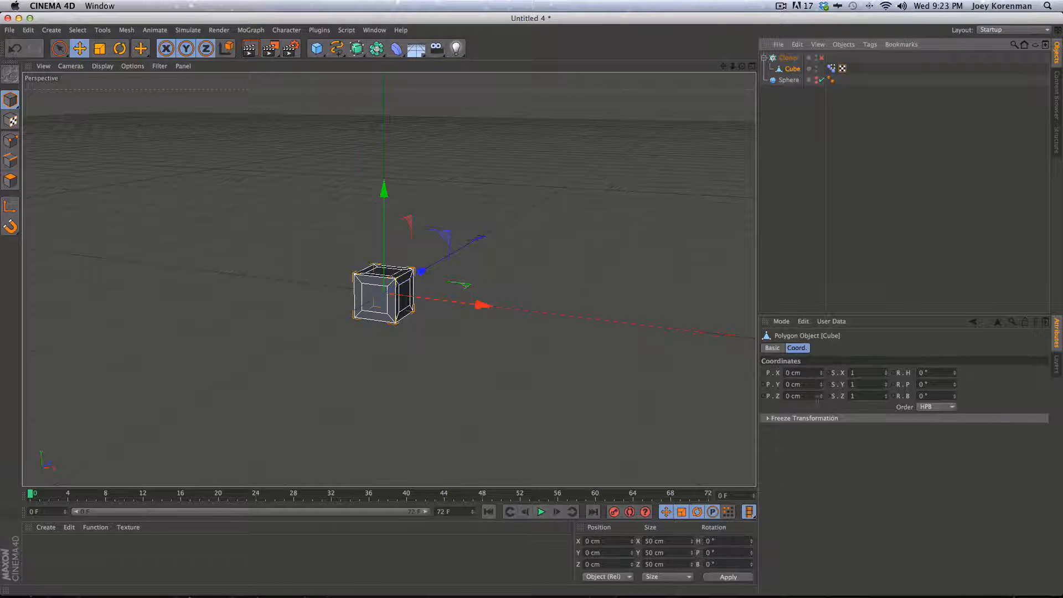
left_click_drag(821, 396, 880, 200)
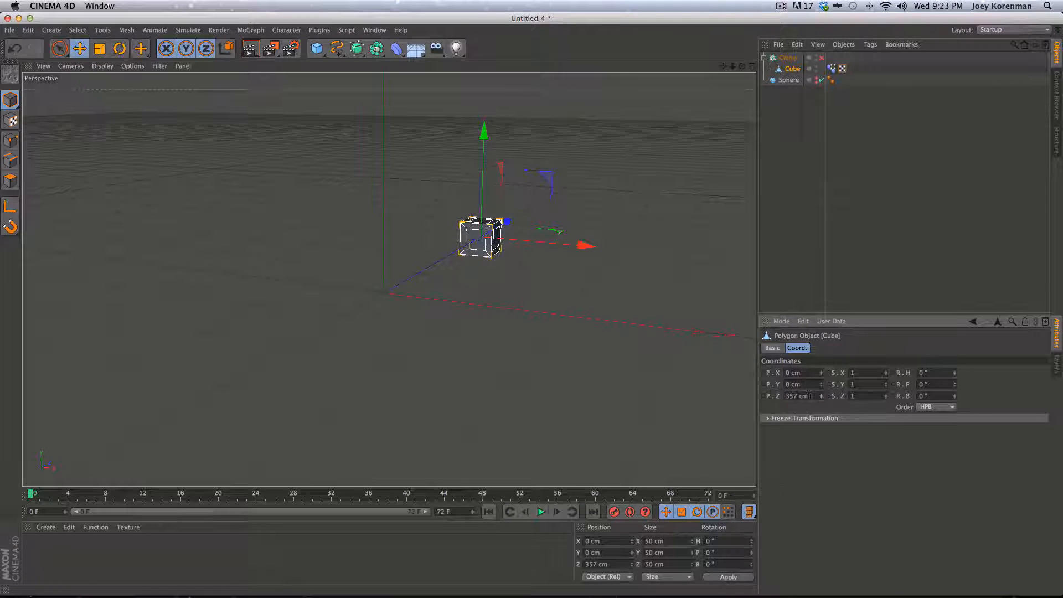
double_click(809, 395)
type("350")
key("Return")
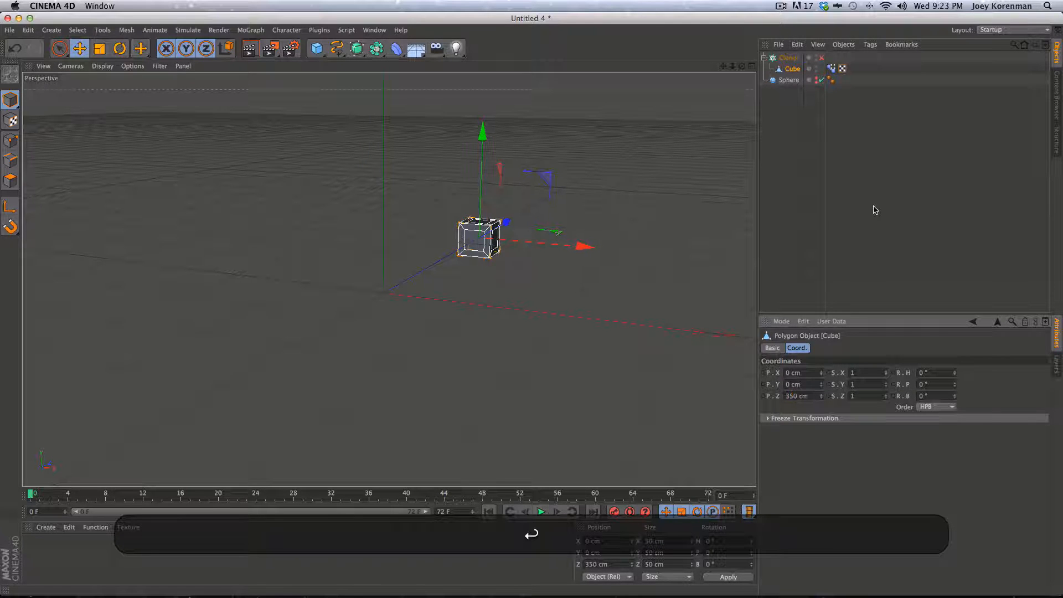
Turn the Cloner on and set the cube's Z position to -350 cm
left_click(821, 57)
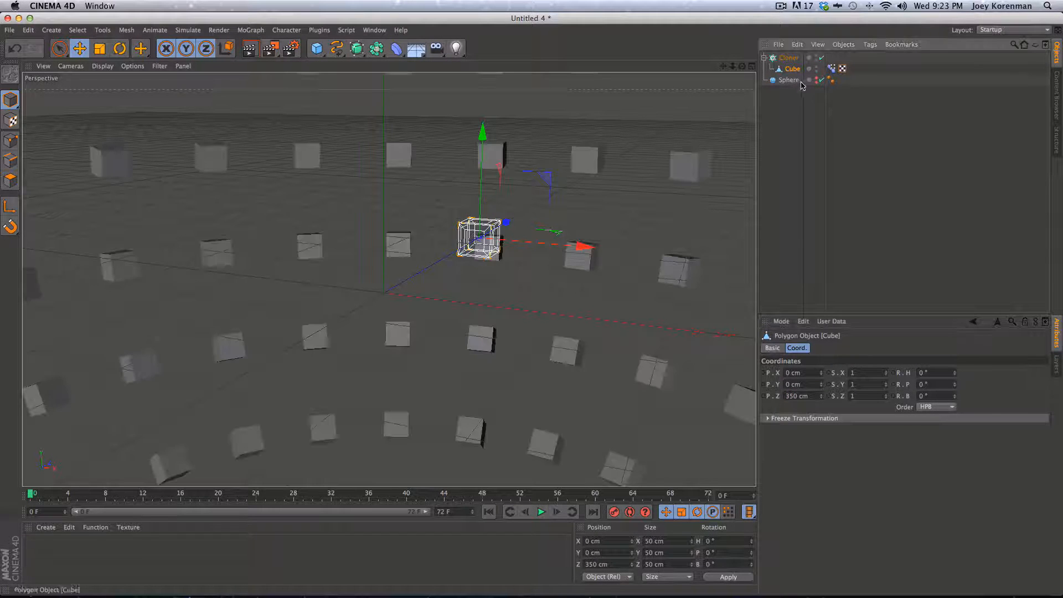
key("2")
mouse_move(463, 329)
left_mouse_down()
mouse_move(434, 320)
mouse_move(206, 389)
left_mouse_up()
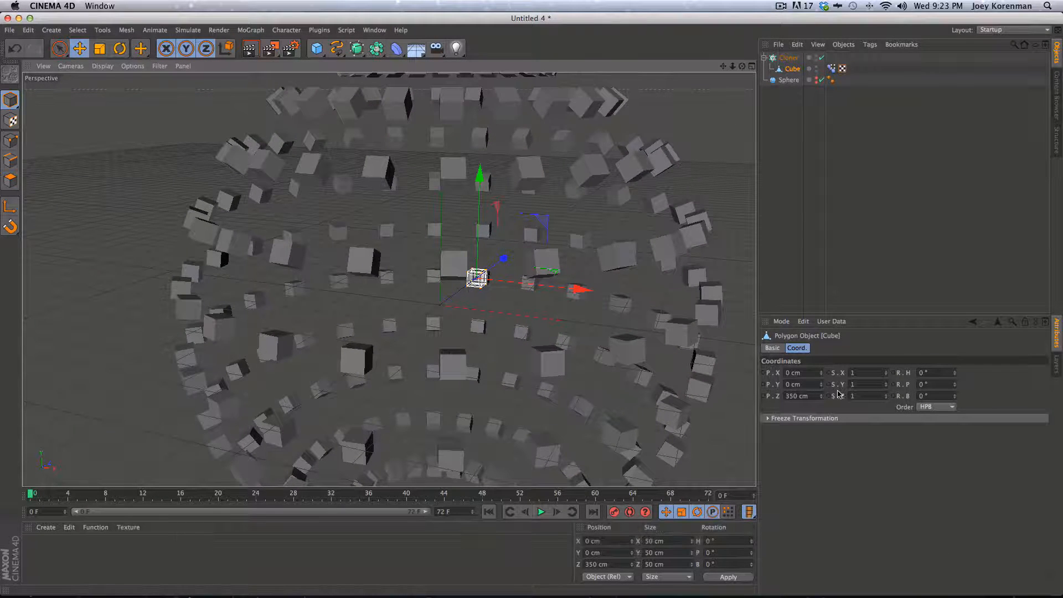
mouse_move(820, 408)
left_mouse_down()
mouse_move(730, 576)
mouse_move(703, 596)
left_mouse_up()
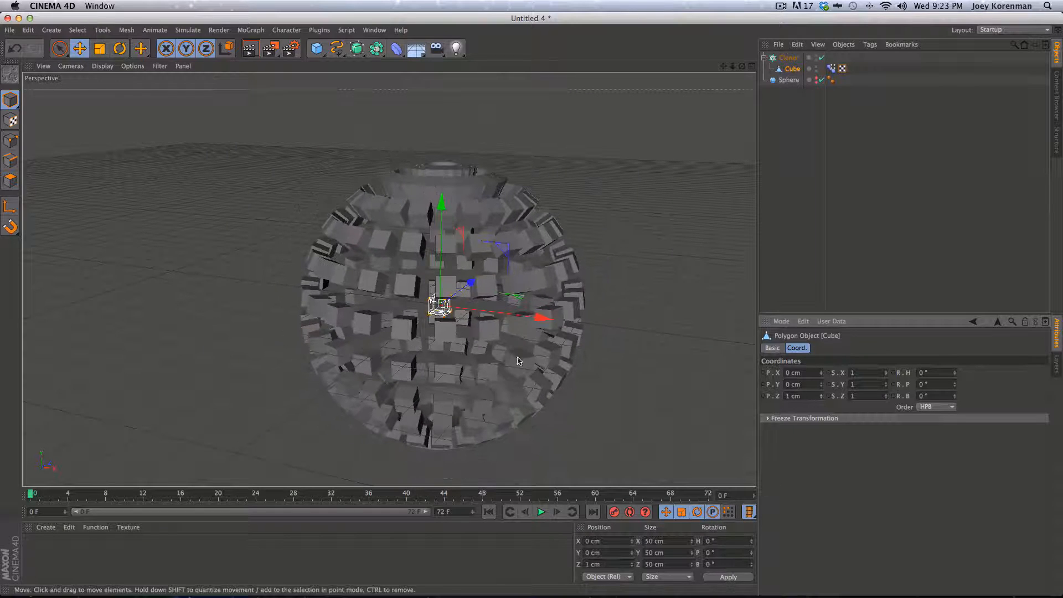
left_click_drag(812, 394, 733, 371)
type("-350")
key("Return")
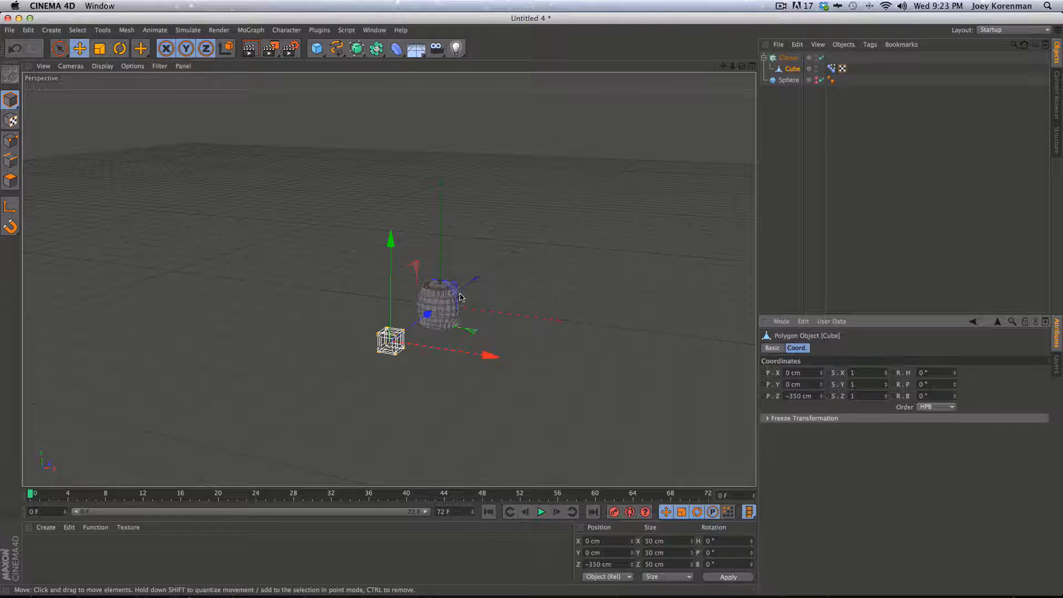
Re-enter P.Z as -350 cm, keyframe it at frame 0, and switch the Cloner off
mouse_move(822, 398)
left_mouse_down()
mouse_move(819, 303)
mouse_move(856, 127)
mouse_move(663, 360)
left_mouse_up()
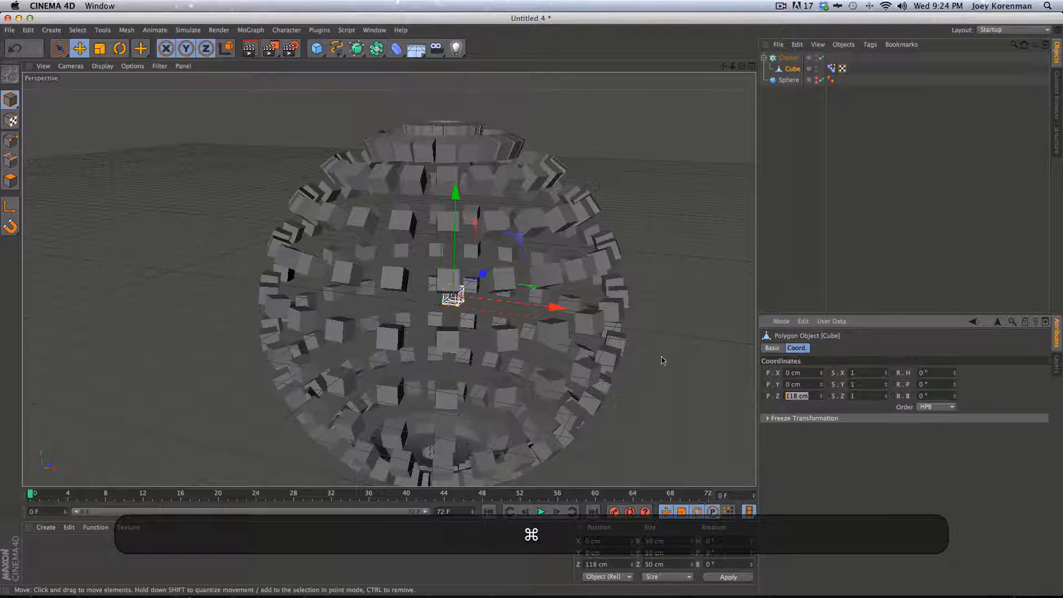
type("-3560")
key("BackSpace")
key("BackSpace")
type("0")
key("Return")
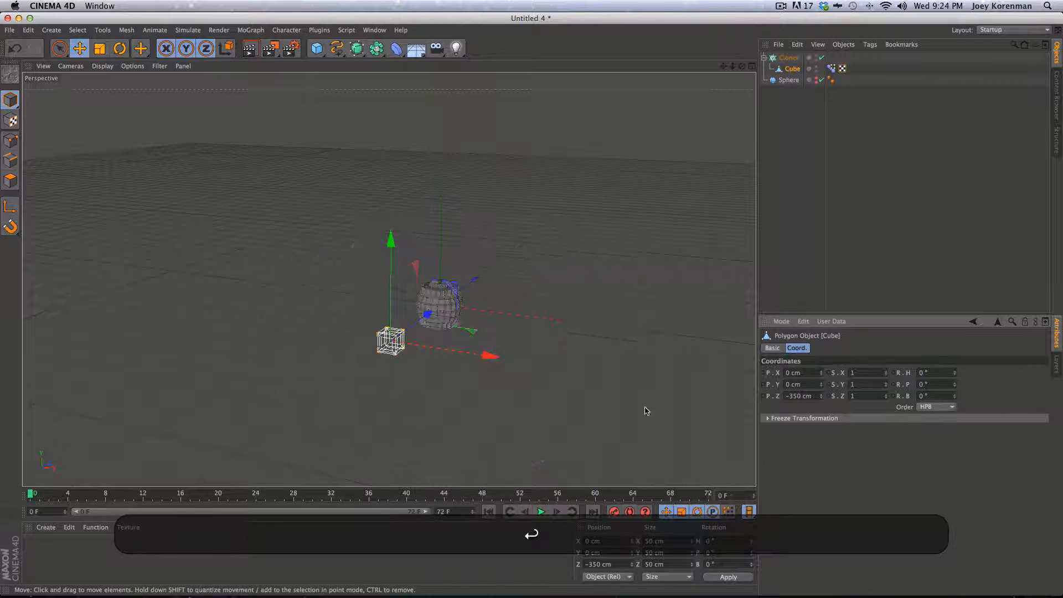
left_click(763, 396, "super")
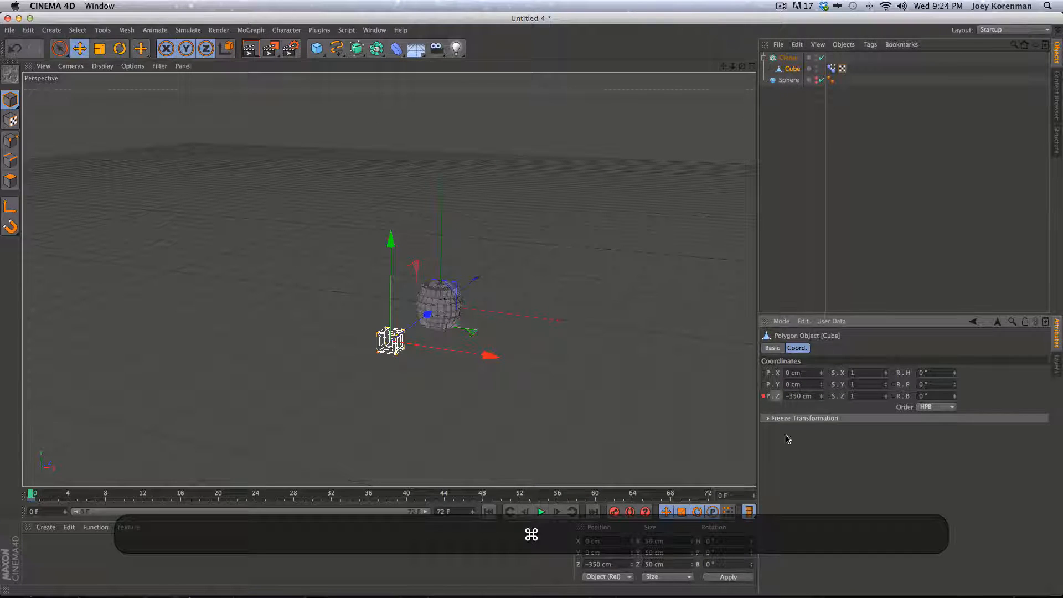
left_click(822, 57)
left_click(796, 238)
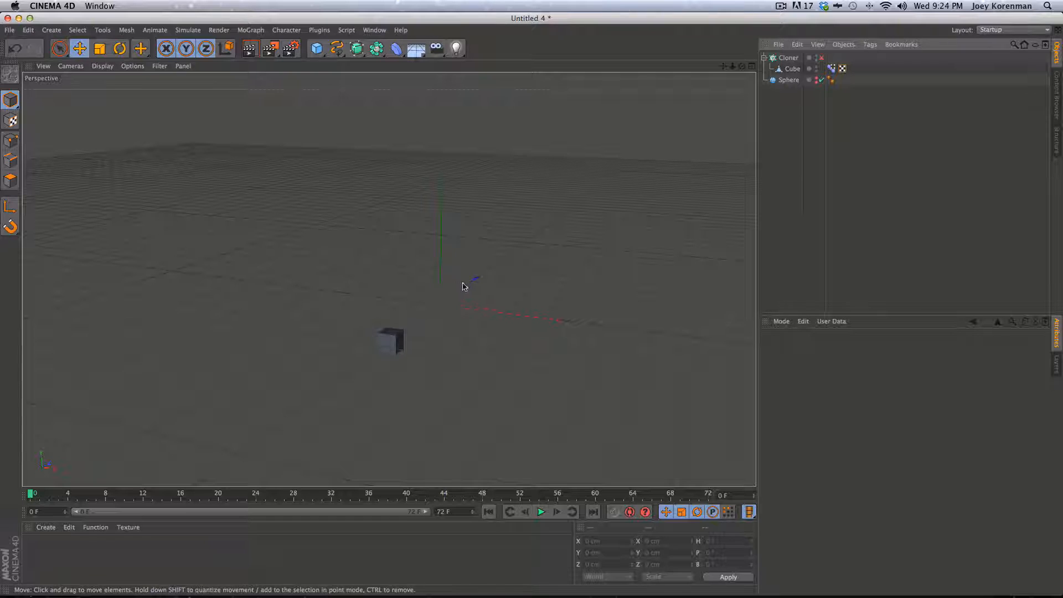
Set the cube's Z position to 150 cm at frame 8
left_click(390, 341)
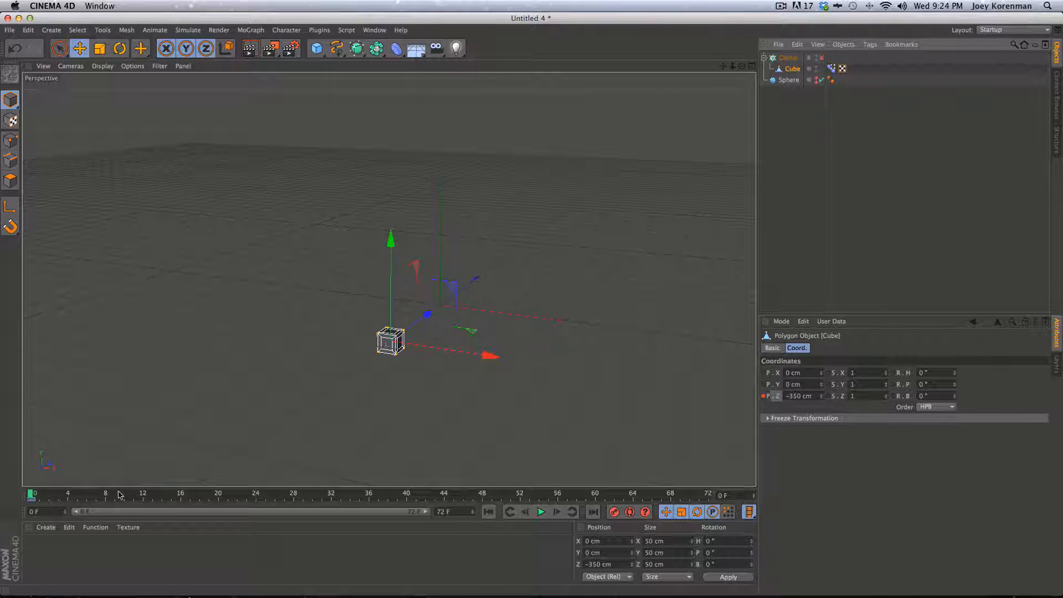
left_click(96, 493)
key("g")
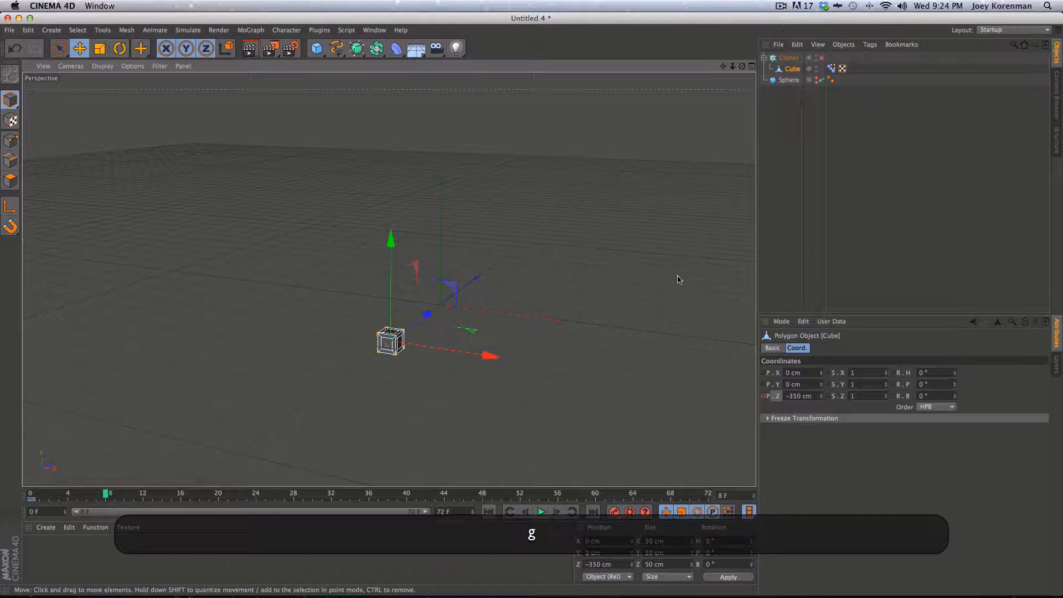
left_click(816, 395)
left_click_drag(816, 396, 771, 398)
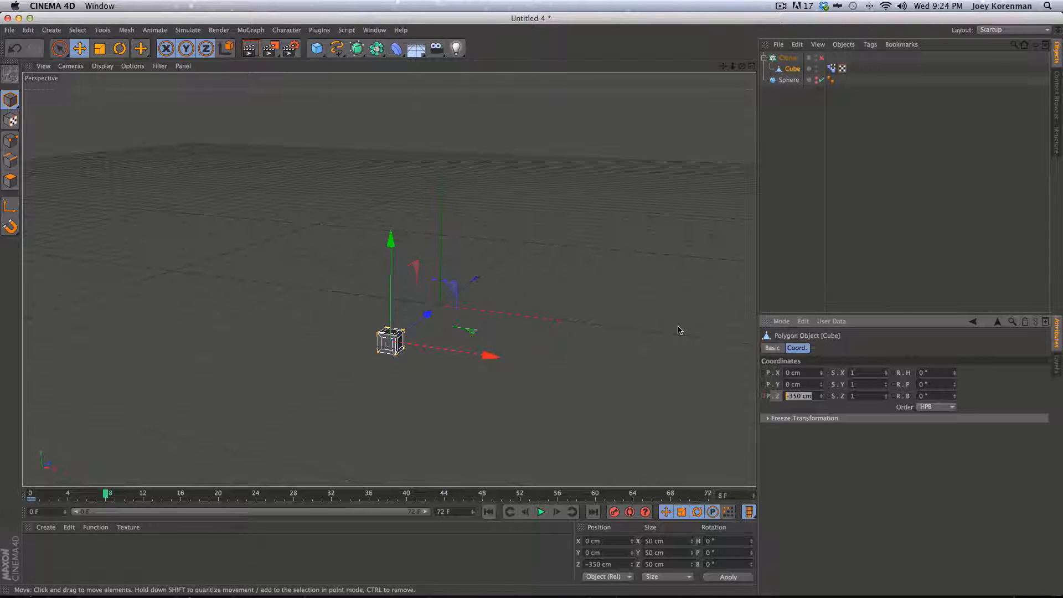
type("150")
key("Return")
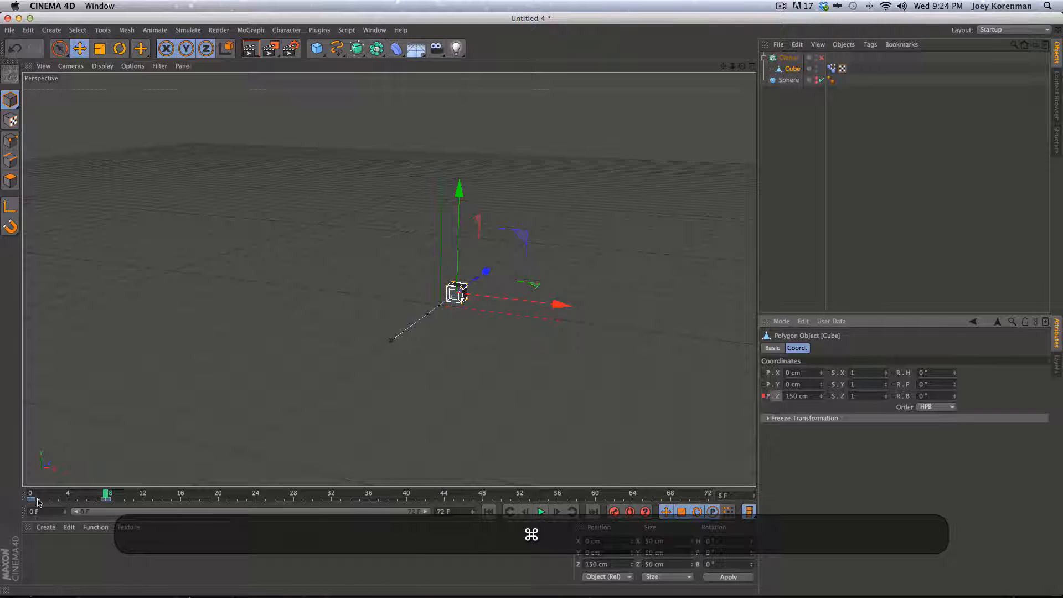
Keyframe Z at -75 cm on frame 12 and 30 cm on frame 14
key("g")
key("g")
key("g")
key("g")
key("g")
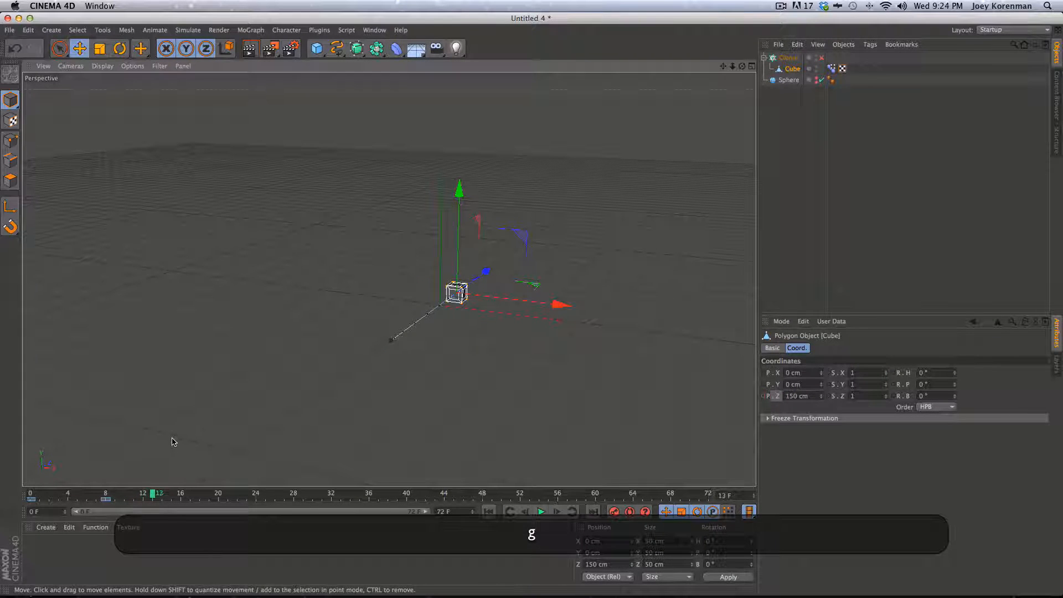
key("f")
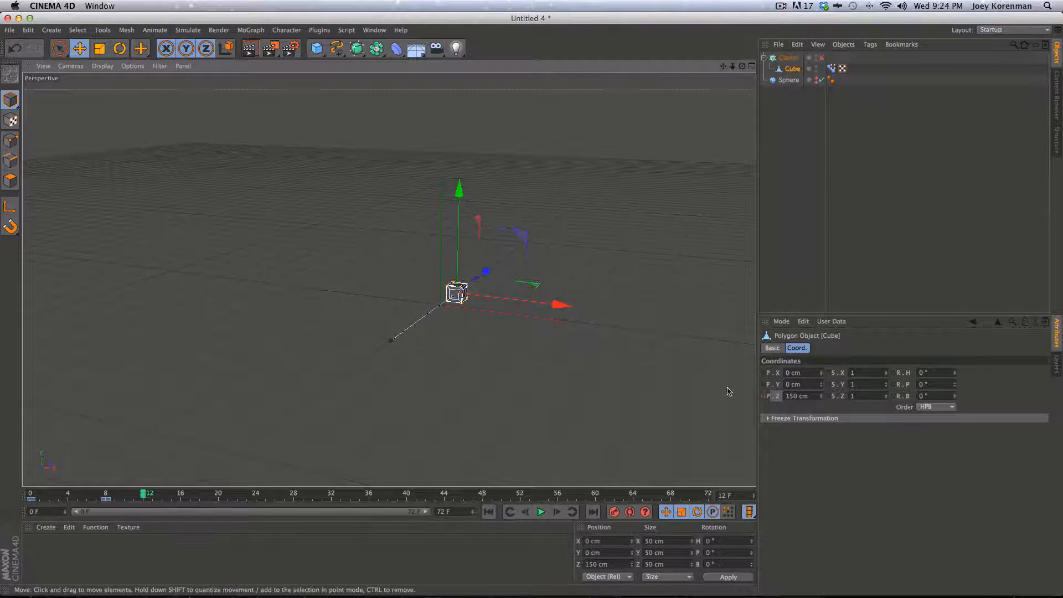
left_click_drag(812, 395, 733, 389)
type("-")
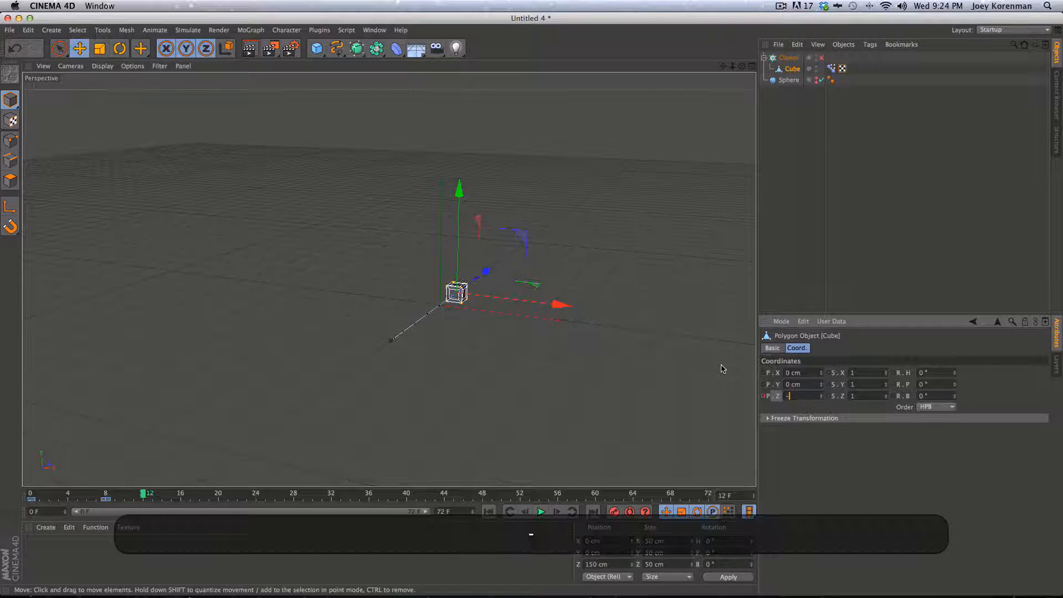
type("75")
key("Return")
left_click(764, 396, "super")
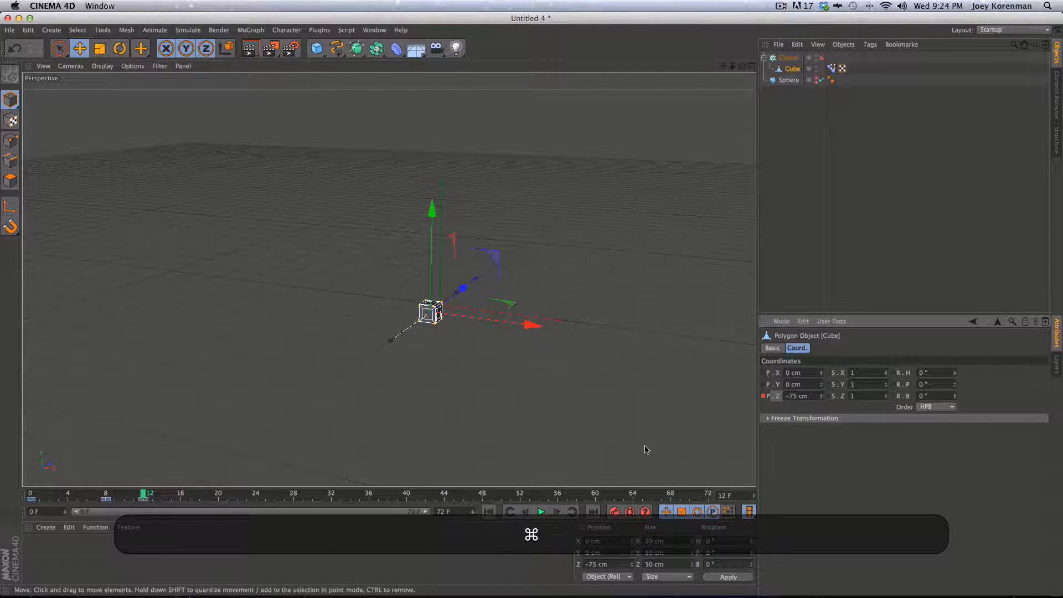
key("g")
key("g")
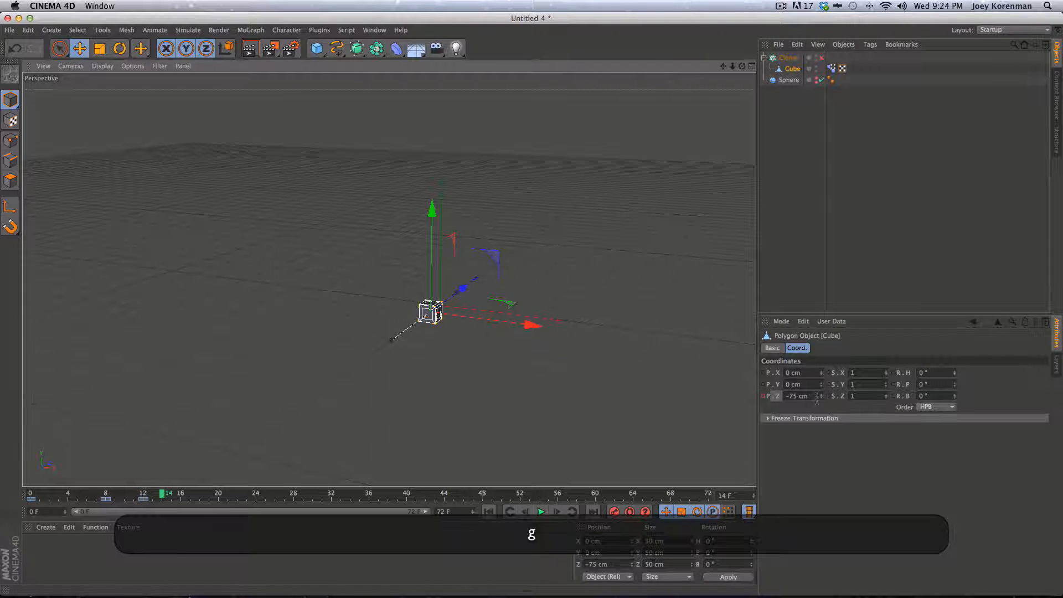
left_click_drag(815, 396, 748, 388)
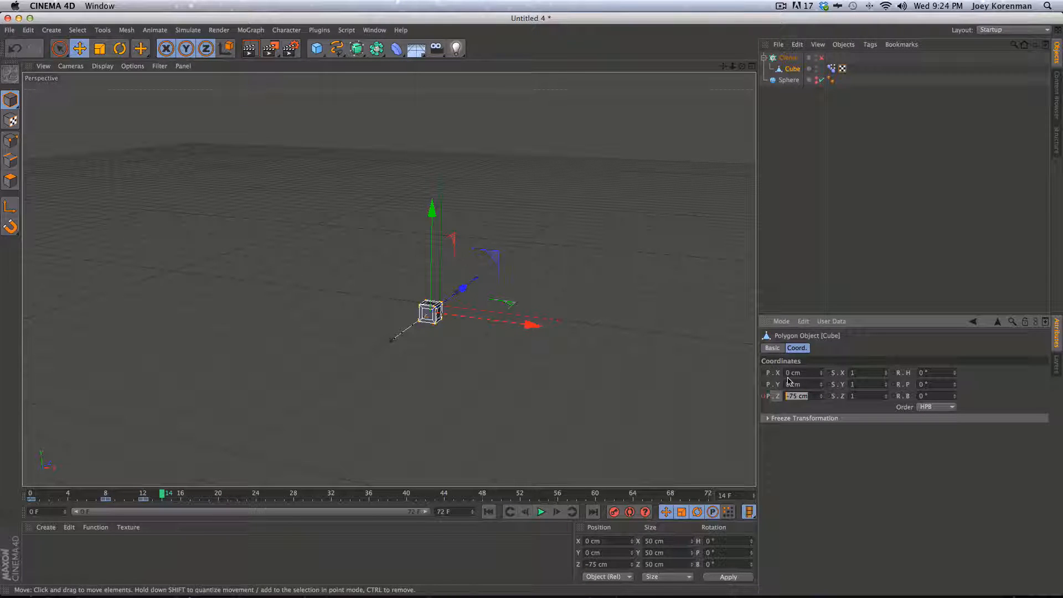
type("30")
key("Return")
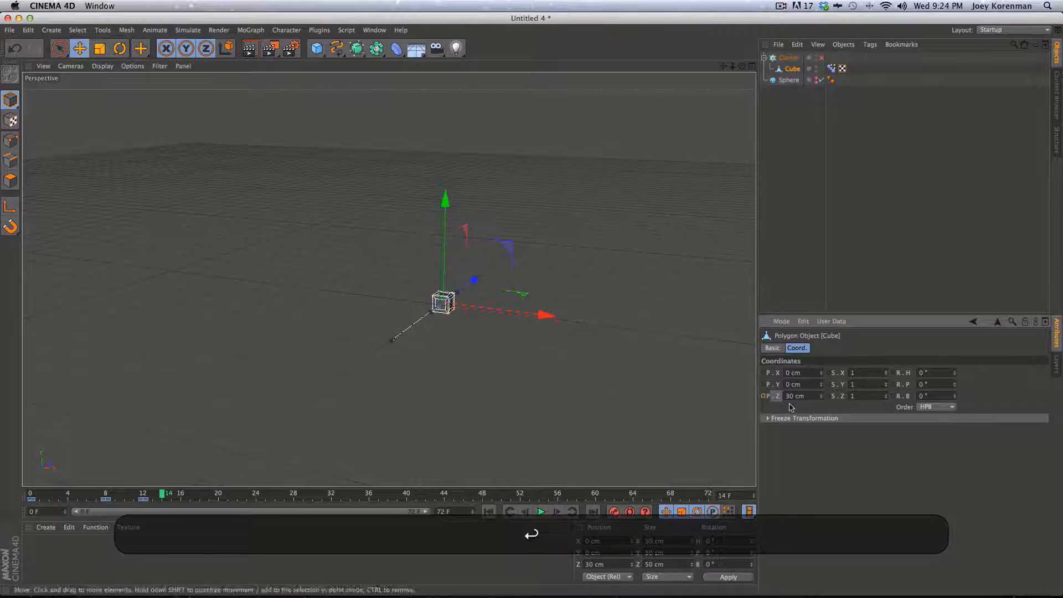
left_click(763, 396, "super")
Keyframe Z at -10 cm on frame 16 and 0 cm on frame 18, then show the Timeline
key("super+g")
key("super+g")
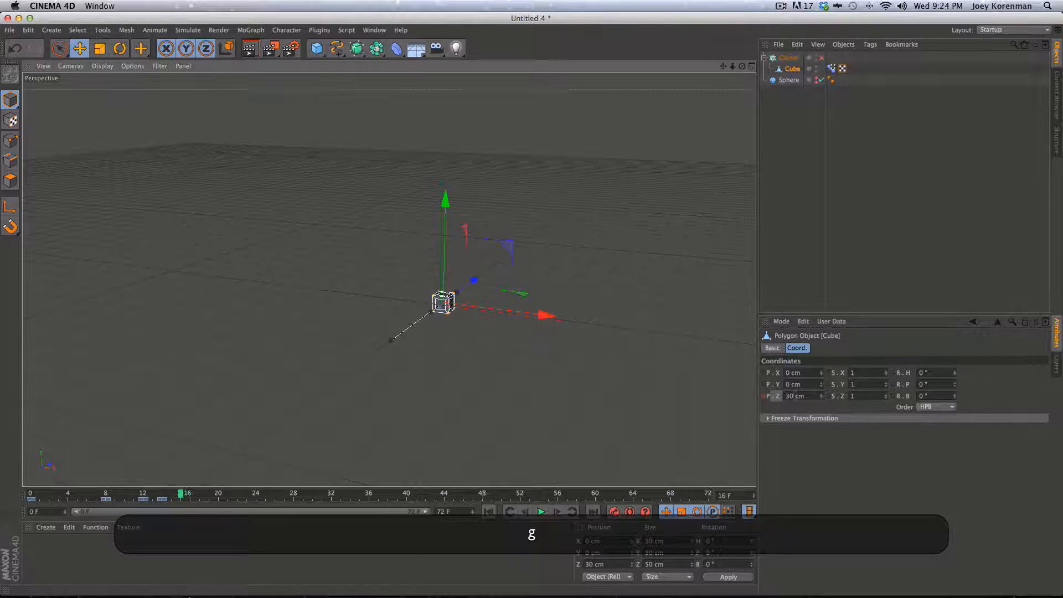
type("-10")
key("Return")
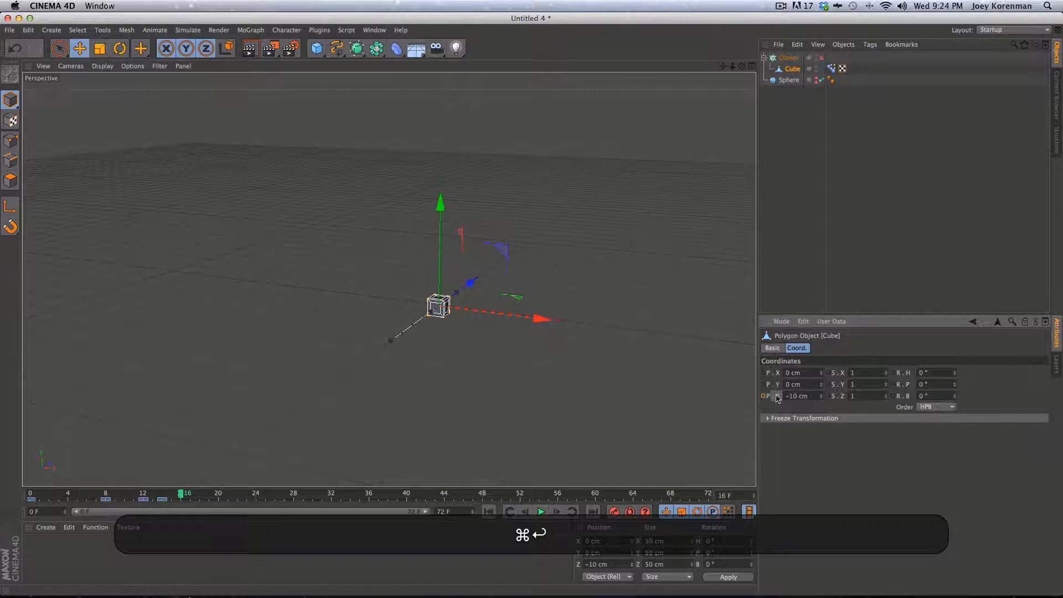
left_click(764, 396, "super")
key("super+g")
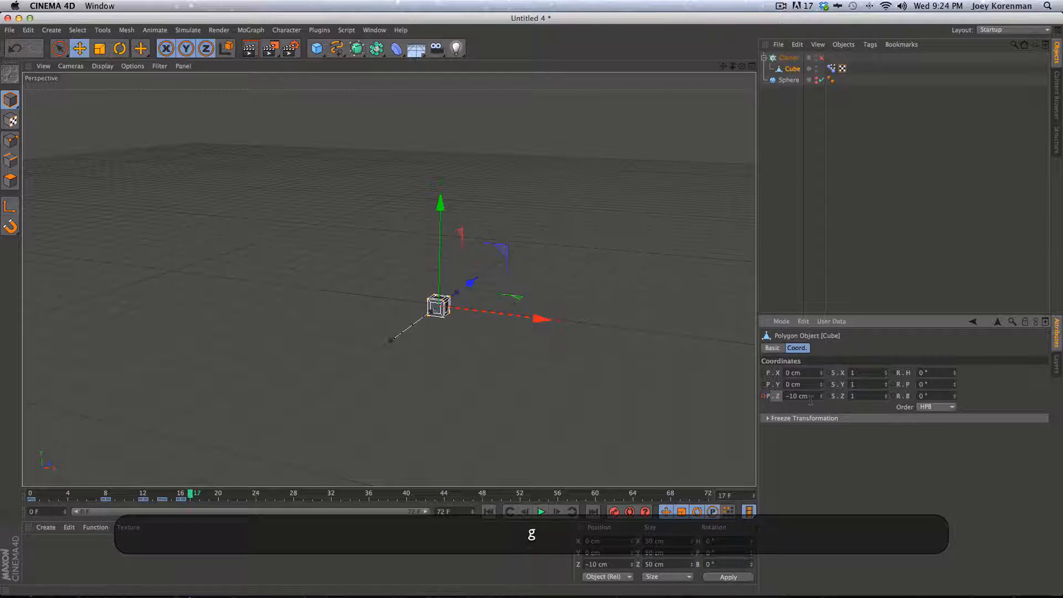
key("super+g")
type("0")
key("Return")
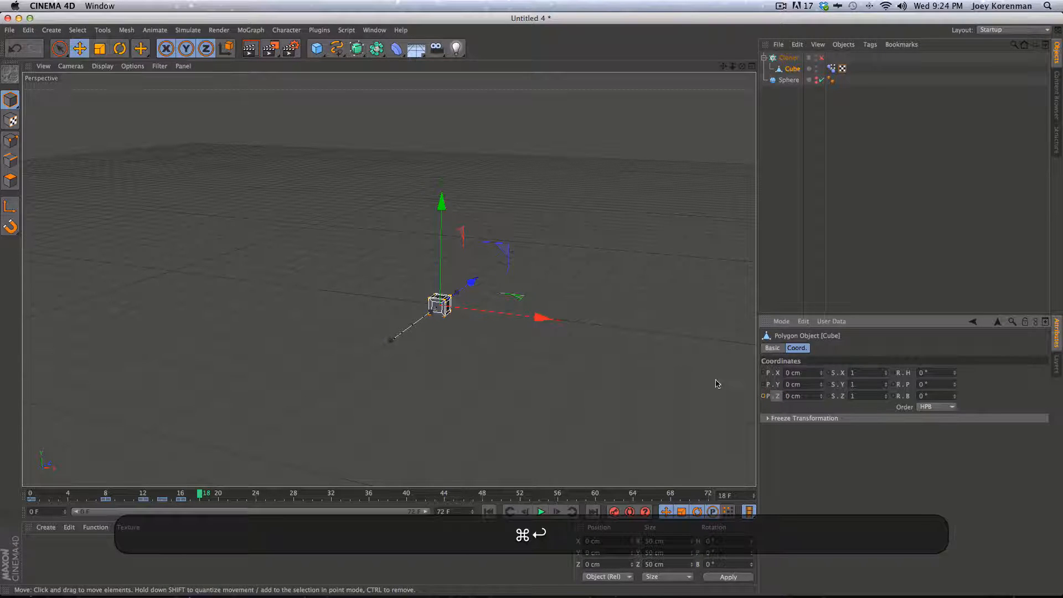
left_click(763, 396, "super")
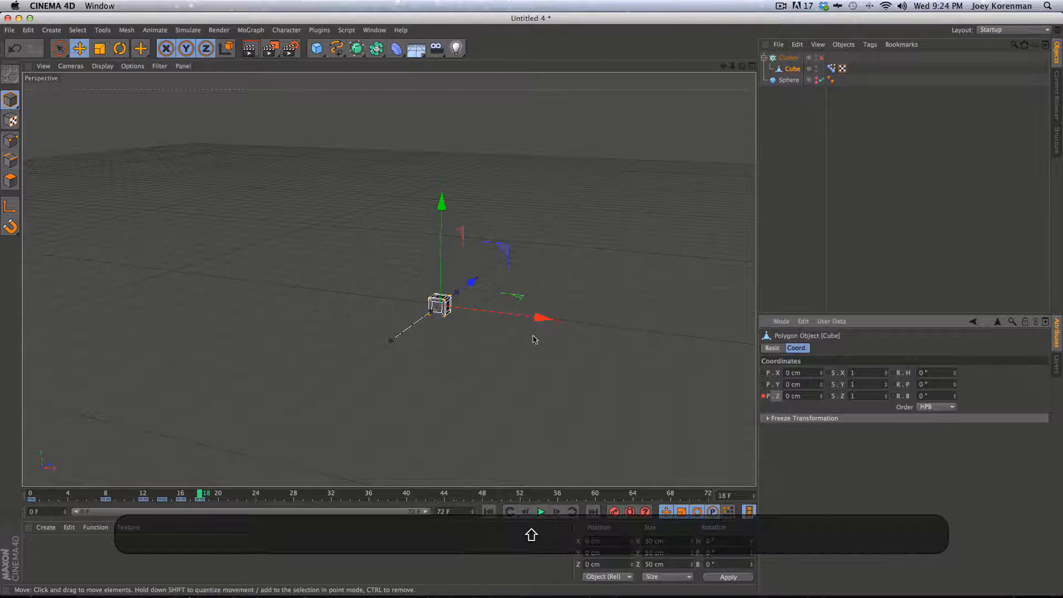
key("shift+F3")
left_click_drag(394, 95, 840, 118)
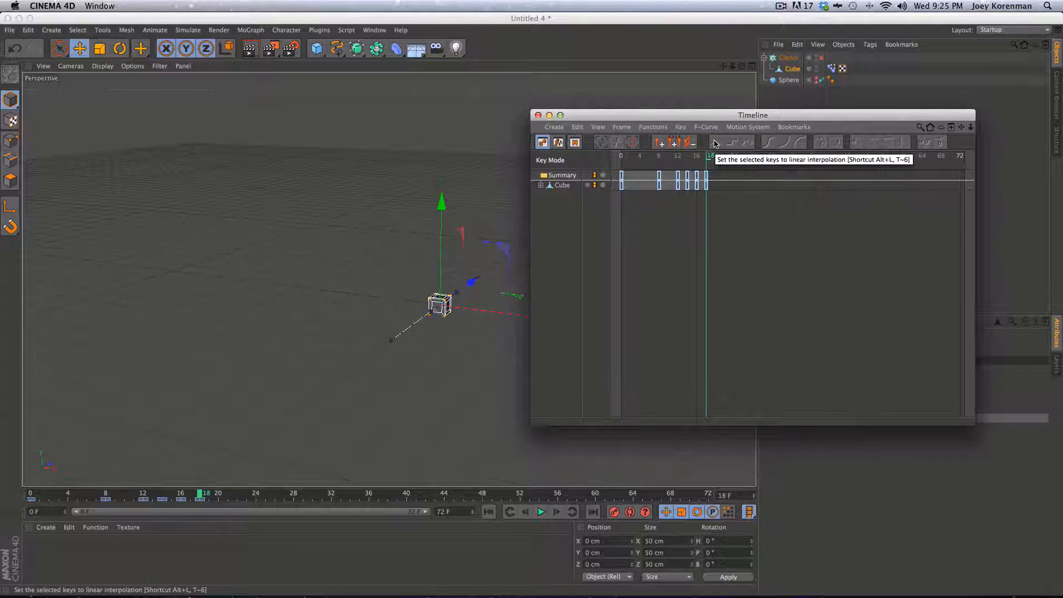
Display the cube's Z position F-curve in the Timeline, fitted to the graph
left_click_drag(736, 115, 670, 76)
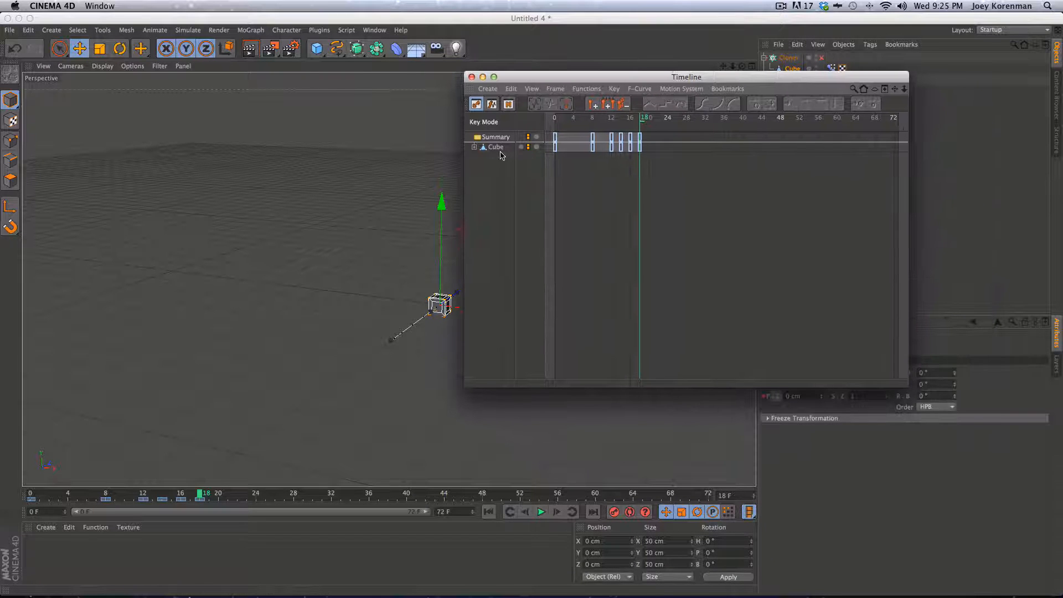
key("Tab")
left_click(499, 139)
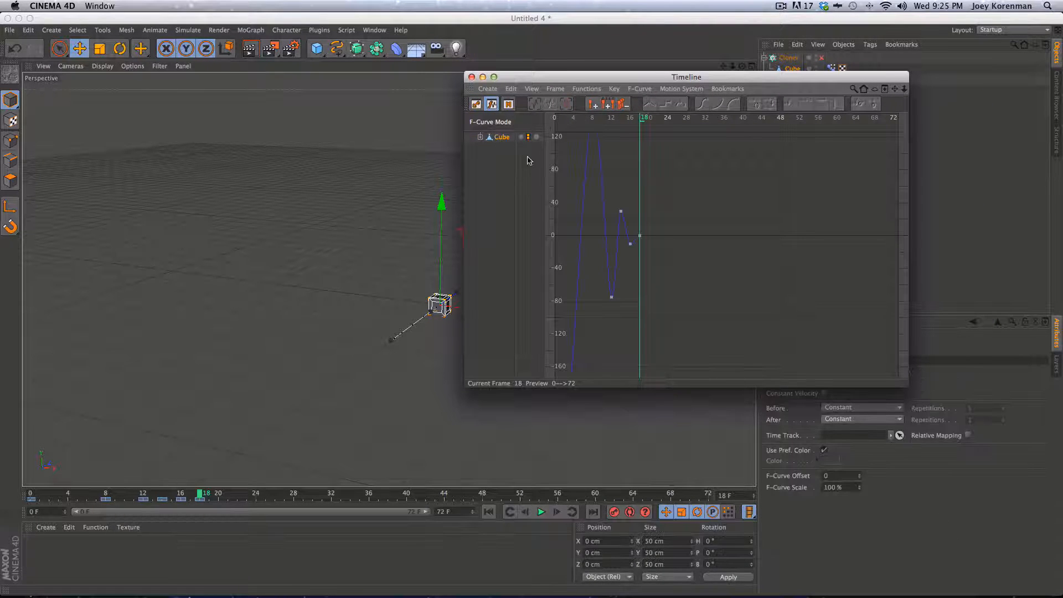
key("h")
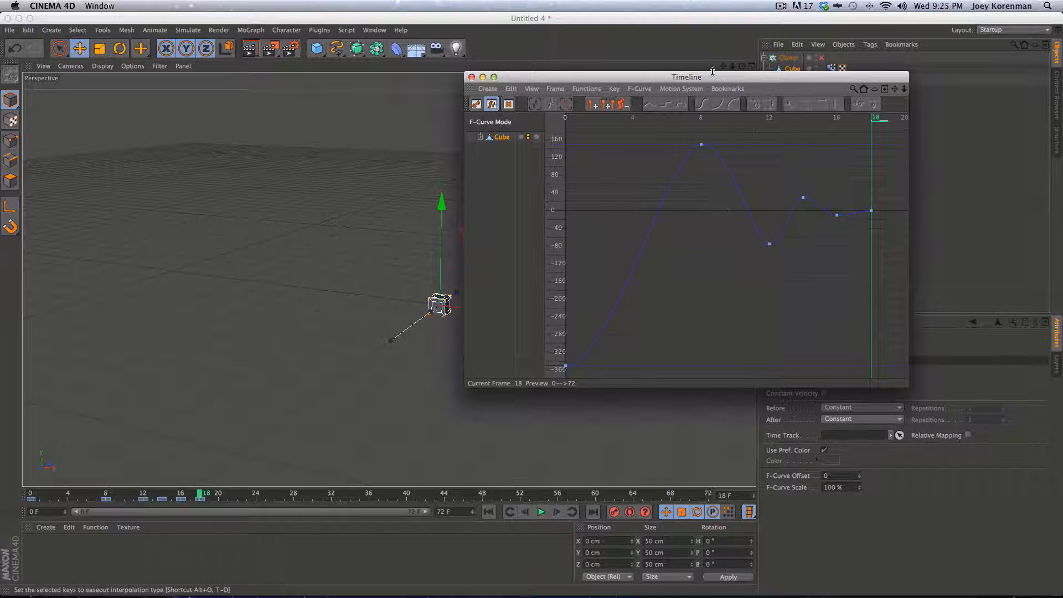
Play back the animation and lower the frame-8 peak key to about 80 cm
left_click_drag(726, 81, 842, 95)
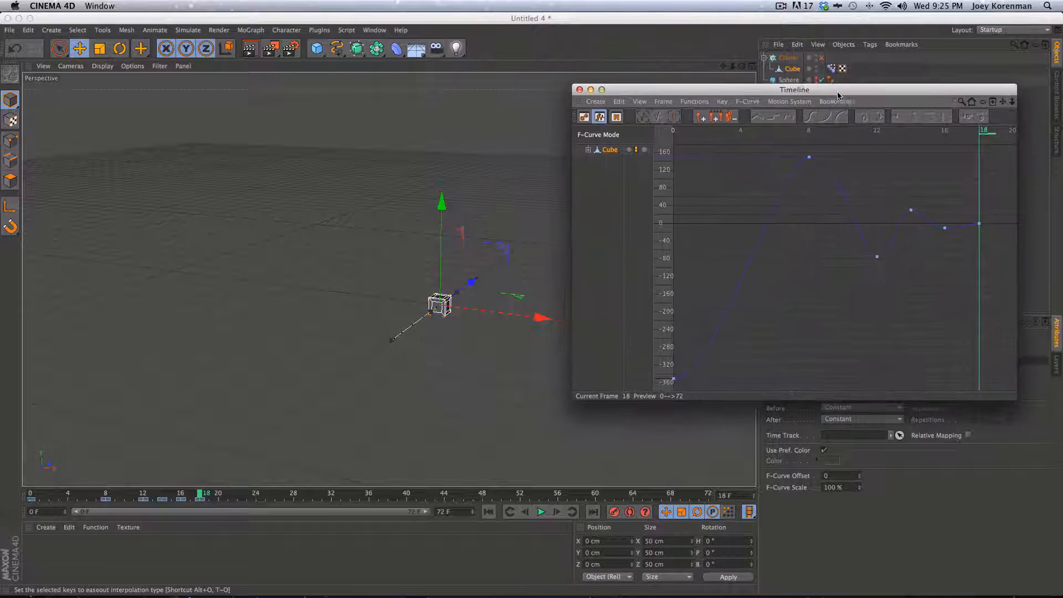
left_click(482, 512)
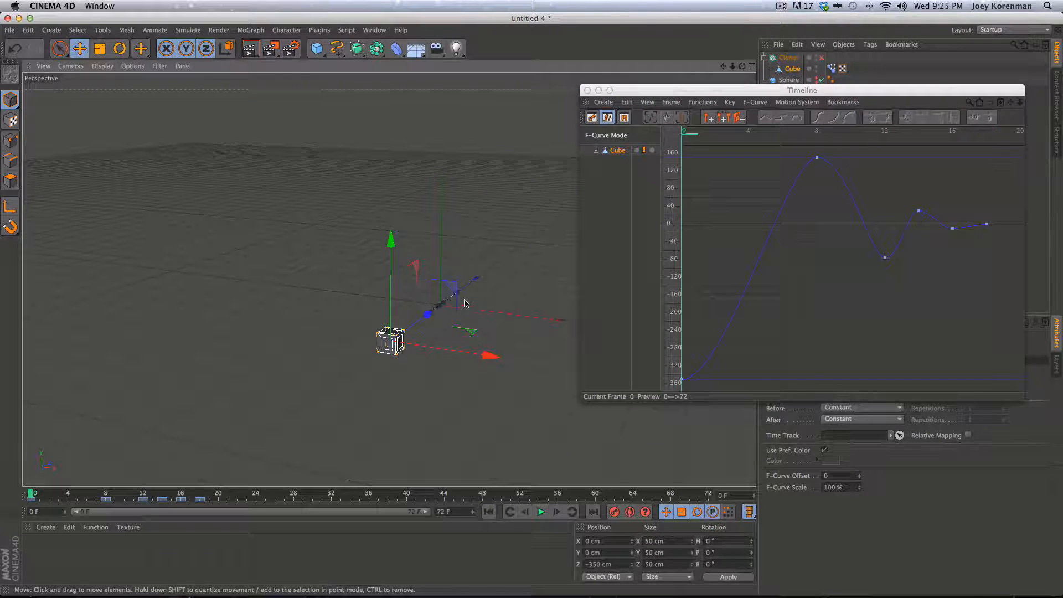
key("F8")
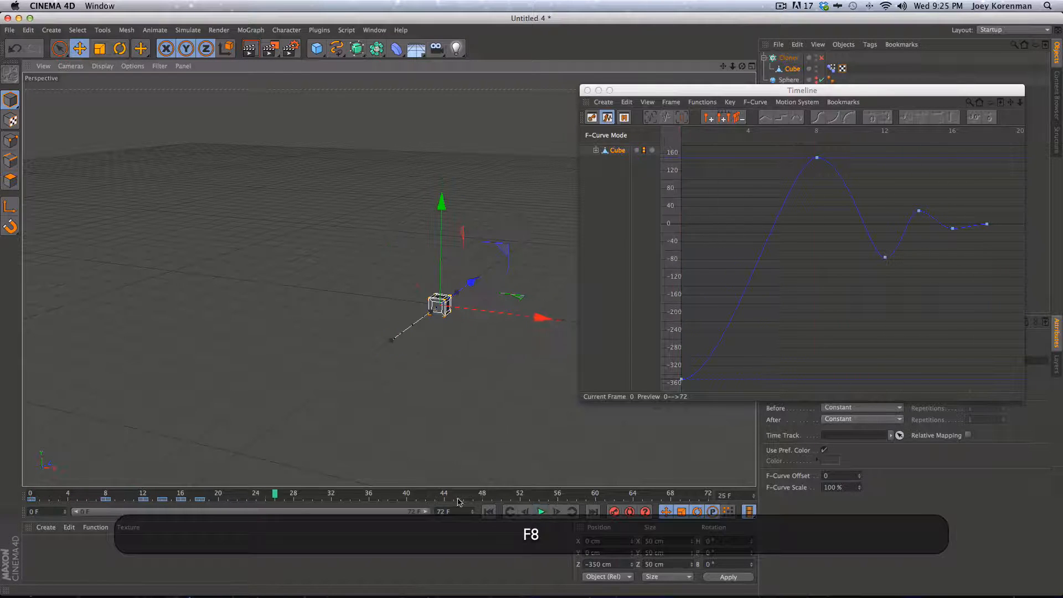
key("F8")
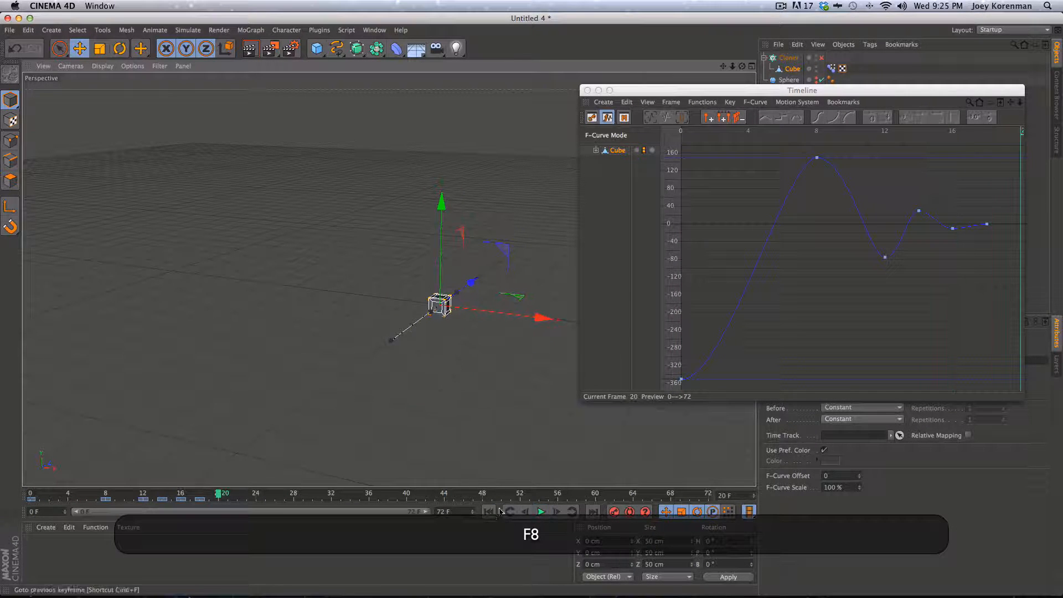
left_click(488, 514)
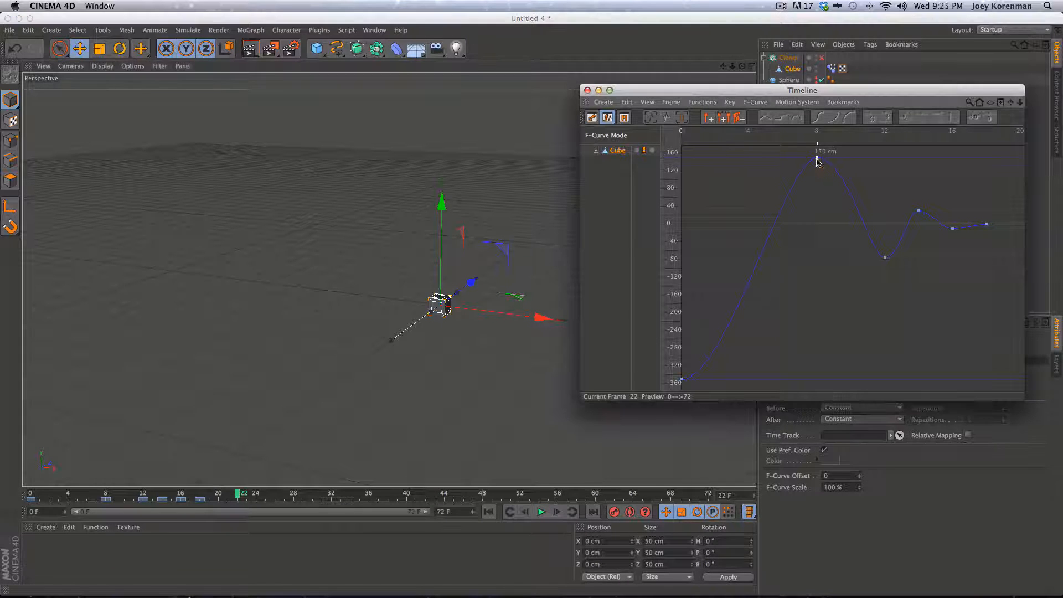
left_click_drag(818, 159, 815, 190, "shift")
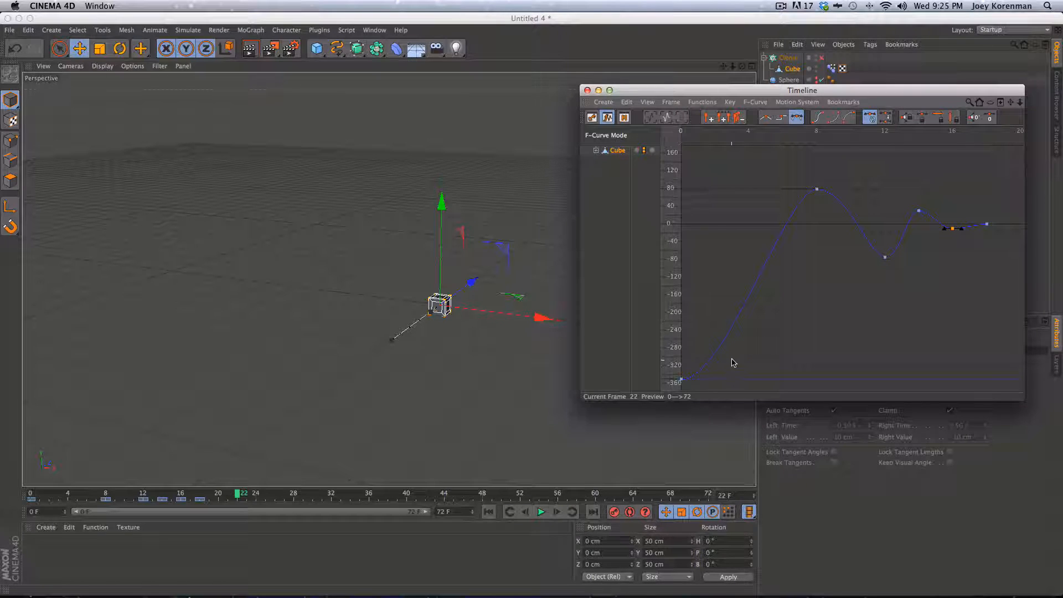
Steepen the frame-0 key's tangent and lengthen the frame-8 peak's tangents
left_click(681, 380)
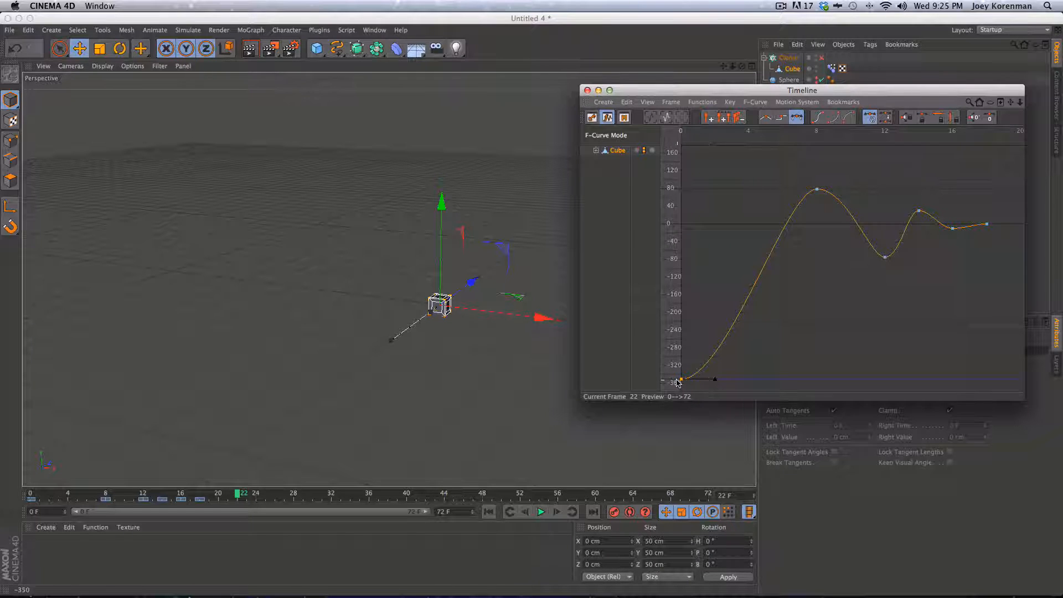
left_click_drag(715, 382, 710, 281)
left_click(817, 189)
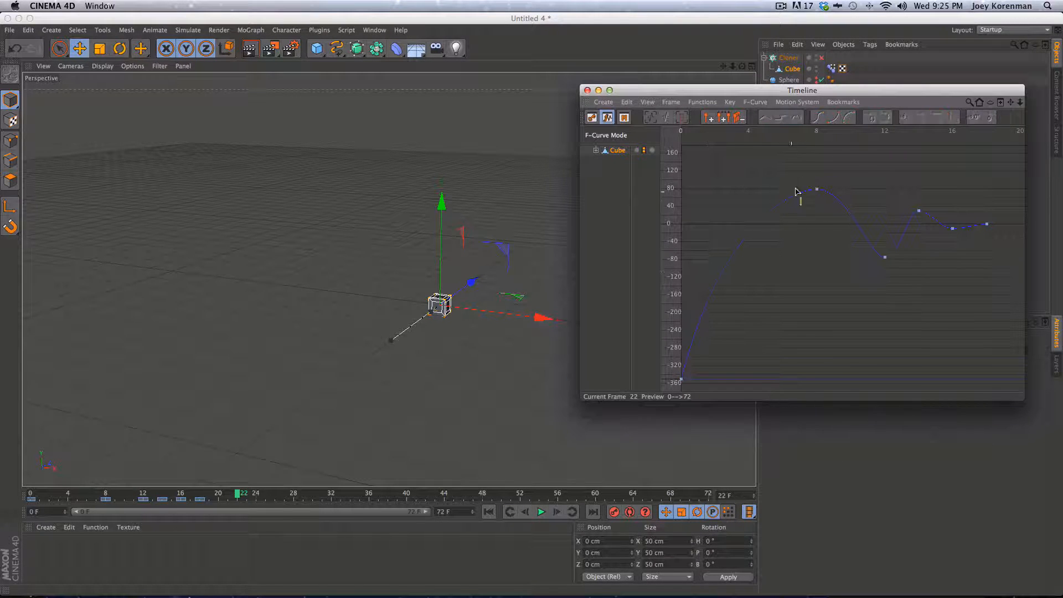
left_click_drag(794, 190, 865, 192, "shift+super")
left_click(839, 190, "shift+super")
left_click_drag(902, 280, 864, 261, "shift+super")
Widen the frame-12 and frame-14 bounces and flatten the last key's tangent
left_click(884, 258)
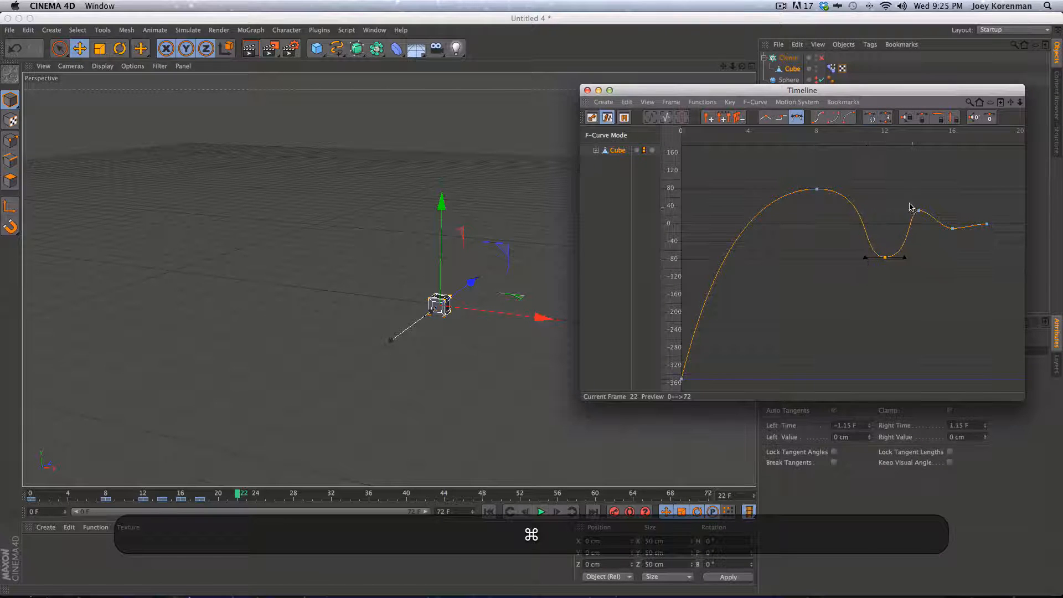
left_click_drag(910, 204, 988, 229)
left_click(954, 235)
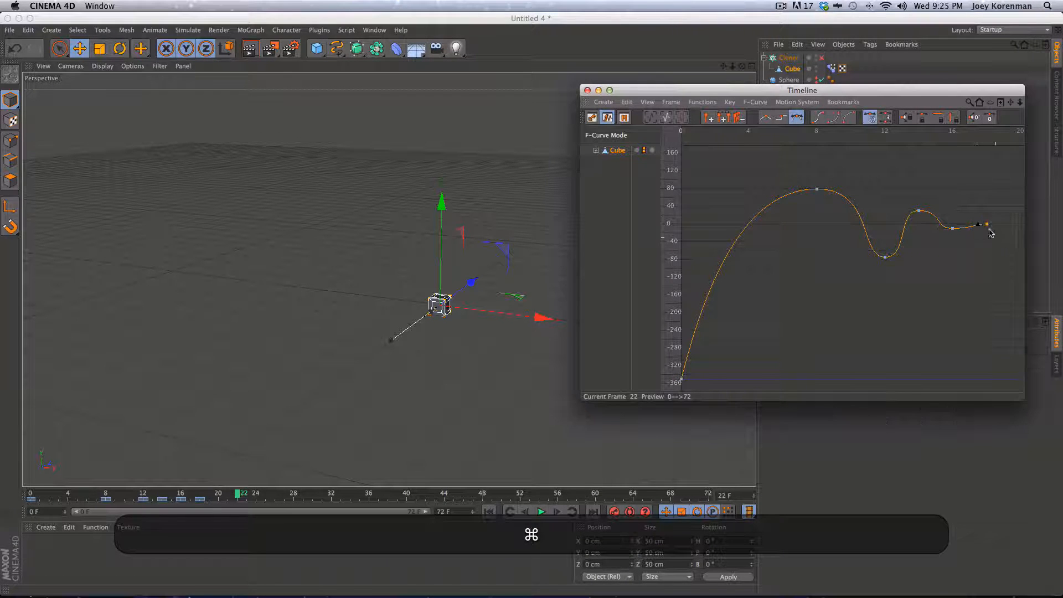
left_click(984, 225)
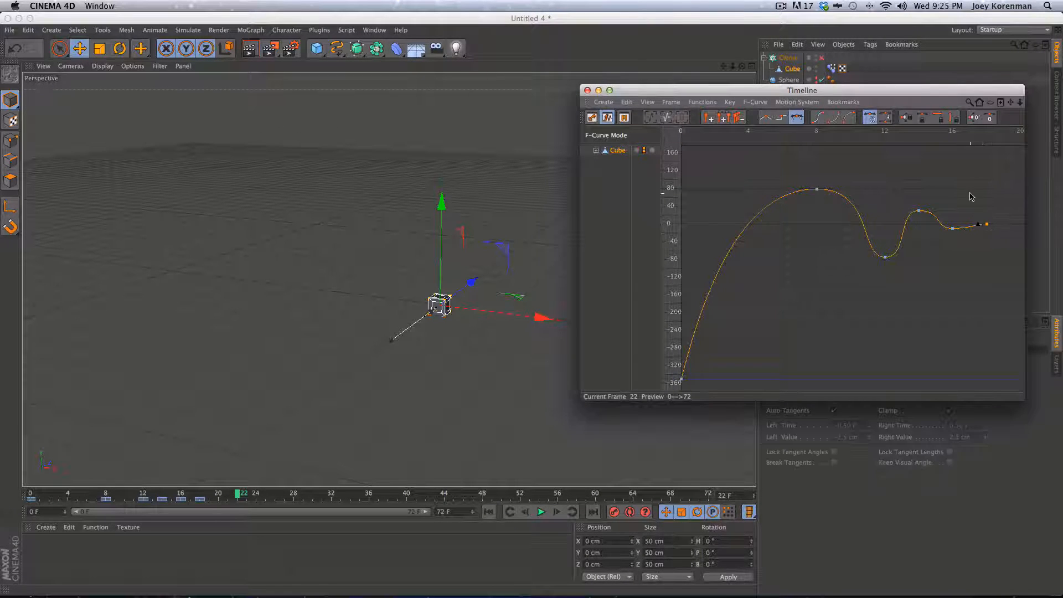
left_click_drag(979, 226, 970, 224, "super")
left_click(488, 511)
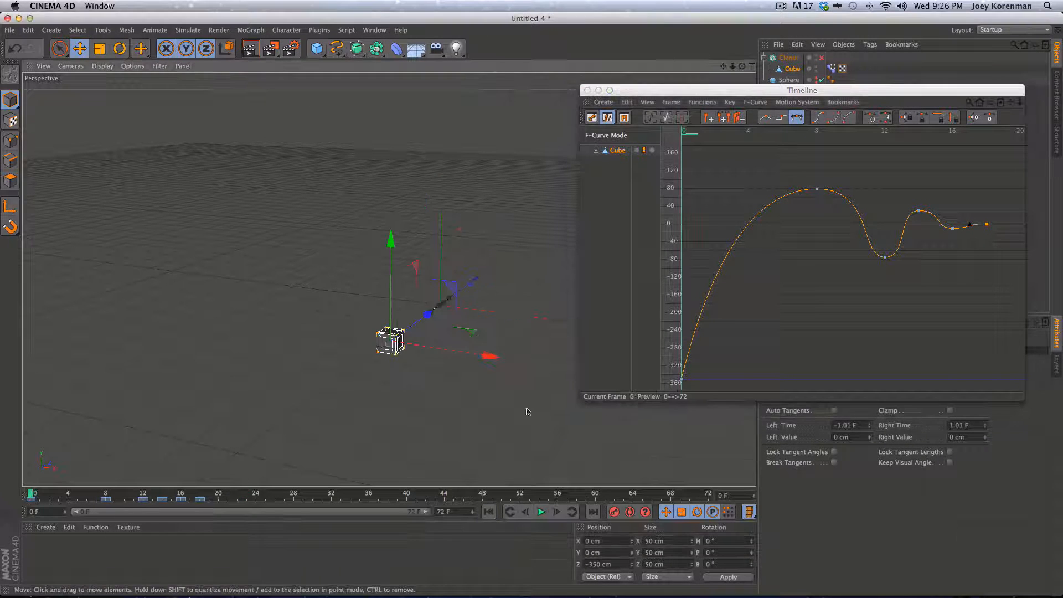
Preview the cube's bounce animation from frame 0 with the view zoomed in on the cube
key("F8")
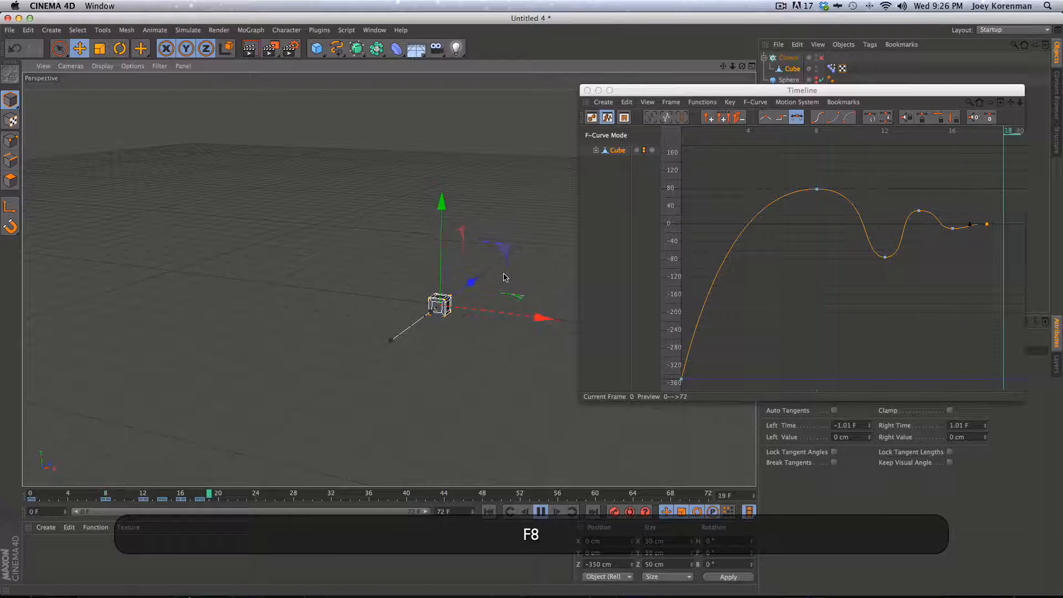
key("2")
left_click_drag(426, 359, 374, 384)
key("1")
key("3")
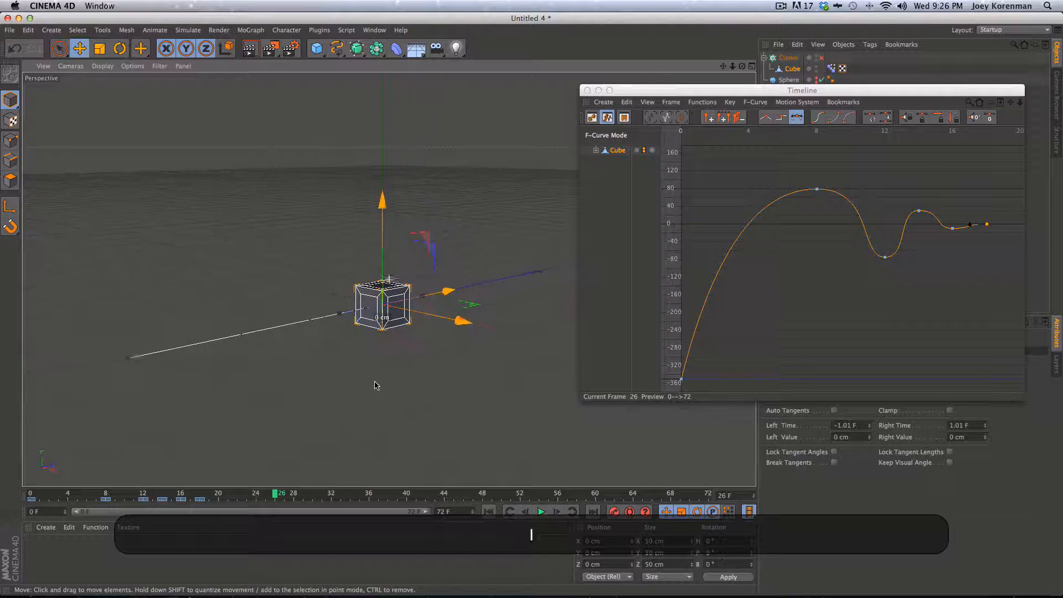
left_click(484, 511)
key("F8")
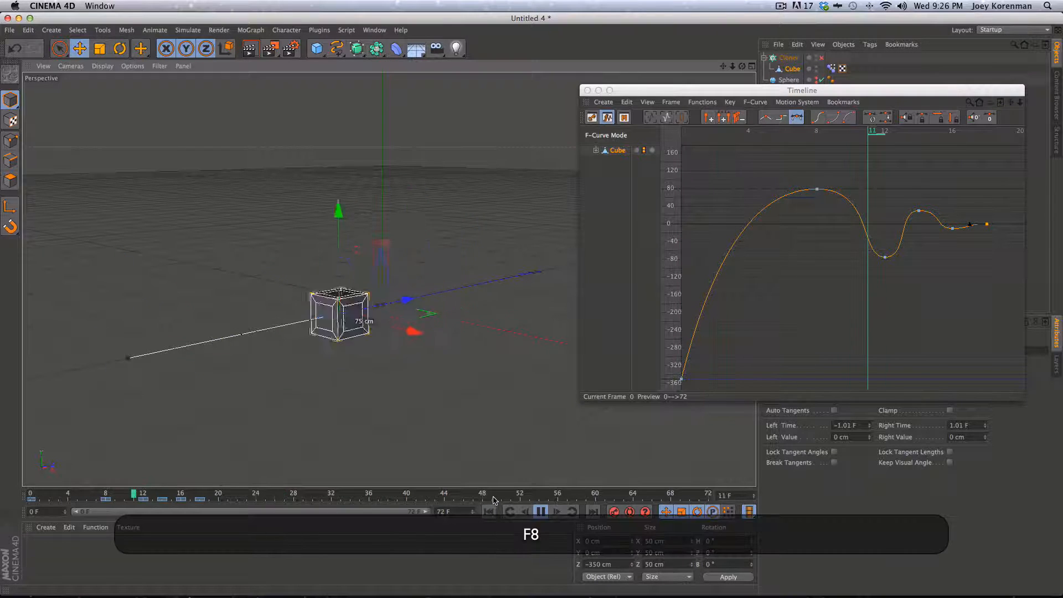
left_click(486, 512)
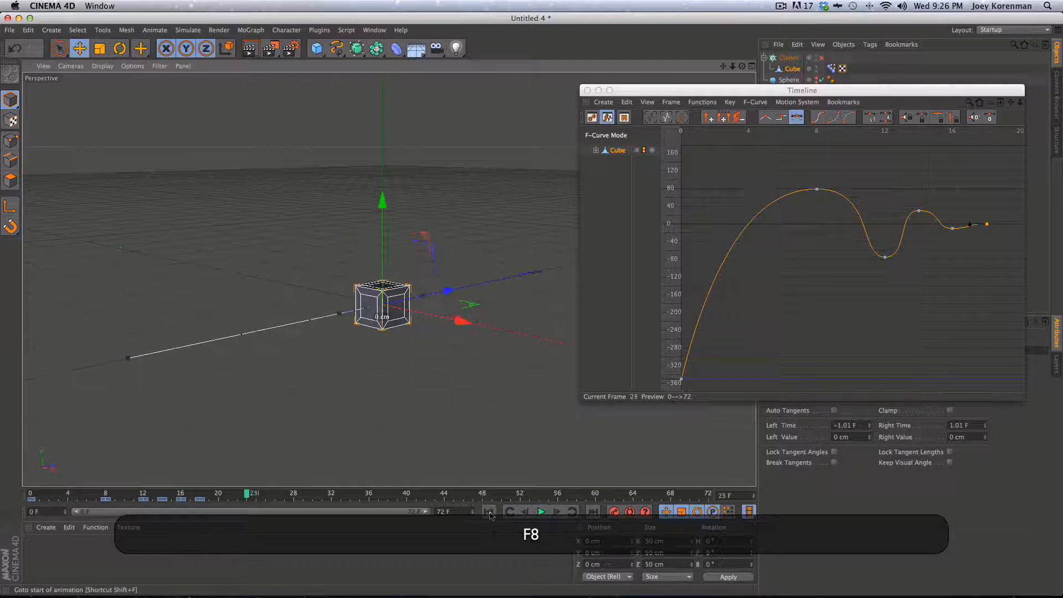
left_click(487, 512)
key("F8")
Move the frame-14 bounce key to frame 13 and check the new timing
left_click(813, 289)
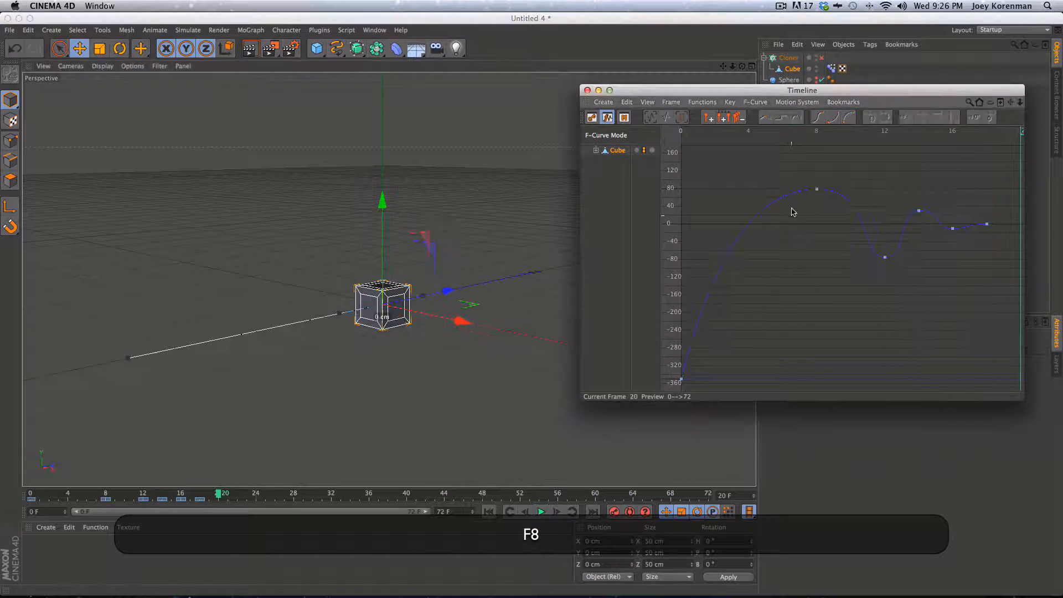
left_click(817, 190)
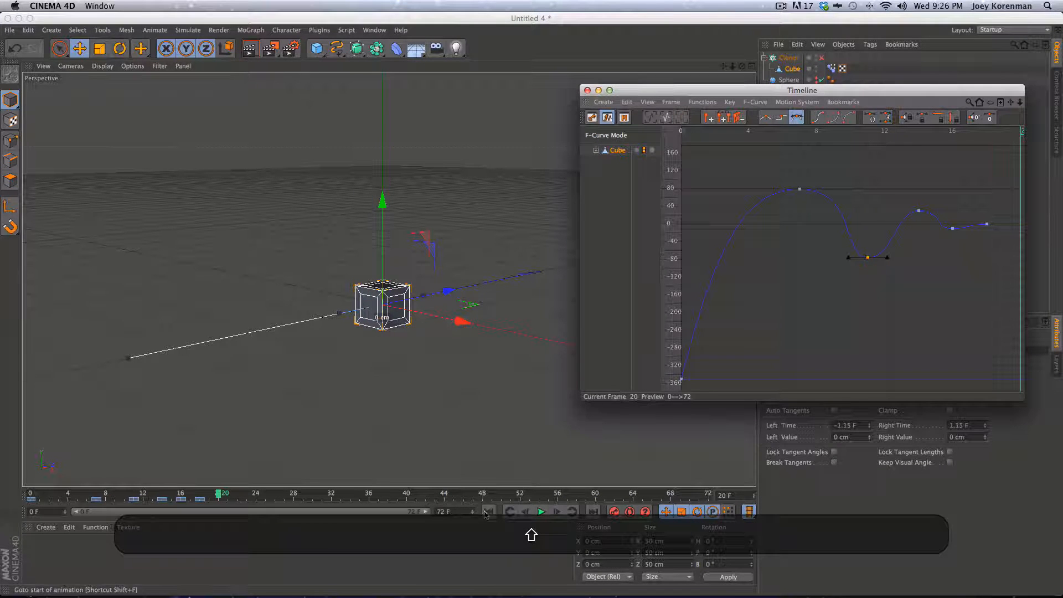
key("F8")
key("F8")
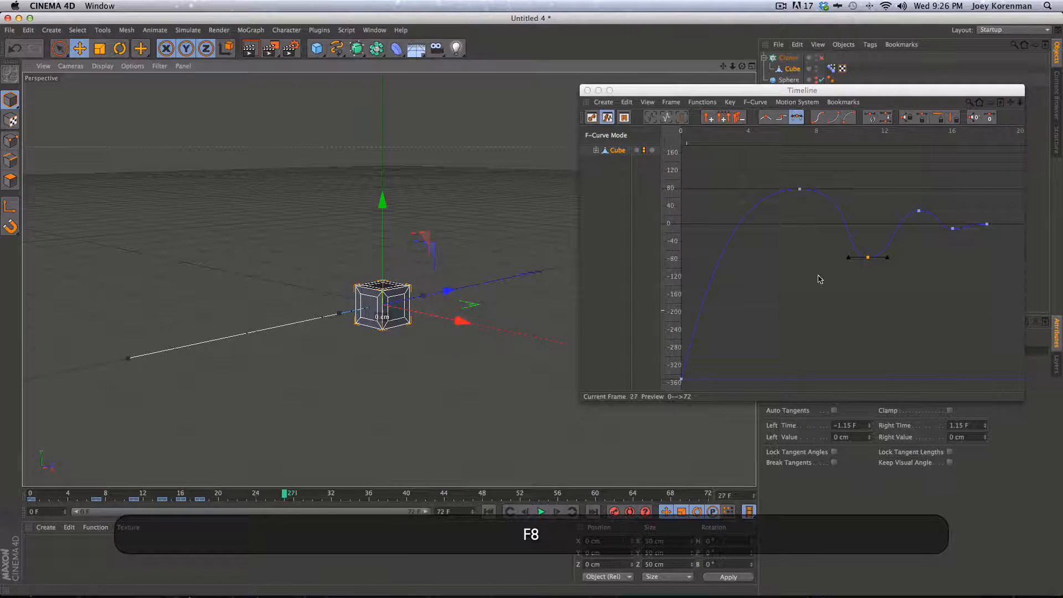
left_click_drag(919, 211, 934, 229)
left_click(949, 230)
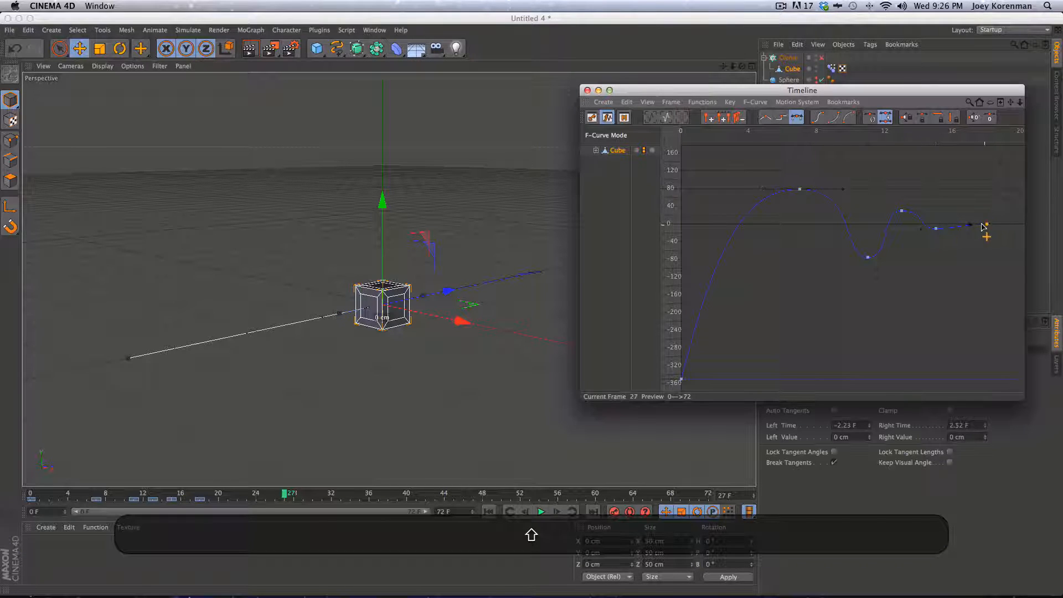
key("F8")
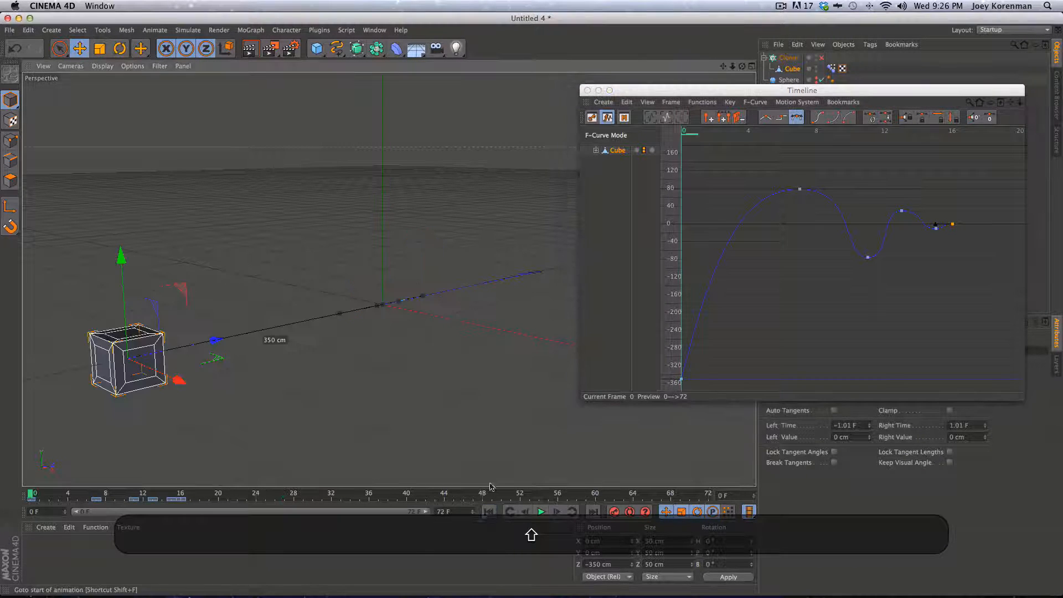
key("F8")
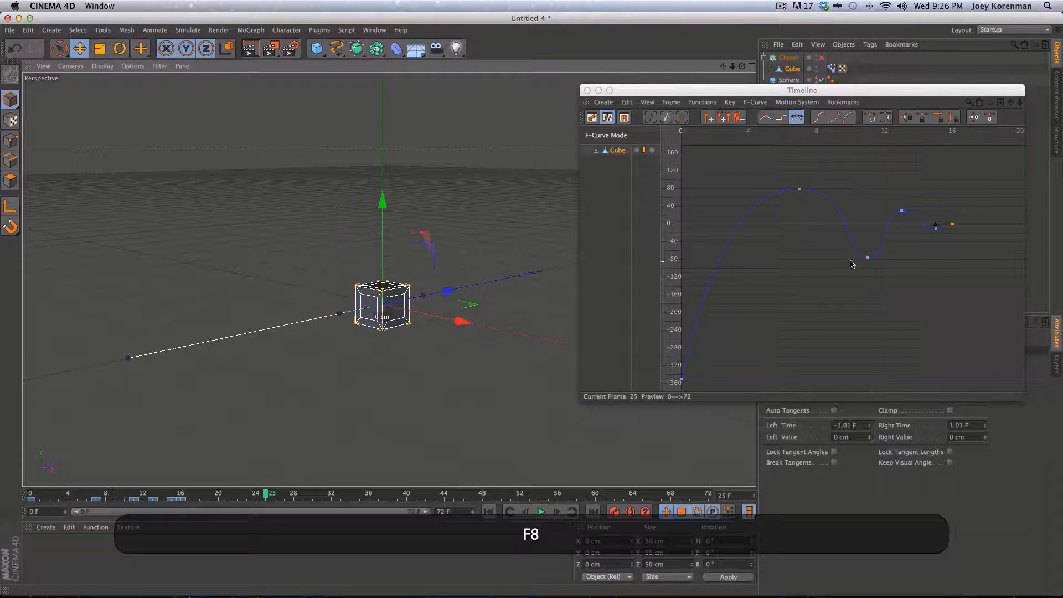
Raise the frame-11 dip key to about -40 and slightly lower the frame-13 bump key
left_click_drag(867, 257, 870, 243)
left_click(901, 211)
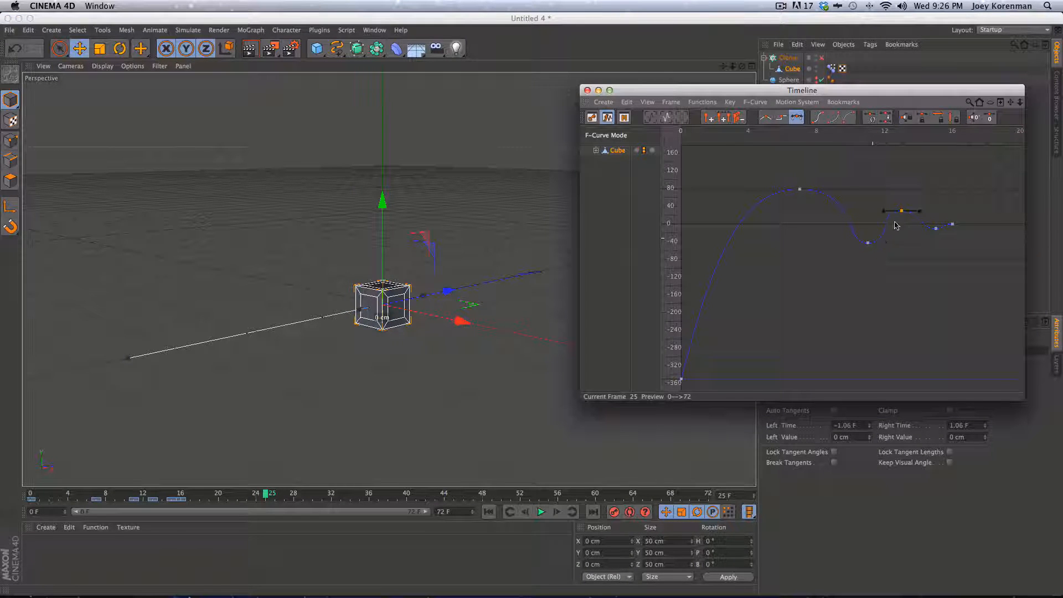
left_click_drag(901, 211, 901, 214)
left_click(868, 242)
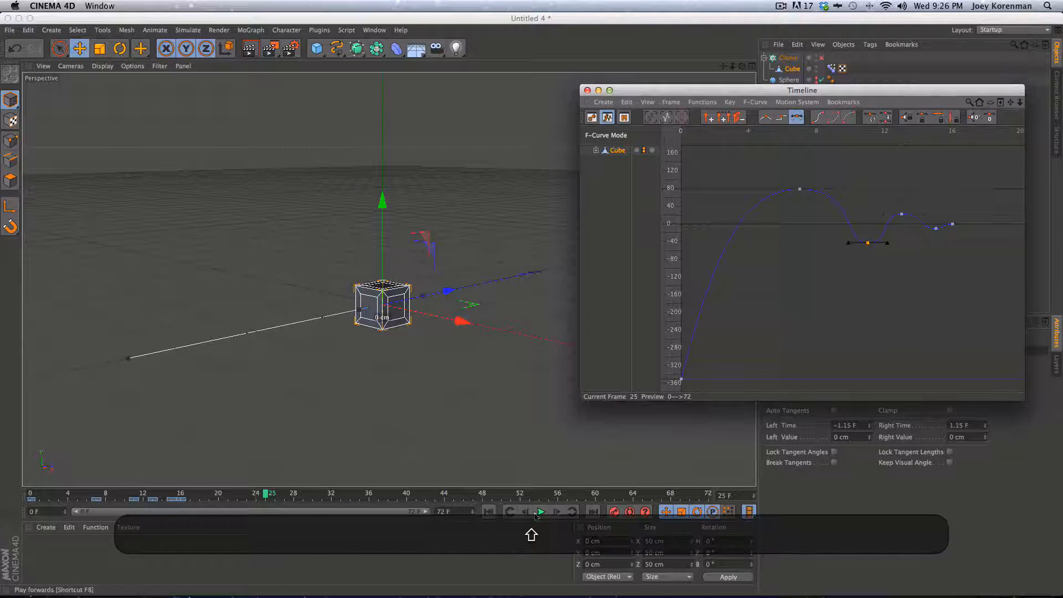
left_click(494, 511)
key("F8")
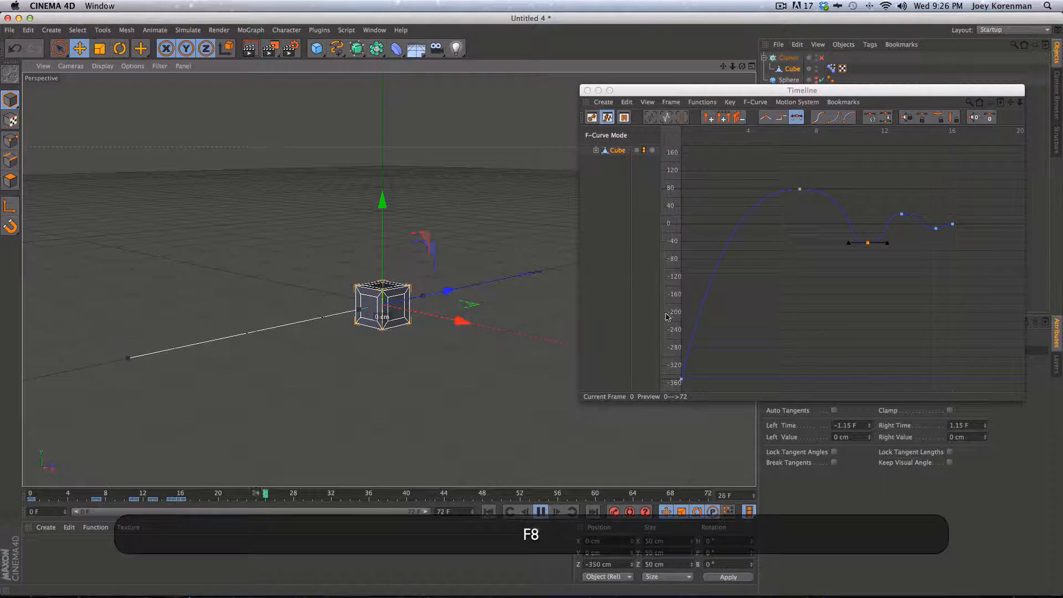
Lower the frame-7 peak to about 68, raise the frame-11 dip to about -19, then close the Timeline
left_click(869, 242)
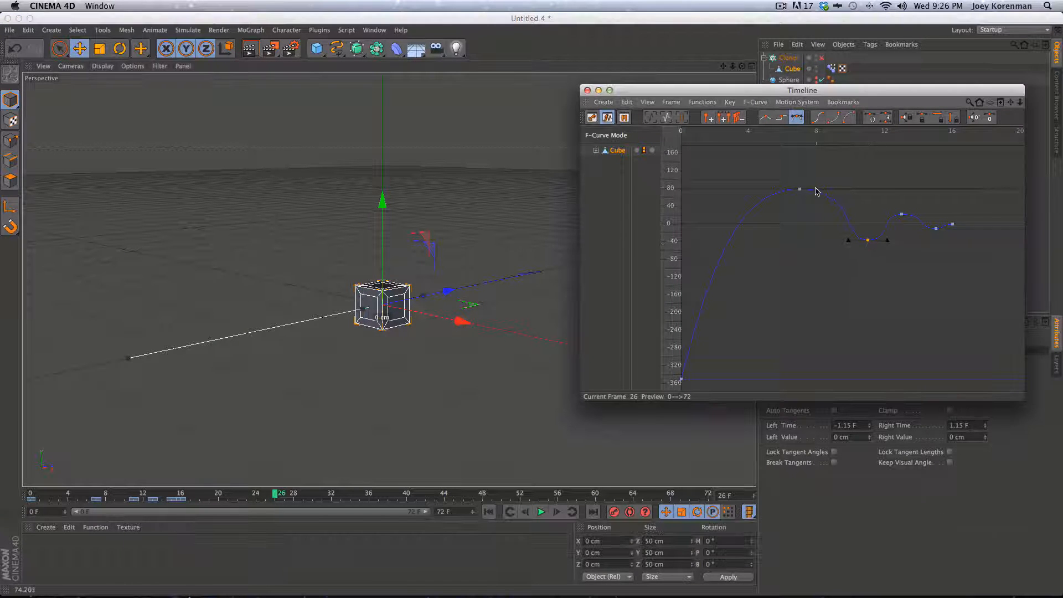
left_click_drag(799, 189, 801, 202)
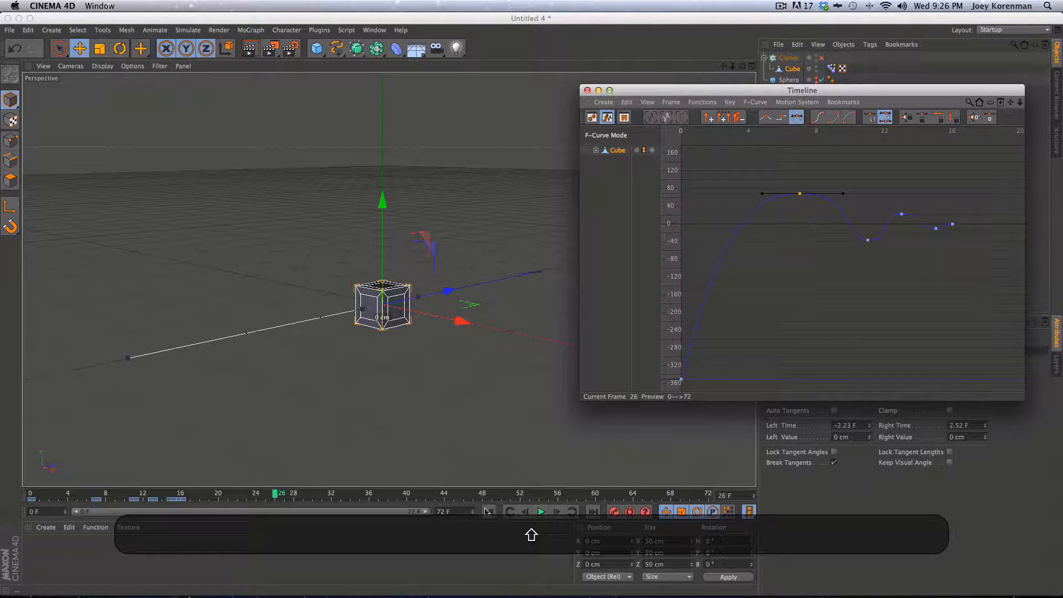
left_click(486, 511)
key("F8")
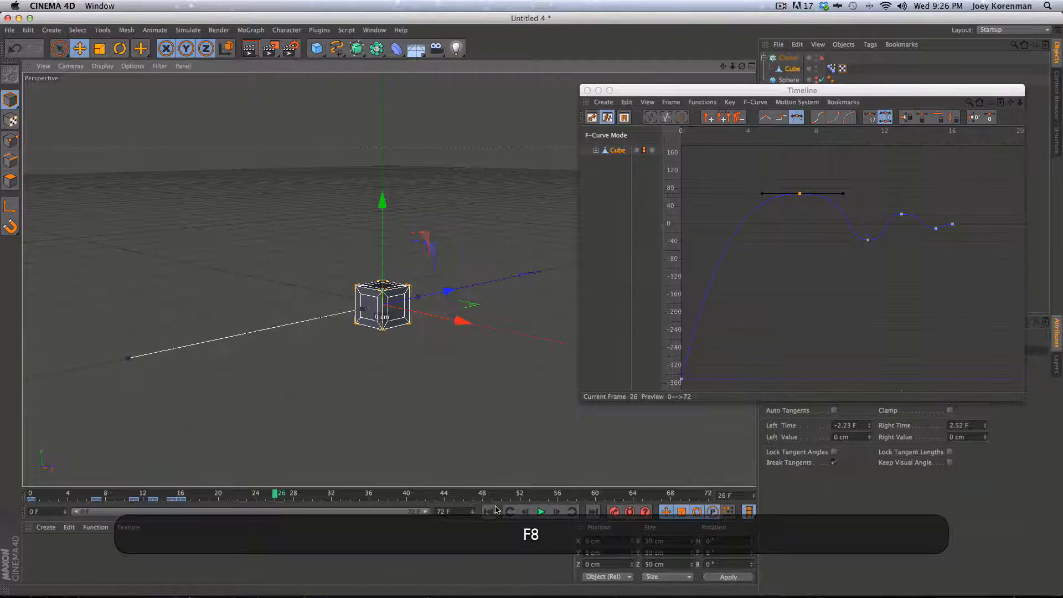
left_click(842, 237)
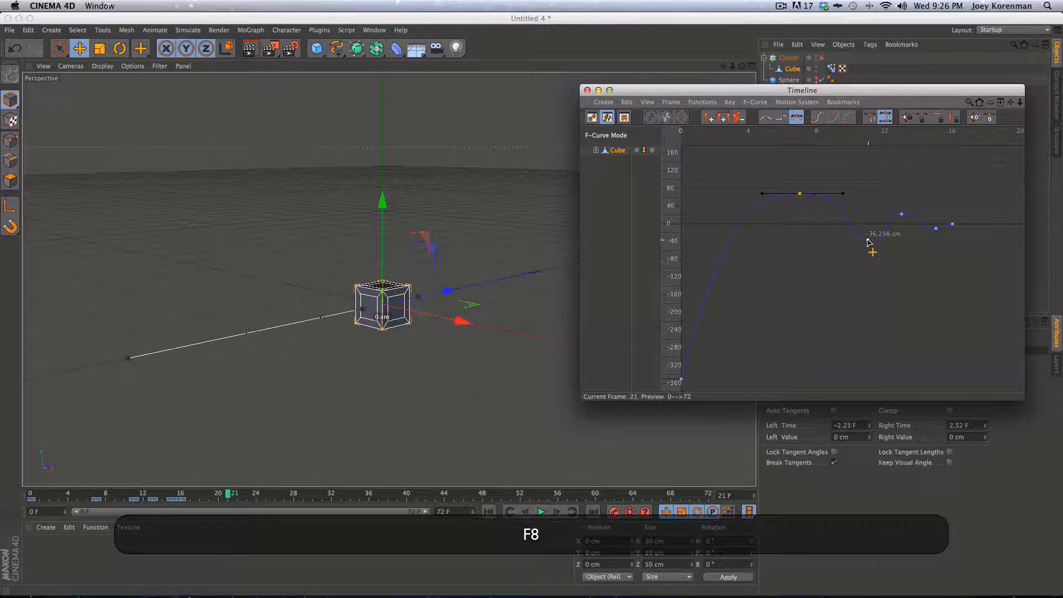
left_click_drag(868, 240, 902, 222)
left_click(479, 269)
key("F8")
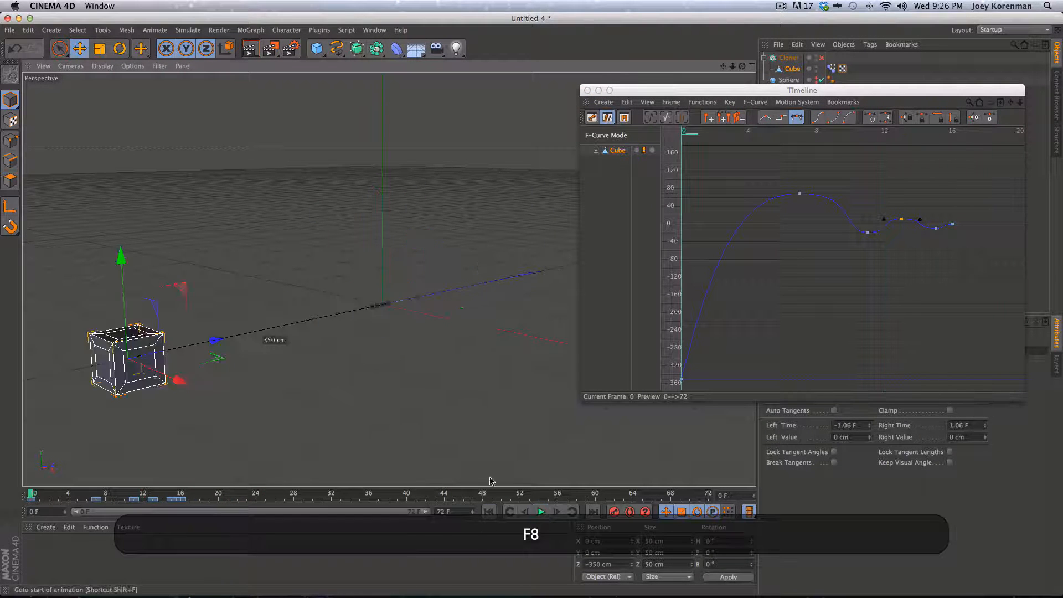
key("F8")
left_click(587, 90)
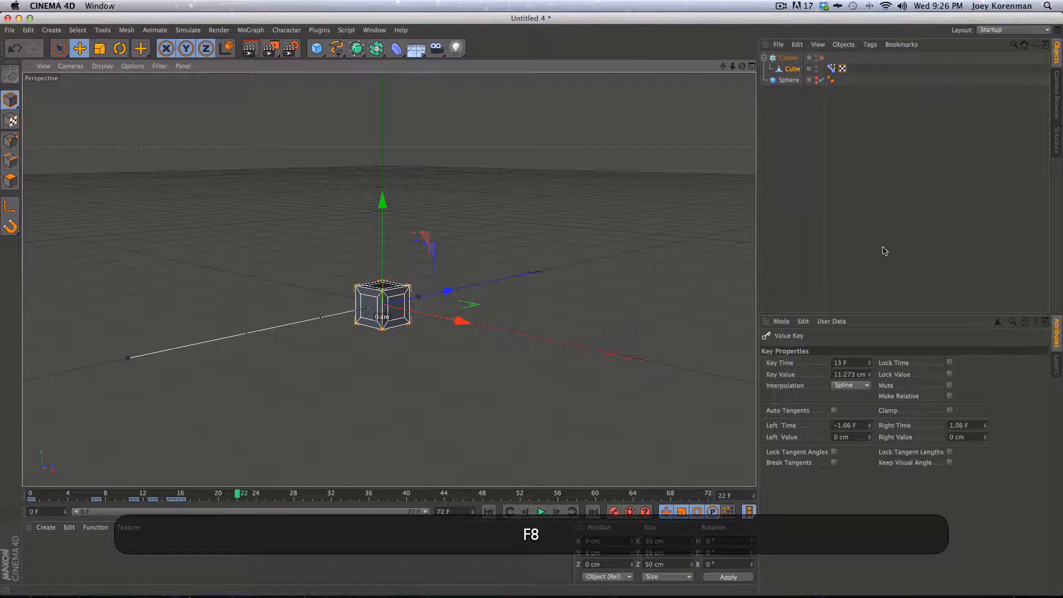
Re-enable the Cloner so cubes cover the sphere and view them expanding around frame 2
left_click(885, 251)
left_click_drag(211, 495, 49, 494)
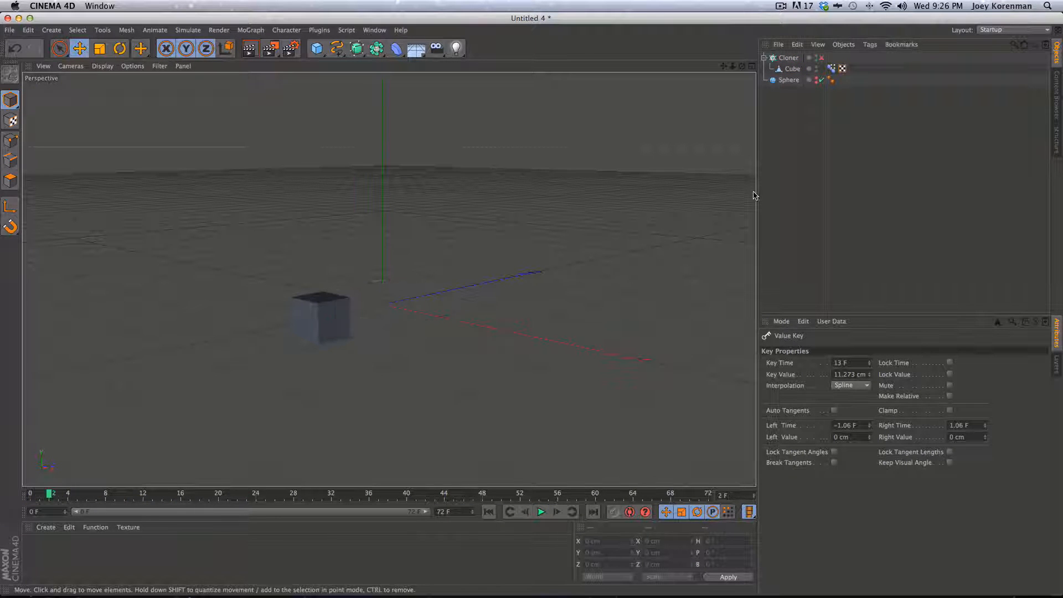
left_click(821, 57)
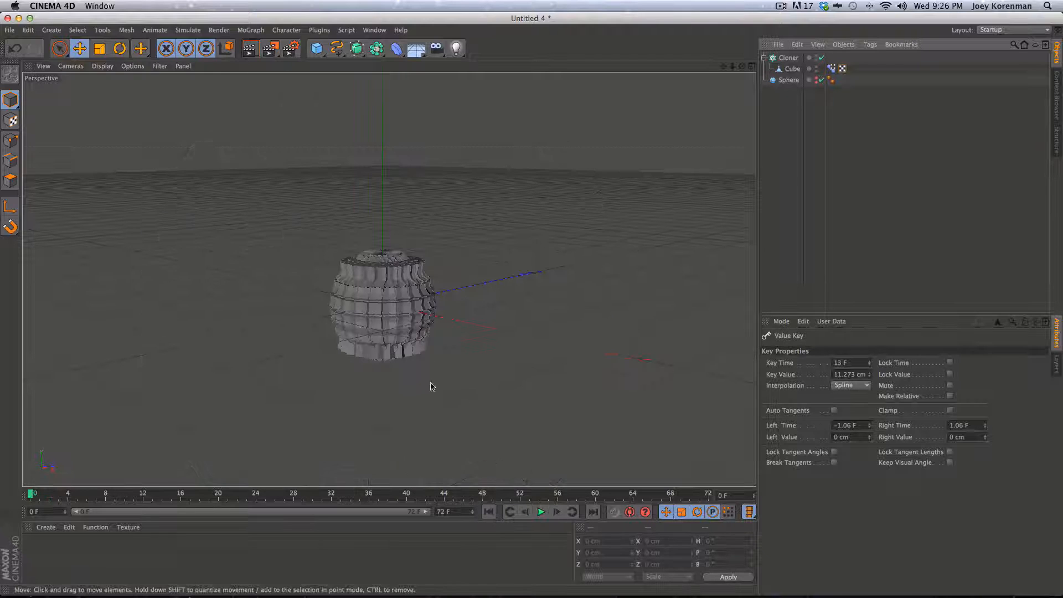
key("2")
left_click_drag(463, 292, 350, 341)
key("3")
left_click_drag(388, 279, 399, 323)
mouse_move(31, 494)
left_mouse_down()
mouse_move(216, 506)
mouse_move(31, 496)
left_mouse_up()
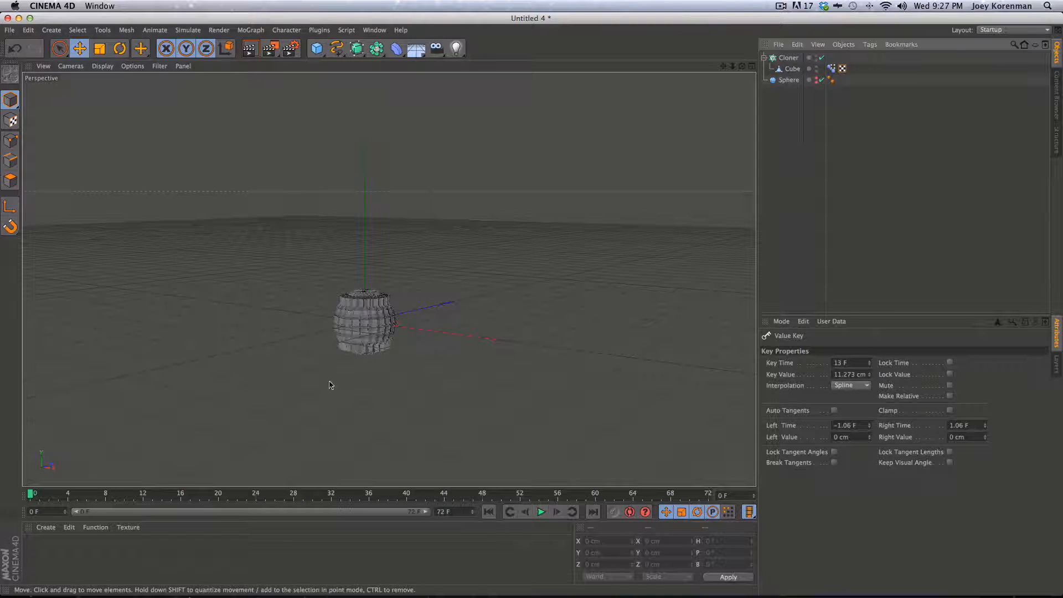
key("3")
left_click_drag(320, 380, 425, 304)
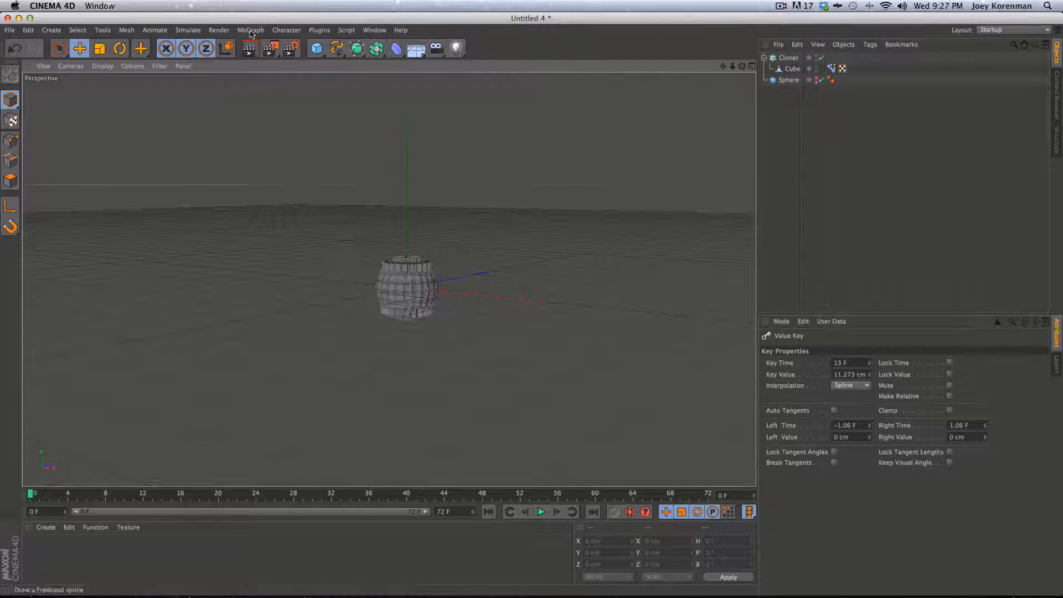
Turn on Enhanced OpenGL, preview the clones, stop at frame 3, and bring up the Render Settings
left_click(132, 67)
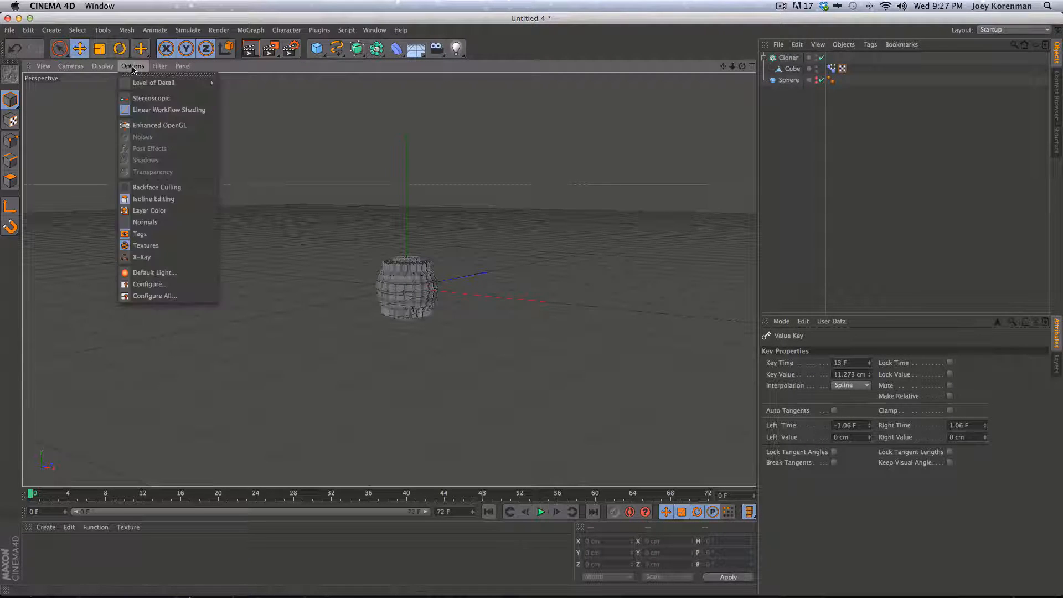
left_click(166, 126)
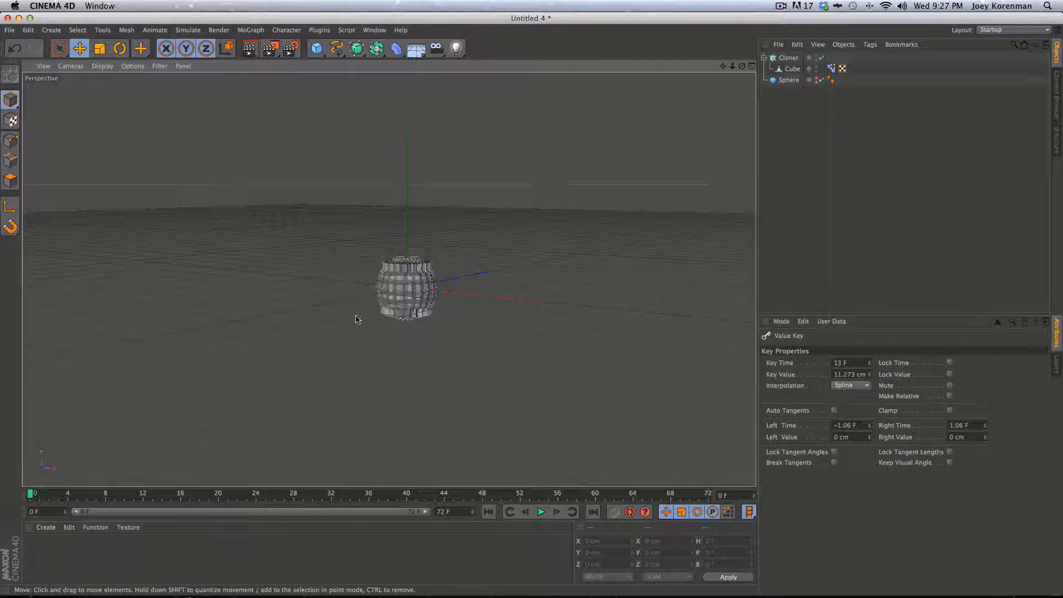
key("F8")
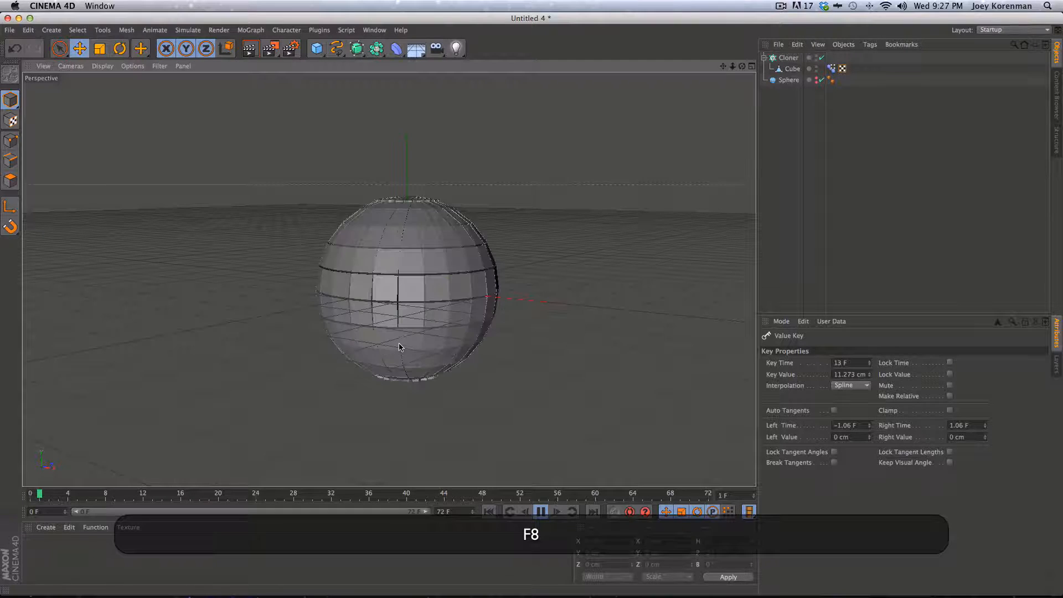
key("F8")
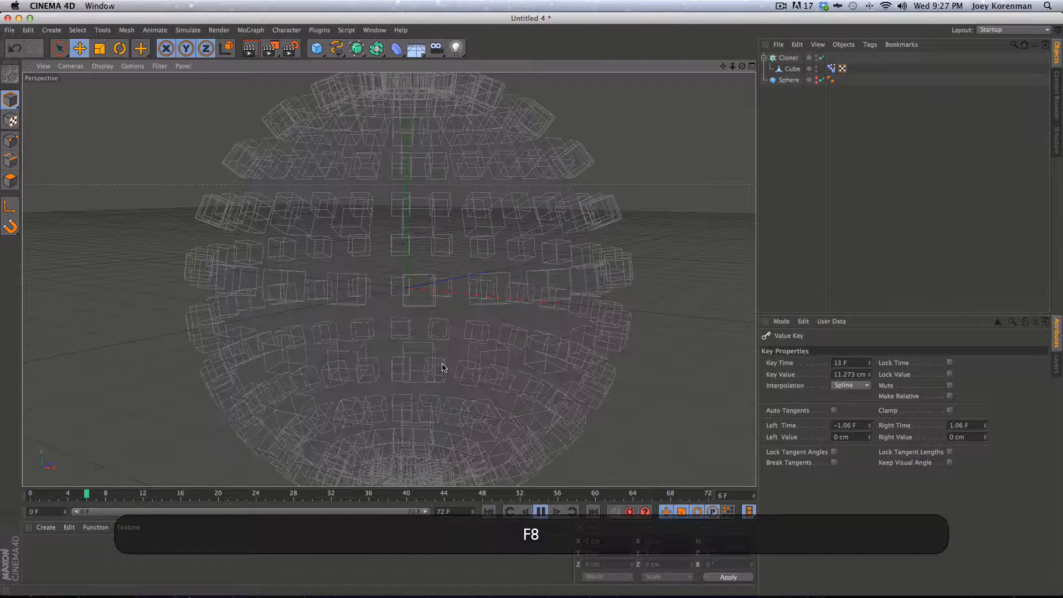
left_click_drag(82, 492, 62, 489)
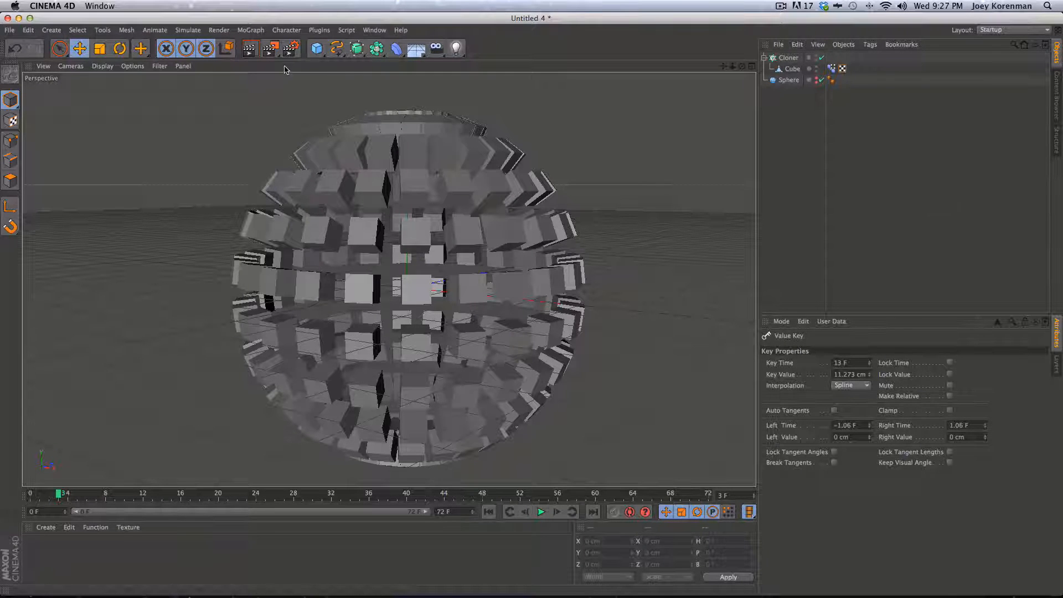
left_click(290, 49)
left_click_drag(310, 60, 510, 182)
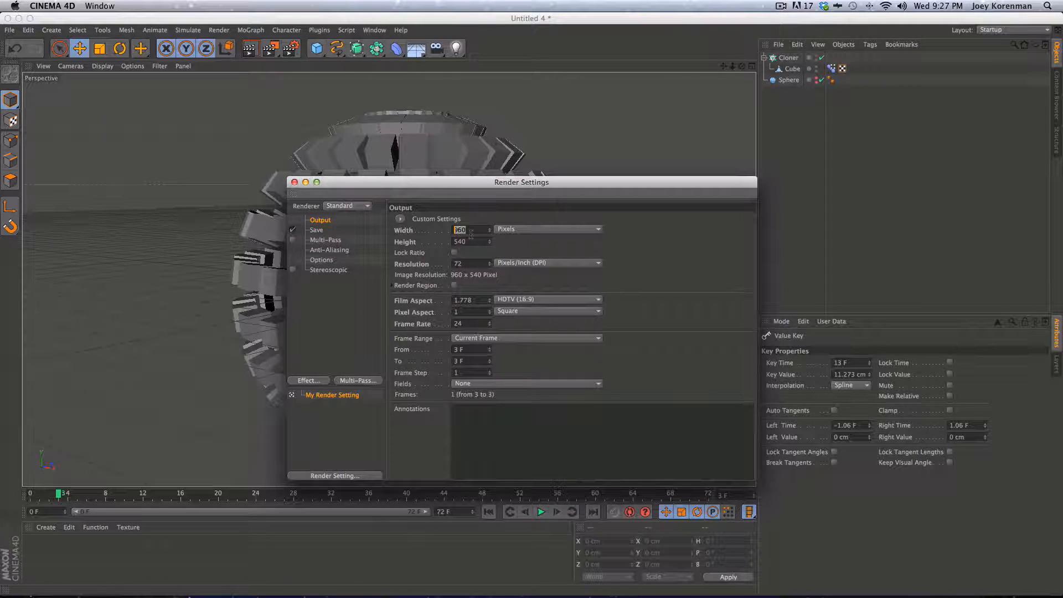
Lock the ratio, set width 640 for 640×360 output, and use a manual frame range ending at 30
left_click(454, 253)
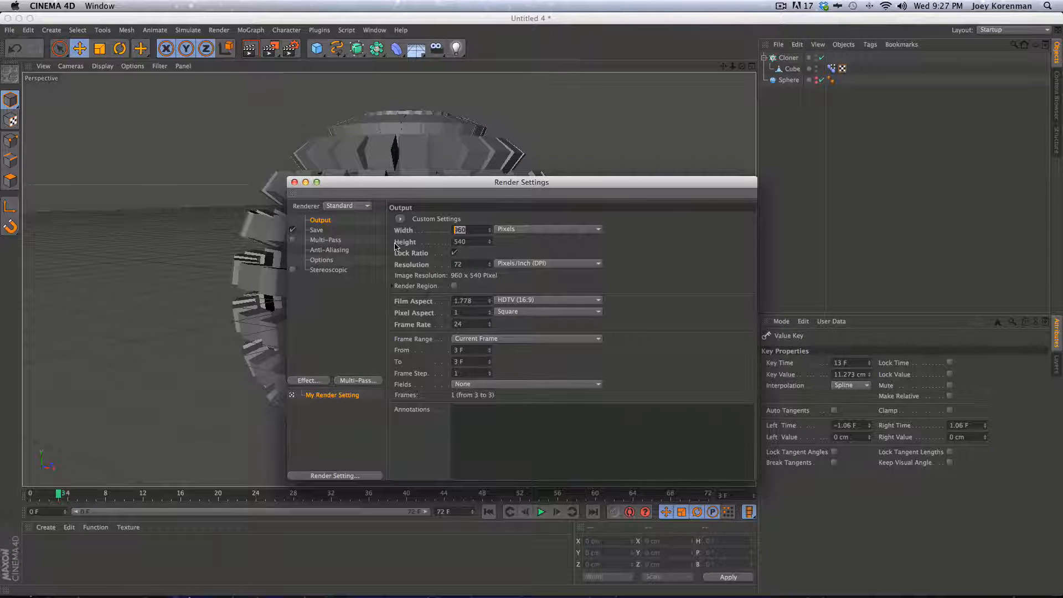
type("640")
key("Tab")
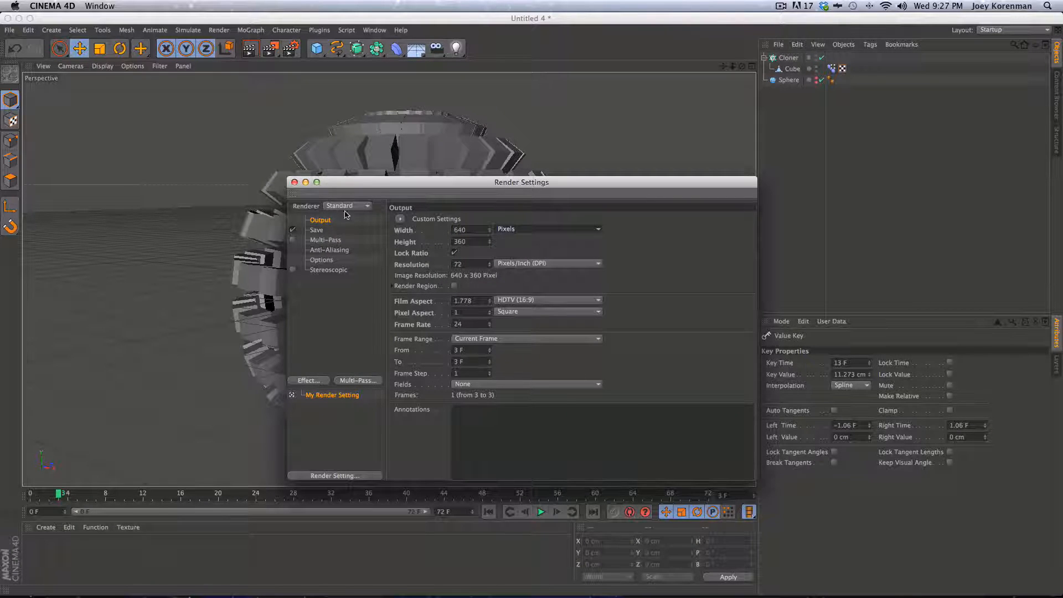
left_click(501, 339)
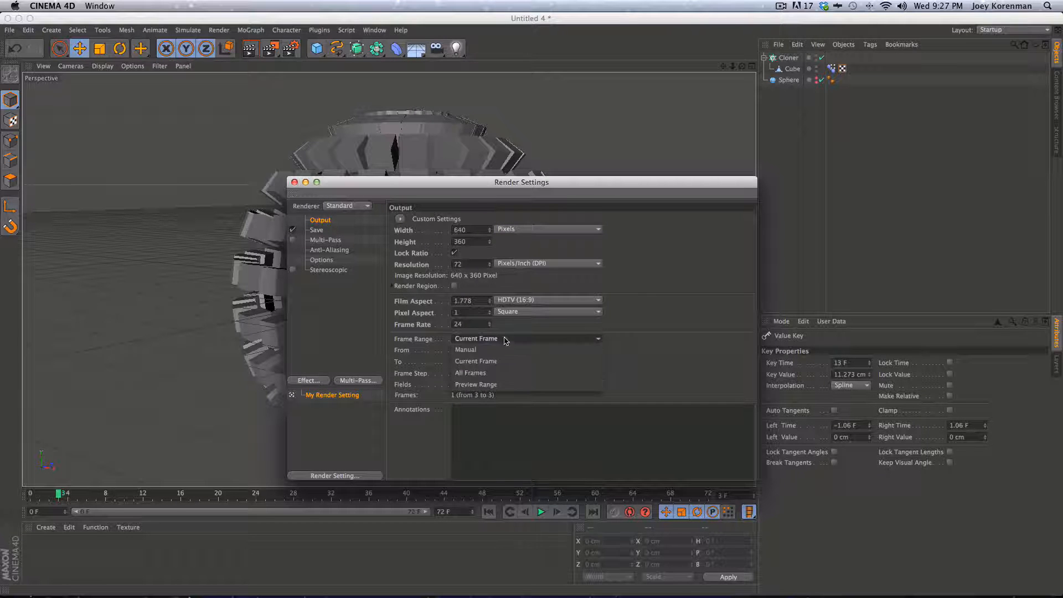
left_click(500, 352)
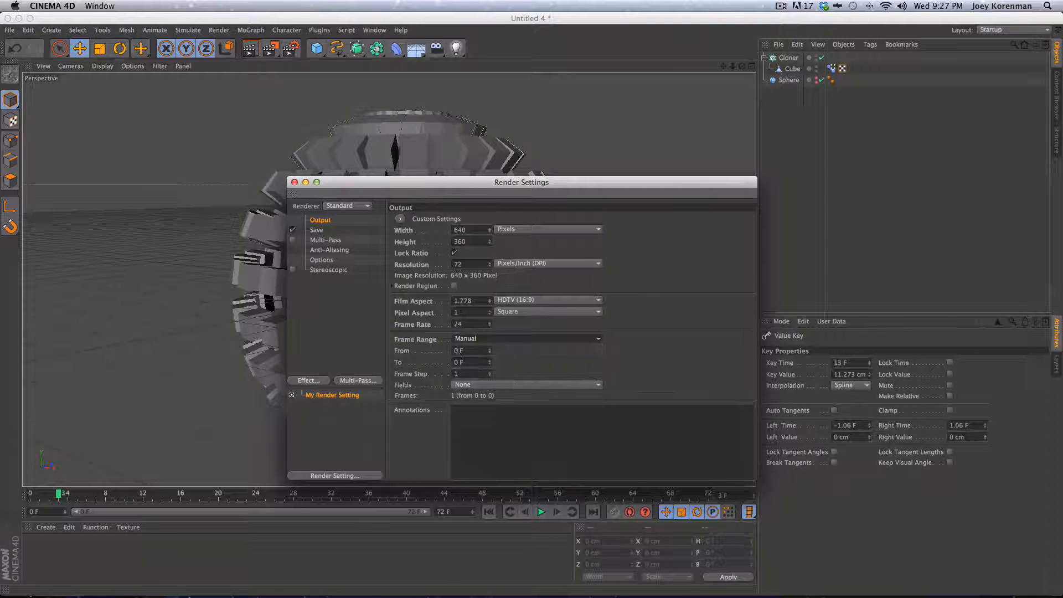
left_click(476, 363)
type("30")
key("Return")
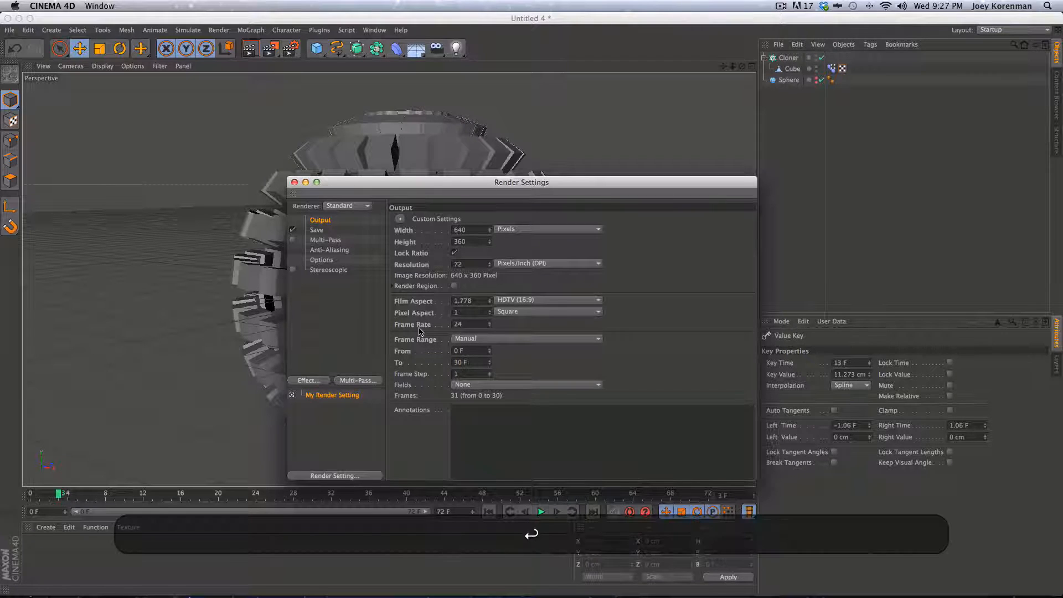
Switch the renderer to Software, close the settings, and start the render with Shift+R
left_click(354, 206)
left_click(349, 235)
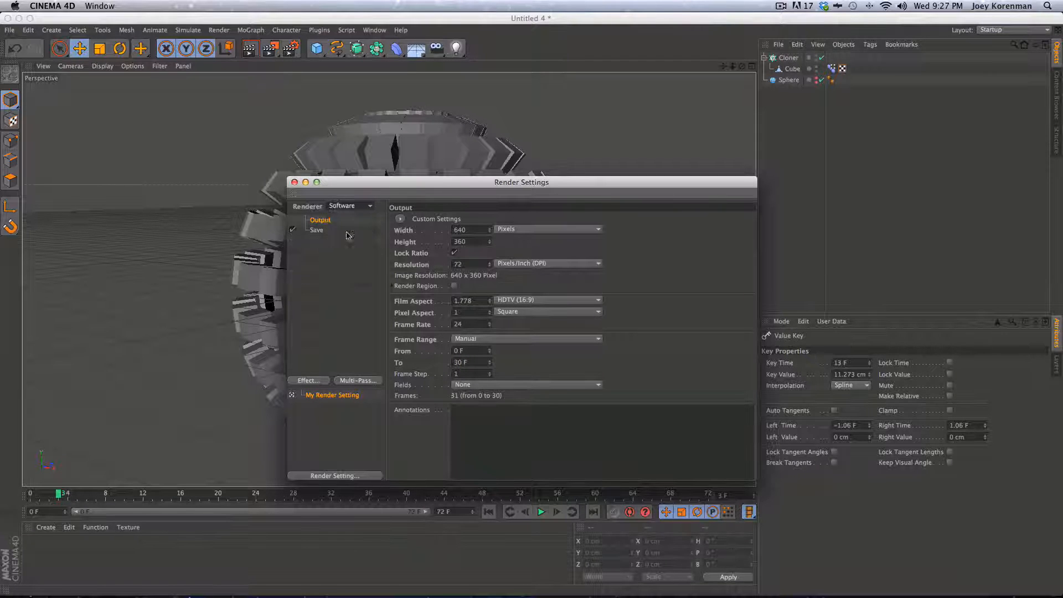
left_click_drag(364, 188, 595, 196)
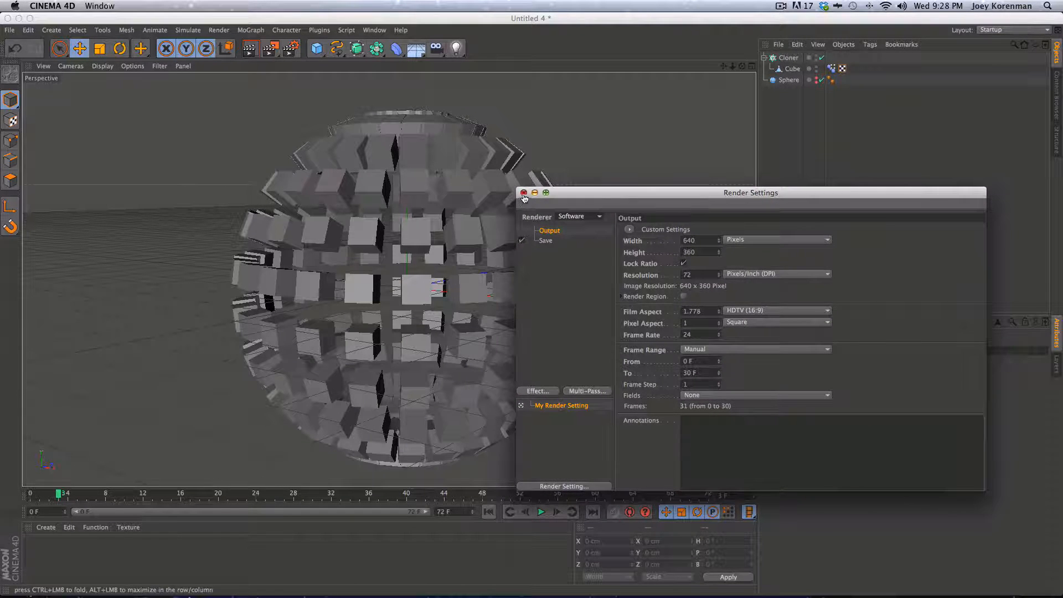
left_click(525, 191)
key("shift+r")
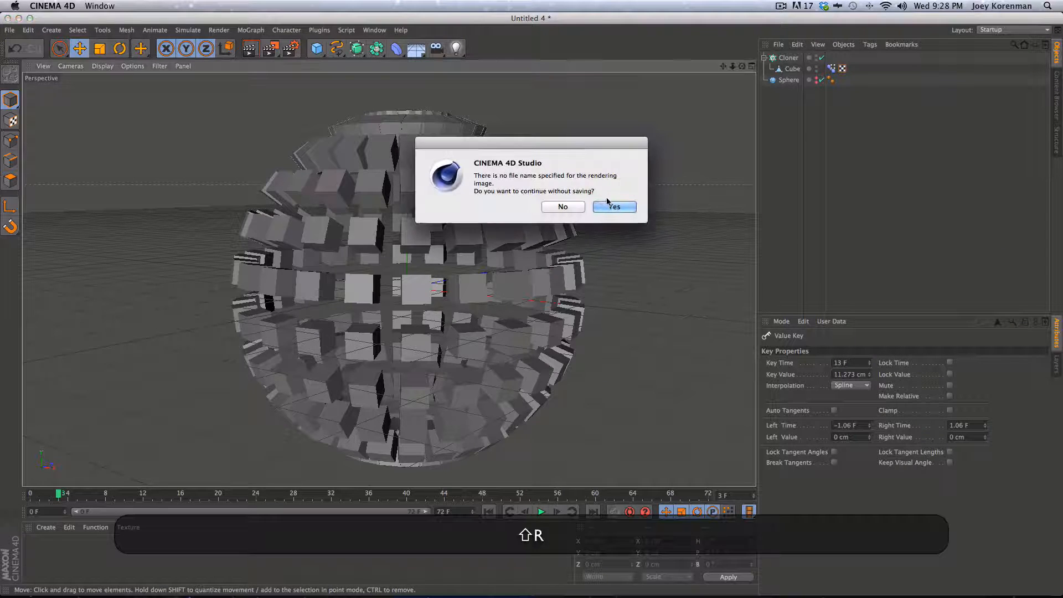
Continue rendering without a file name, play the 31 frames in the Picture Viewer, and close it
left_click(612, 206)
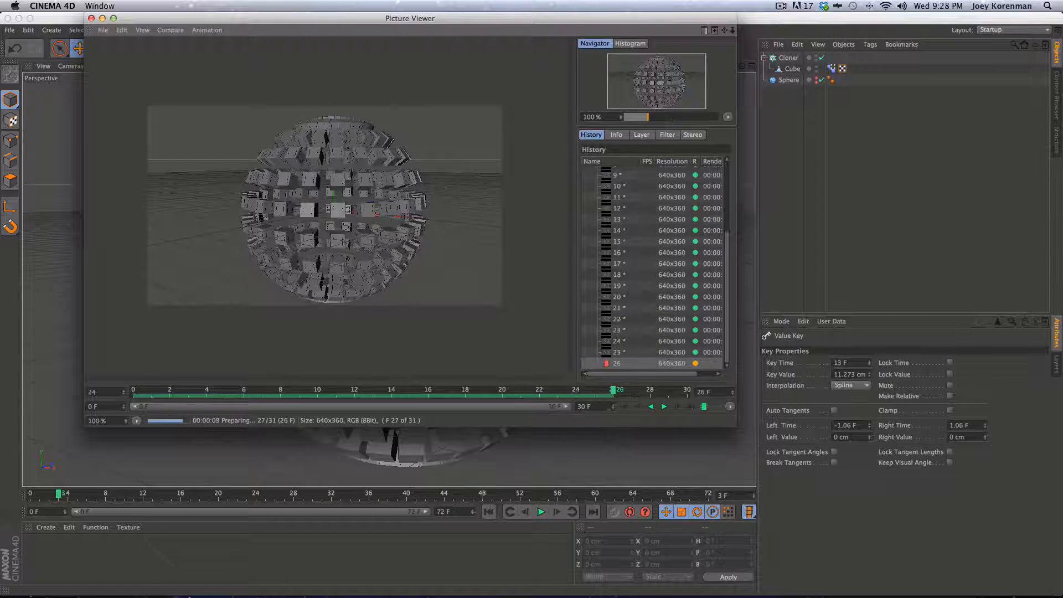
left_click(664, 407)
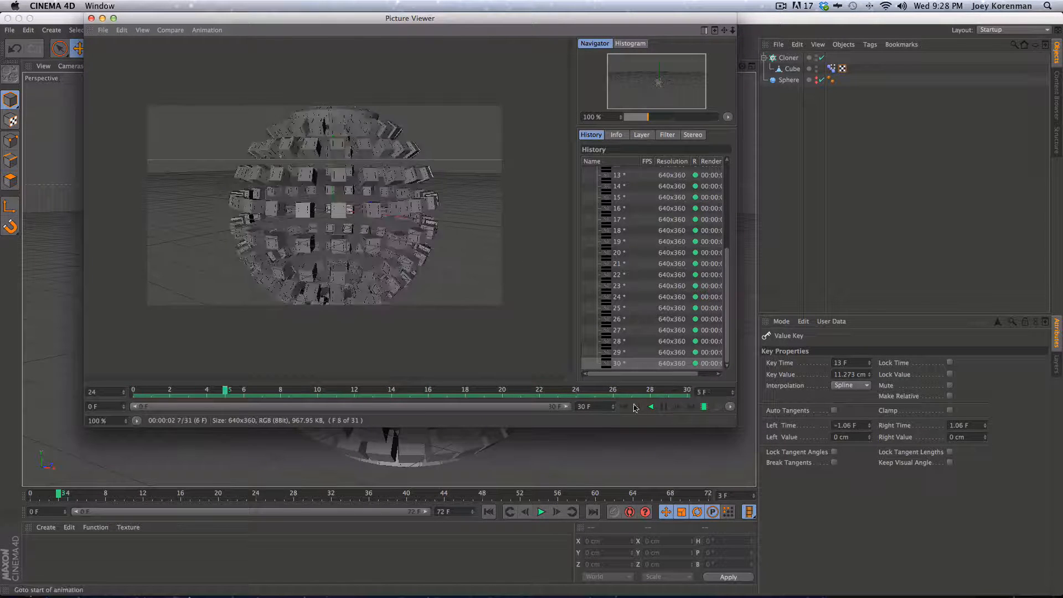
left_click(91, 18)
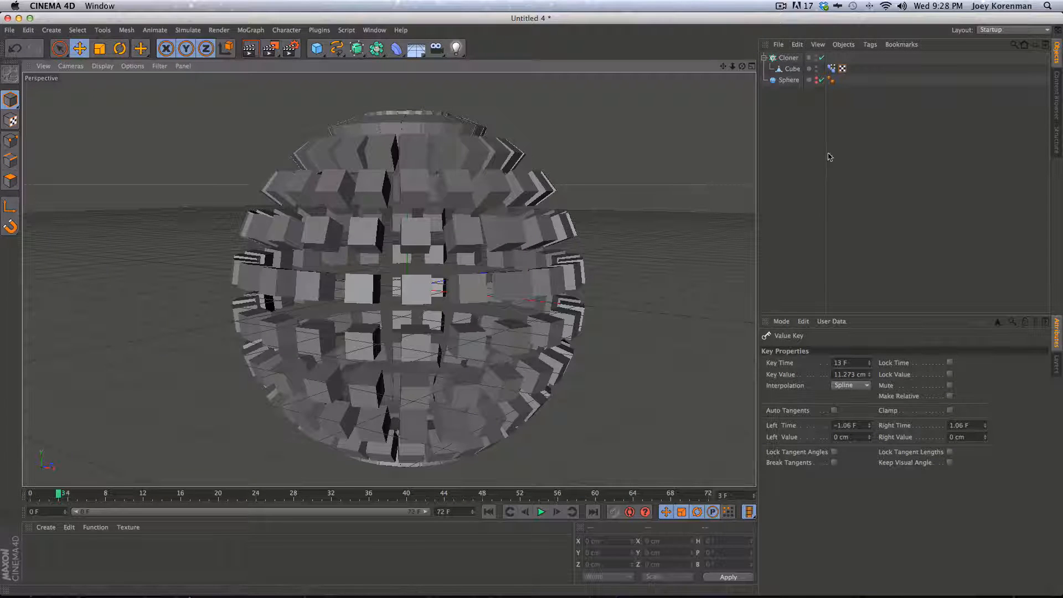
Disable the Cloner to leave a single cube, select the Cube, and return to frame 0
left_click(821, 57)
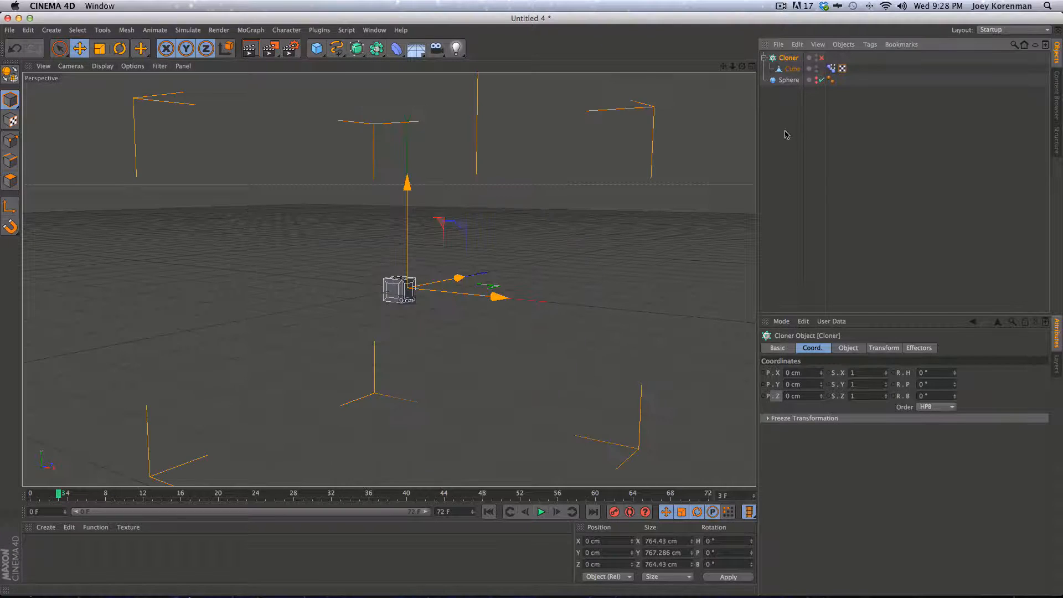
left_click(785, 135)
key("2")
left_click_drag(395, 310, 352, 340)
key("1")
key("2")
left_click_drag(61, 495, 208, 497)
key("3")
mouse_move(369, 321)
left_mouse_down()
mouse_move(159, 387)
mouse_move(349, 323)
mouse_move(311, 327)
mouse_move(363, 328)
left_mouse_up()
key("2")
key("1")
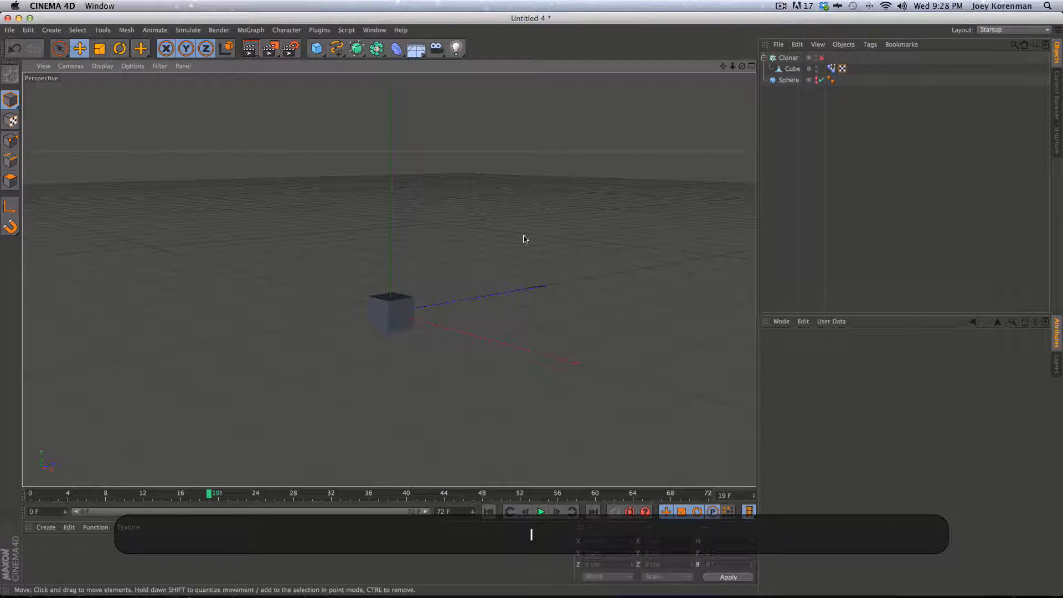
left_click(792, 69)
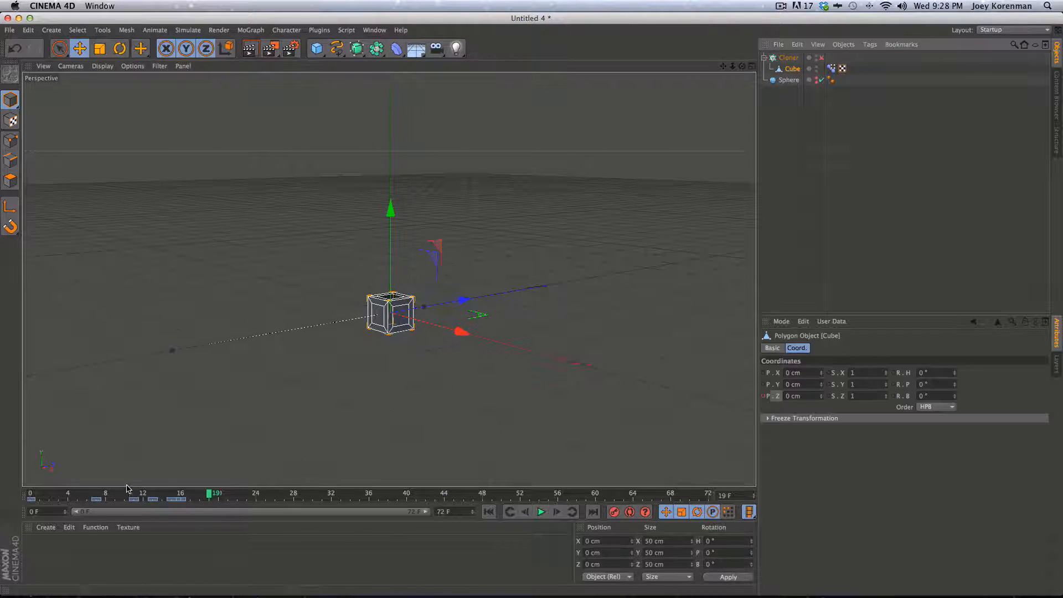
left_click_drag(130, 494, 30, 494)
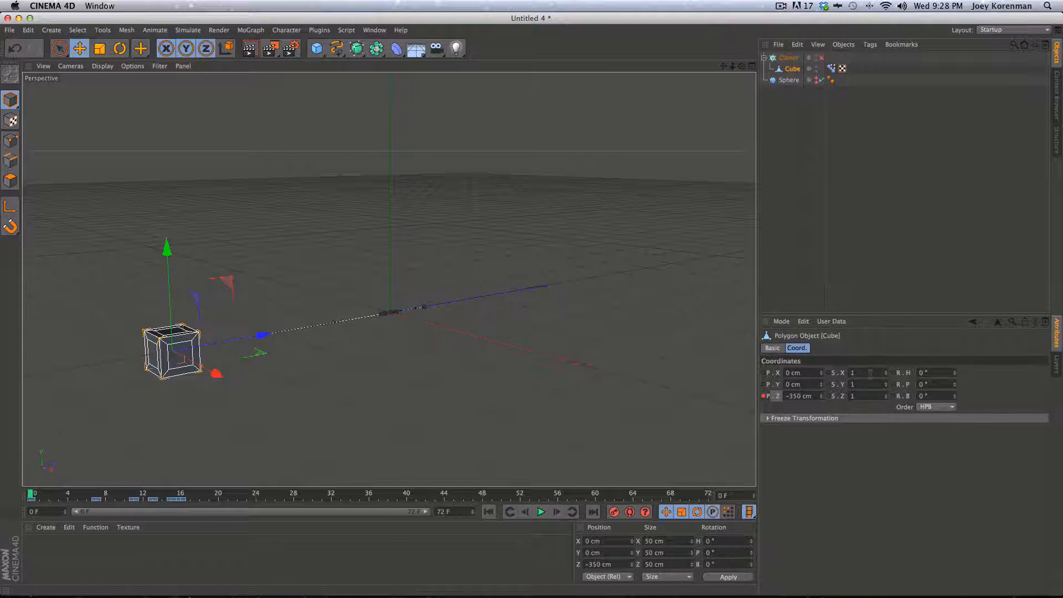
Set the cube's X/Y/Z scale to 0 and keyframe it at frame 0
left_click_drag(862, 373, 721, 353)
type("0")
key("Tab")
type("0")
key("Tab")
type("0")
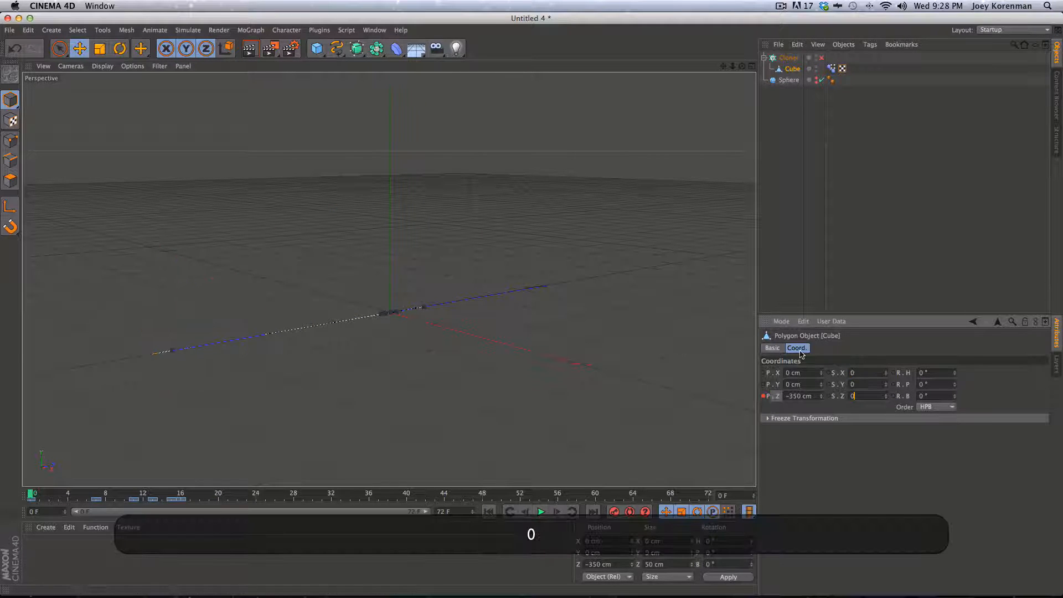
left_click(827, 373, "super")
left_click(827, 384, "super")
left_click(828, 396, "super")
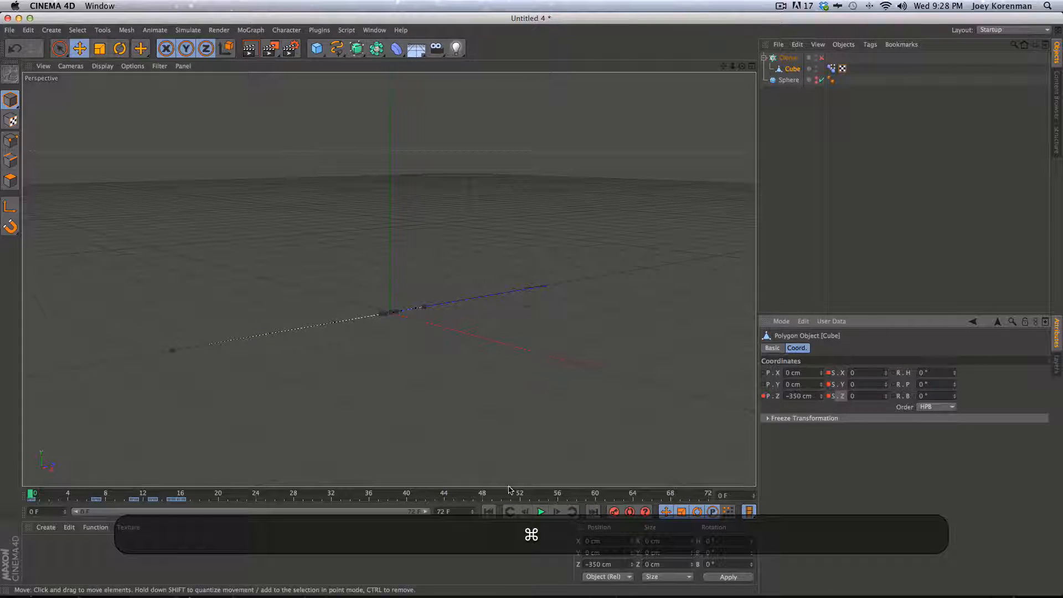
Set the cube's scale to 1.2 on all axes at frame 7
left_click(72, 496)
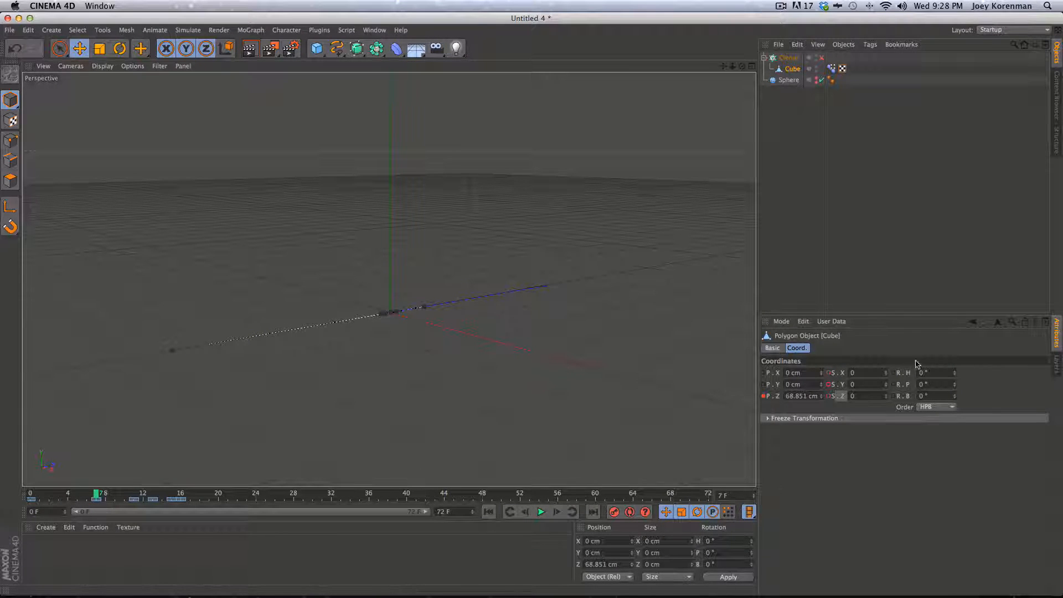
left_click(855, 372)
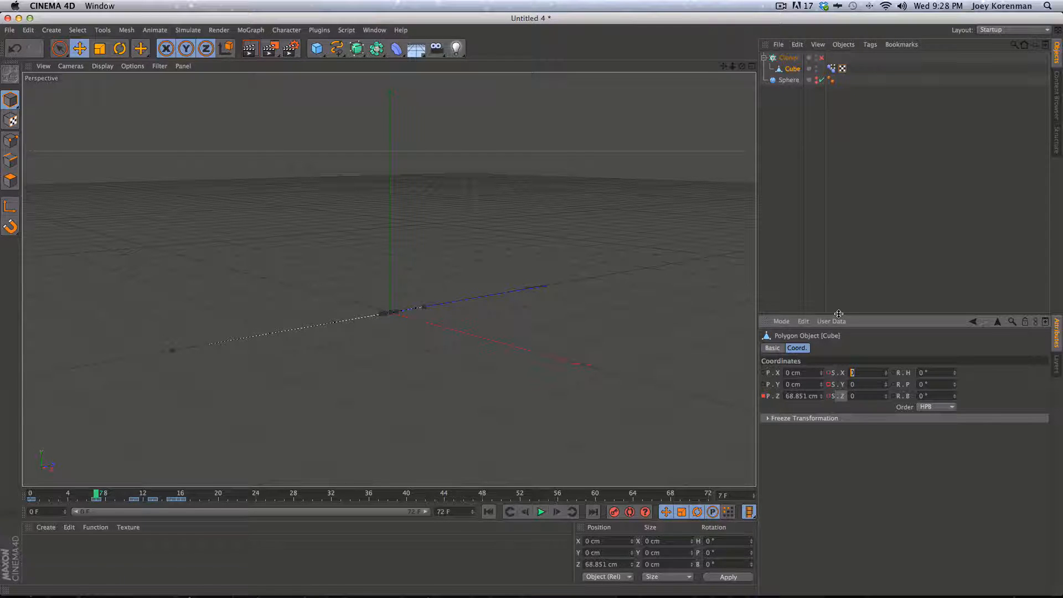
type("1")
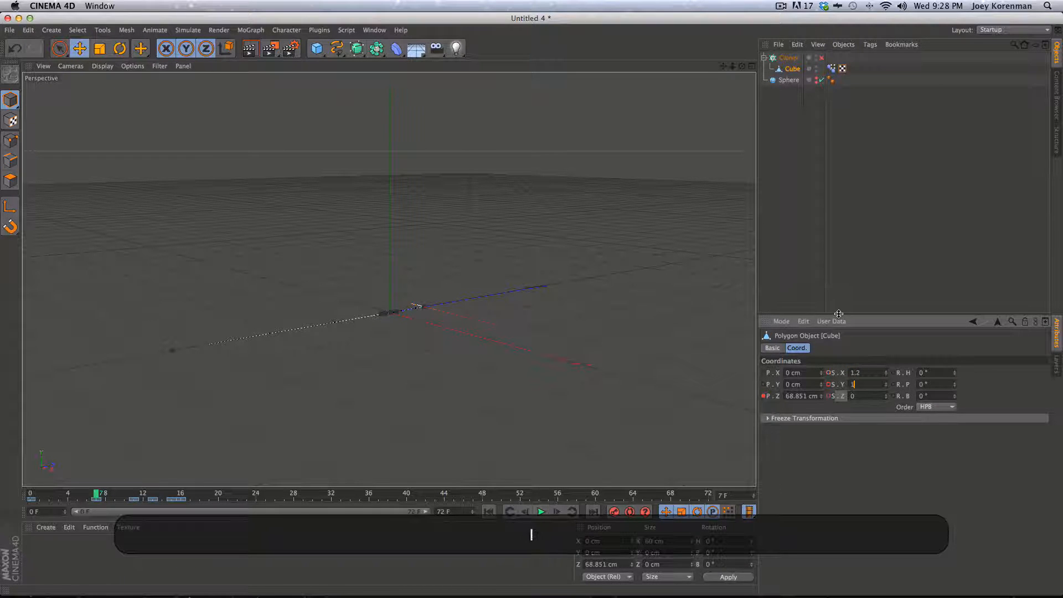
type(".2")
key("Tab")
type("1.2")
key("Return")
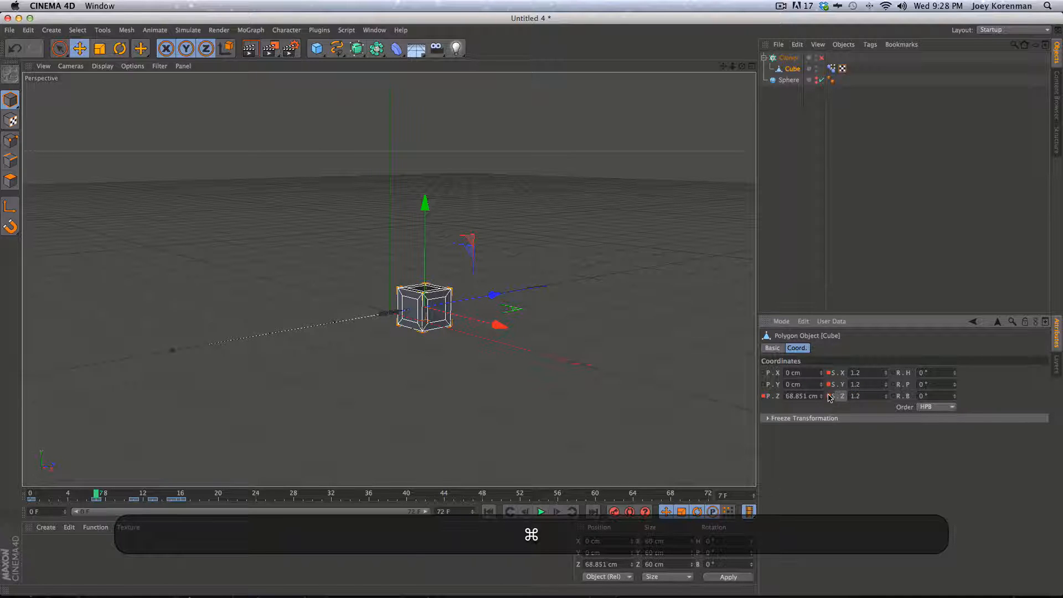
At frame 13, set and keyframe the cube's scale back to 1, then return to frame 0
key("g")
key("g")
key("g")
key("g")
key("g")
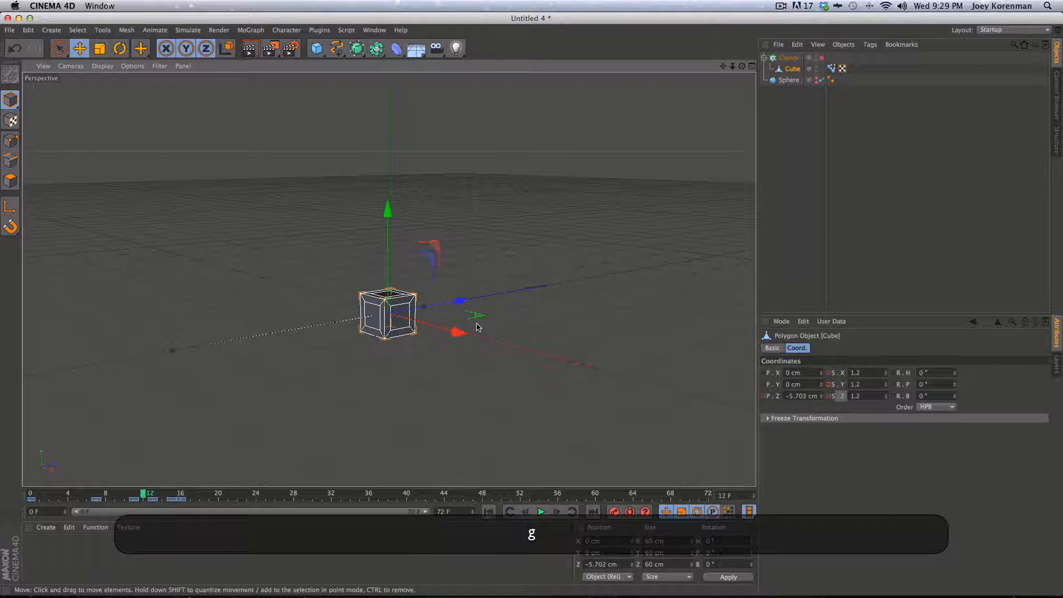
key("g")
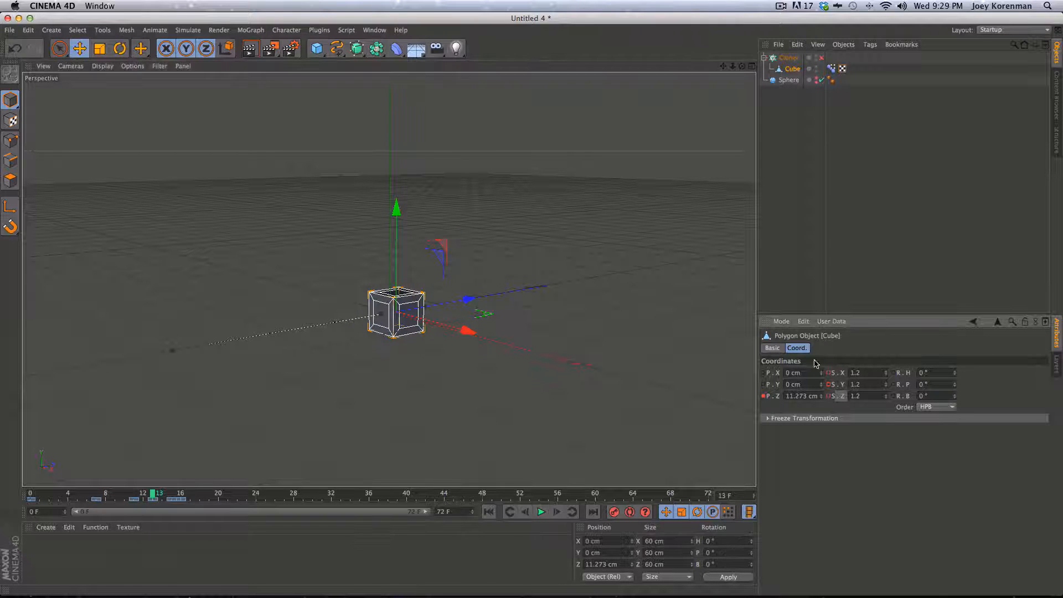
type("1")
key("Tab")
type("1")
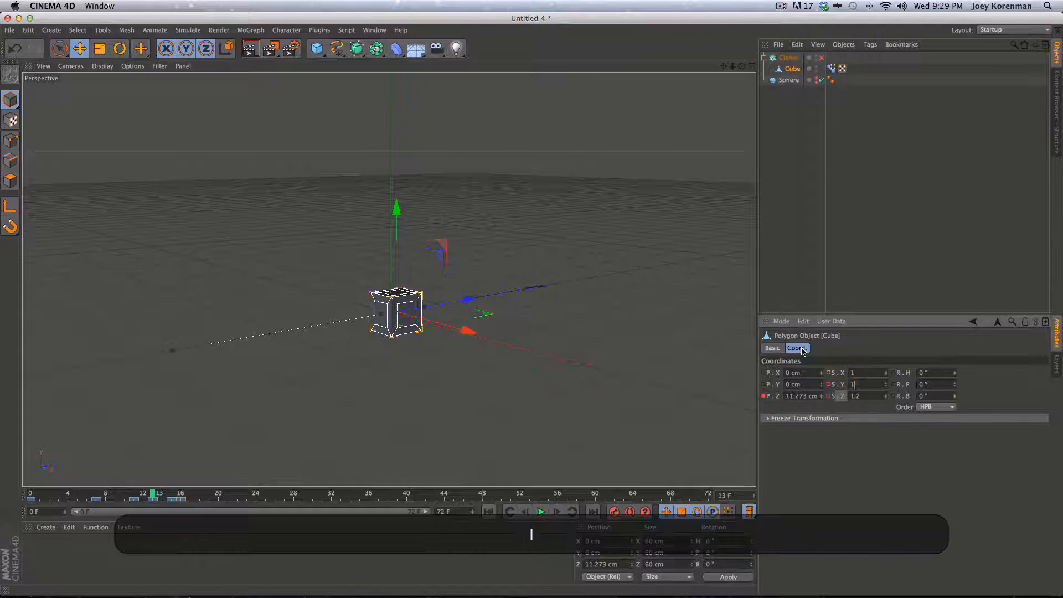
key("Tab")
type("1")
key("Return")
left_click(828, 372, "super")
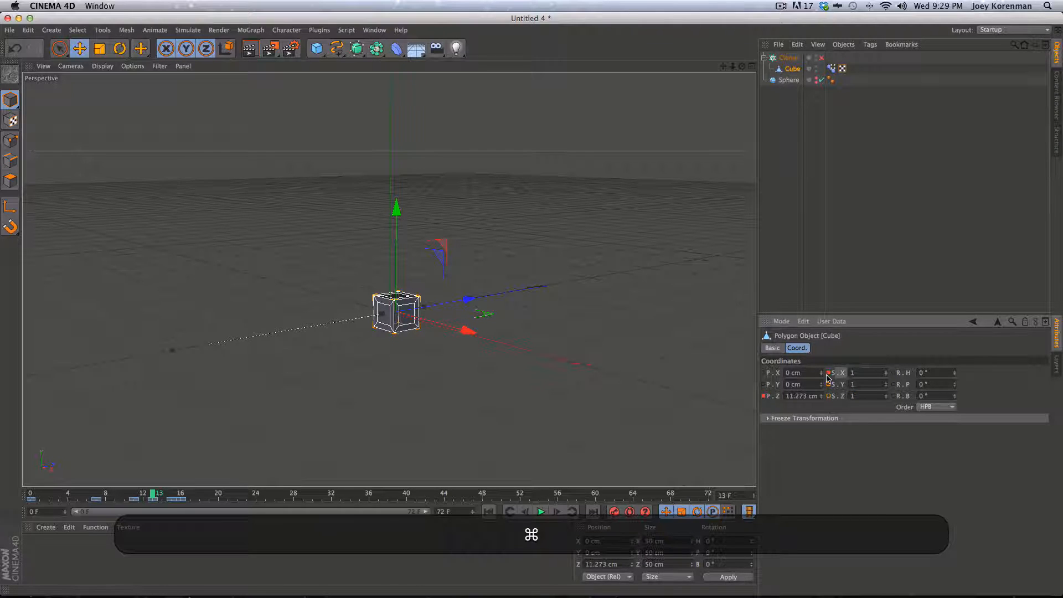
left_click(488, 511)
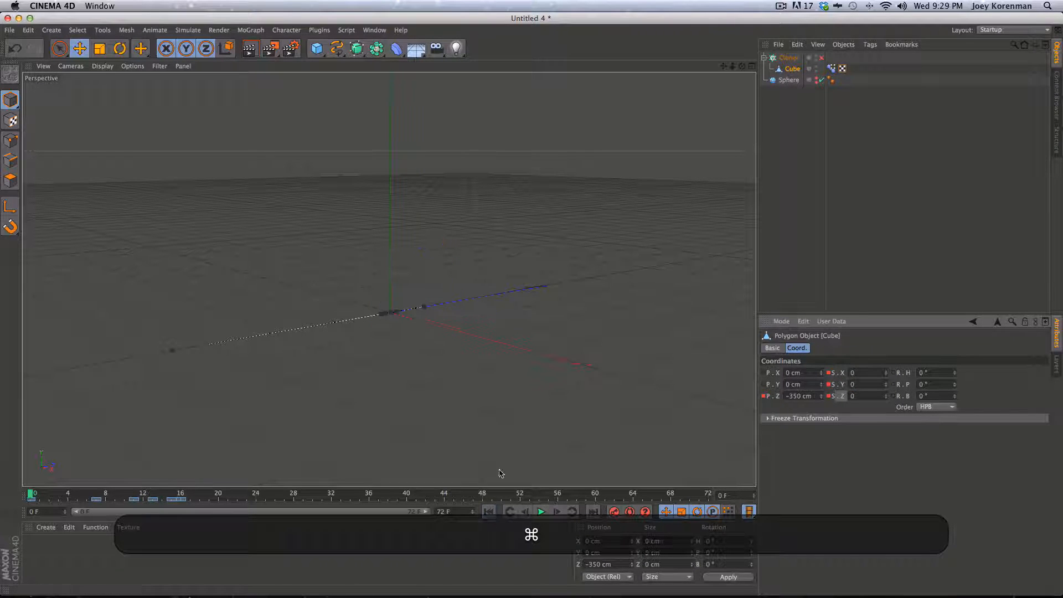
Preview the scale animation, then select the Cube and key its 0° bank at frame 0
key("F8")
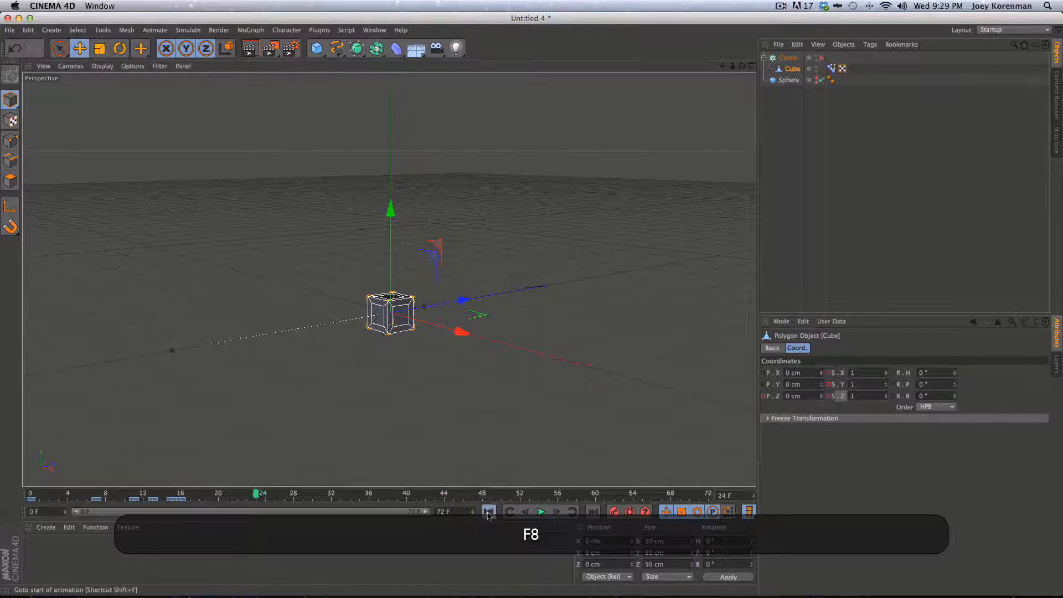
key("F8")
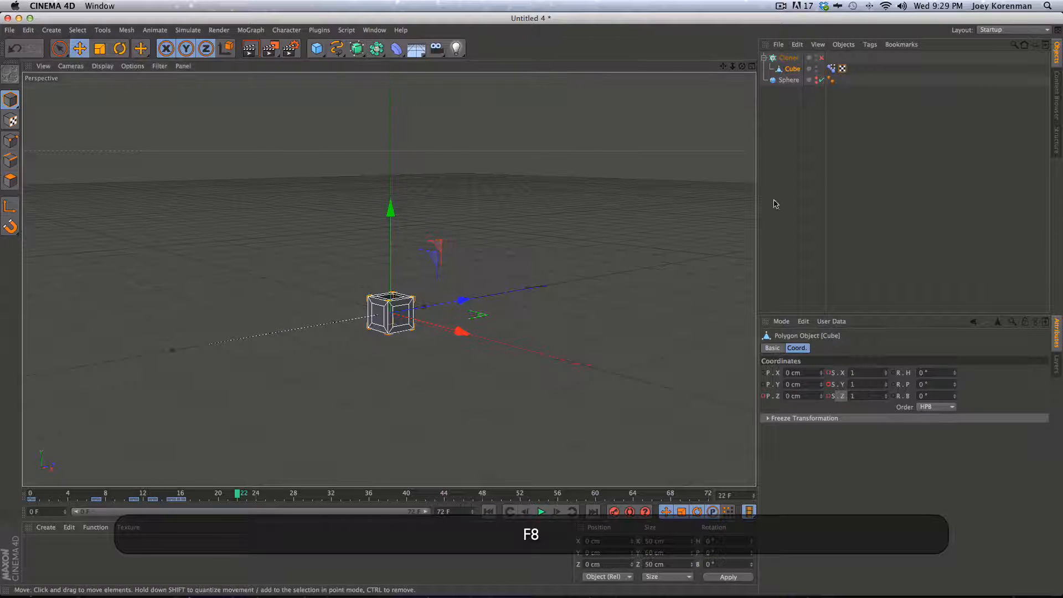
left_click(781, 224)
left_click_drag(237, 494, 30, 493)
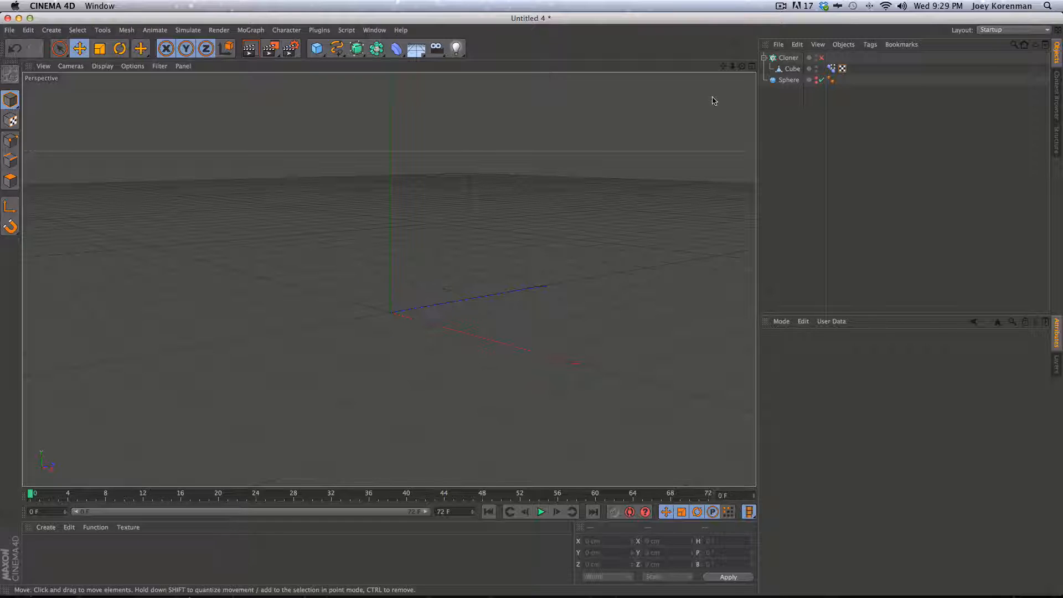
left_click(792, 69)
key("super")
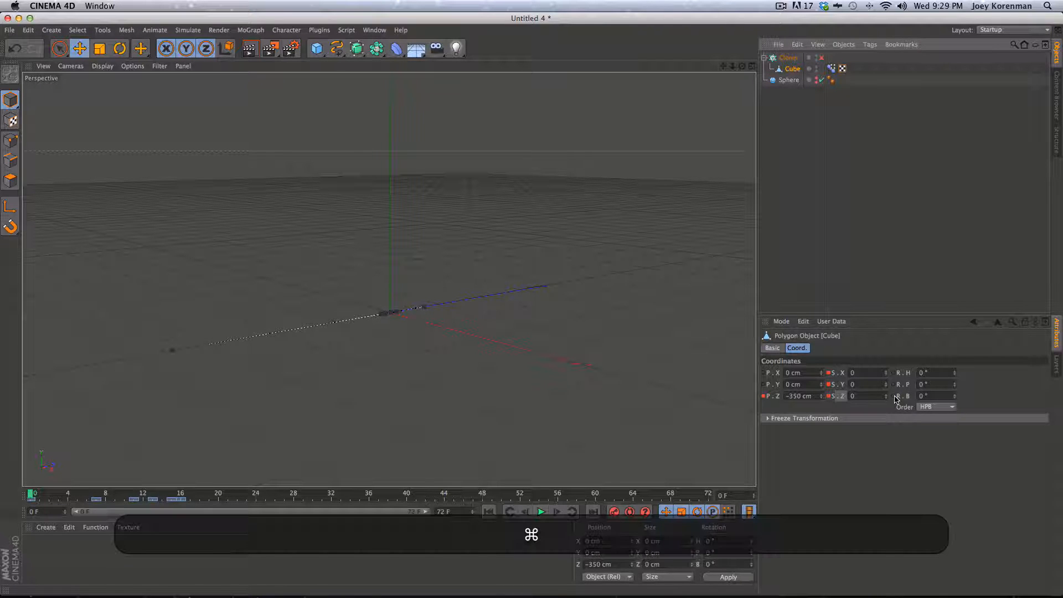
left_click(893, 396, "super")
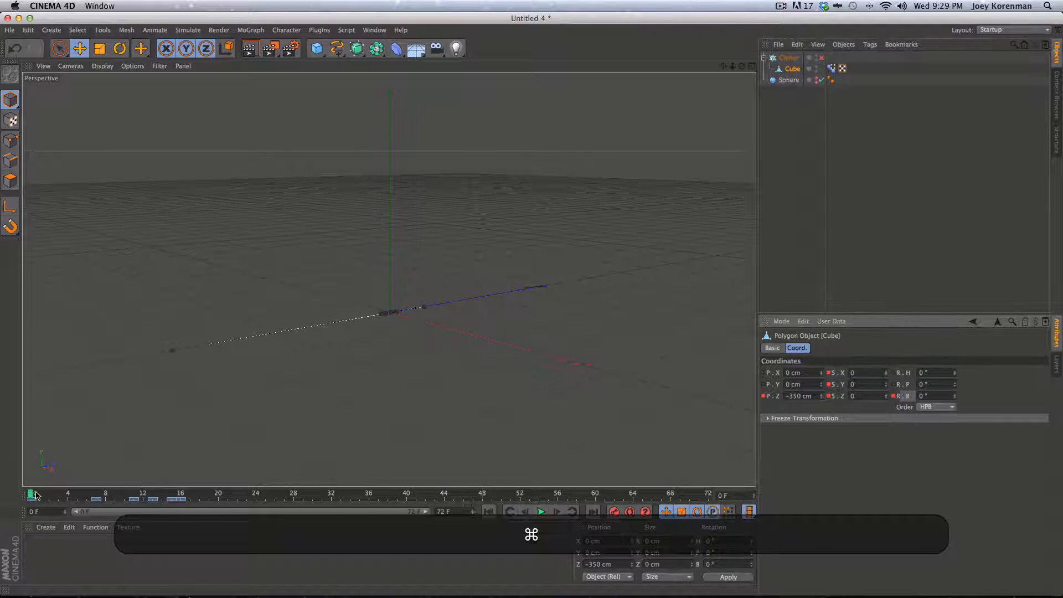
At frame 11, set the cube's bank to 90° and keyframe it
left_click_drag(35, 495, 134, 498)
mouse_move(954, 396)
left_mouse_down()
mouse_move(940, 447)
mouse_move(941, 411)
left_mouse_up()
left_click(915, 396)
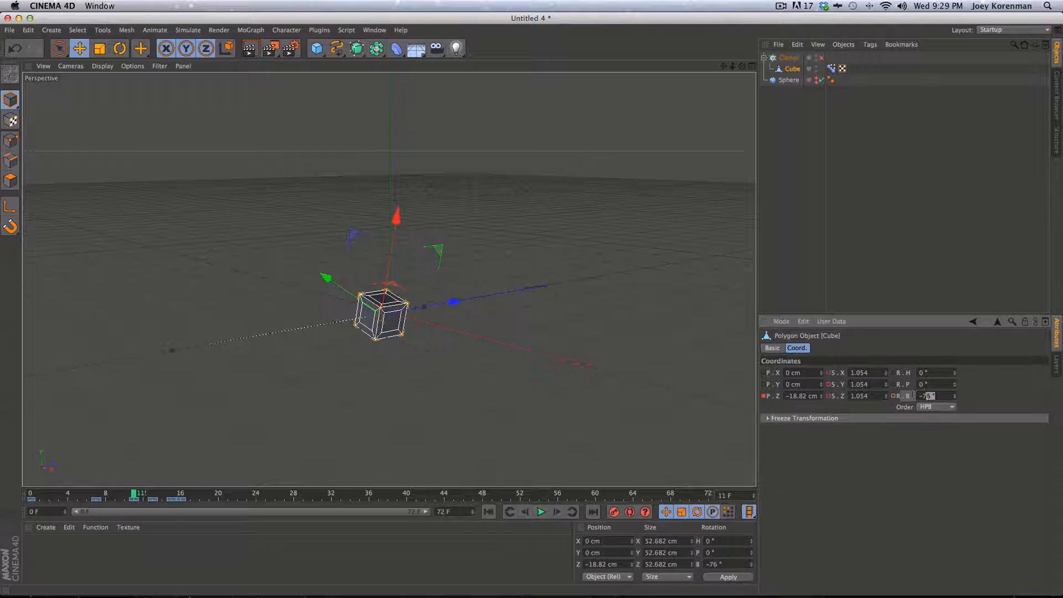
type("90")
key("Return")
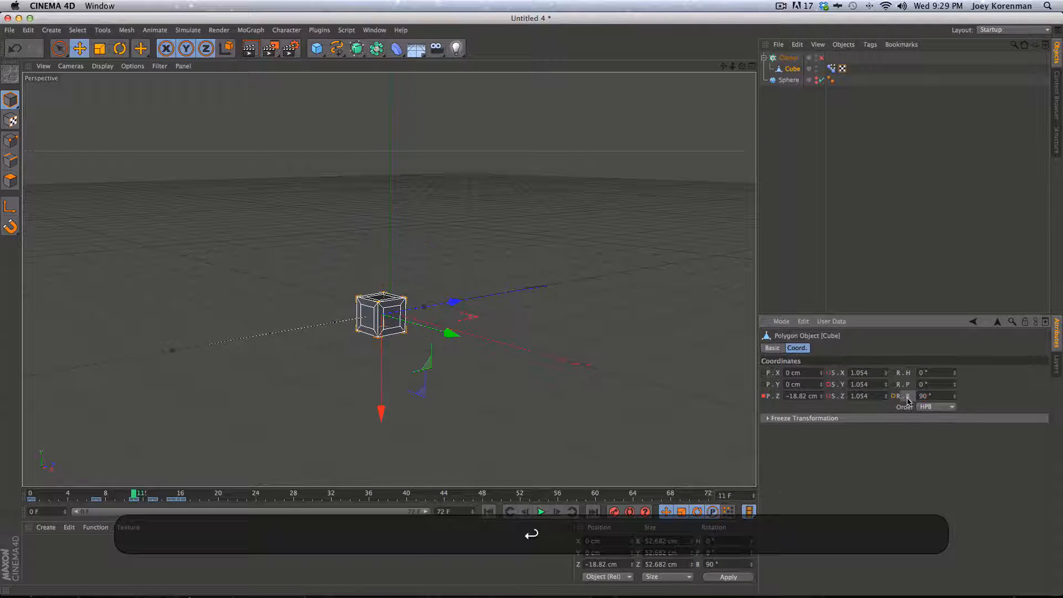
left_click(893, 396, "super")
left_click(742, 370)
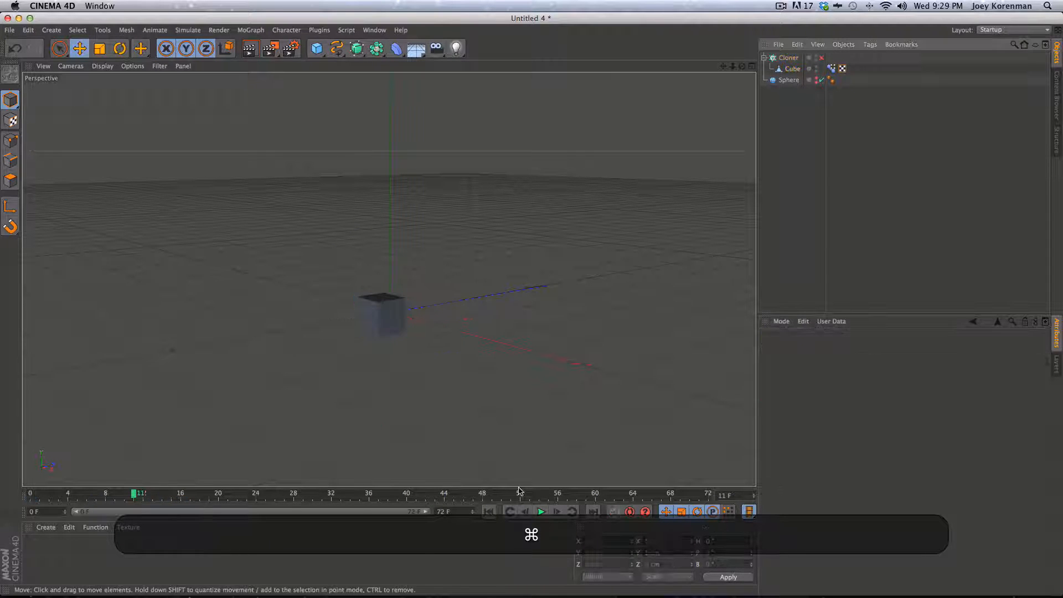
left_click(489, 511)
key("F8")
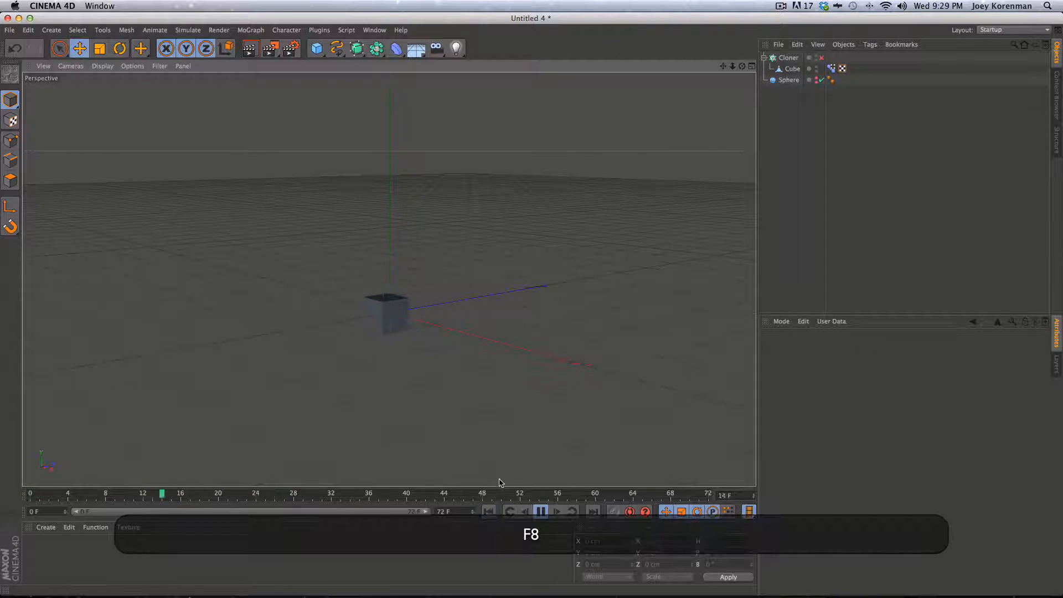
key("F8")
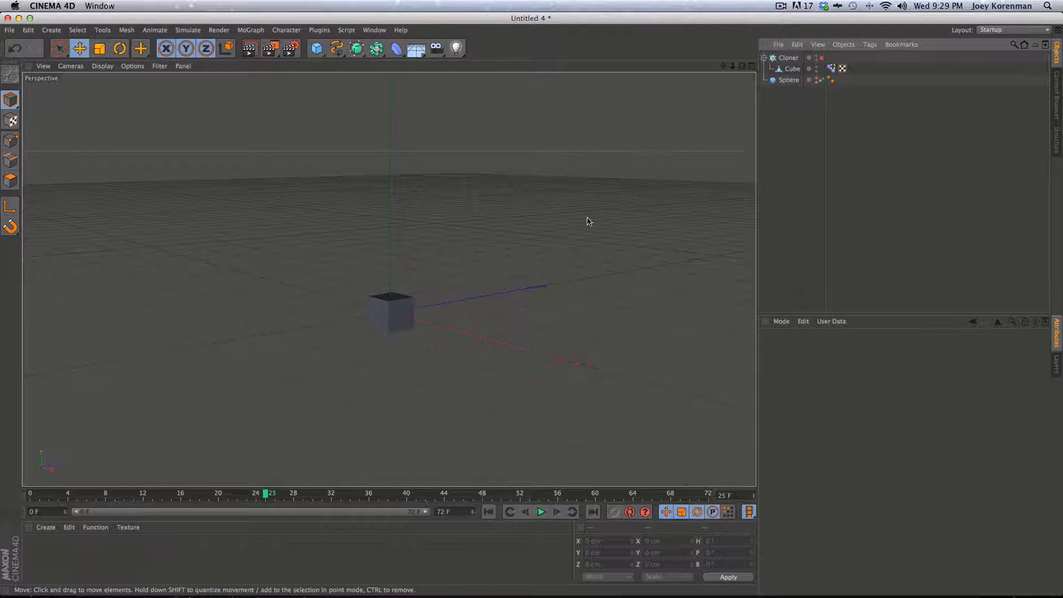
left_click_drag(118, 492, 201, 498)
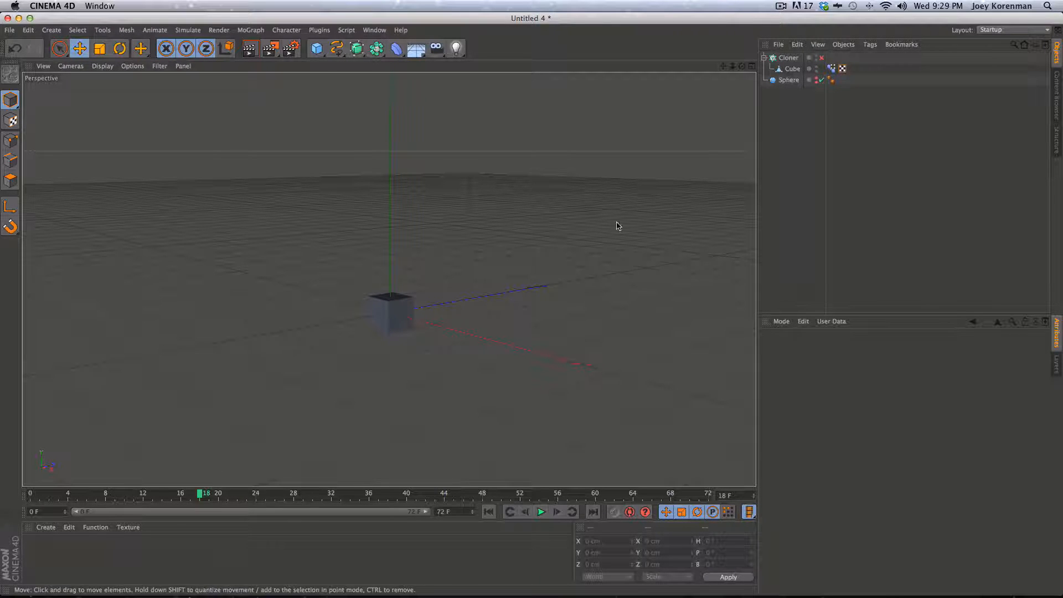
key("f")
key("f")
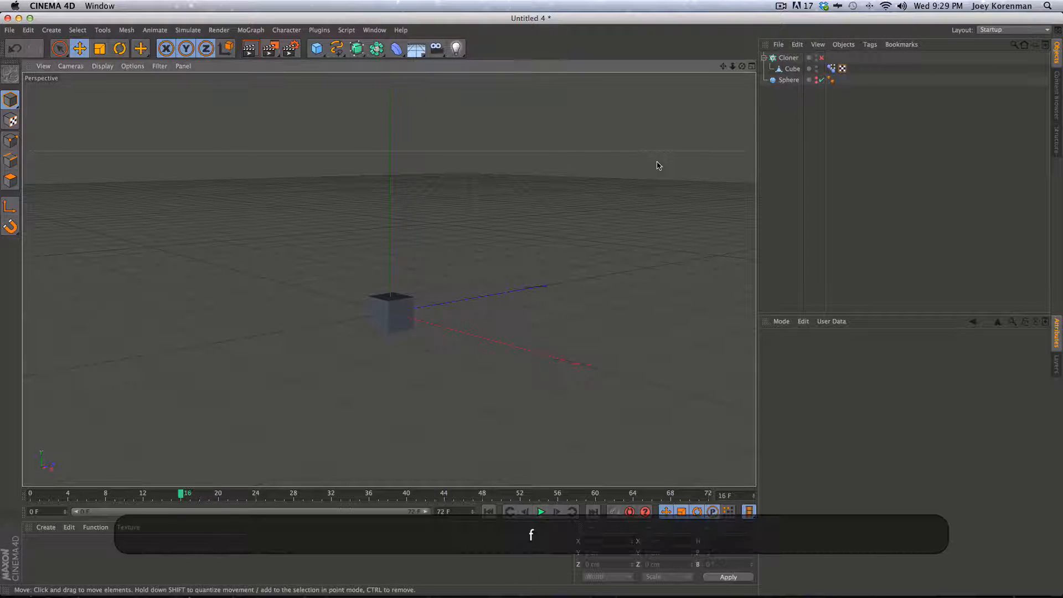
Pitch the Cube to -90° at frame 24 and keyframe its pitch and Z position
left_click(793, 68)
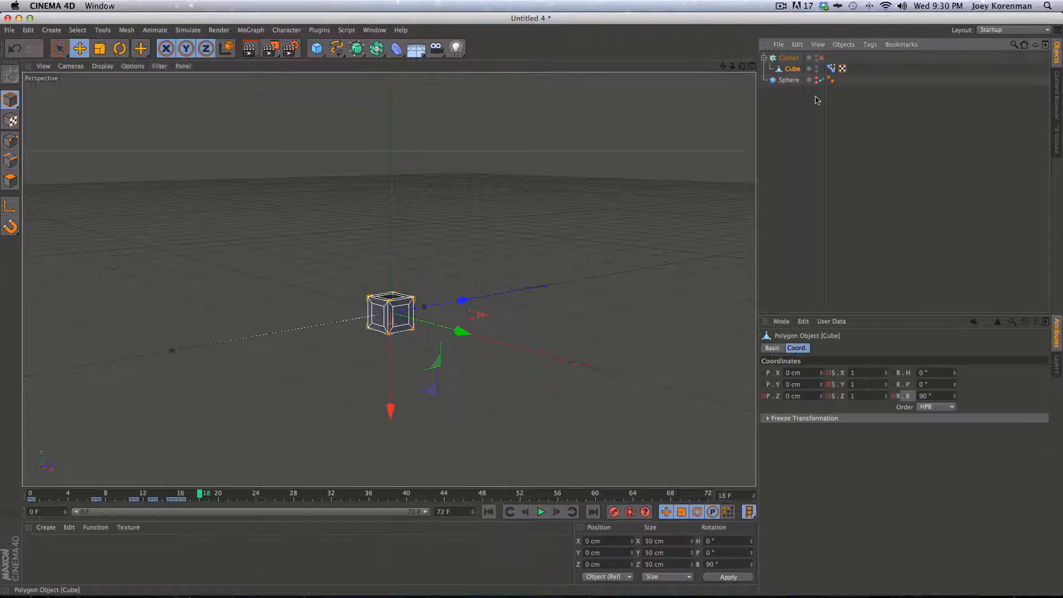
left_click_drag(953, 385, 942, 427)
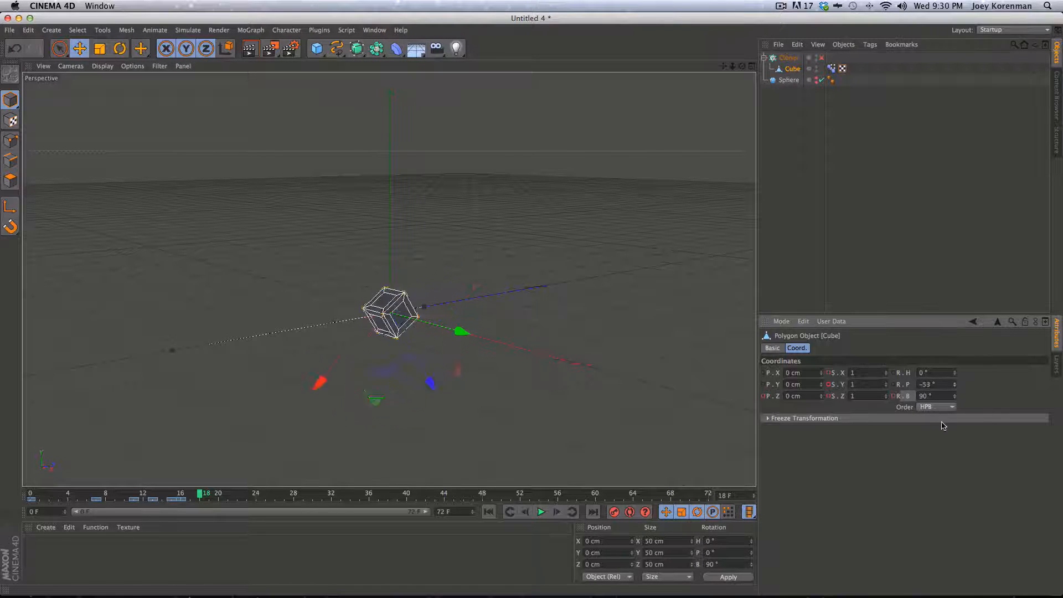
key("super+z")
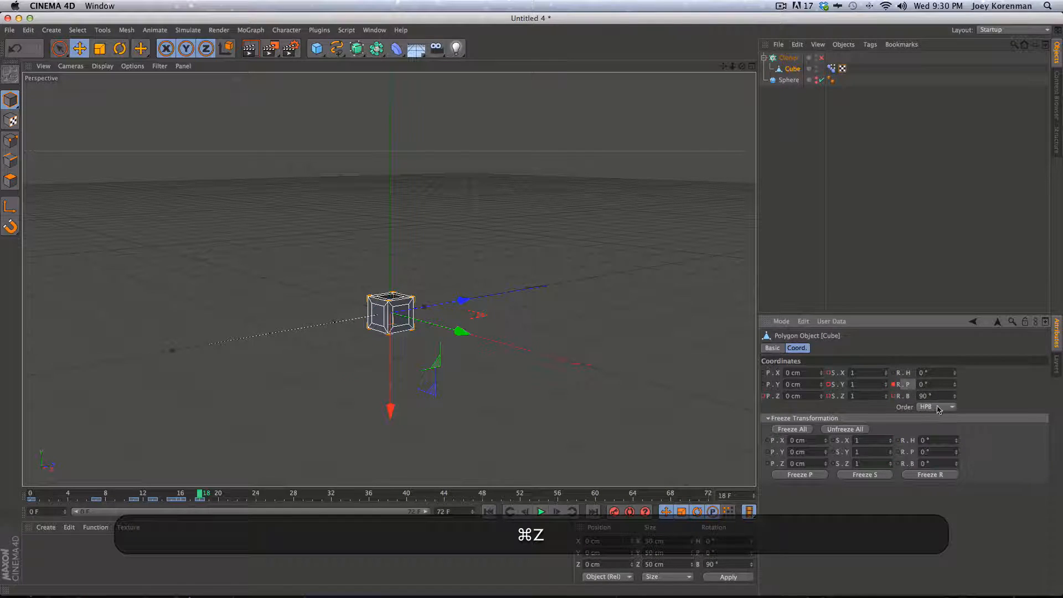
key("g")
key("g")
key("g")
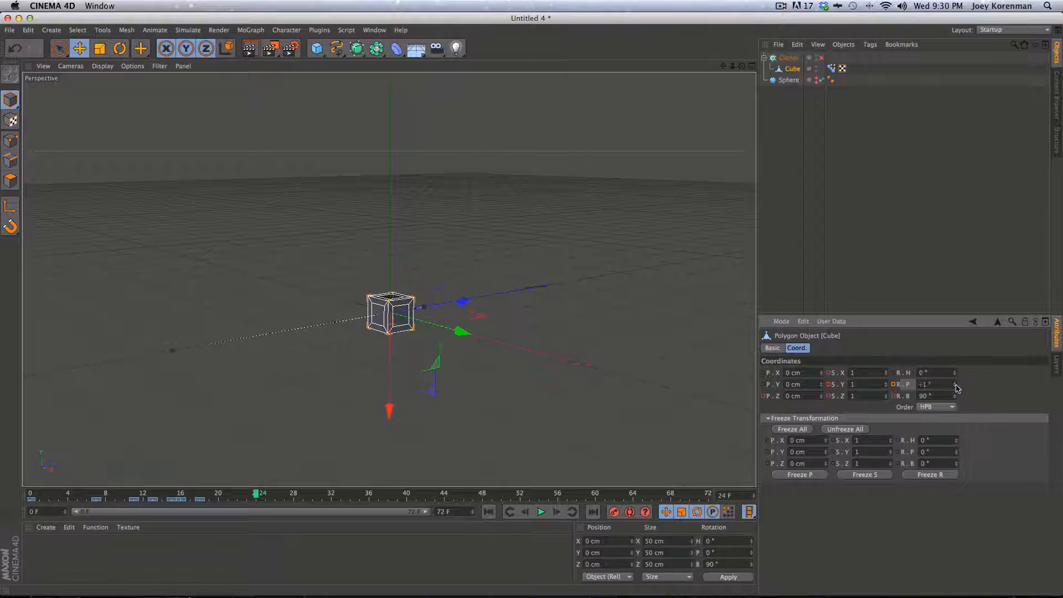
left_click_drag(957, 389, 940, 421)
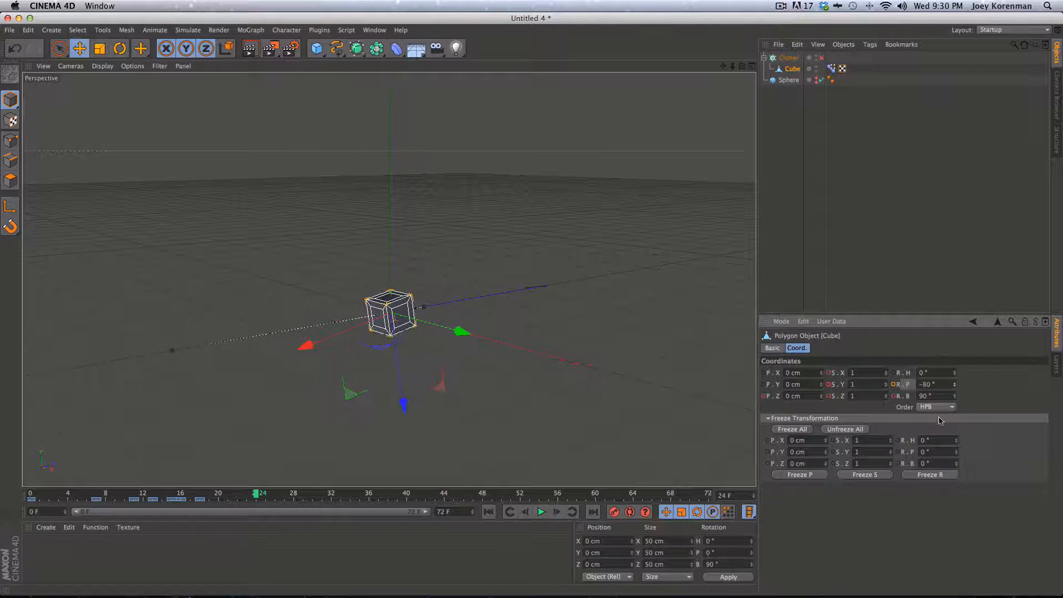
type("-90")
key("Return")
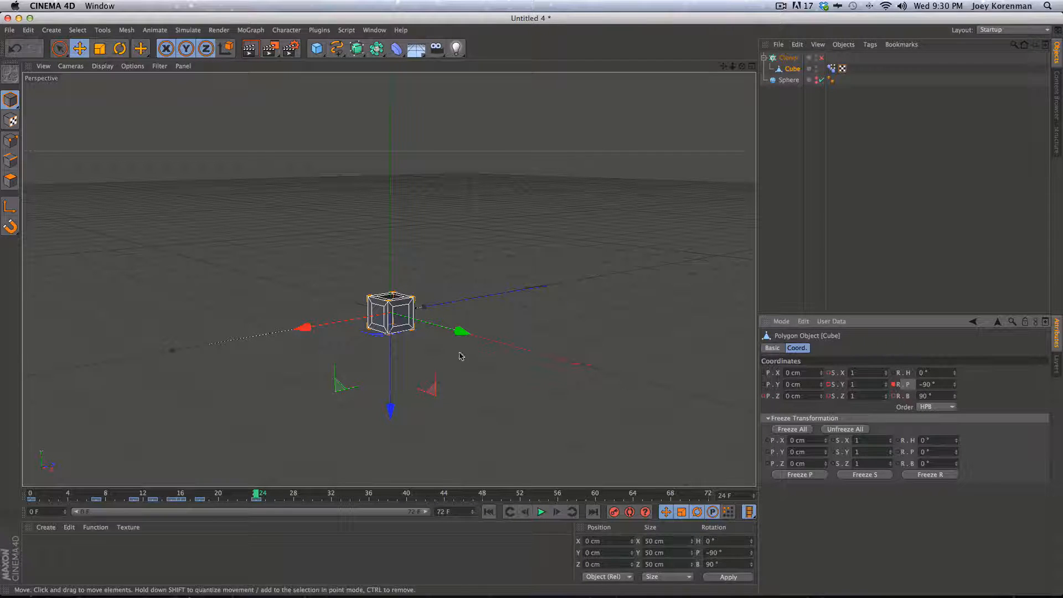
left_click(764, 396, "super")
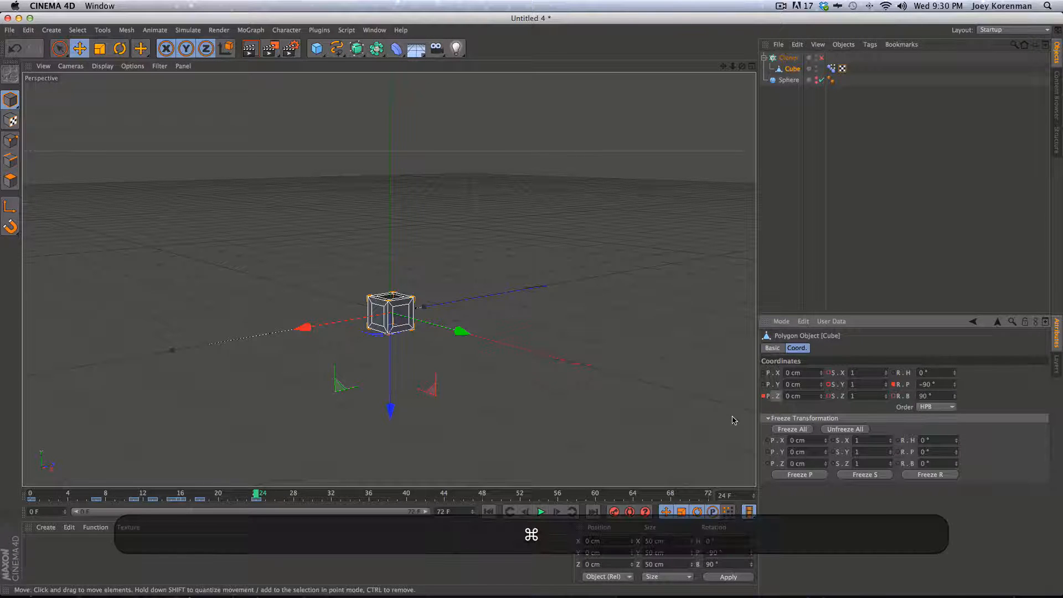
At frame 32, set the cube's Z position to -50 cm and keyframe it
key("g")
key("g")
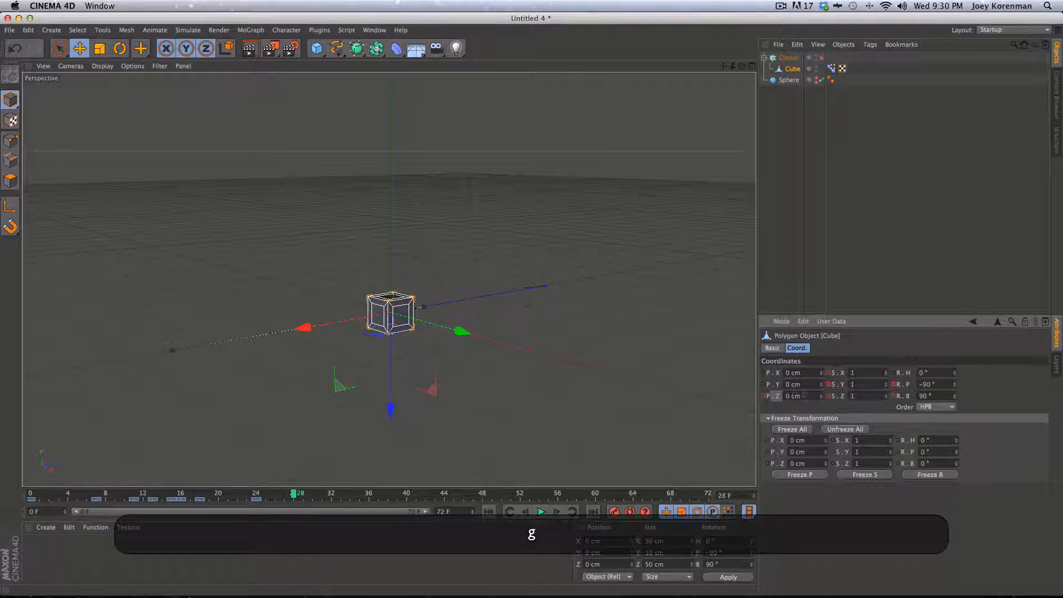
key("g")
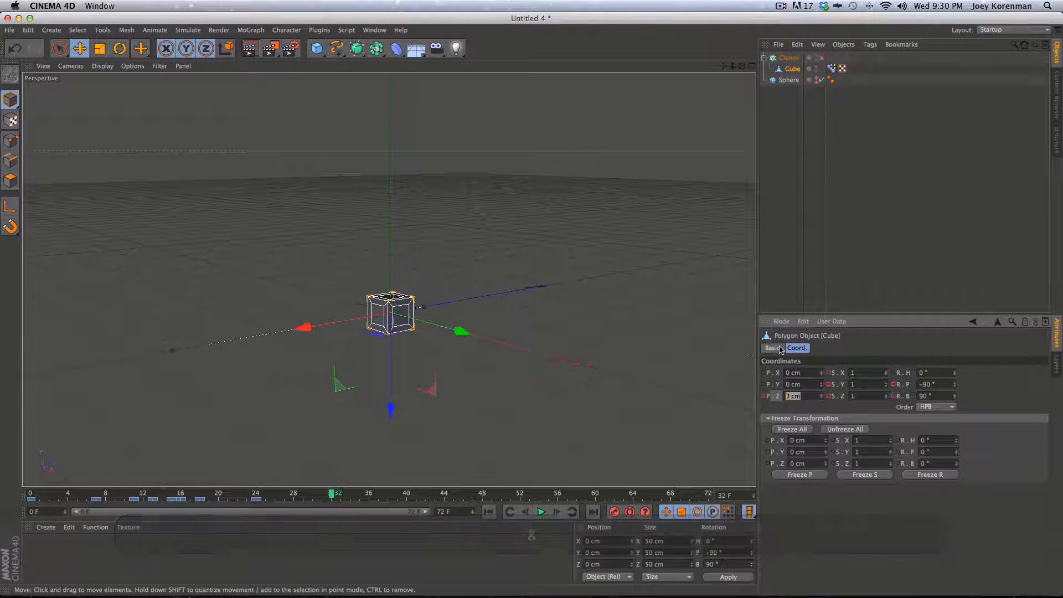
left_click_drag(817, 405, 767, 387)
type("-50")
key("super+Return")
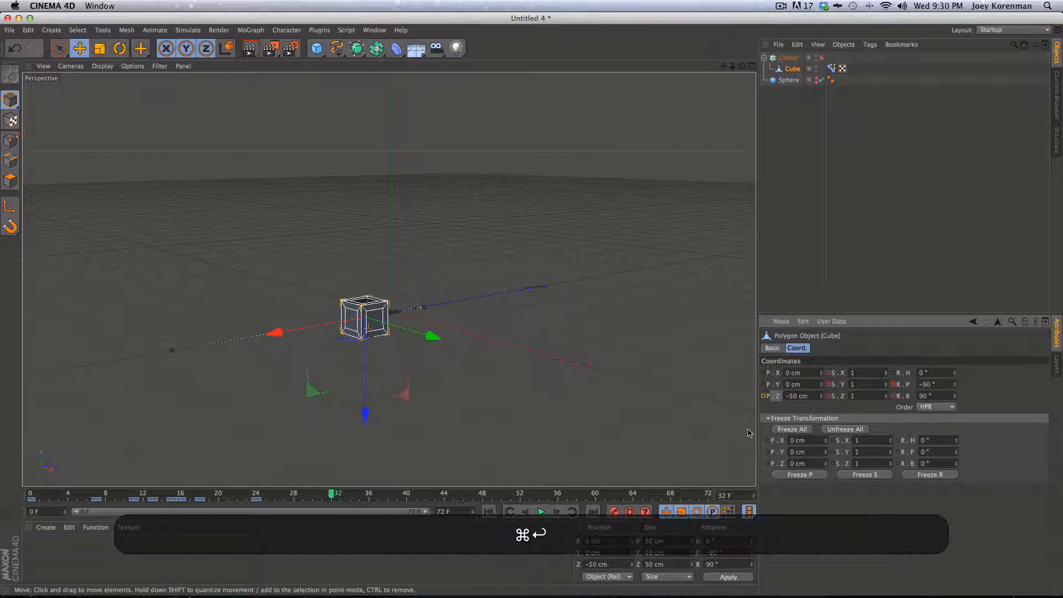
left_click(836, 278)
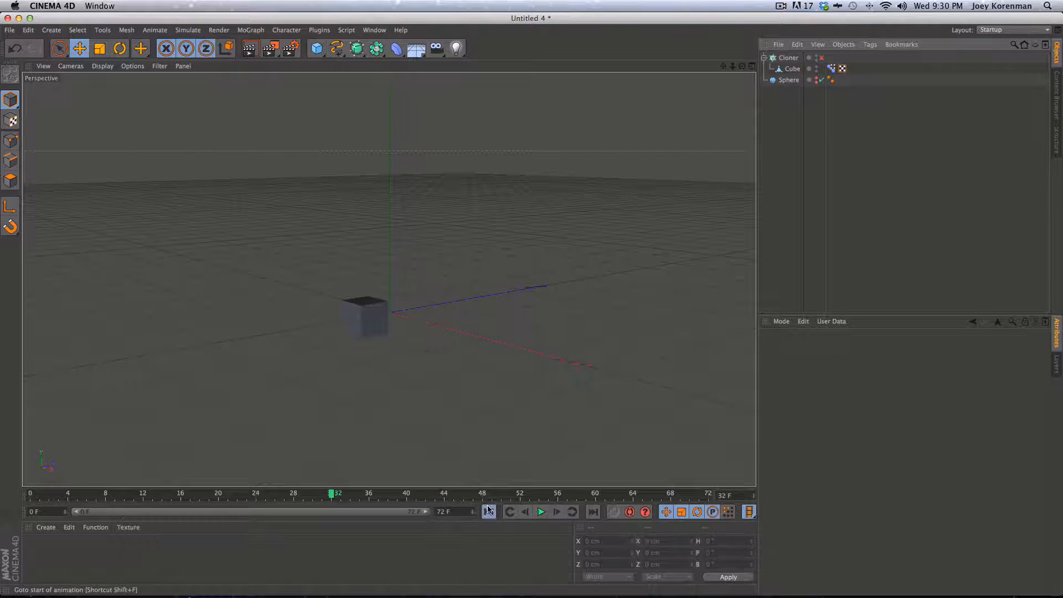
Preview the animation from the start, then re-enable the Cloner so cubes cover the sphere
key("shift+f")
key("F8")
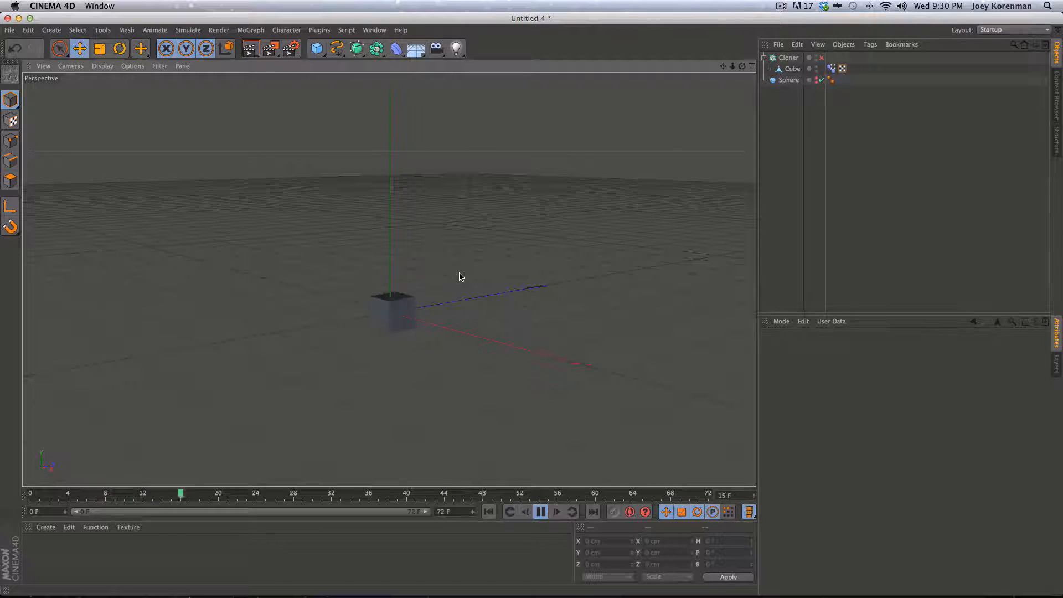
key("F8")
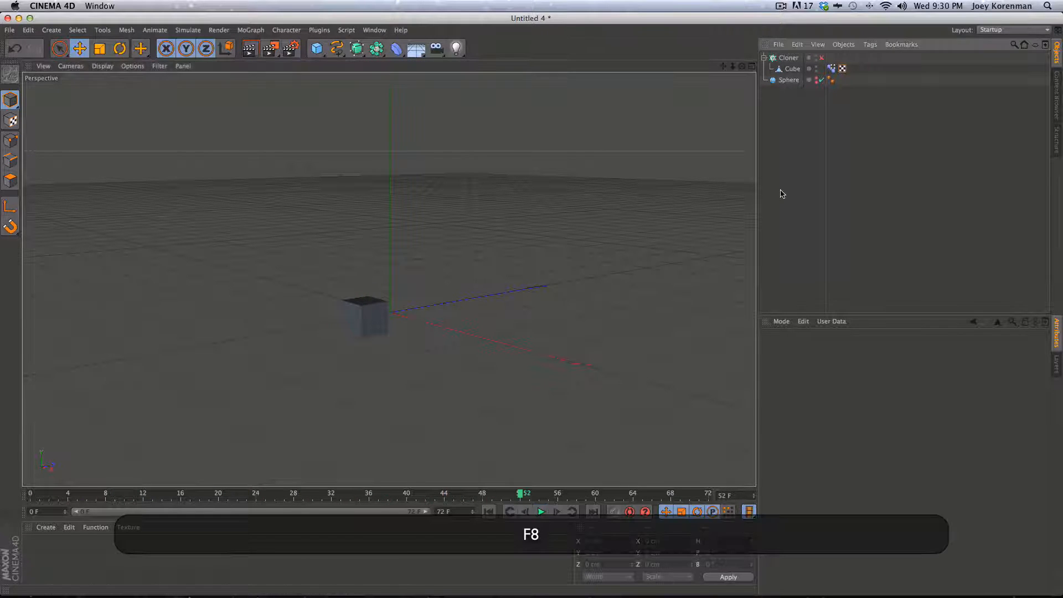
left_click(822, 58)
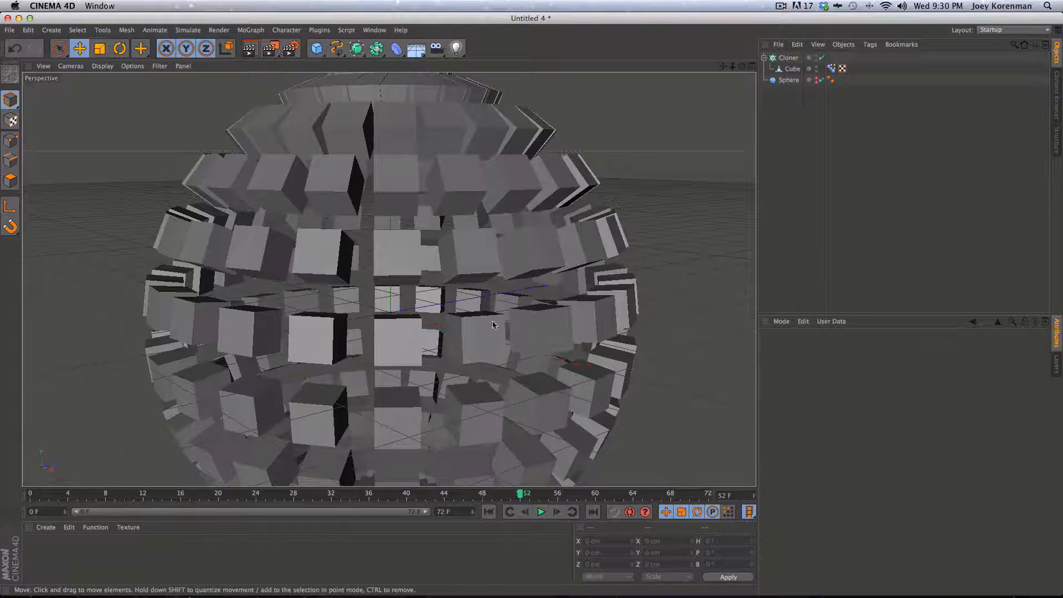
Save the scene as MographTimeOffset_r2.c4d
key("super")
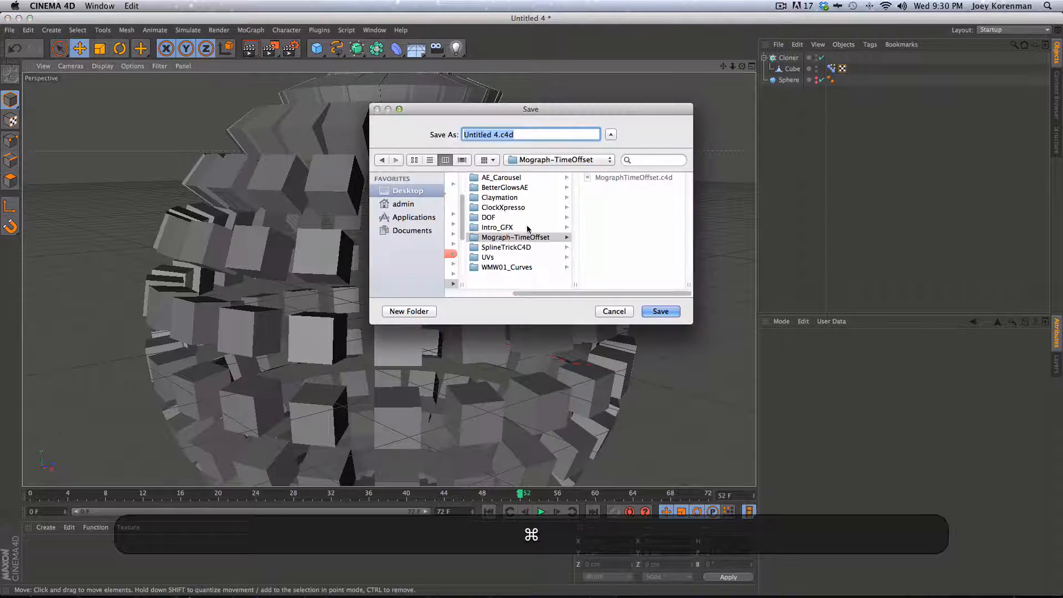
left_click(622, 176)
left_click(534, 135)
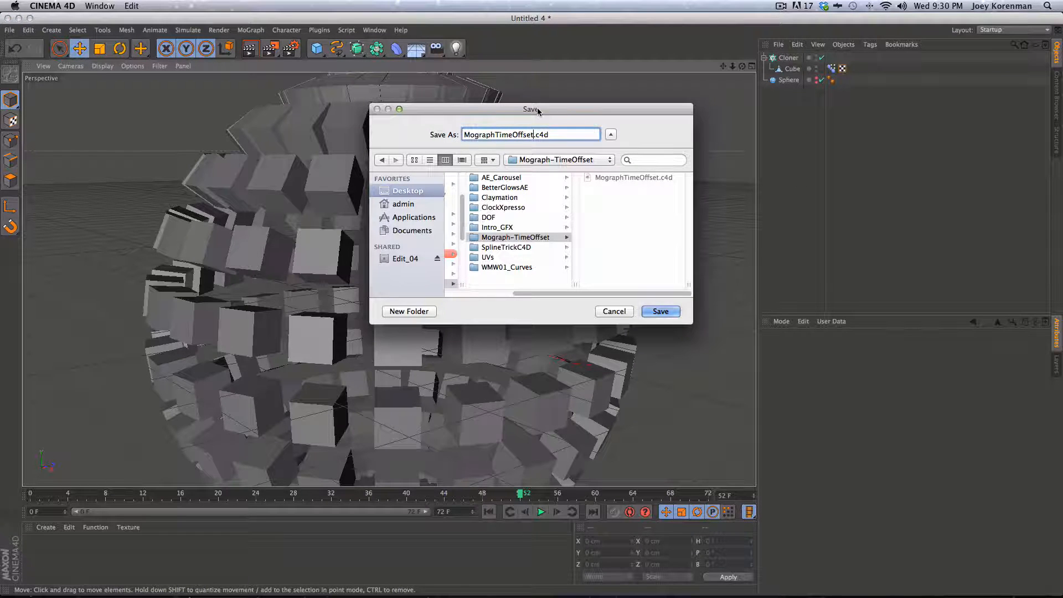
type("_r")
type("2")
key("Return")
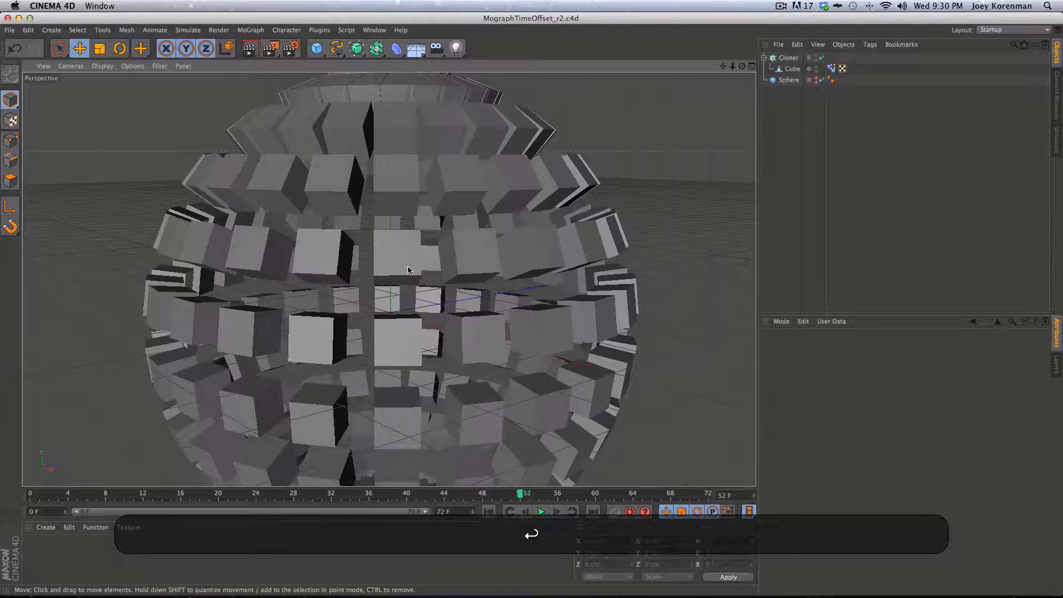
Render a 640x360 test of frames 0–60 to the Picture Viewer without saving a file
key("shift+r")
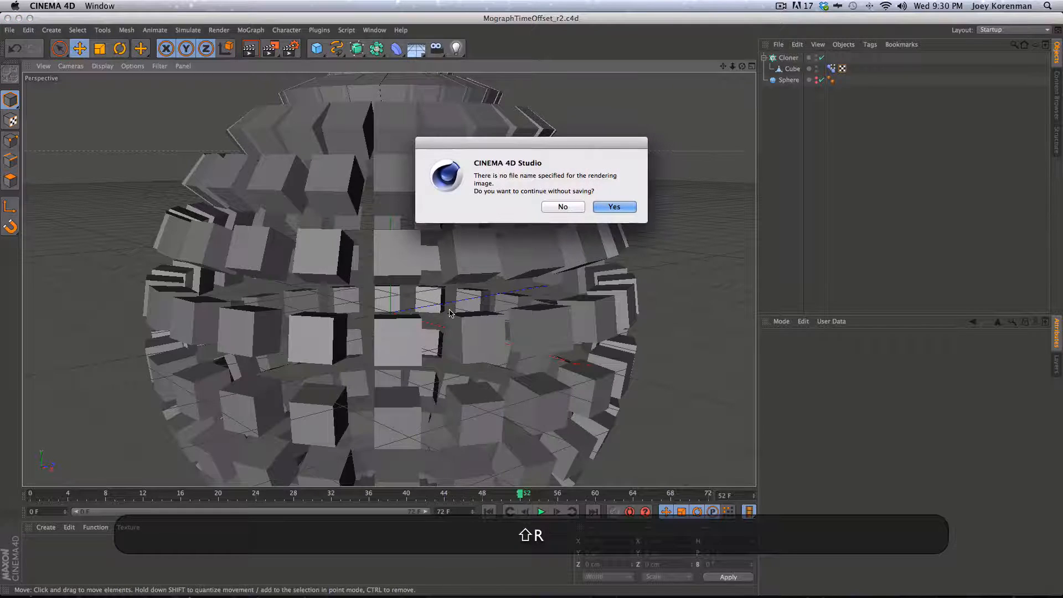
left_click(563, 207)
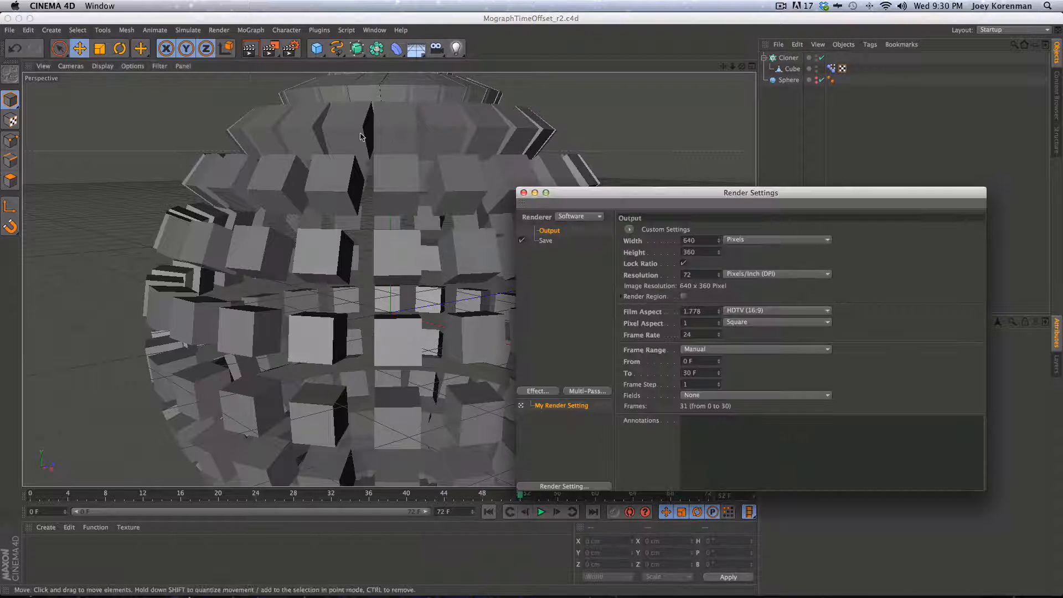
left_click(291, 49)
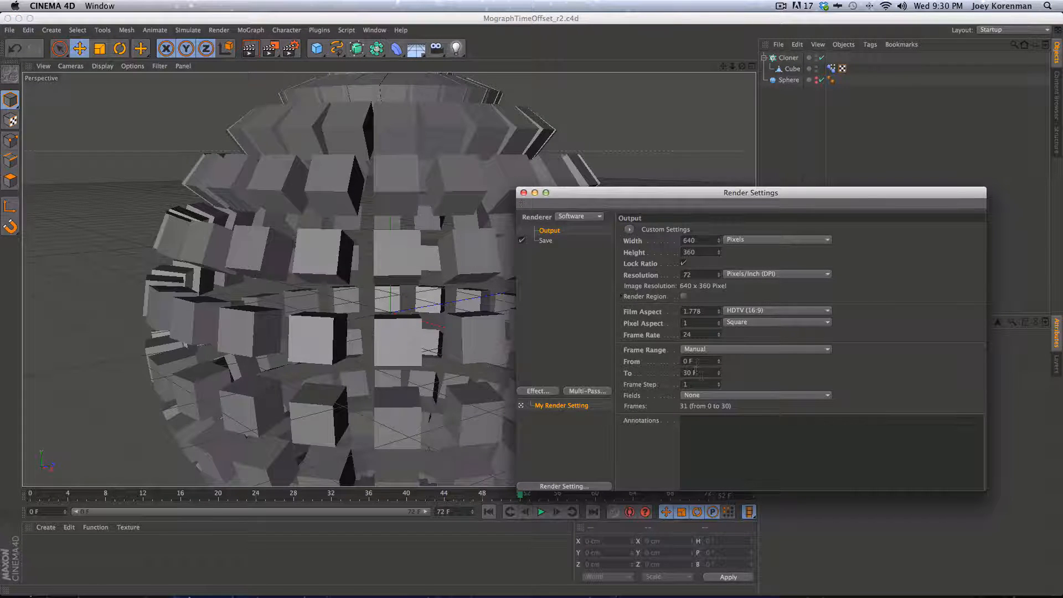
key("Return")
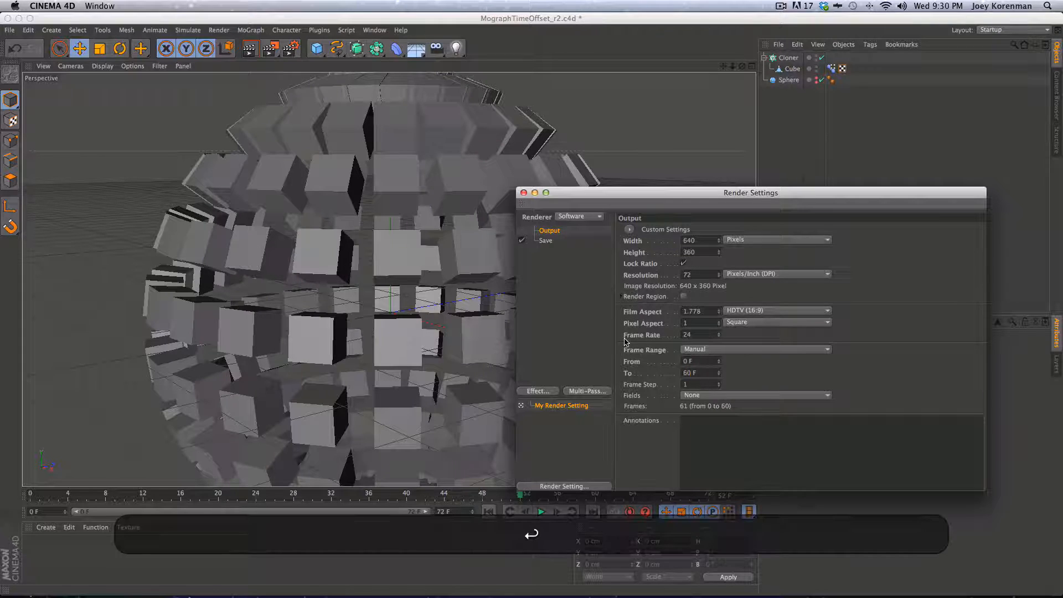
left_click(523, 193)
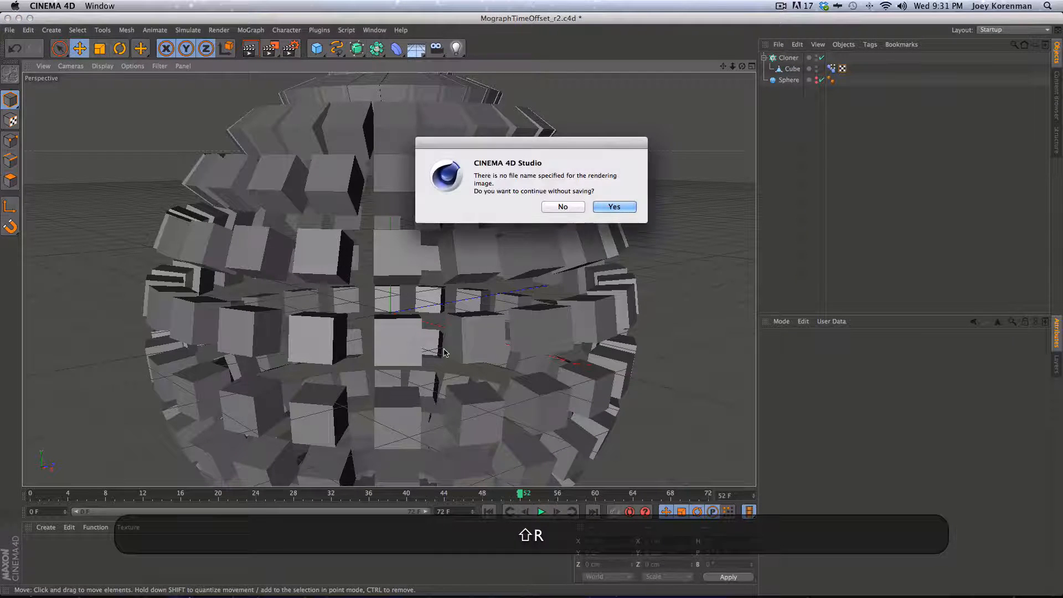
key("shift+Return")
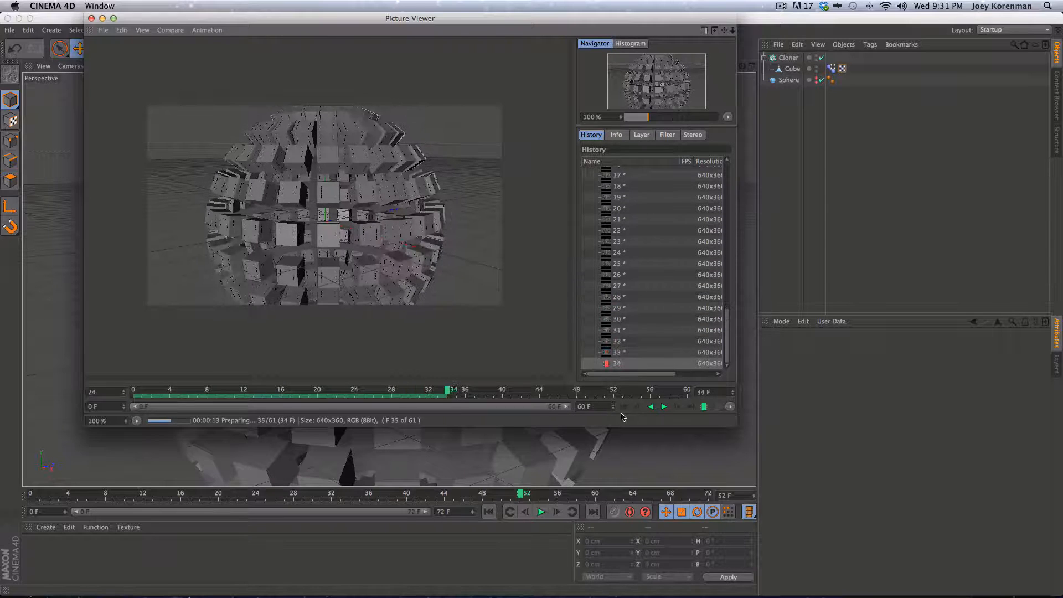
Play back the rendered test frames, close the Picture Viewer, and save the scene
left_click(665, 409)
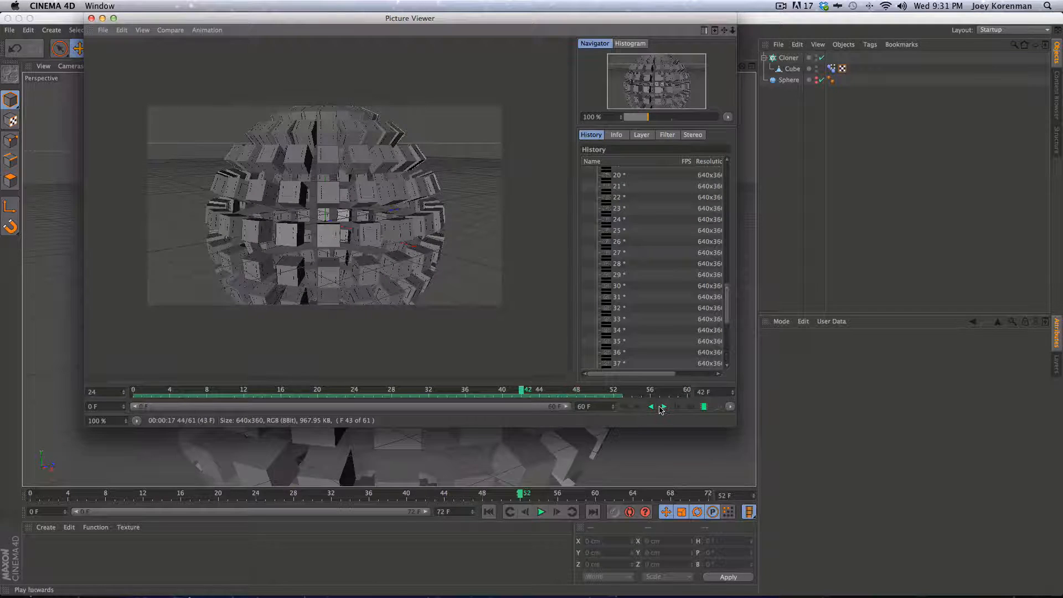
key("super+w")
left_click(625, 206)
key("super+s")
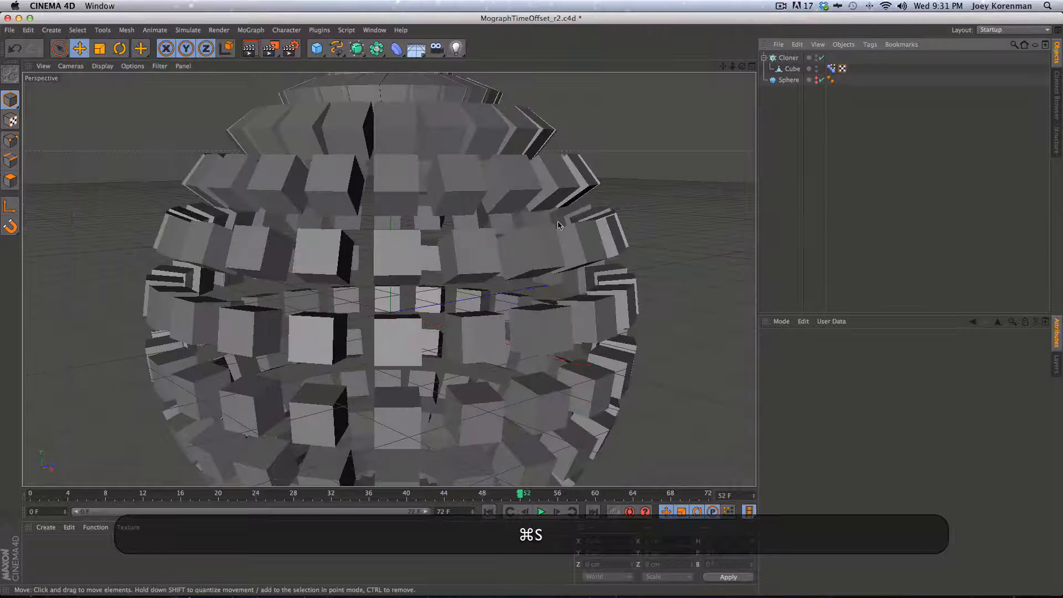
Disable the Cloner so only the single source cube remains
key("2")
left_click_drag(378, 322, 286, 378)
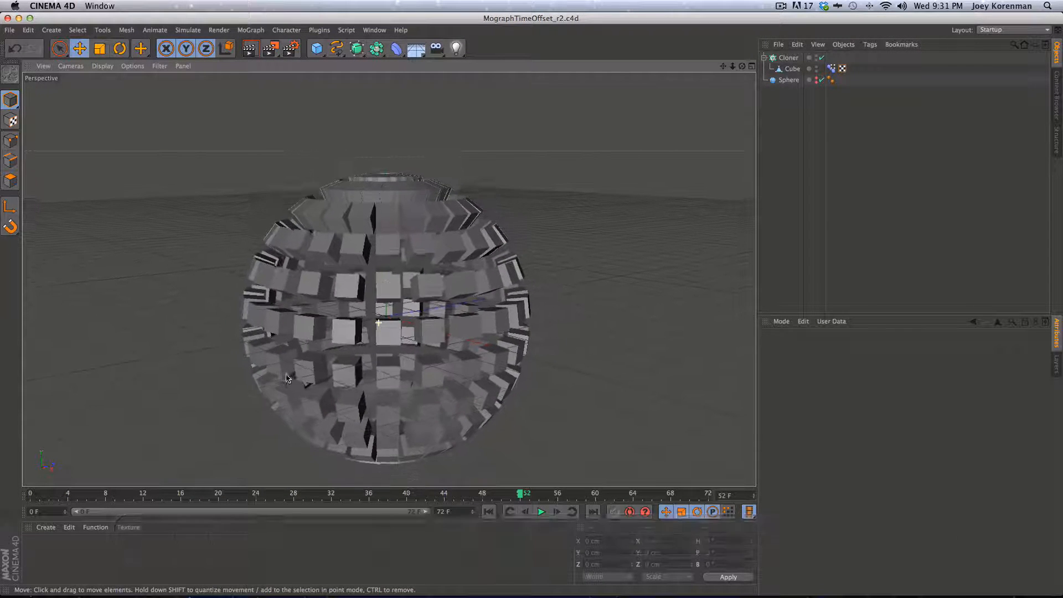
key("1")
left_click_drag(351, 361, 361, 327)
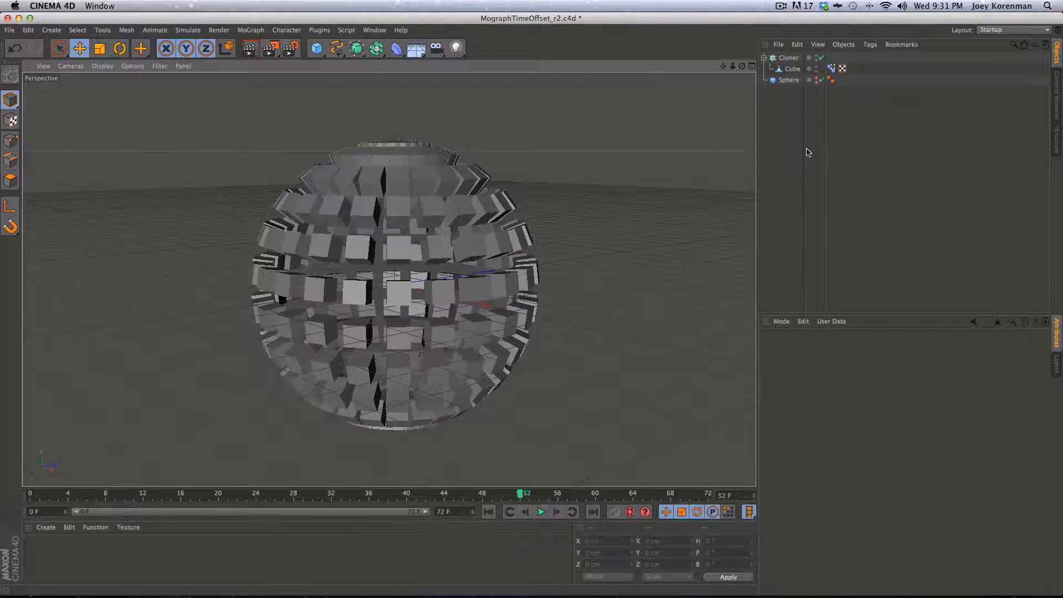
left_click(822, 57)
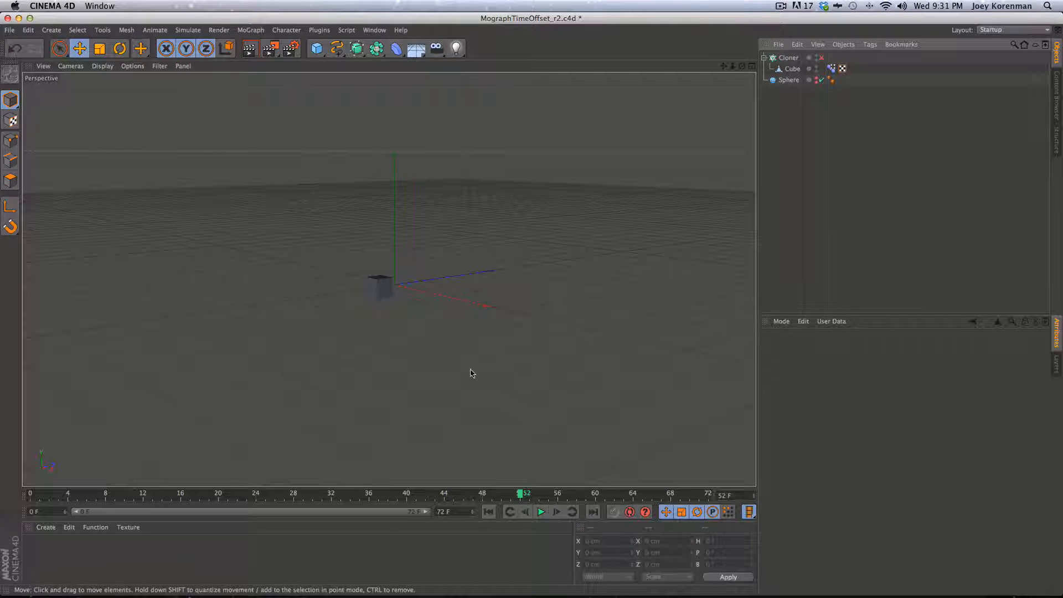
Move to frame 24 and select the Cube's Pose Morph tag
left_click_drag(475, 496, 229, 490)
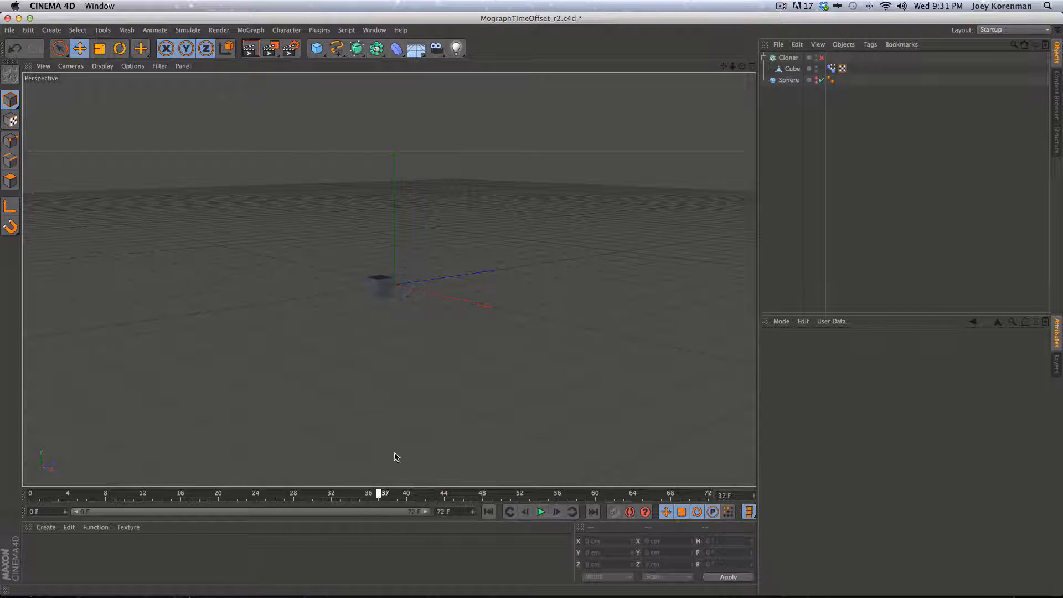
left_click_drag(395, 456, 397, 453)
key("2")
left_click_drag(469, 203, 549, 233)
left_click(790, 69)
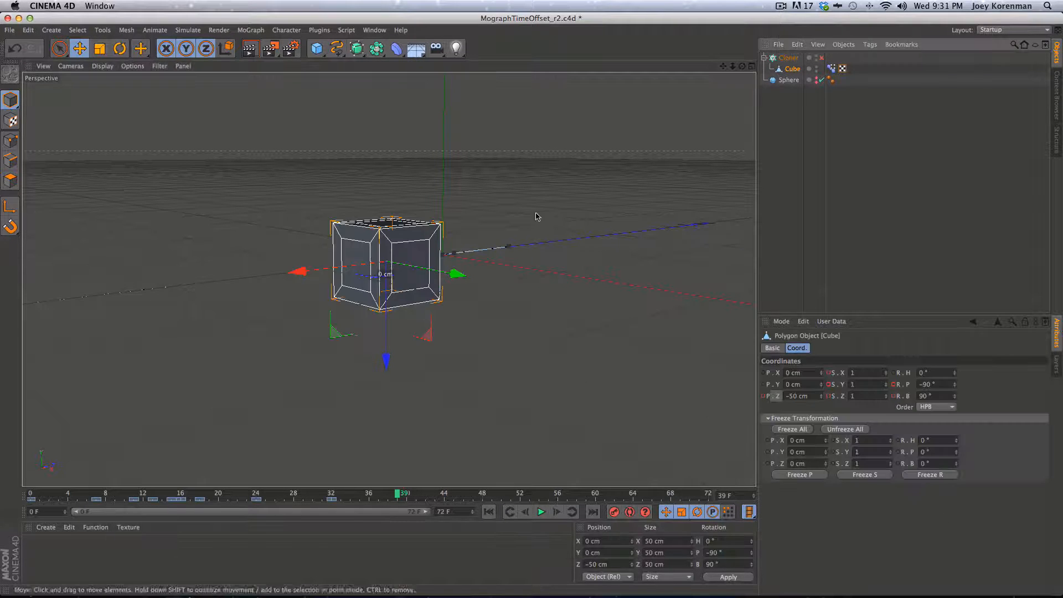
left_click_drag(299, 497, 334, 499)
left_click_drag(332, 497, 266, 497)
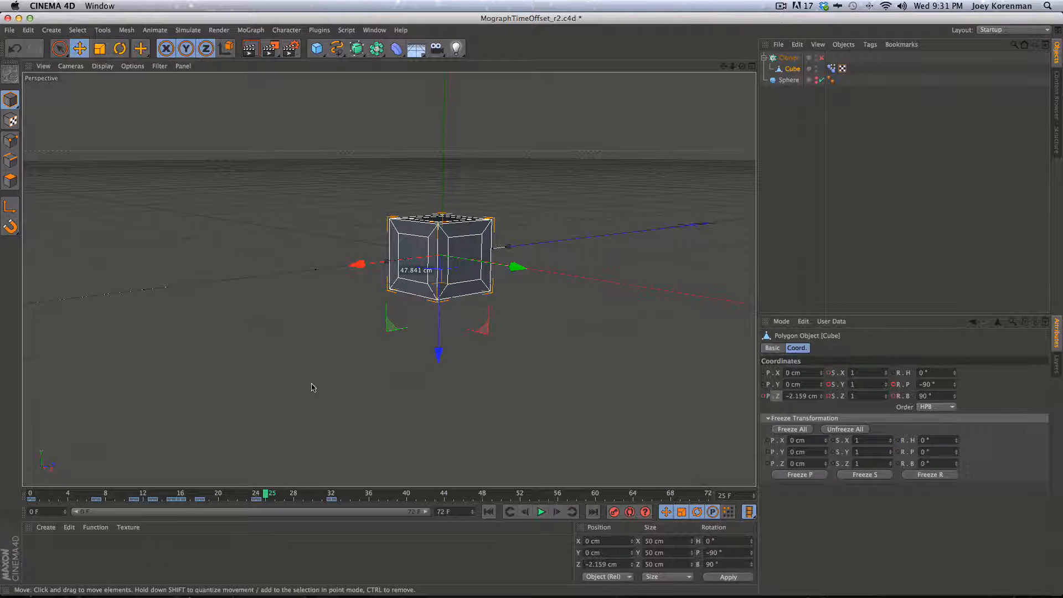
key("f")
left_click(831, 68)
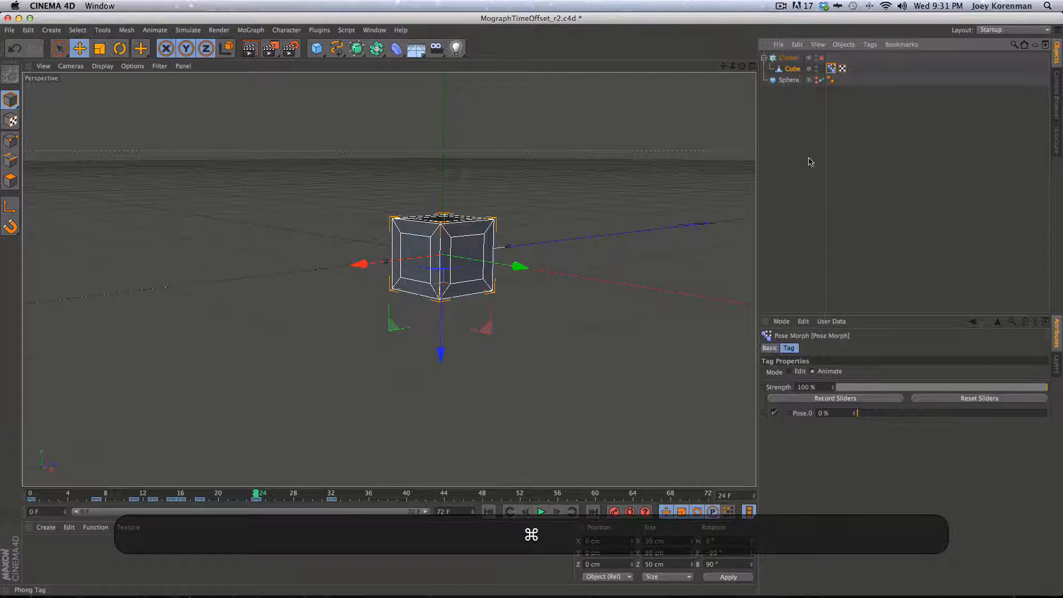
Keyframe Pose.0 at 0% on frame 24, then set it to 120% at frame 32
left_click(790, 413, "super")
key("super+g")
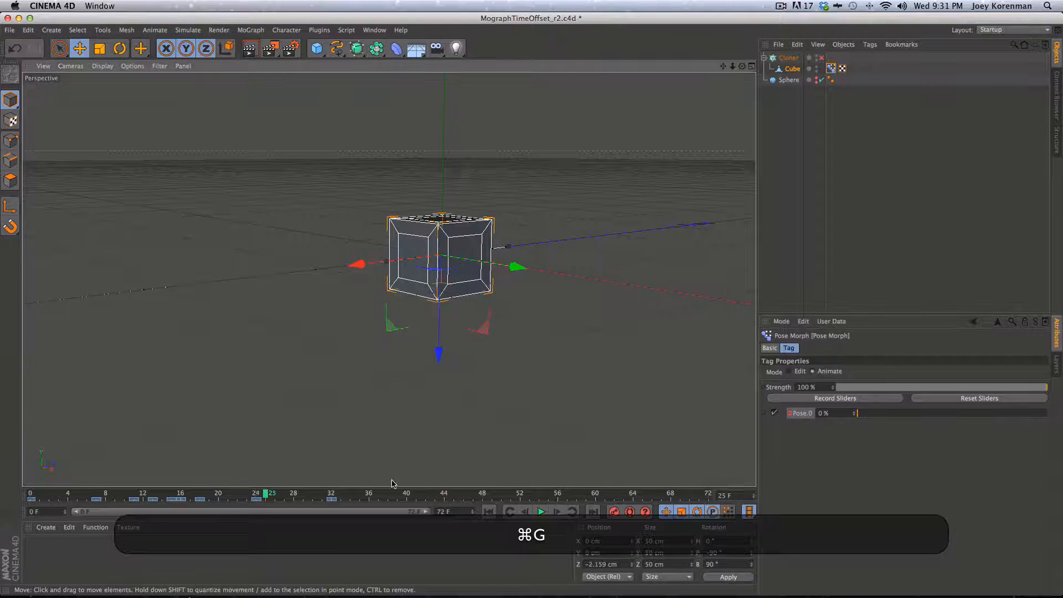
key("g")
key("g")
key("g")
key("g")
key("g")
key("g")
key("g")
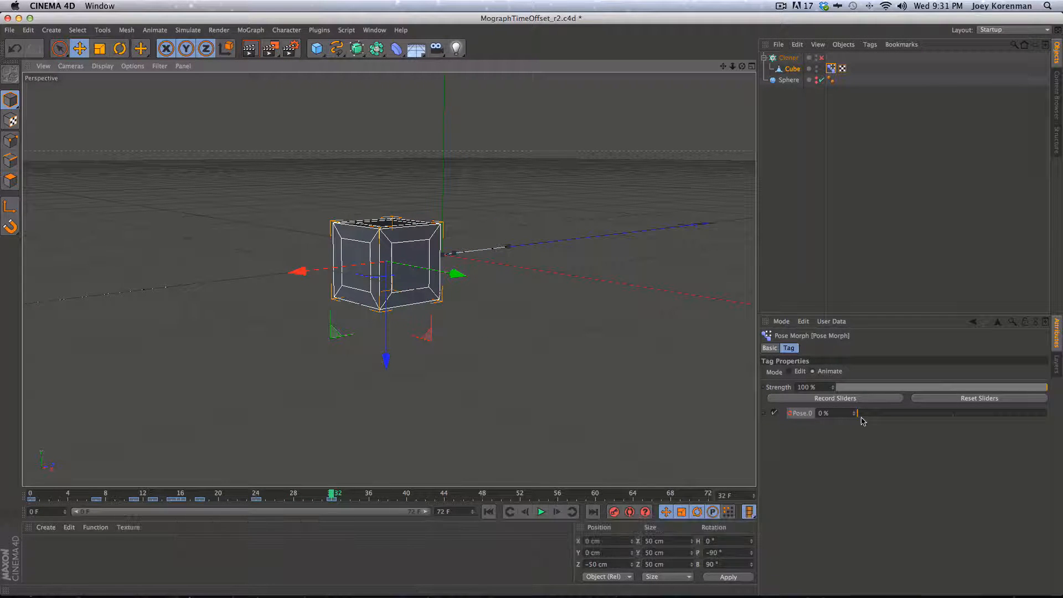
left_click_drag(856, 414, 847, 351)
left_click(828, 413)
type("120")
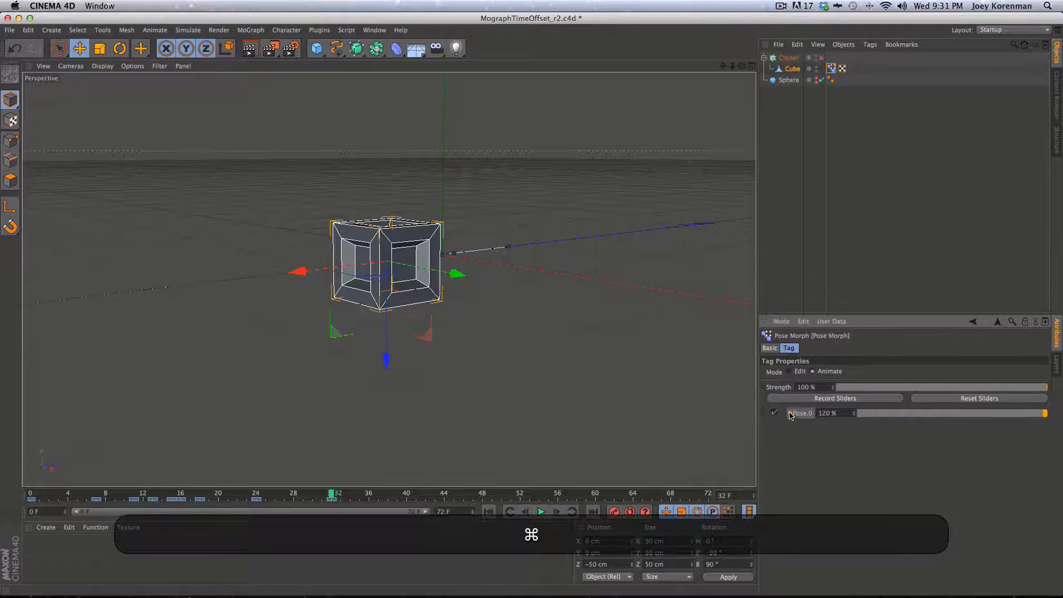
Set Pose.0 to 100% at frame 36 and keyframe it
key("g")
key("g")
key("g")
key("g")
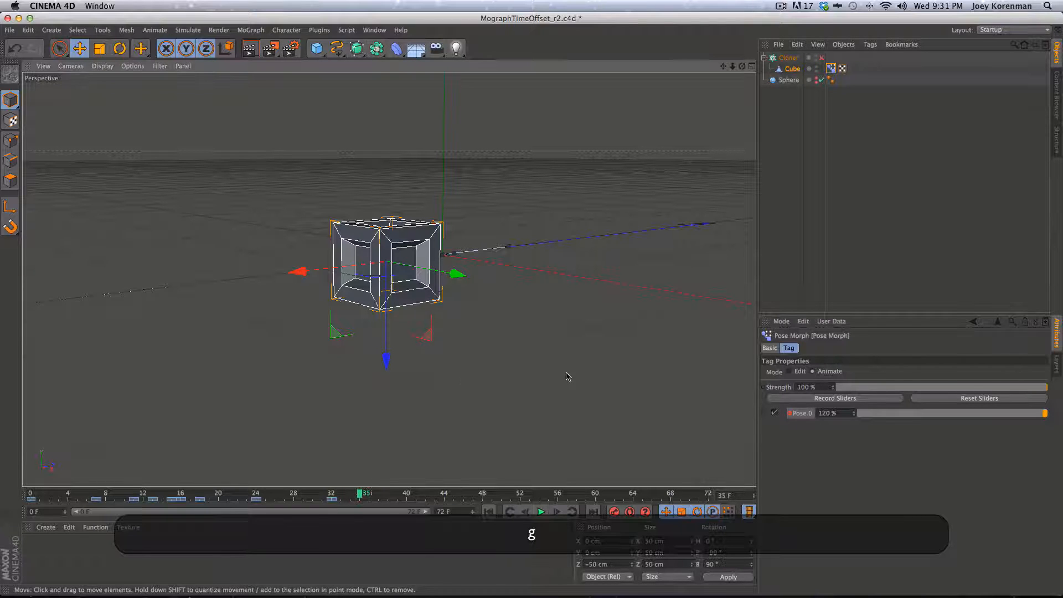
double_click(828, 413)
type("100")
key("Return")
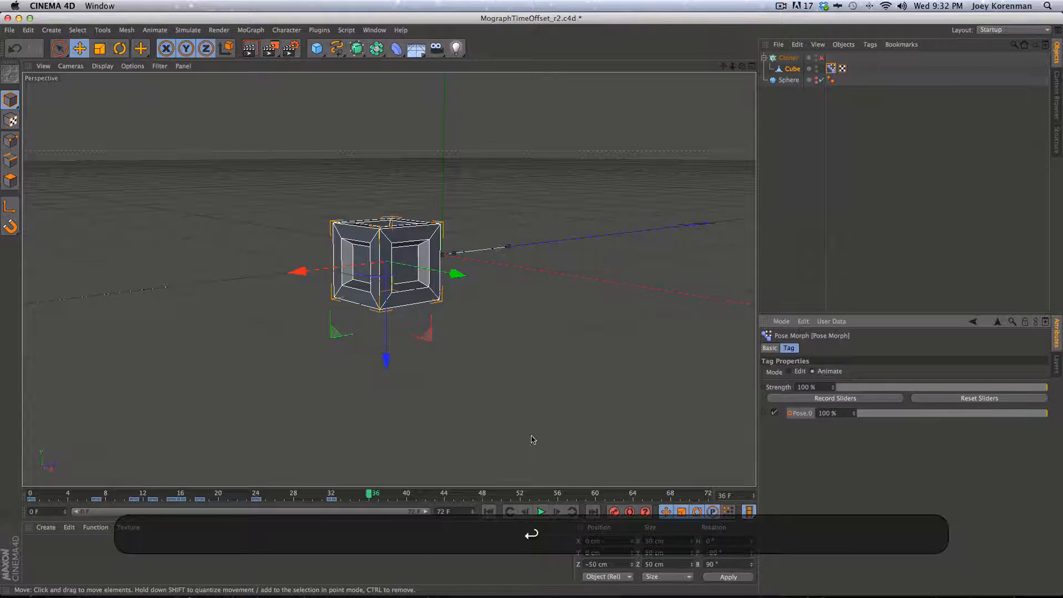
left_click(792, 414, "super")
left_click(808, 221)
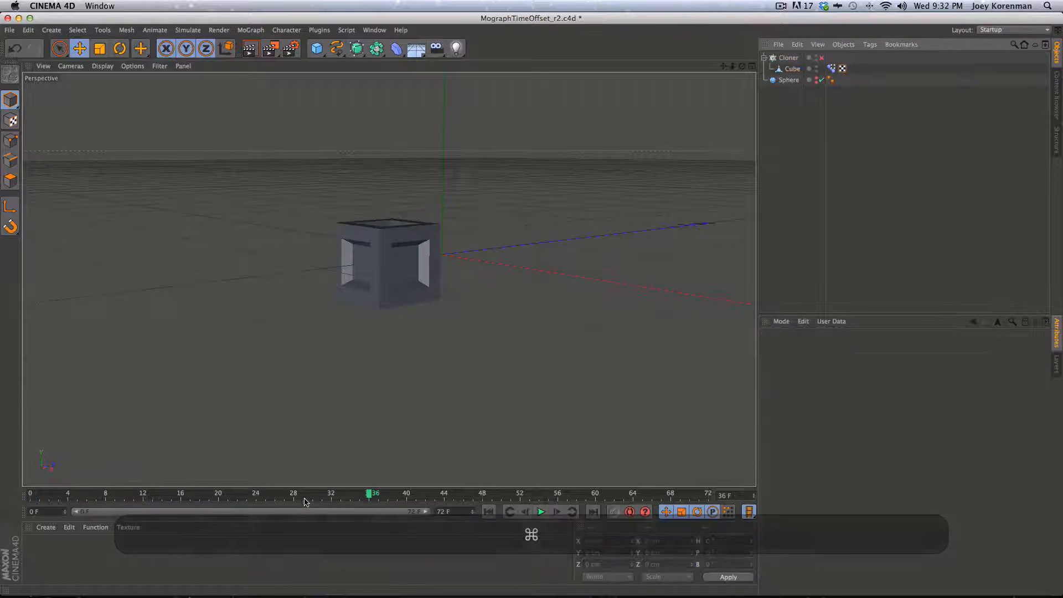
Preview the panel-opening animation from the start, stop at frame 39, and save
left_click_drag(303, 496, 78, 489)
key("F8")
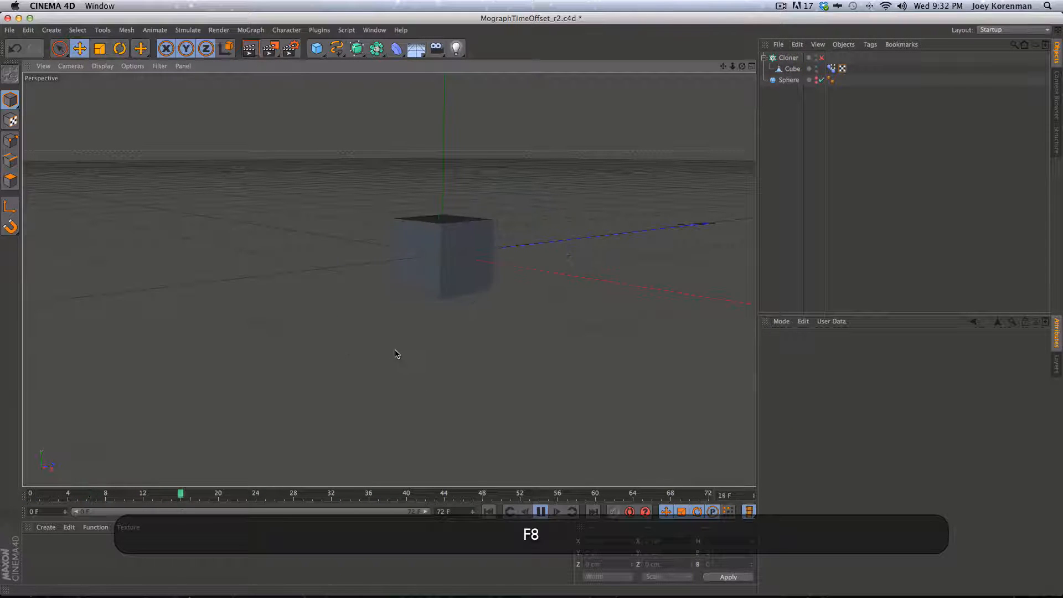
key("F8")
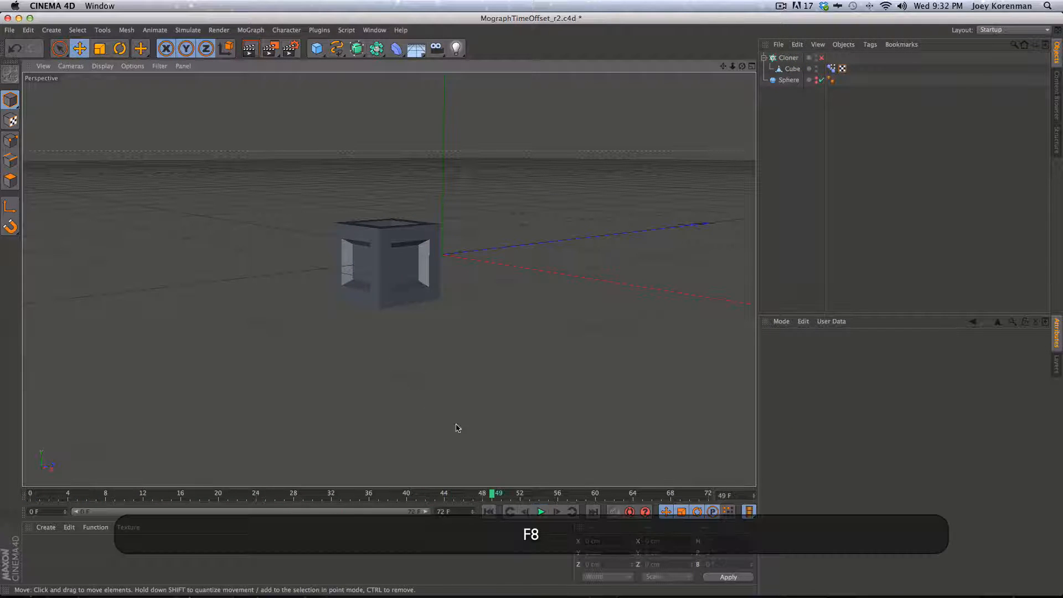
left_click(488, 511)
key("F8")
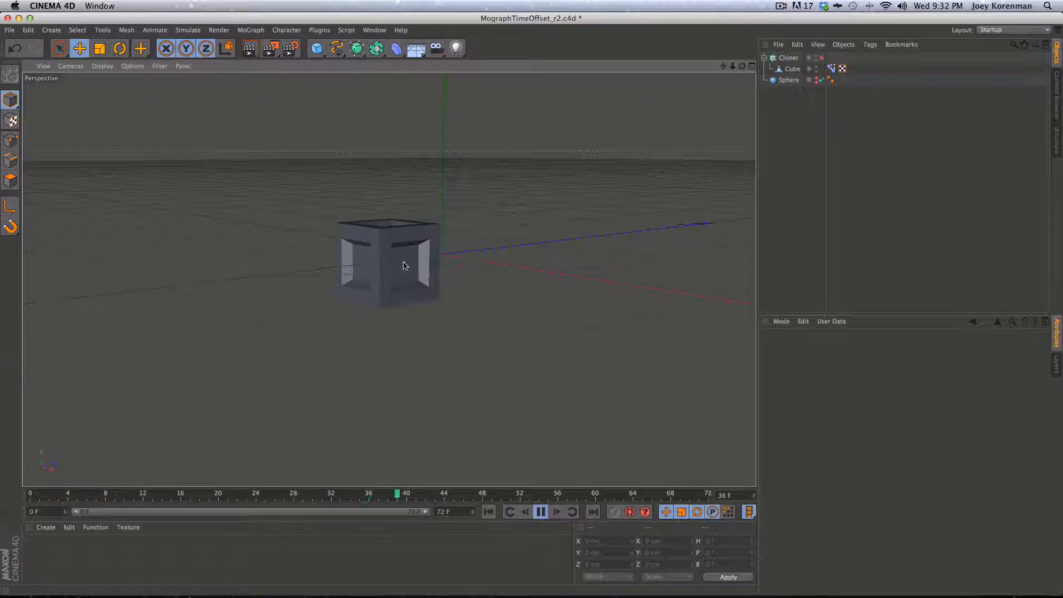
key("F8")
key("F8")
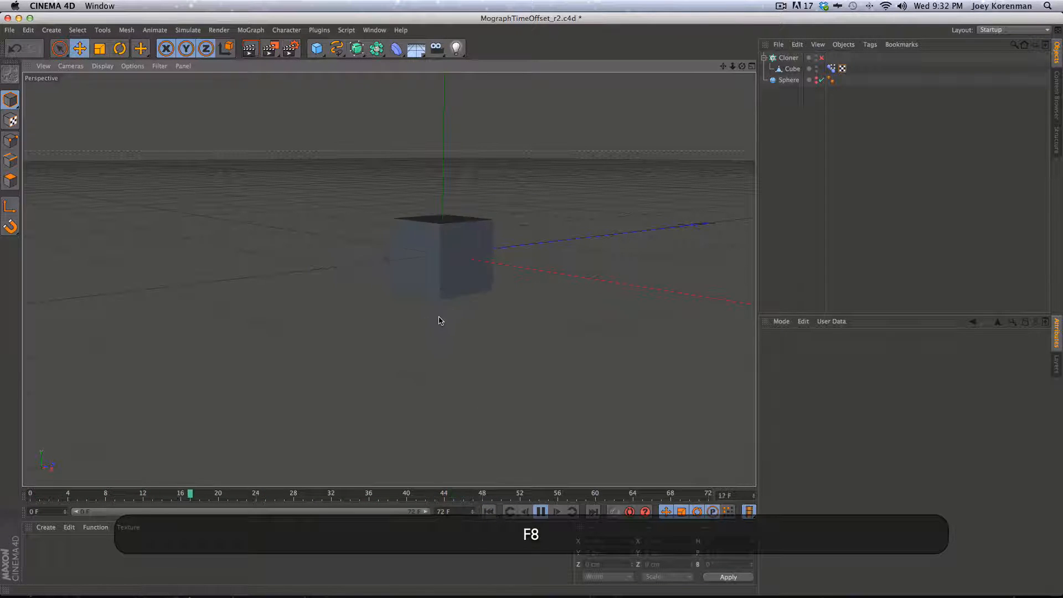
key("F8")
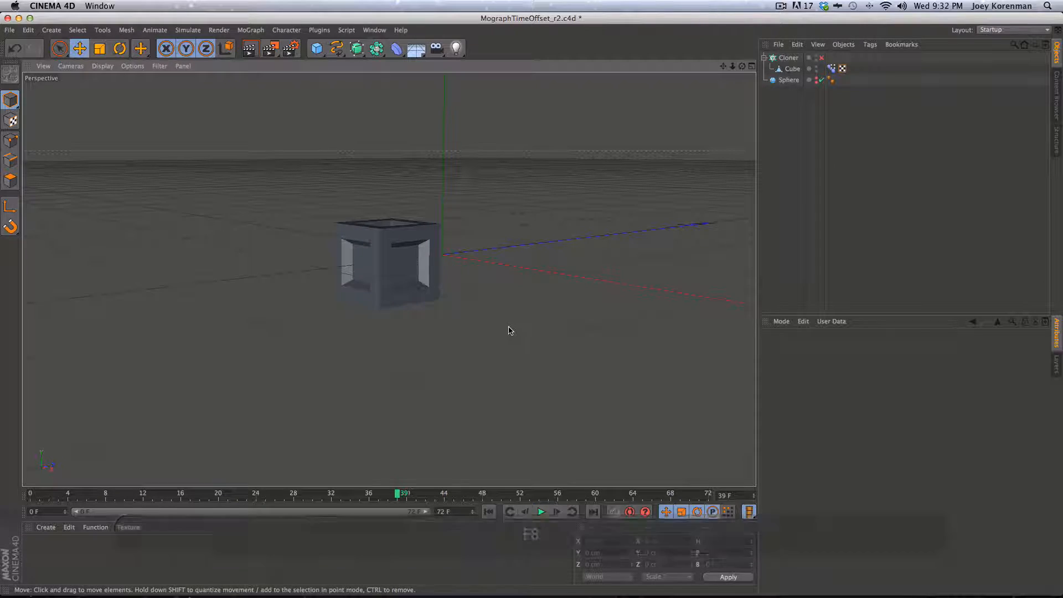
key("super+s")
Re-enable the Cloner and reframe the viewport on the sphere of cubes
left_click(821, 58)
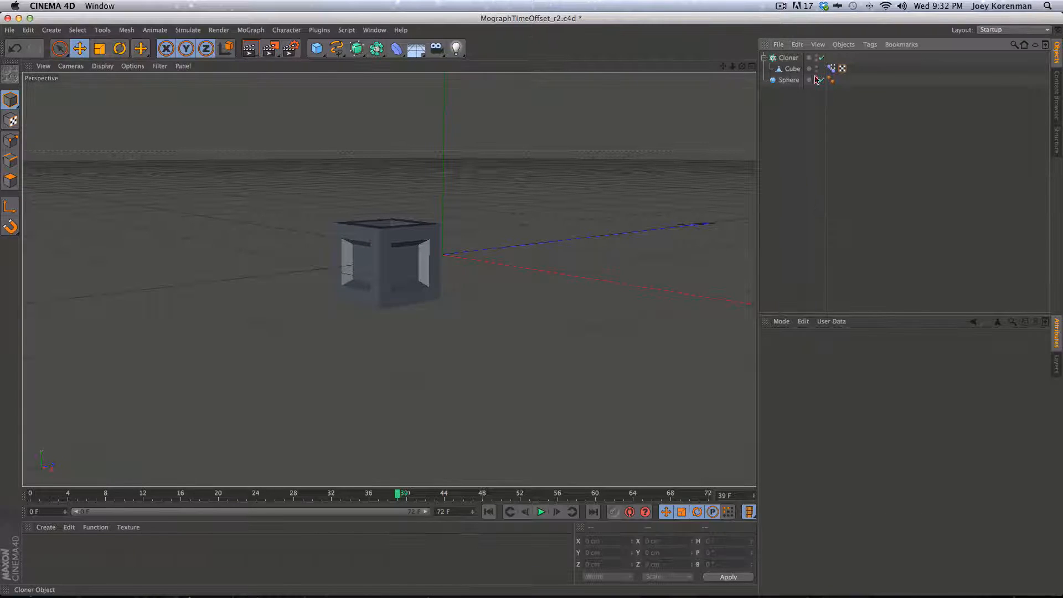
key("2")
left_click_drag(442, 359, 182, 447)
key("1")
left_click_drag(470, 382, 405, 334)
key("2")
left_click_drag(443, 332, 380, 256)
key("1")
key("2")
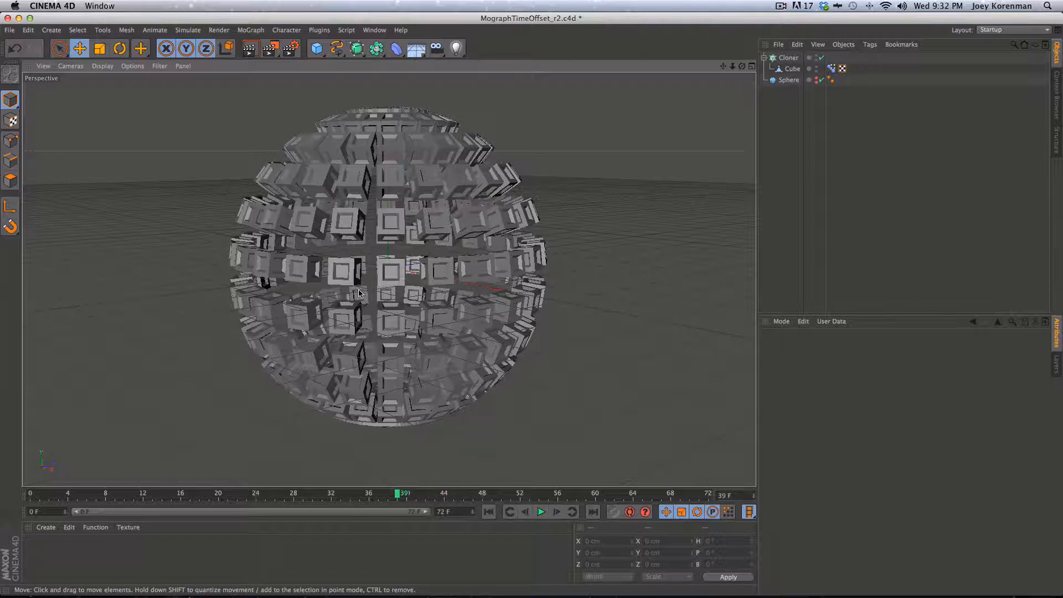
Recentre the sphere, save as MographTimeOffset_r2.c4d, and open the Content Browser
key("1")
left_click_drag(358, 293, 562, 263)
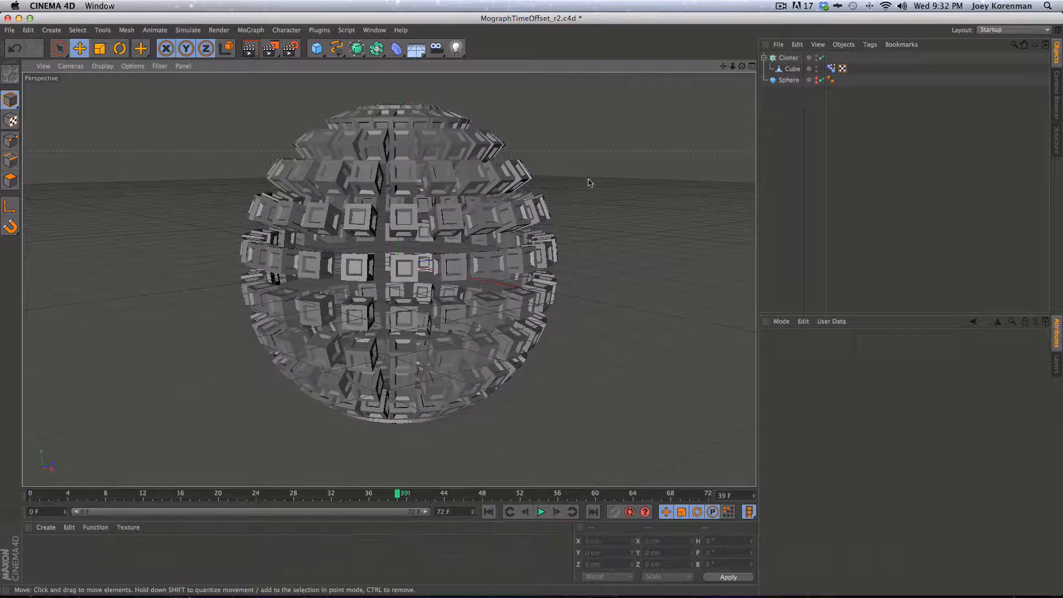
key("super+s")
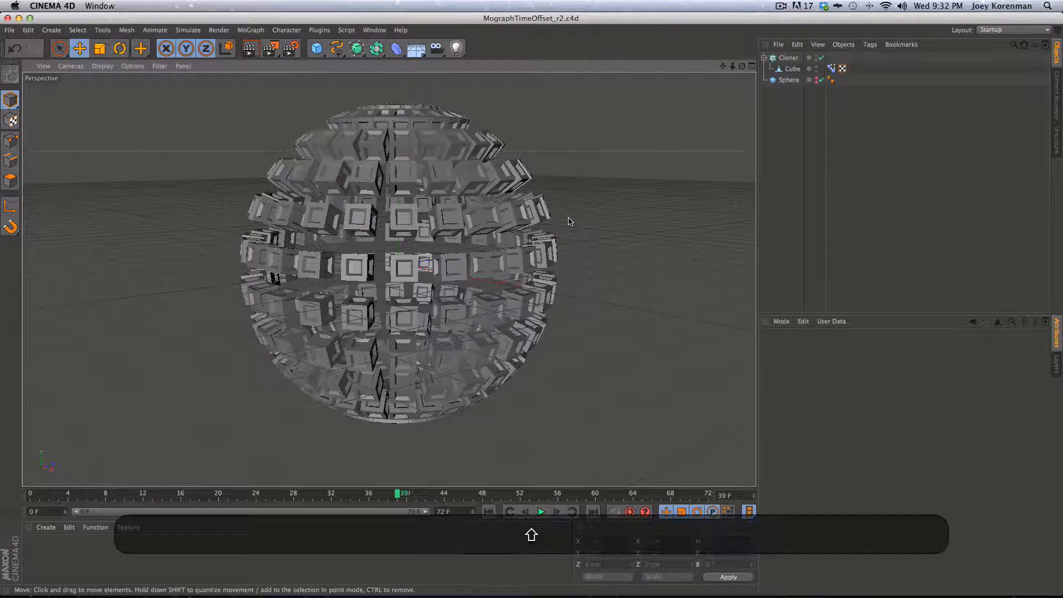
key("shift+F8")
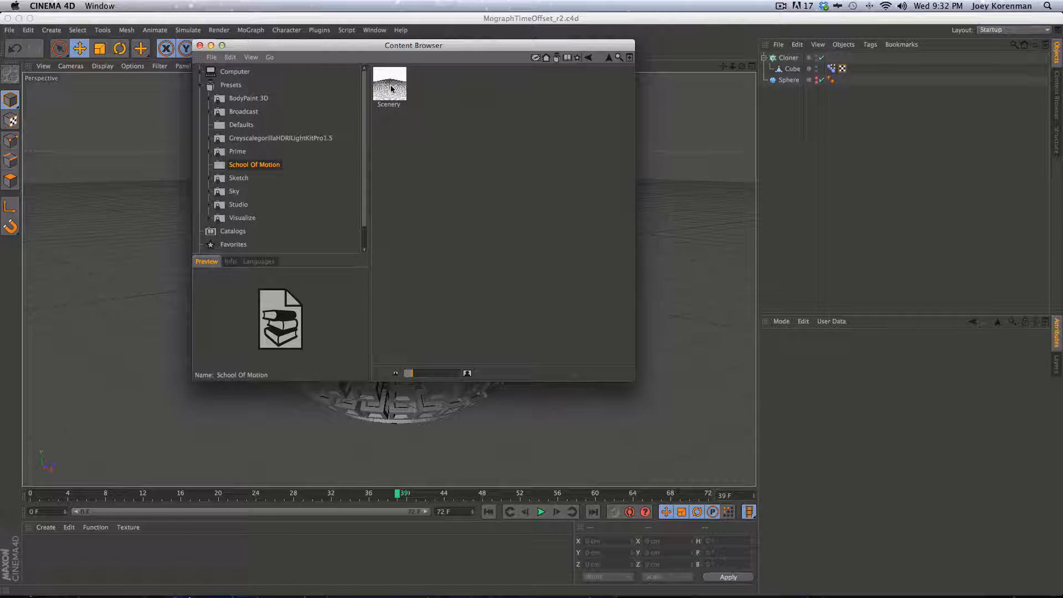
Add the Scenery preset to the scene and move it below Sphere in the Object Manager
left_click_drag(390, 84, 785, 176)
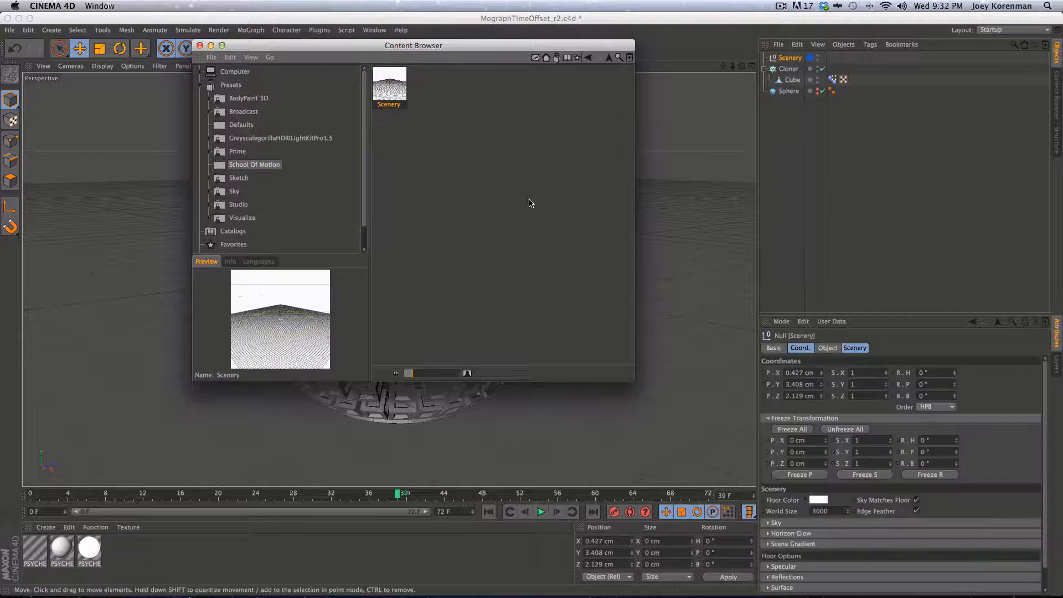
left_click(200, 46)
left_click(816, 182)
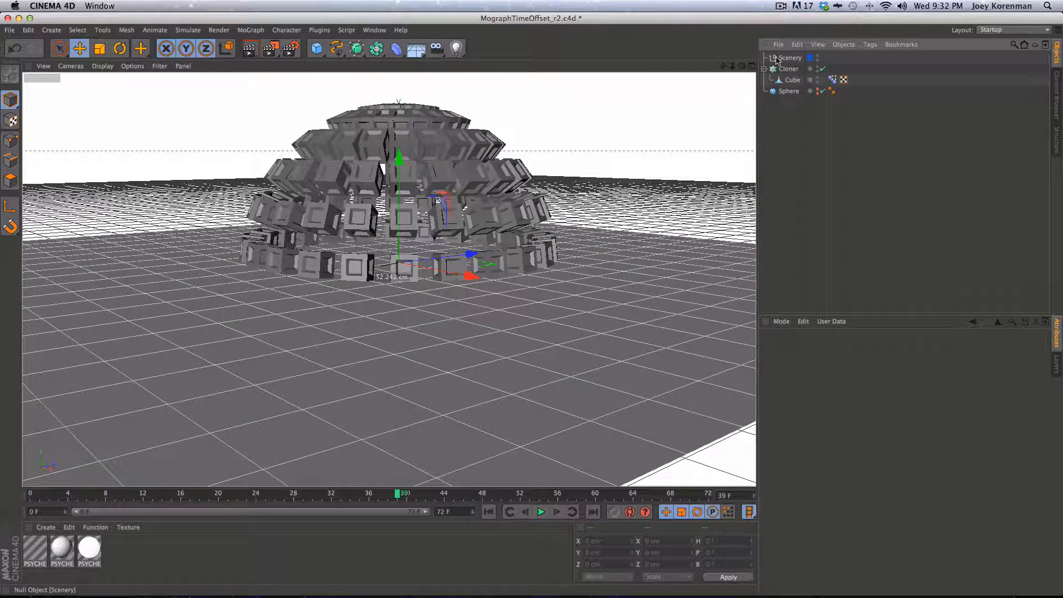
left_click_drag(789, 58, 786, 147)
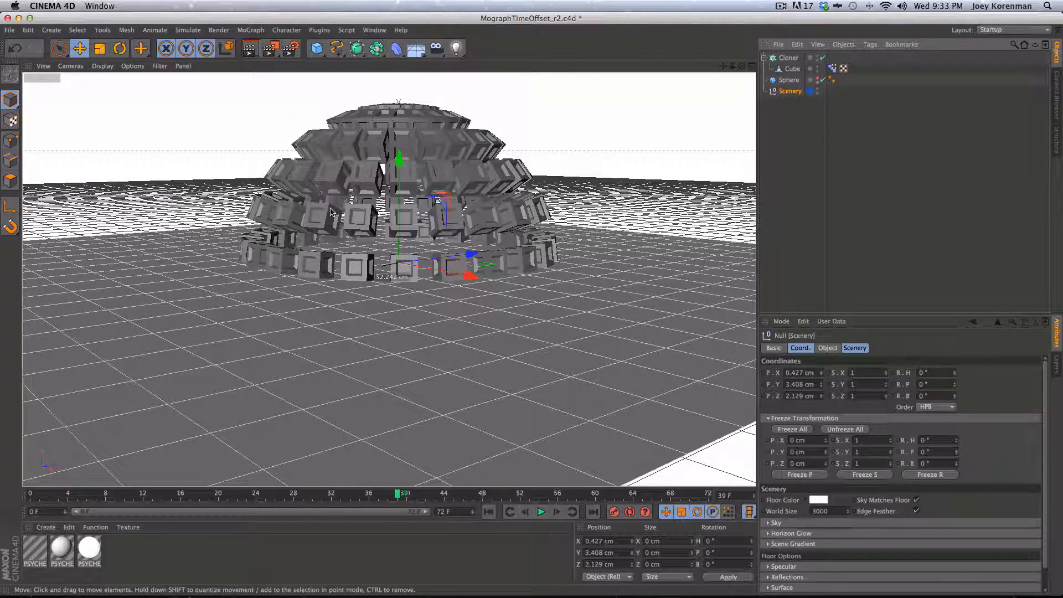
key("1")
key("2")
left_click_drag(441, 323, 365, 370)
Lift the Sphere to Y 428.205 cm so the cube ball floats above the floor
key("1")
key("3")
key("1")
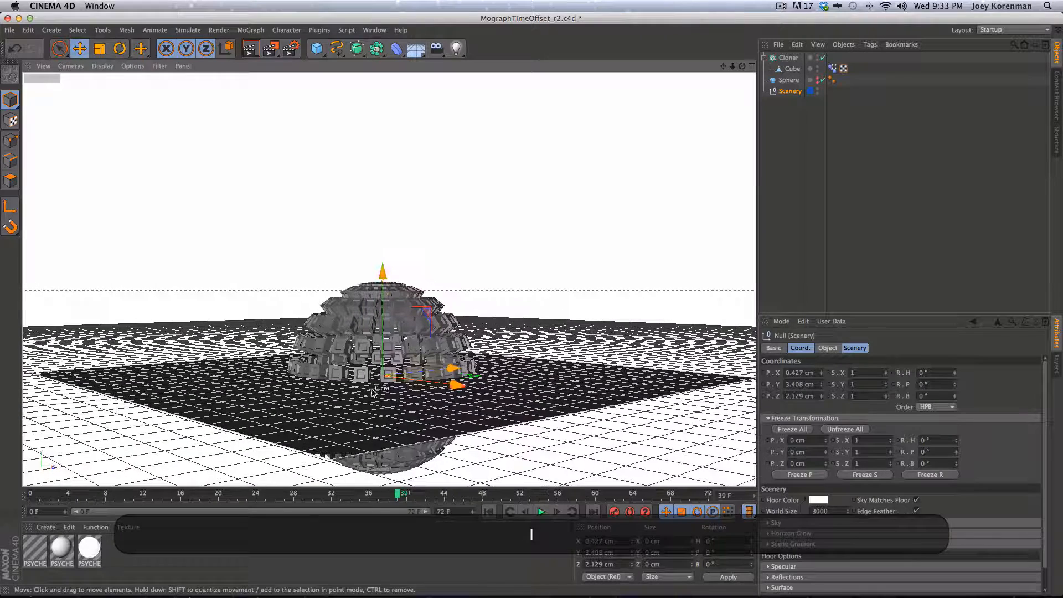
left_click(789, 81)
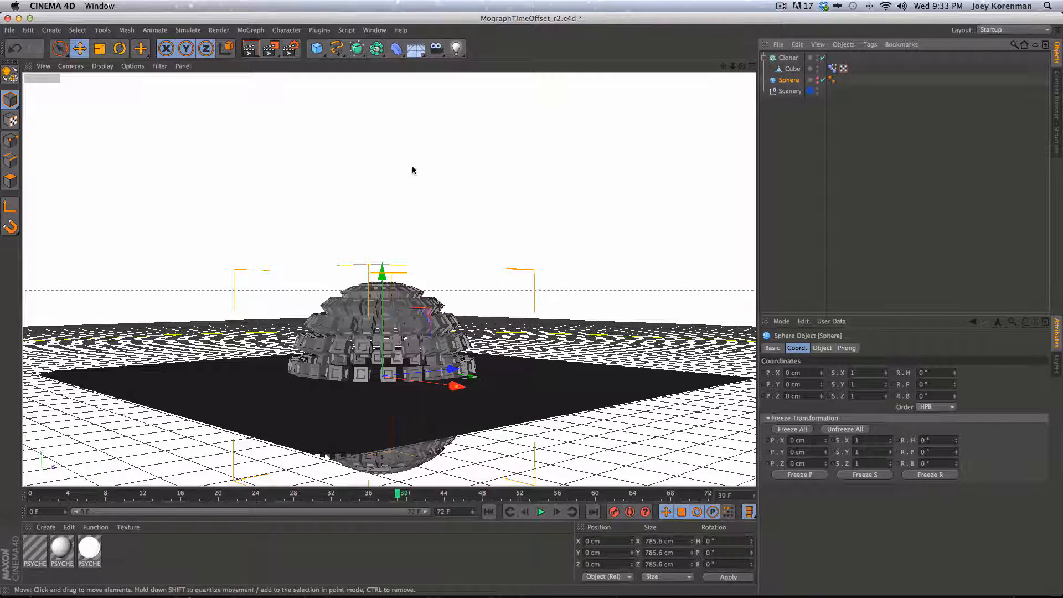
key("3")
left_click_drag(436, 326, 438, 360)
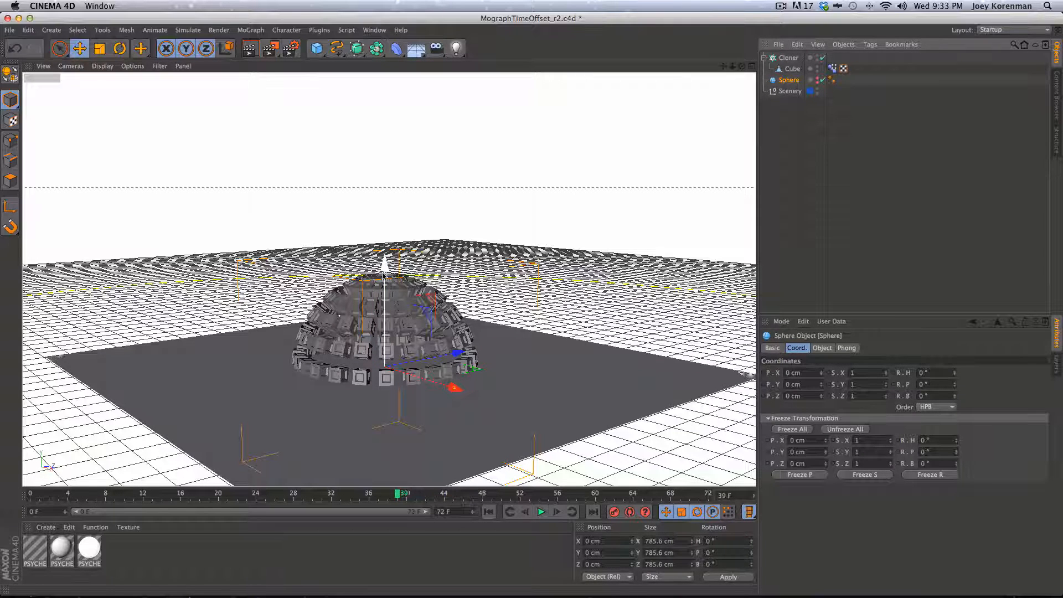
left_click_drag(385, 267, 389, 155)
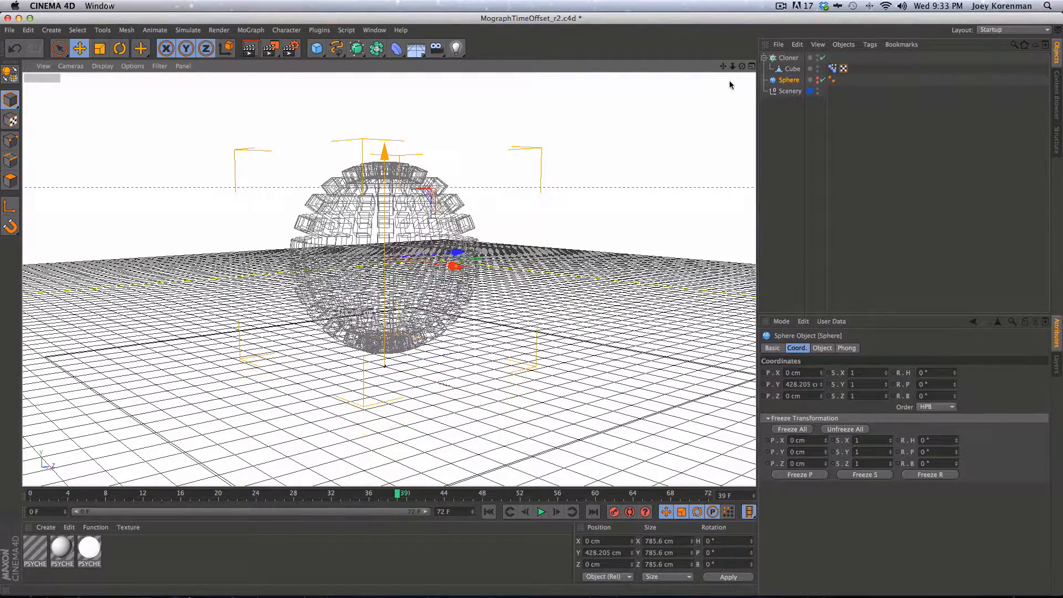
Save the scene with Cmd+S and select the Scenery object
key("3")
mouse_move(430, 345)
left_mouse_down()
mouse_move(431, 310)
mouse_move(429, 345)
left_mouse_up()
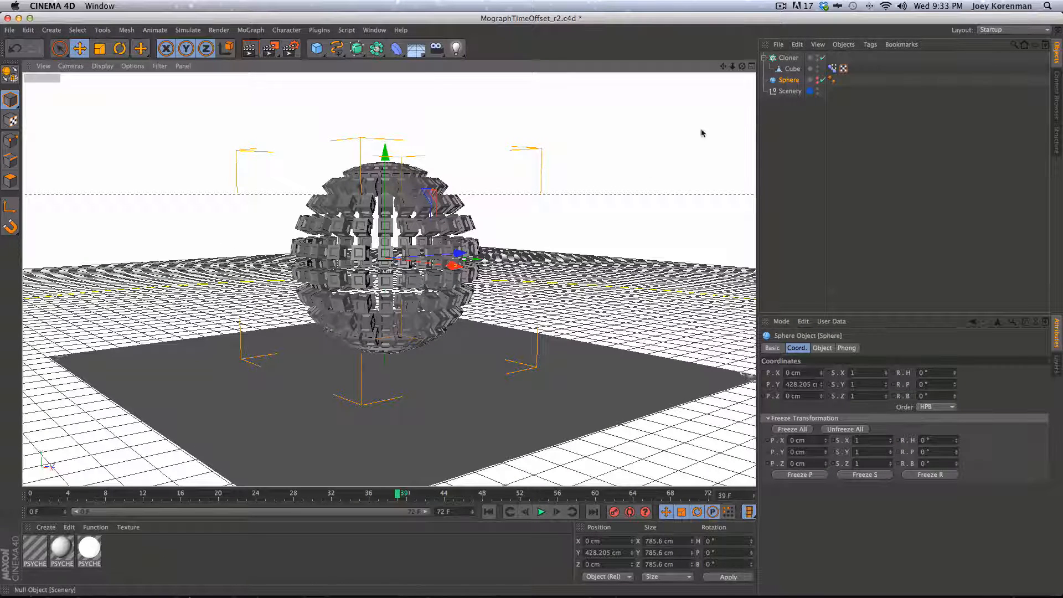
key("super+s")
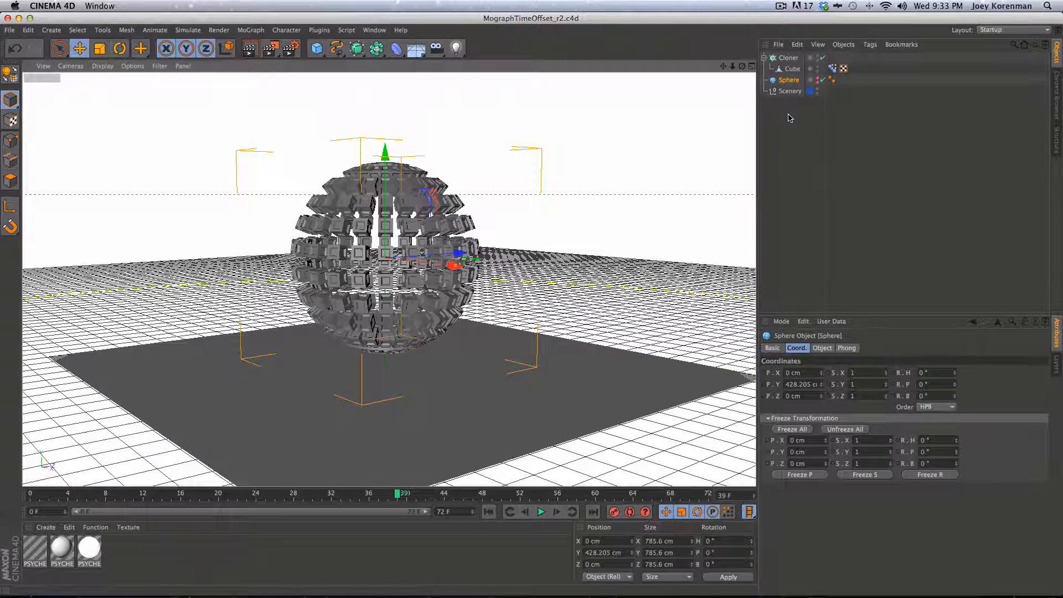
left_click(788, 92)
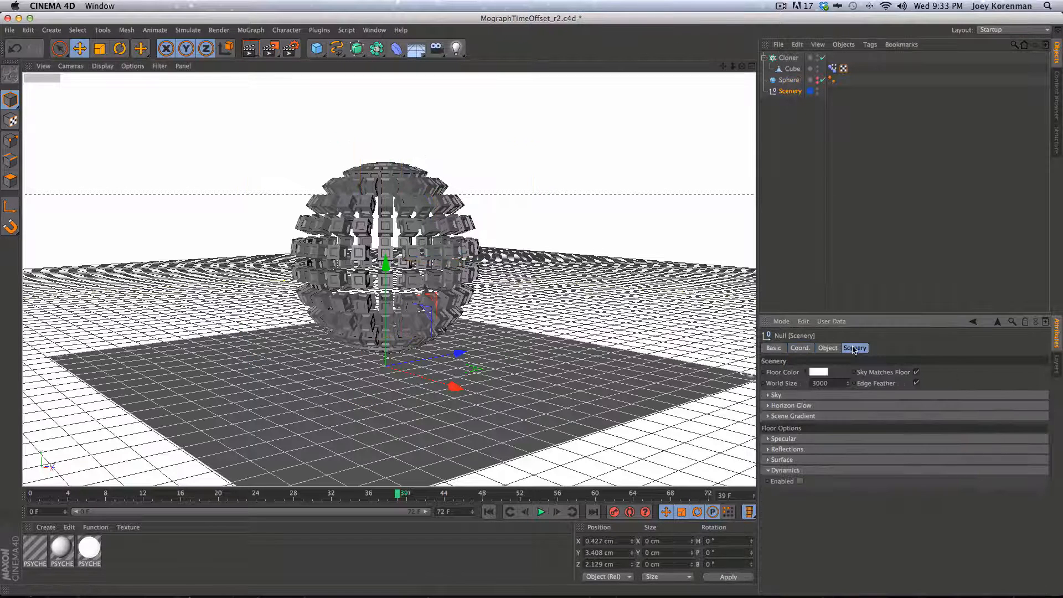
Set the Scenery floor colour to black (brightness 0)
left_click_drag(878, 314, 894, 162)
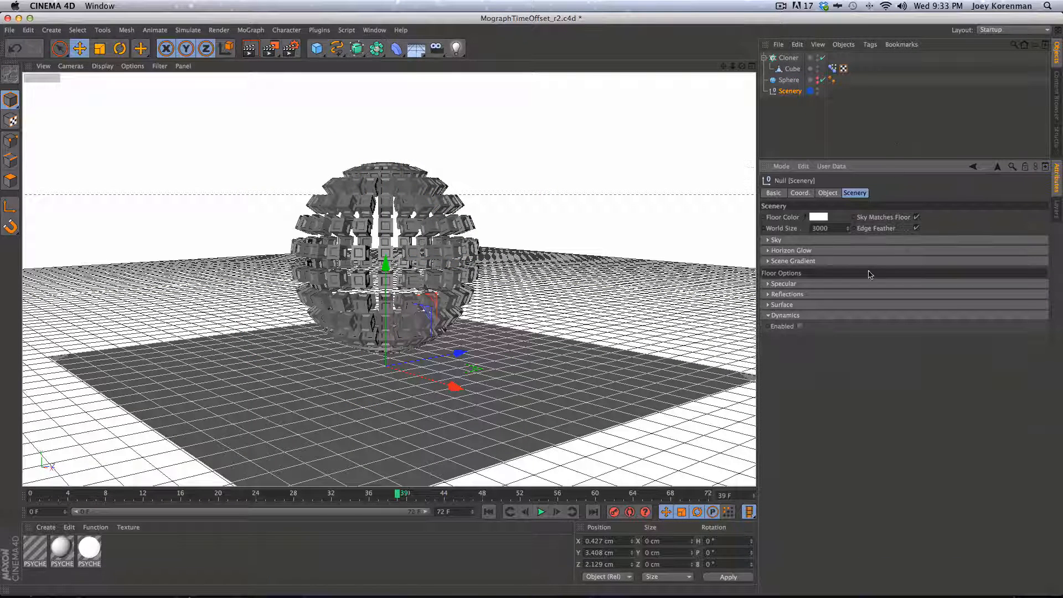
left_click(817, 217)
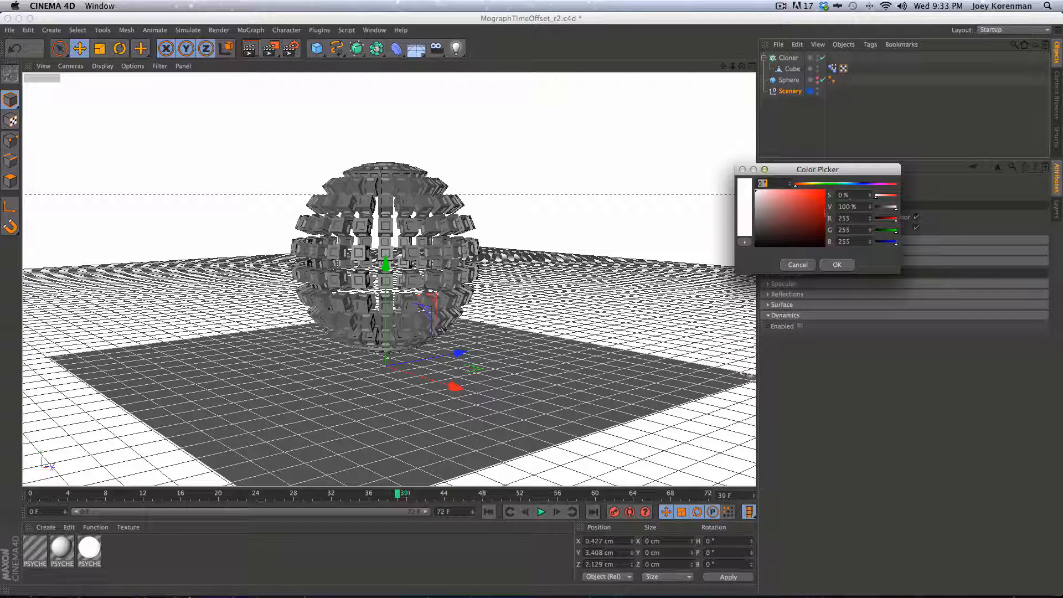
left_click_drag(763, 237, 752, 237)
double_click(846, 207)
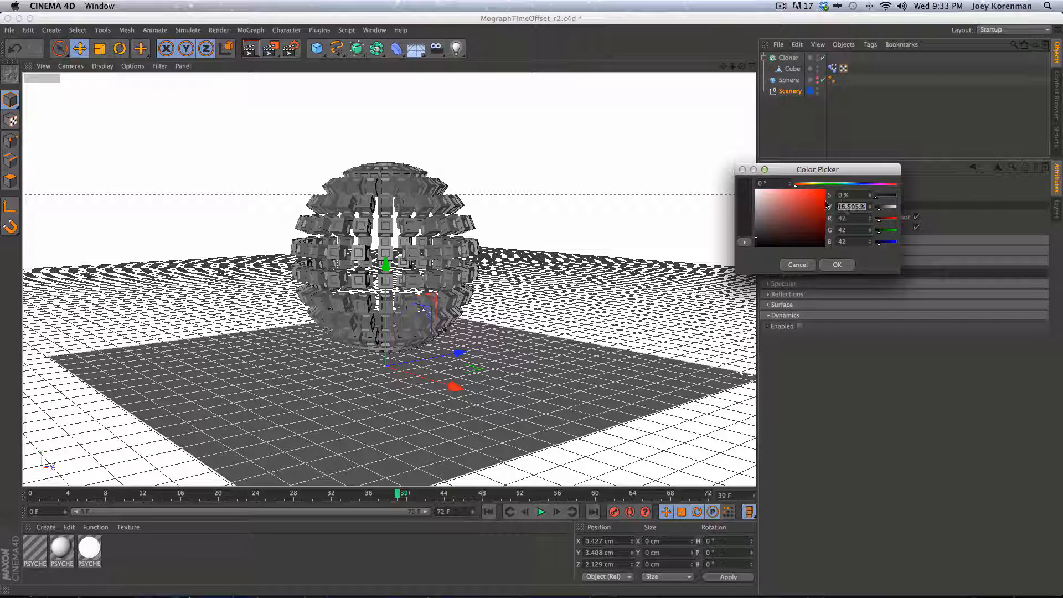
type("0")
key("Return")
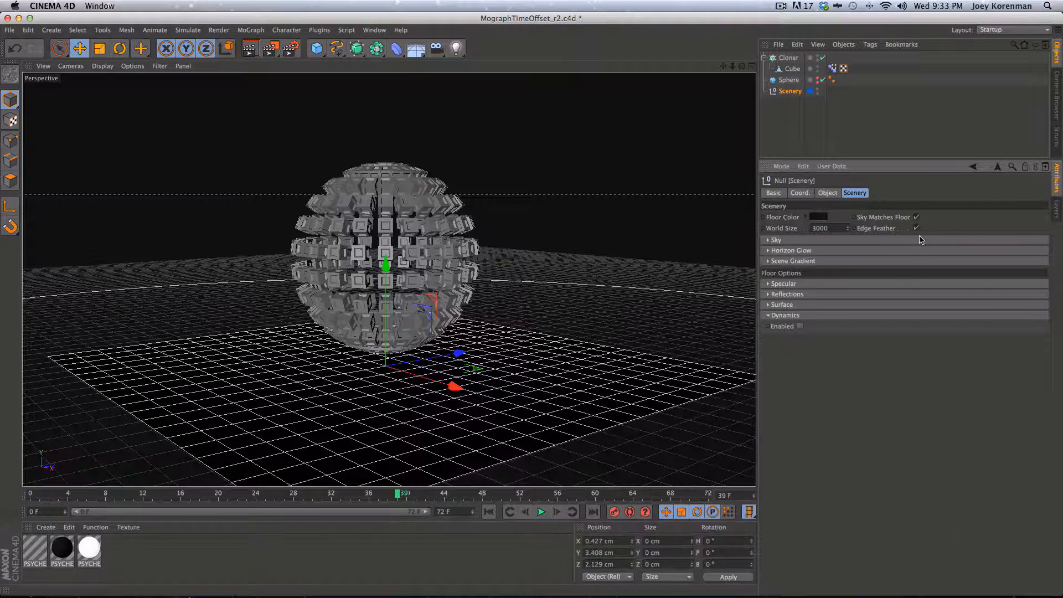
Add a 16% horizon glow and a 33% scene gradient to the sky, then preview-render
left_click(808, 241)
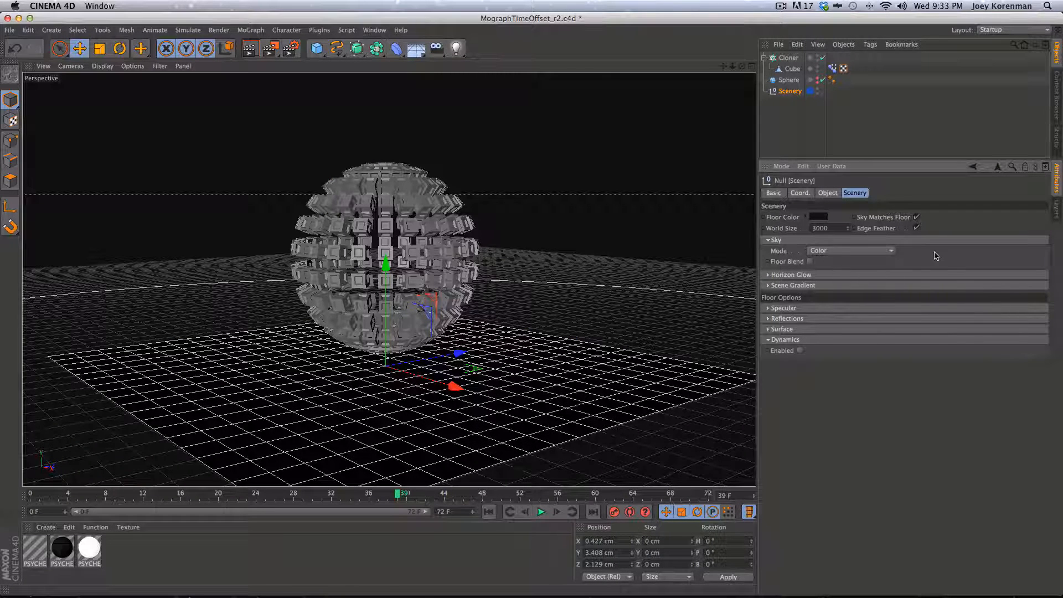
left_click(796, 276)
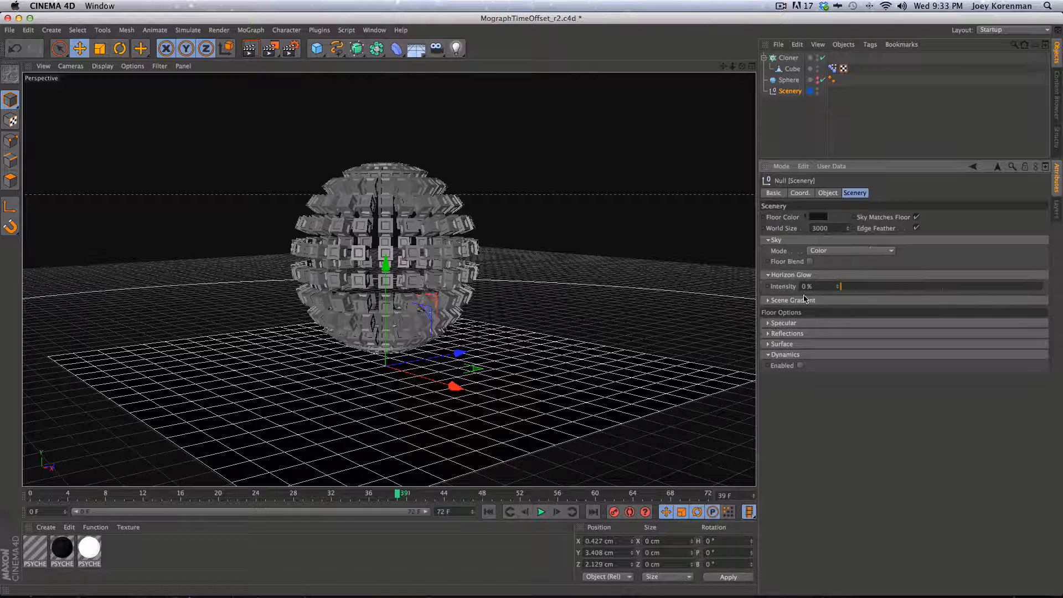
left_click(873, 286)
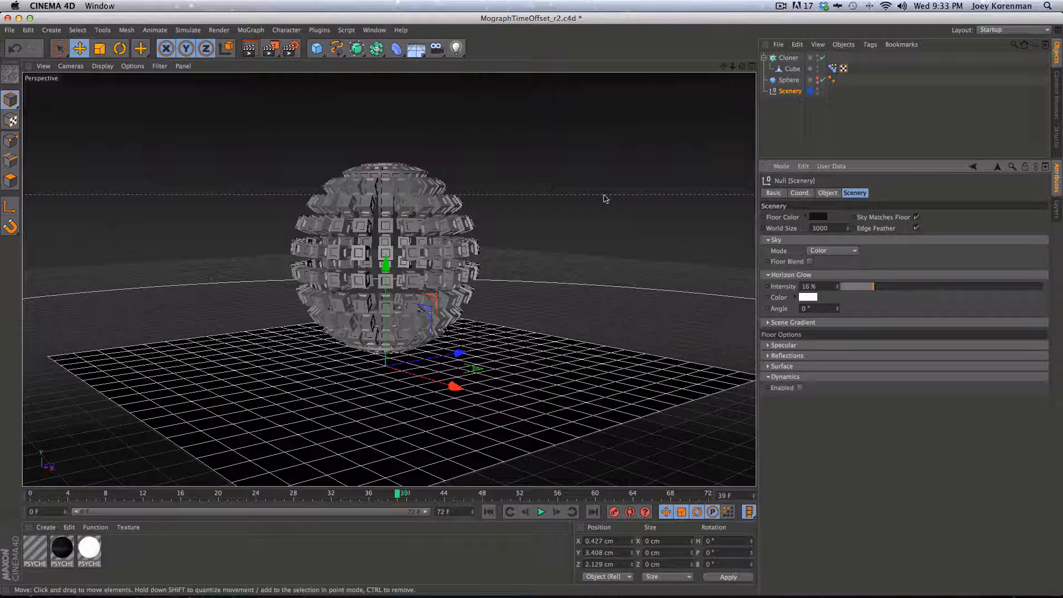
left_click(797, 322)
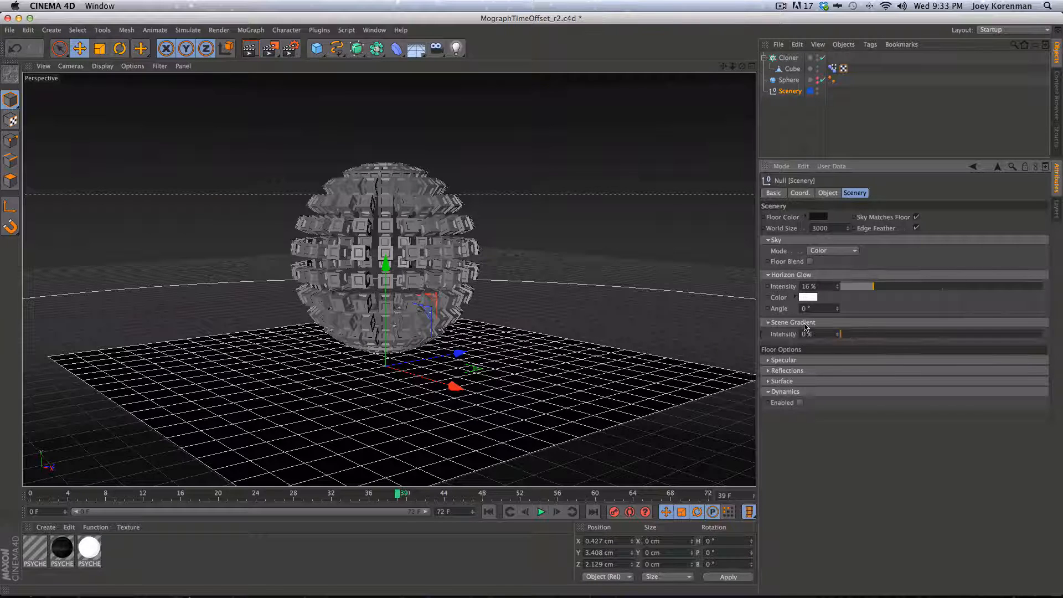
left_click(907, 334)
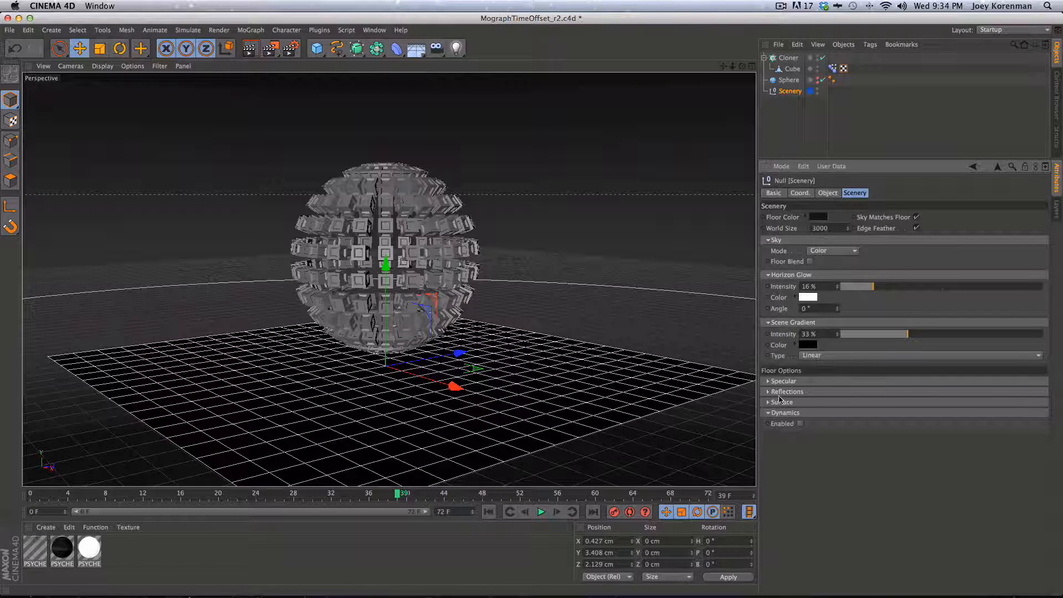
key("super+r")
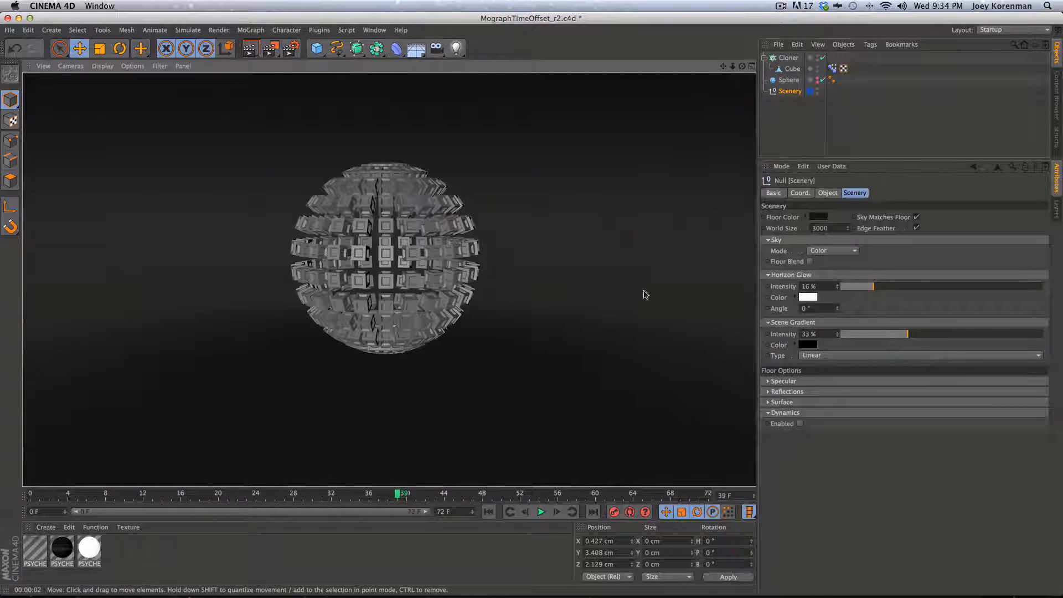
Switch to the four-view layout and zoom out the Top view
left_click(751, 66)
key("2")
left_click_drag(587, 171, 470, 179)
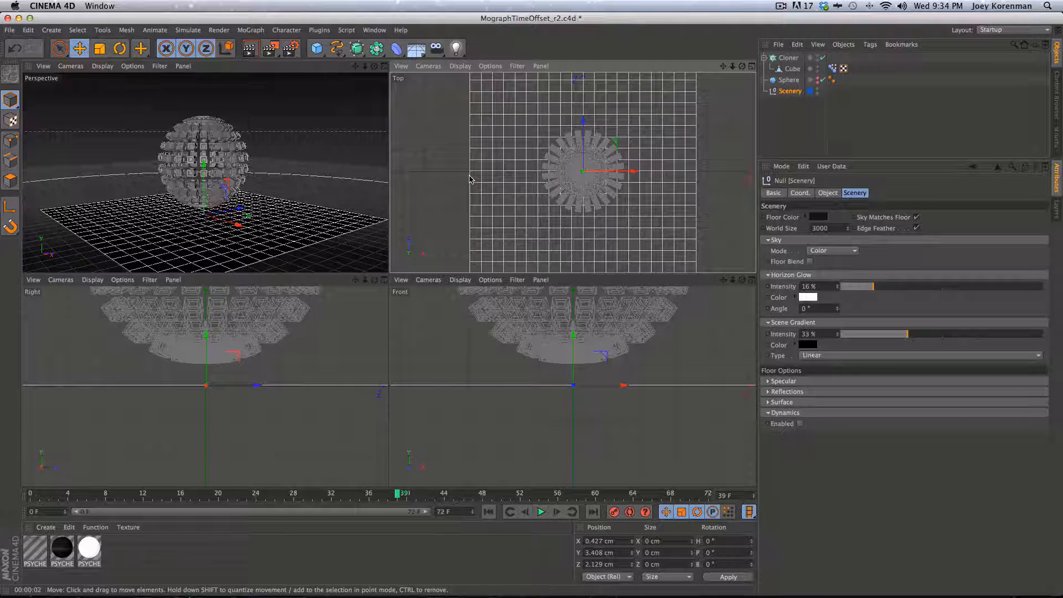
Load the 3 Point Light preset from Prime > Light Setups in the Content Browser
key("shift+F8")
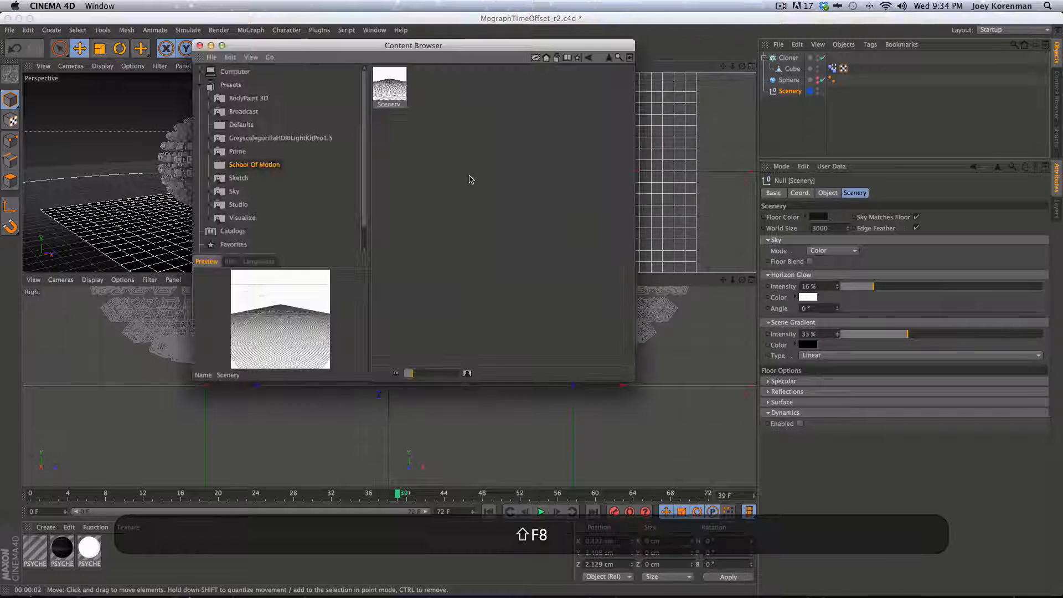
left_click(238, 151)
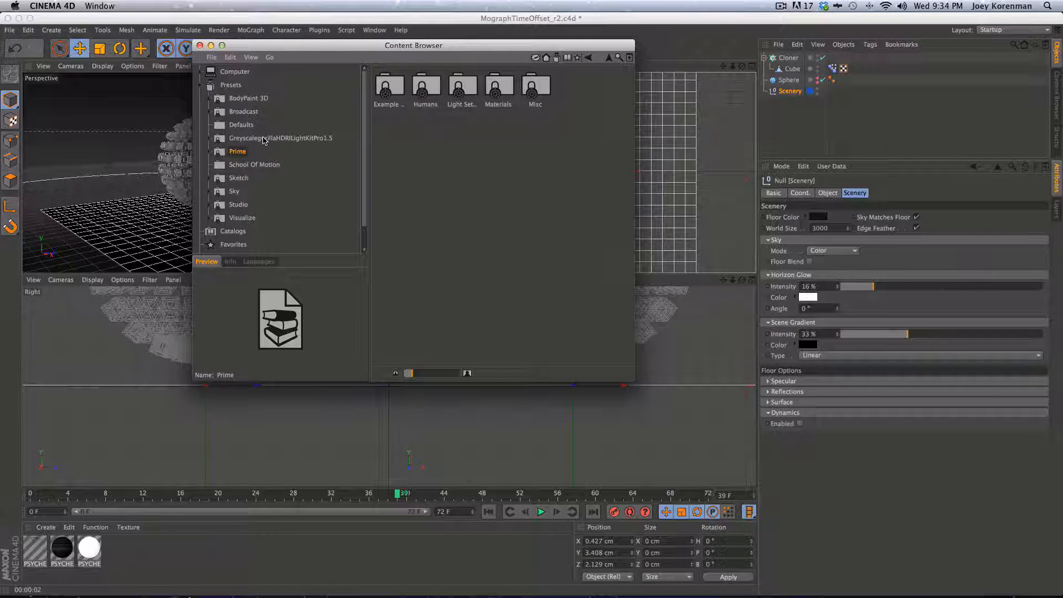
left_click(288, 138)
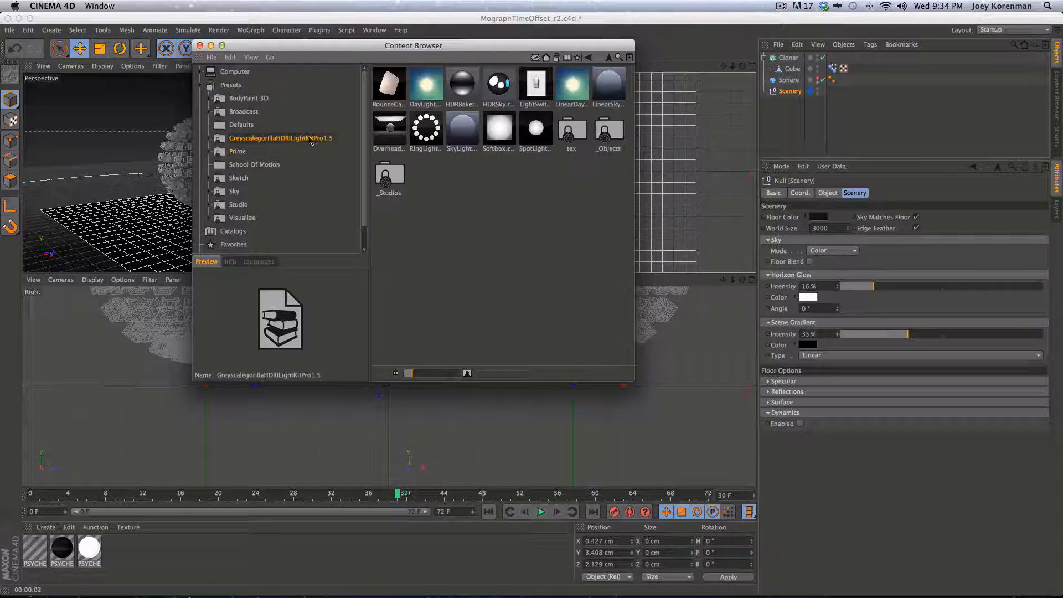
left_click(236, 152)
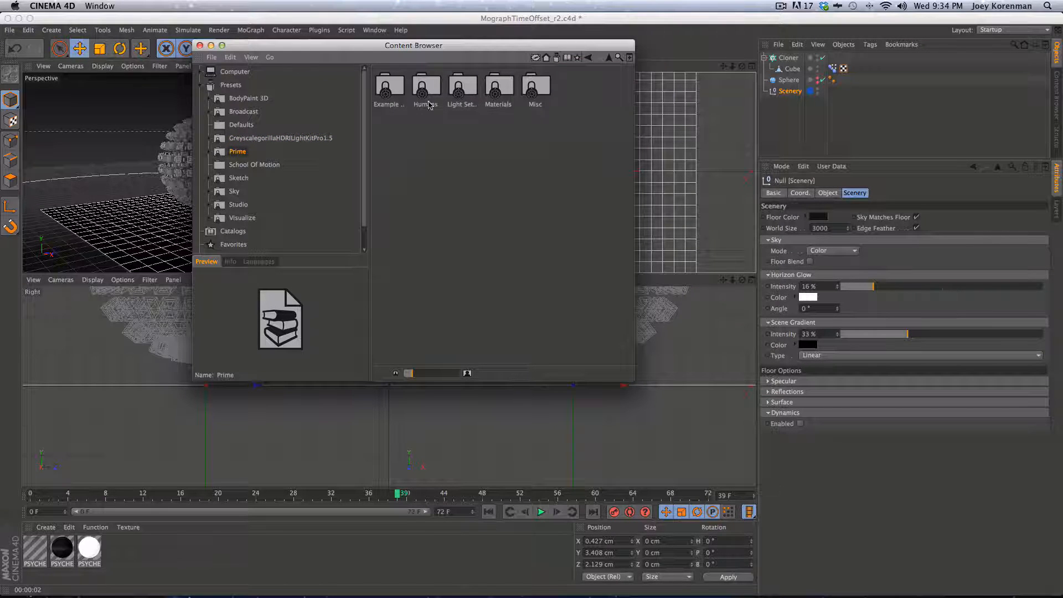
left_click(464, 89)
double_click(463, 88)
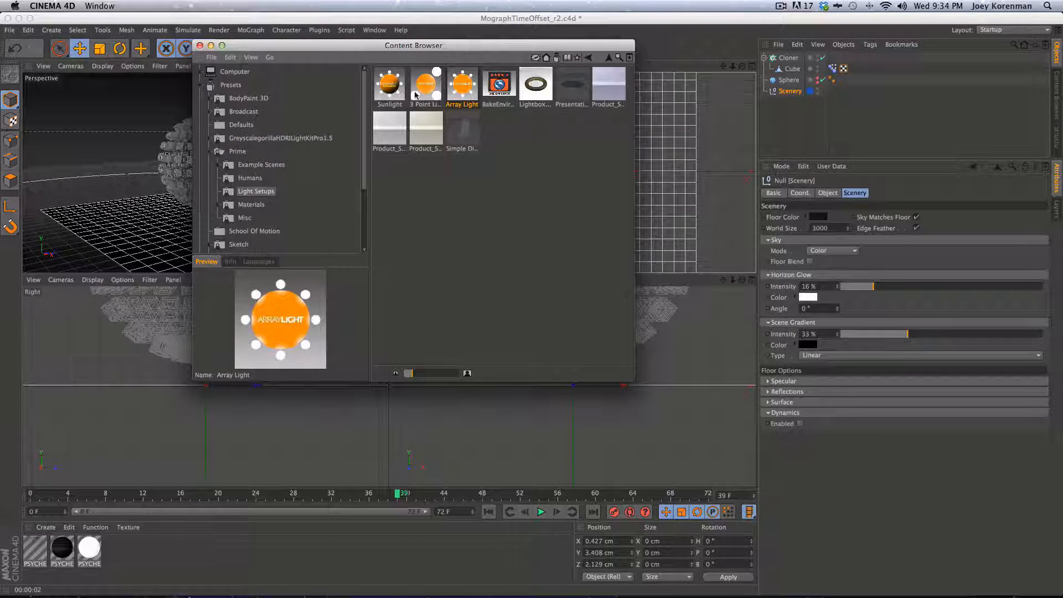
double_click(417, 93)
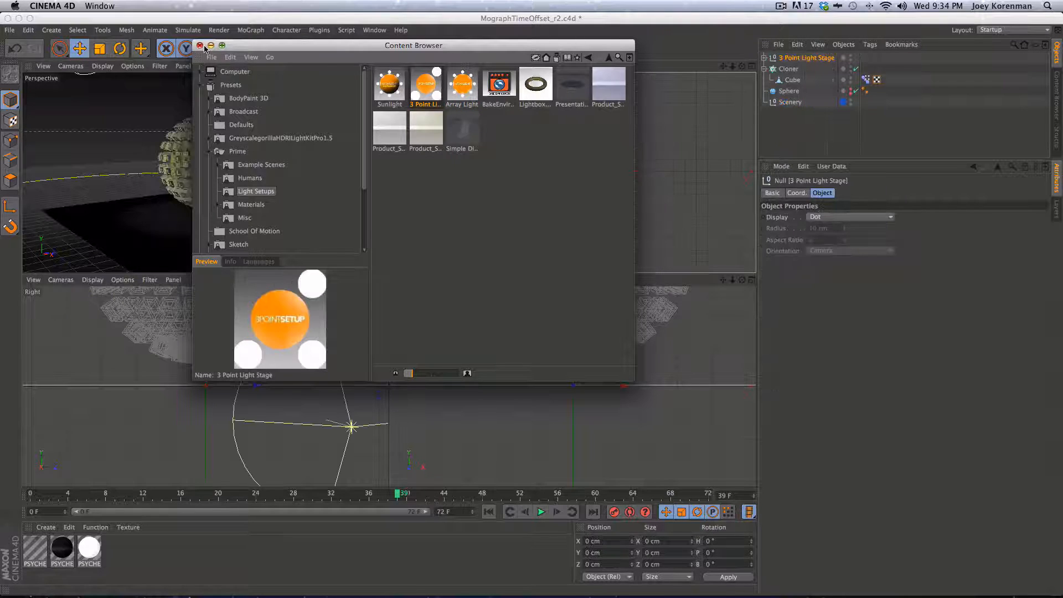
Close the browser and select FX_light inside the expanded 3 Point Light Stage
left_click(199, 46)
left_click(790, 126)
left_click(789, 69)
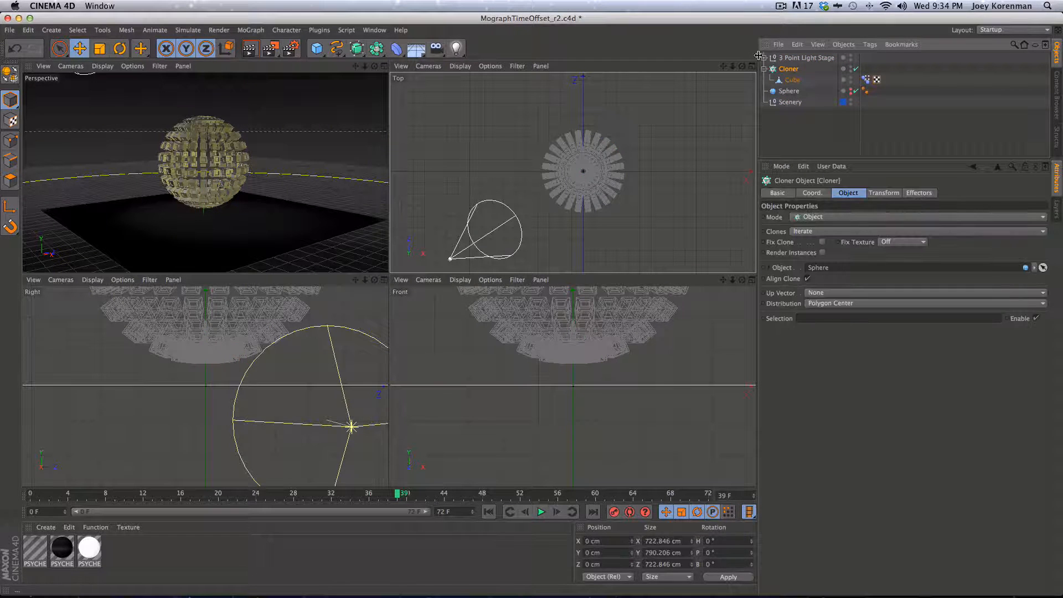
left_click(763, 58)
left_click(772, 58)
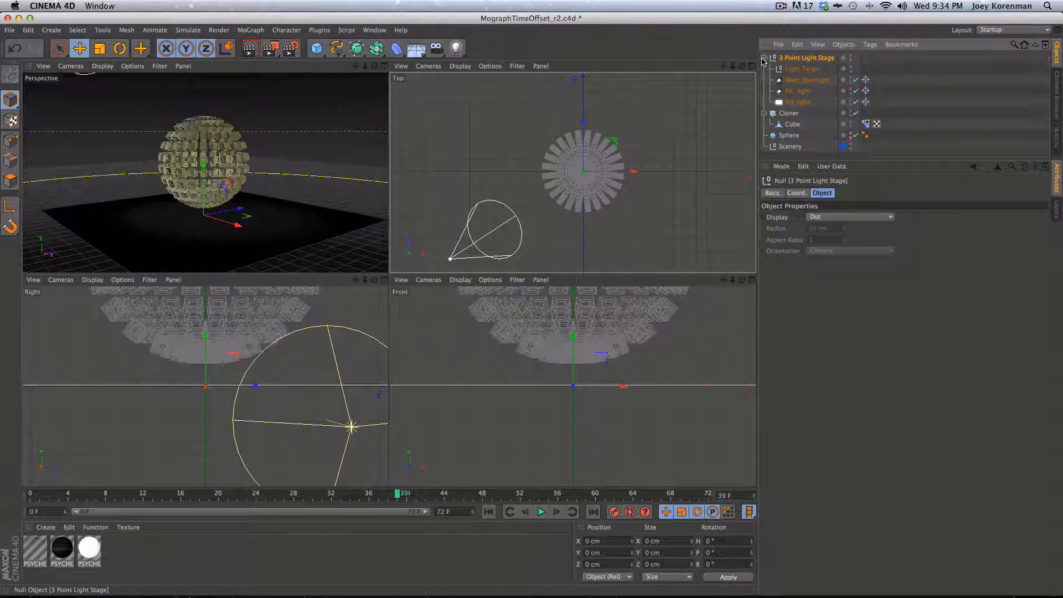
left_click(797, 90)
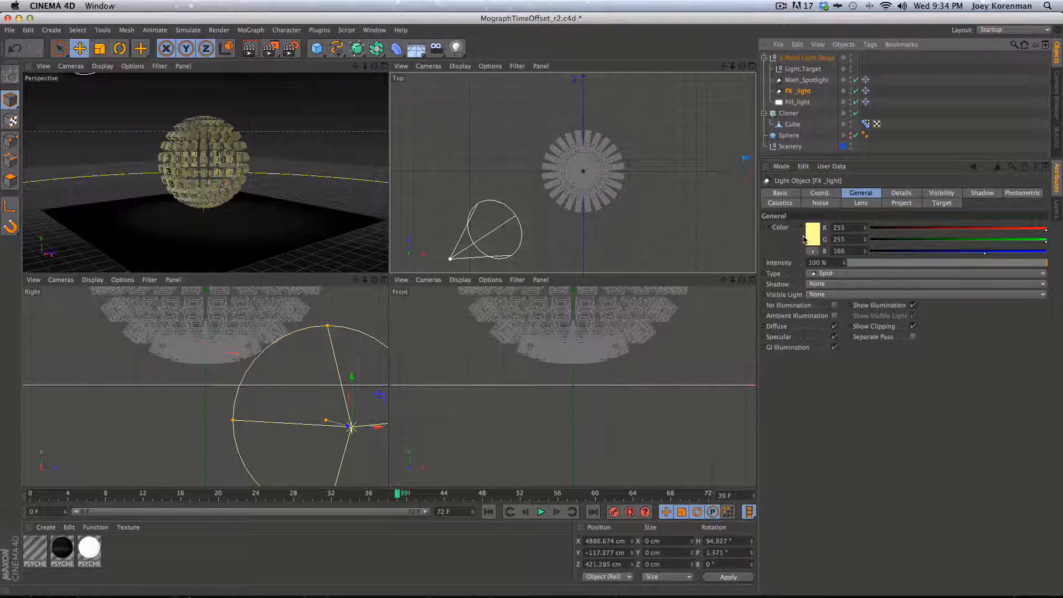
Set FX_light's colour to pure white (255, 255, 255) and render the Perspective view
left_click(812, 235)
left_click_drag(758, 217, 749, 194)
left_click(829, 279)
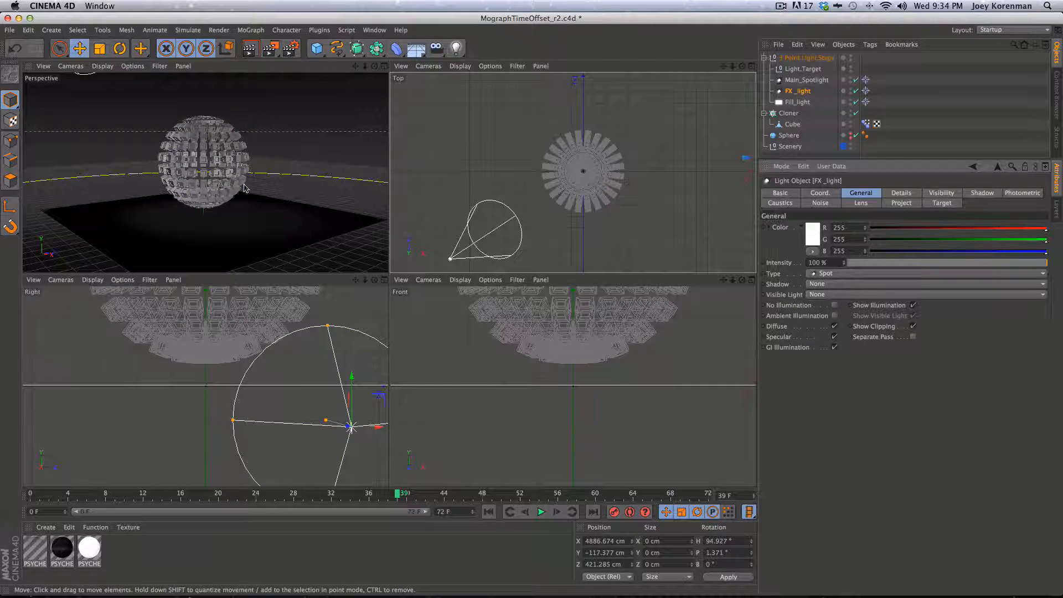
key("super+r")
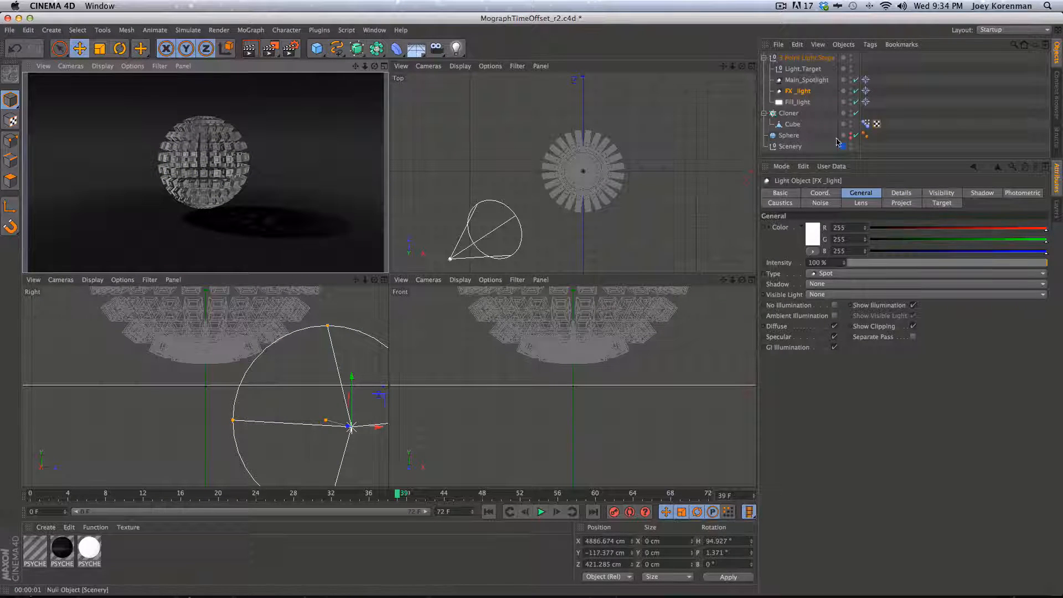
Move FX_light up-left in the Top view and raise it above the sphere in Front
key("2")
left_click_drag(629, 162, 447, 231)
key("1")
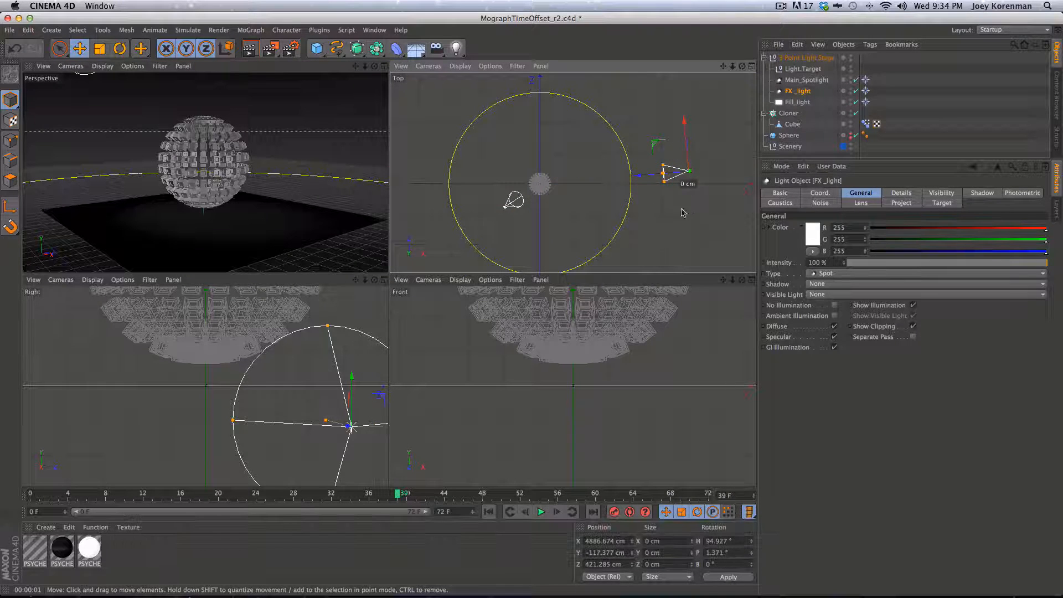
left_click_drag(680, 223, 573, 189)
key("2")
left_click_drag(605, 361, 500, 449)
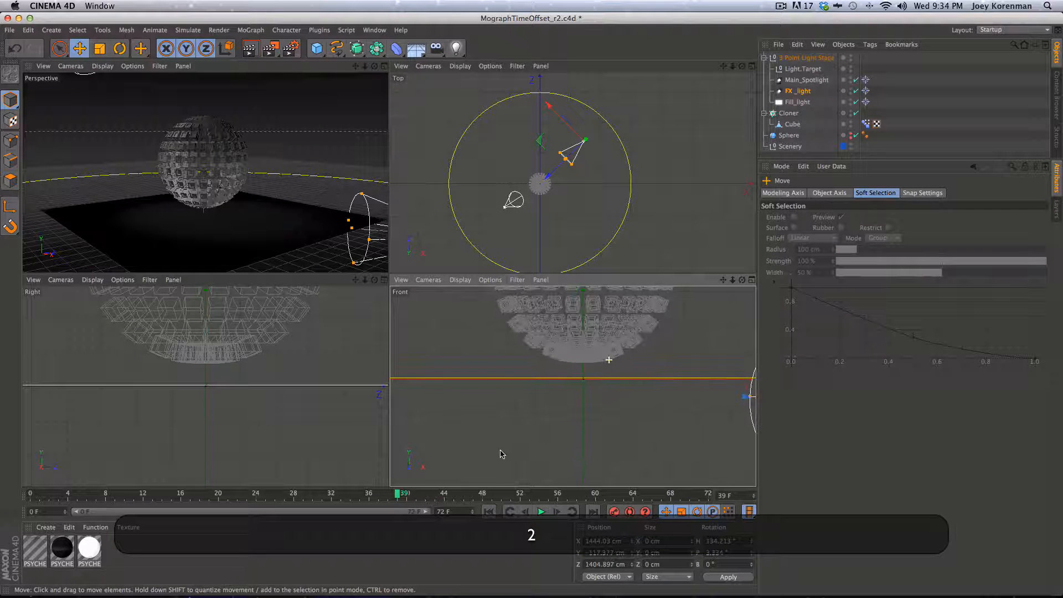
key("1")
left_click_drag(565, 409, 517, 470)
left_click_drag(666, 360, 595, 267)
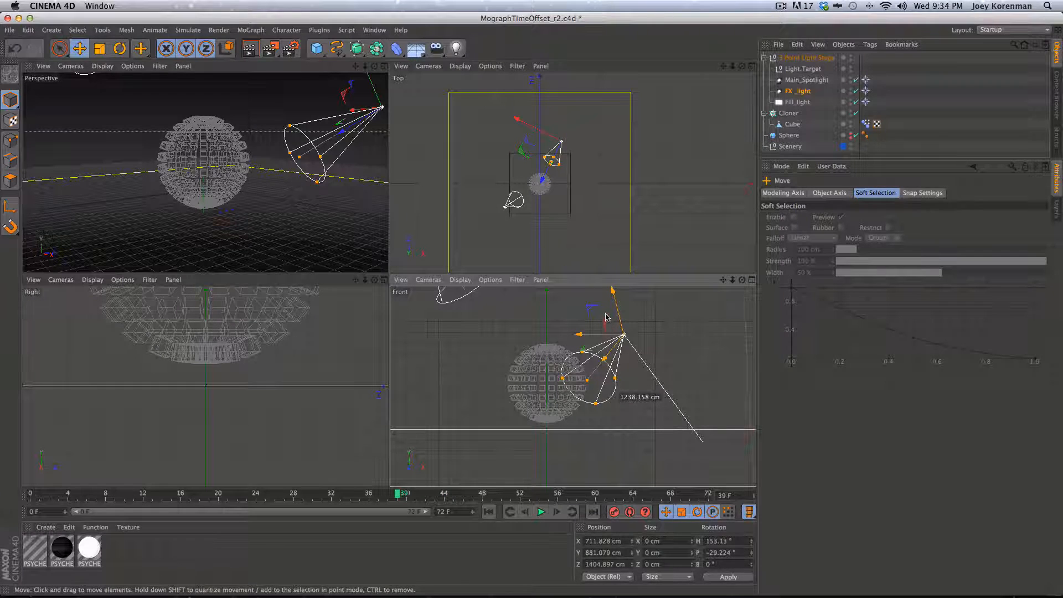
Select Main_Spotlight and reframe the Top and Front views to check its placement
left_click(804, 82)
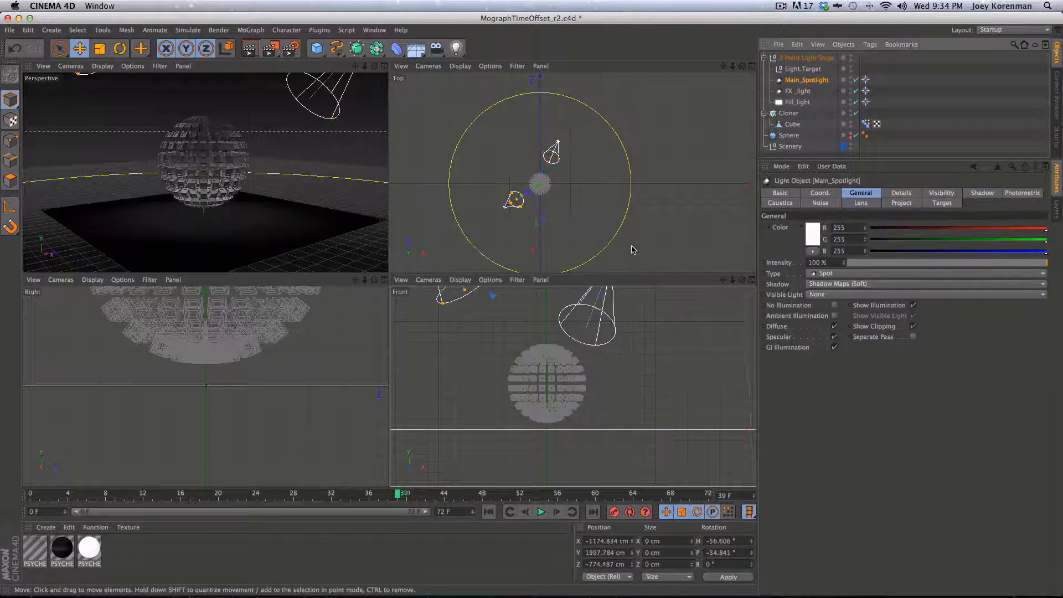
key("2")
left_click_drag(647, 238, 632, 234)
key("1")
left_click_drag(620, 187, 591, 136)
key("2")
left_click_drag(592, 189, 730, 176)
key("1")
key("2")
left_click_drag(503, 352, 446, 380)
key("1")
left_click_drag(491, 354, 545, 422)
Select Fill_light and inspect its shadow settings
left_click(797, 102)
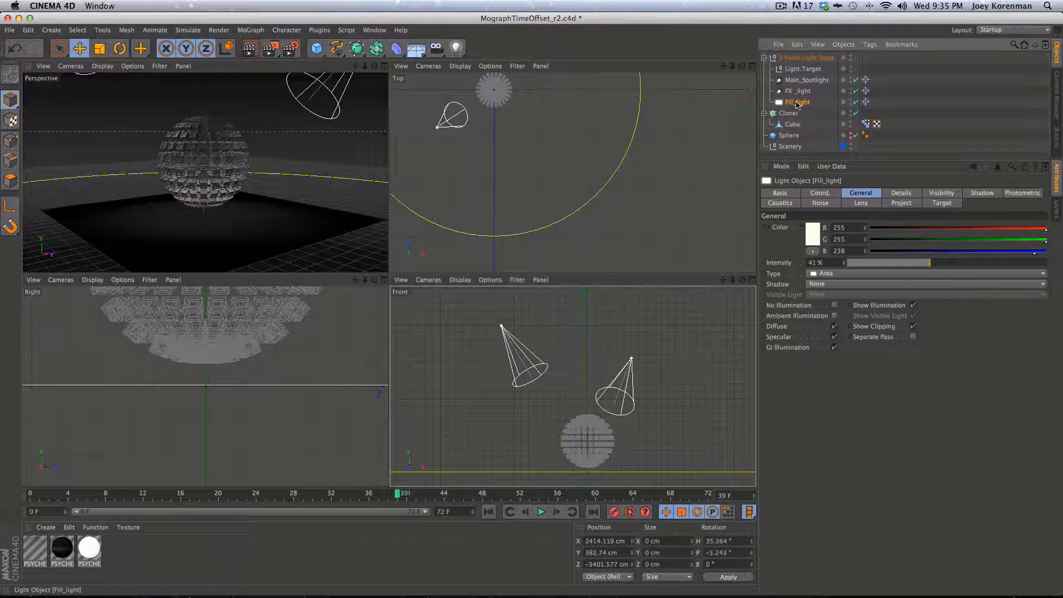
key("2")
left_click_drag(549, 216, 539, 227)
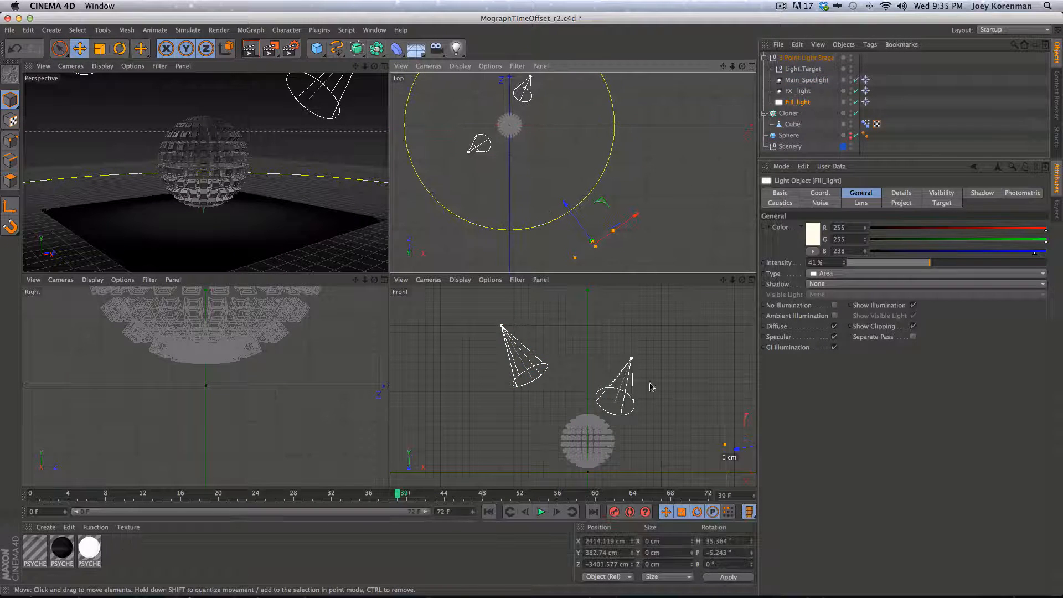
key("1")
left_click_drag(681, 424, 612, 408)
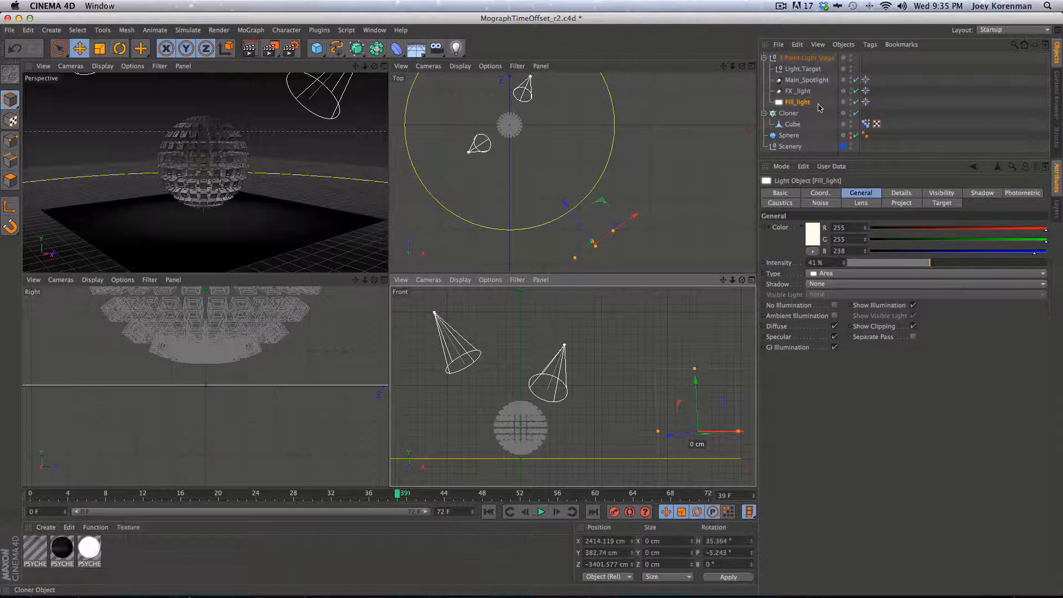
left_click(980, 194)
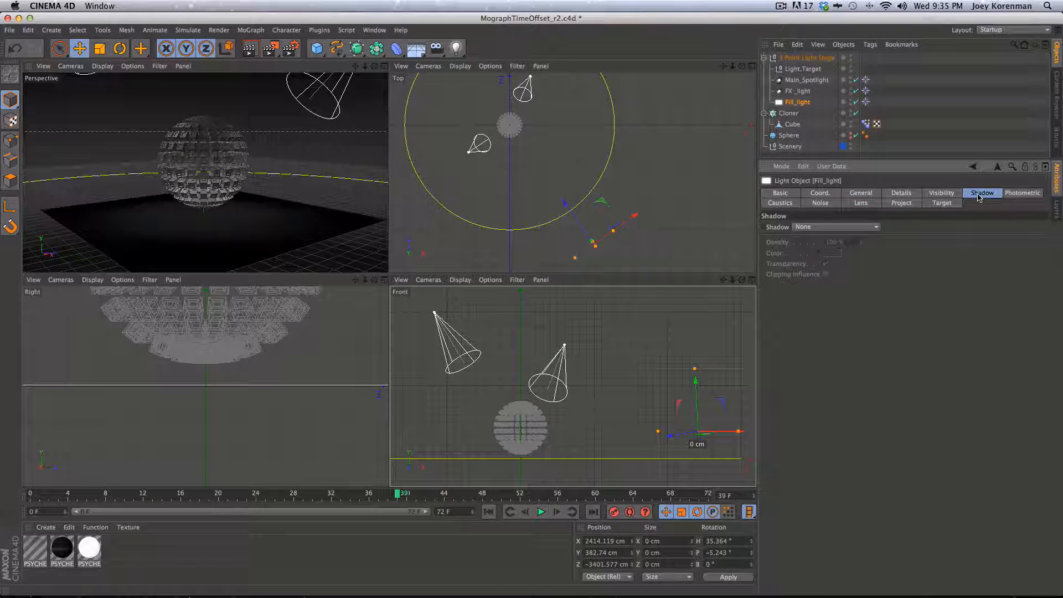
Give Main_Spotlight and FX_light Area shadows and render a preview
left_click(807, 80)
key("shift")
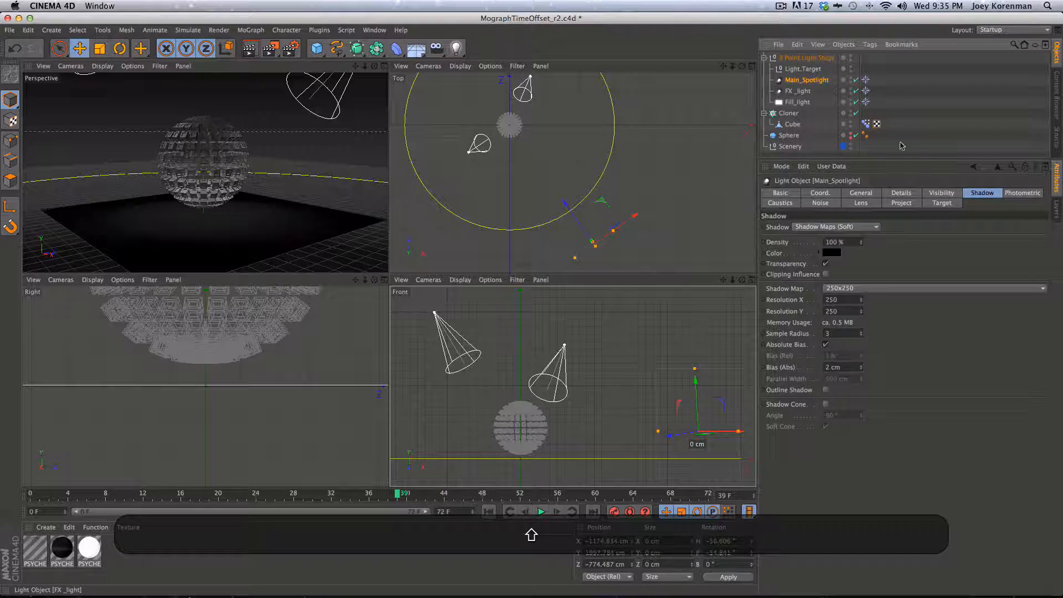
left_click(833, 227)
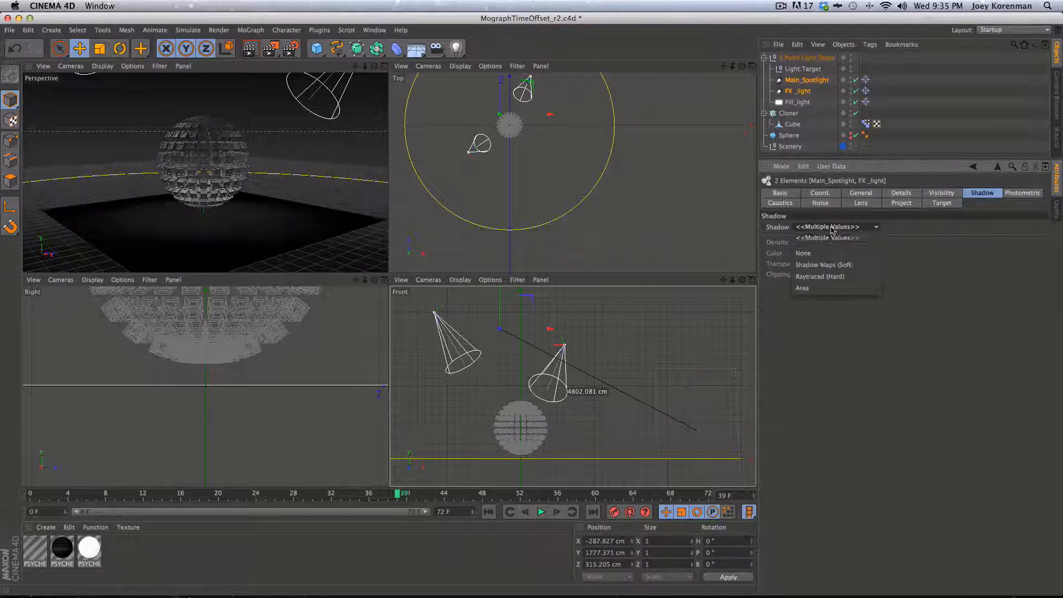
left_click(833, 288)
key("super+r")
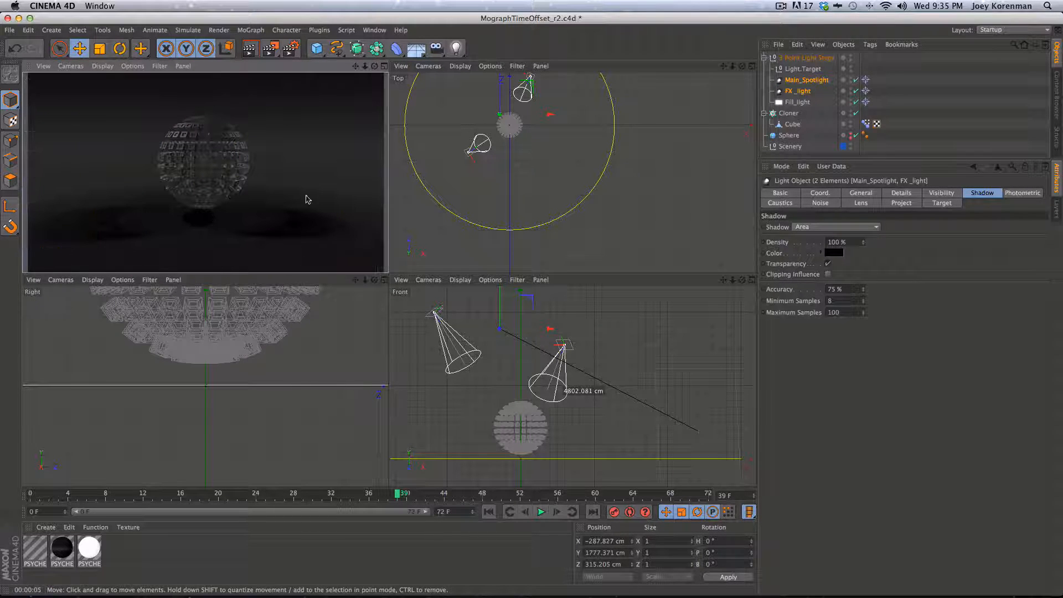
Change both lights' type to Omni and render the Perspective view again
left_click(950, 106)
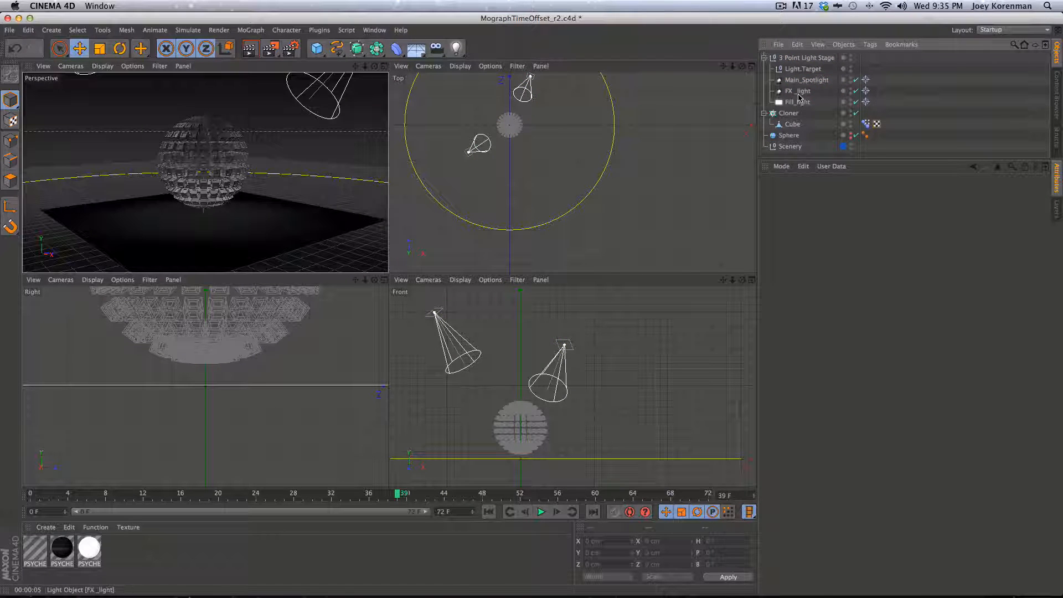
left_click(806, 80)
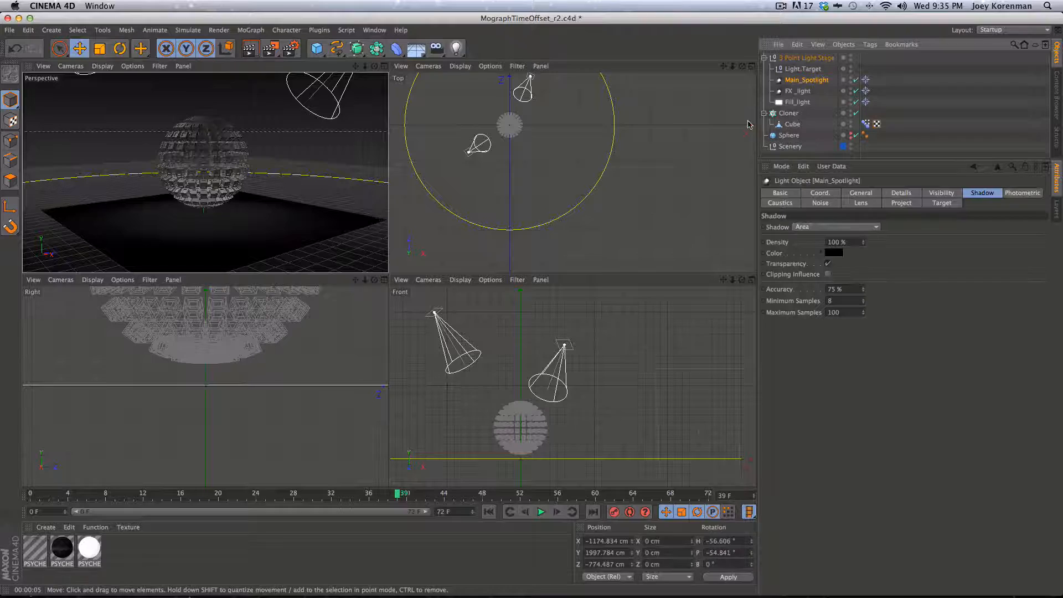
left_click(798, 91, "shift")
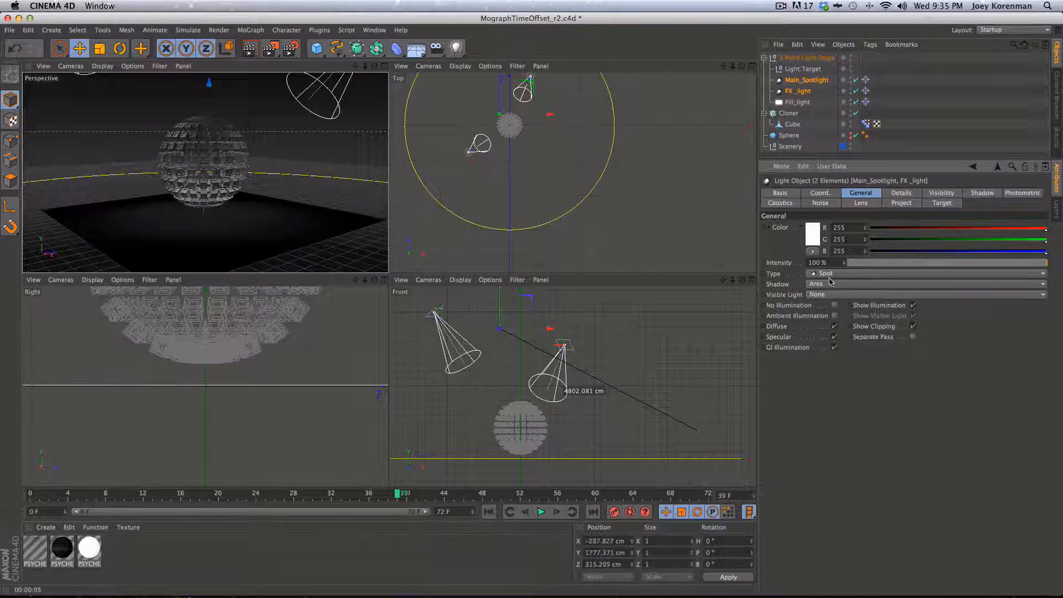
left_click(829, 275)
left_click(835, 285)
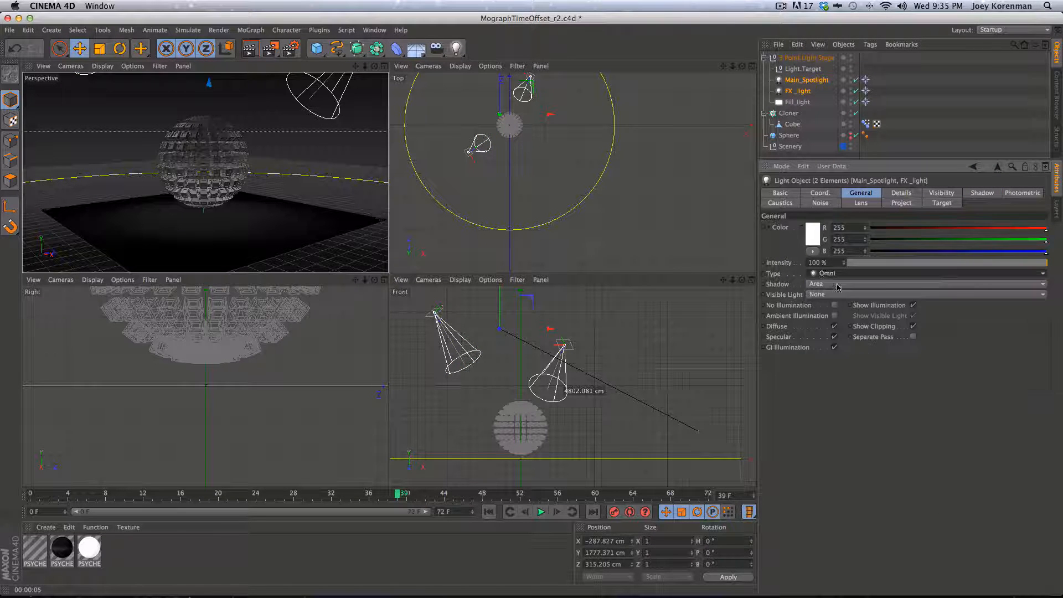
key("super+r")
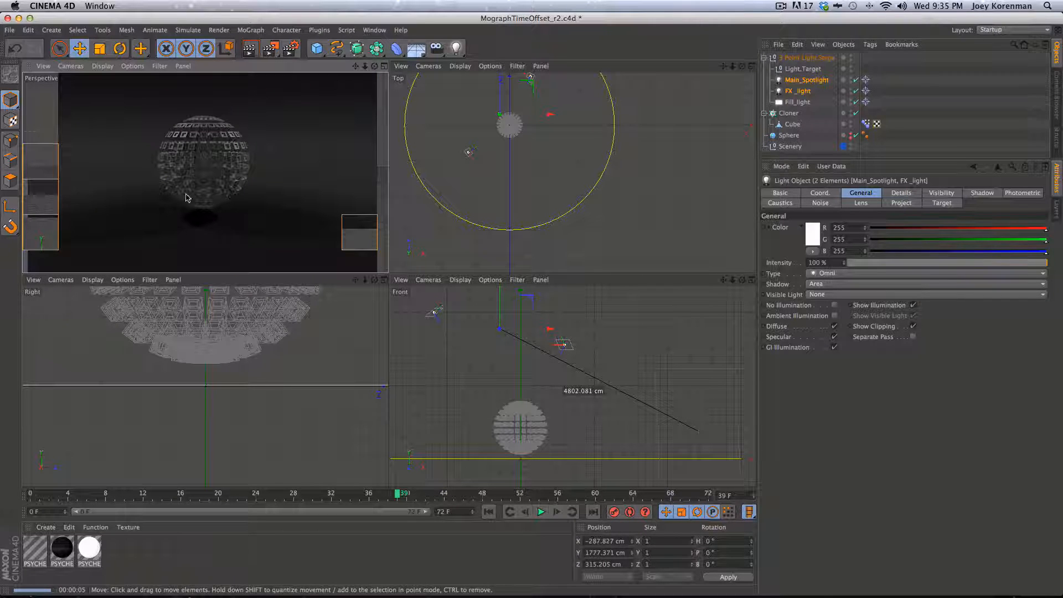
Move Main_Spotlight closer in the Top and Front views, shift FX_light in Top, and render
left_click(467, 151)
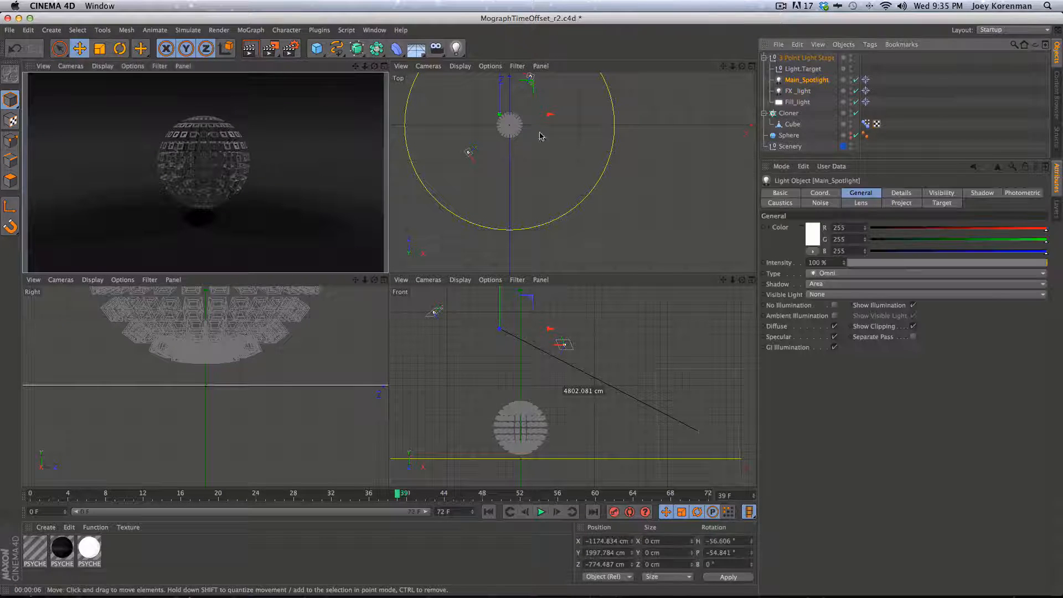
left_click_drag(528, 150, 550, 134)
left_click(486, 395)
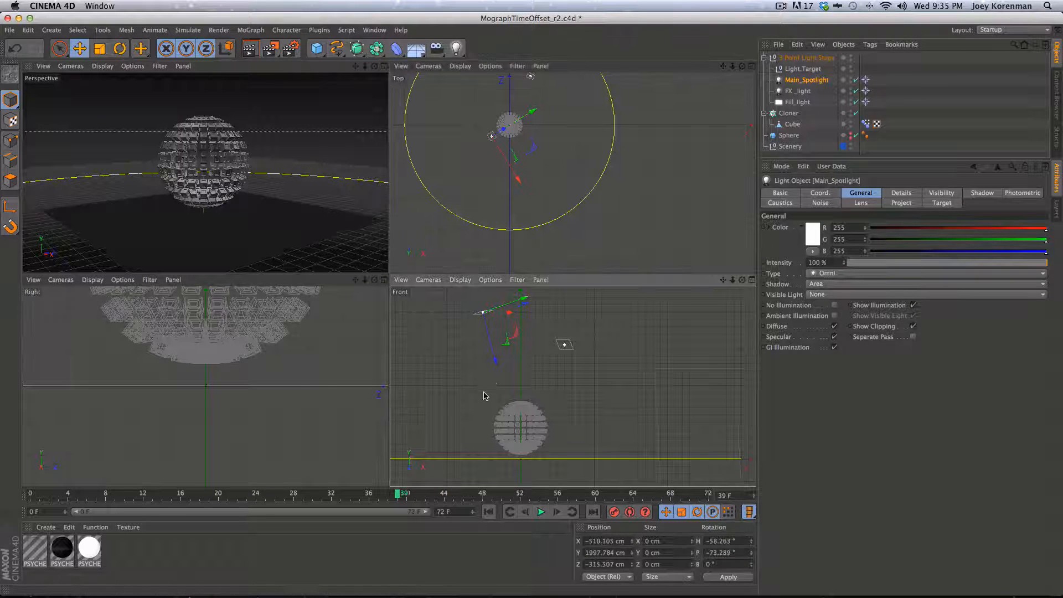
left_click_drag(485, 396, 482, 448)
left_click(782, 92)
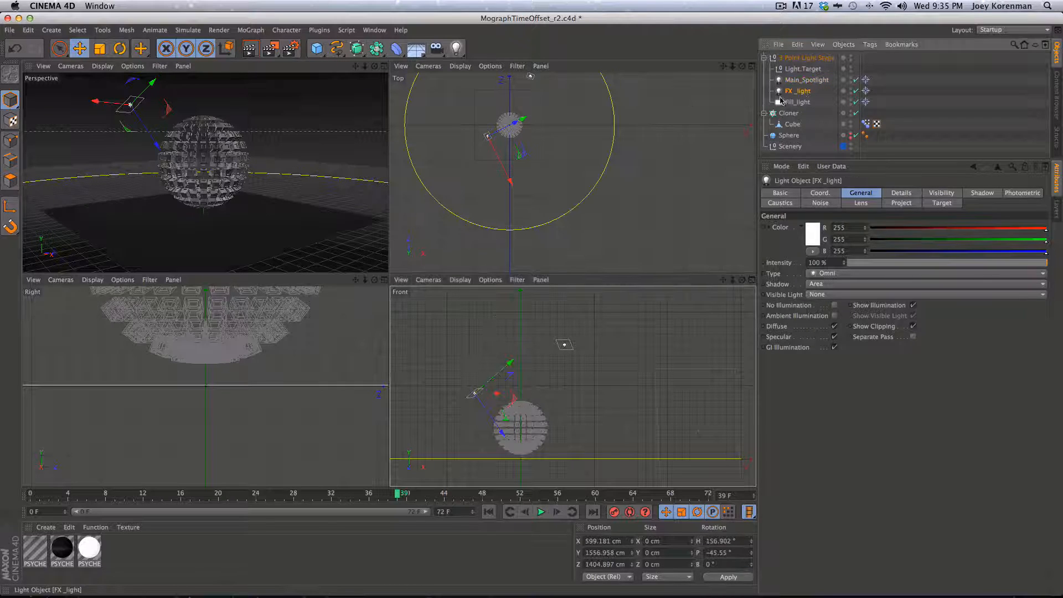
left_click_drag(564, 133, 566, 178)
key("super+r")
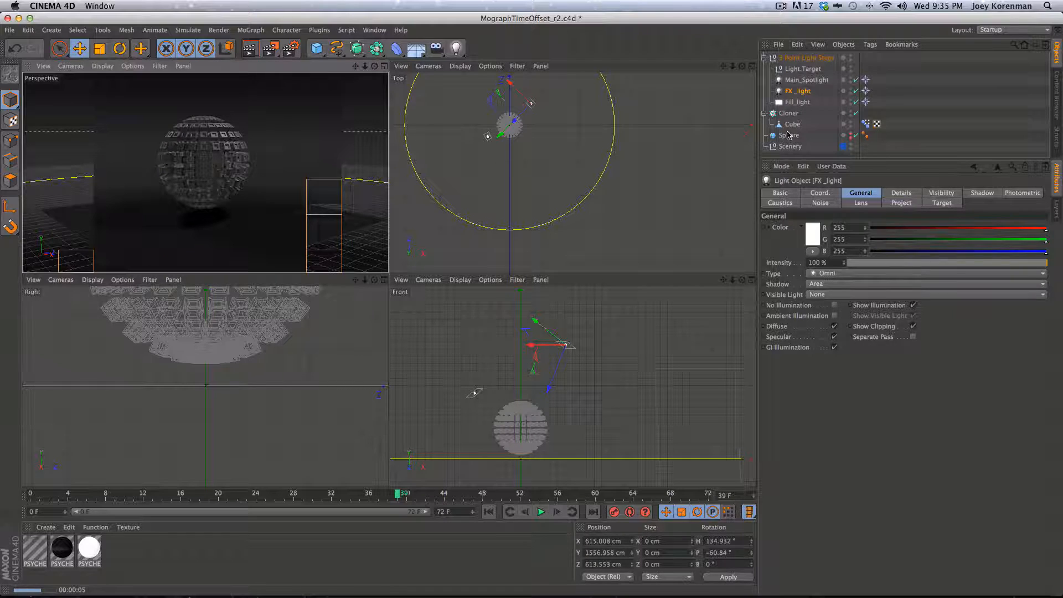
Collapse the light stage, select Scenery, and raise the floor specular intensity to 7%
left_click(769, 59)
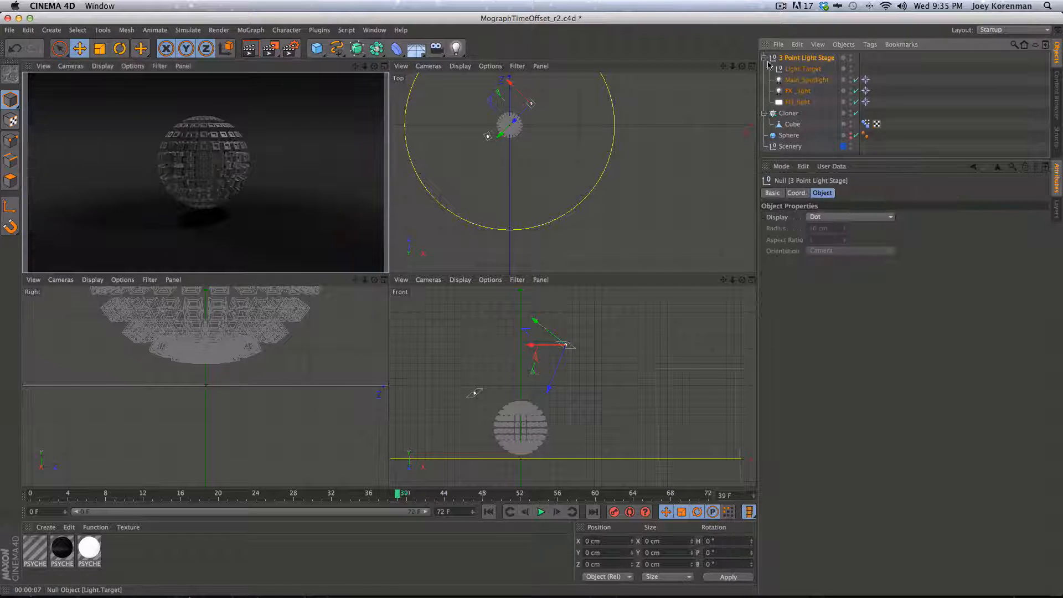
left_click(764, 58)
left_click(789, 102)
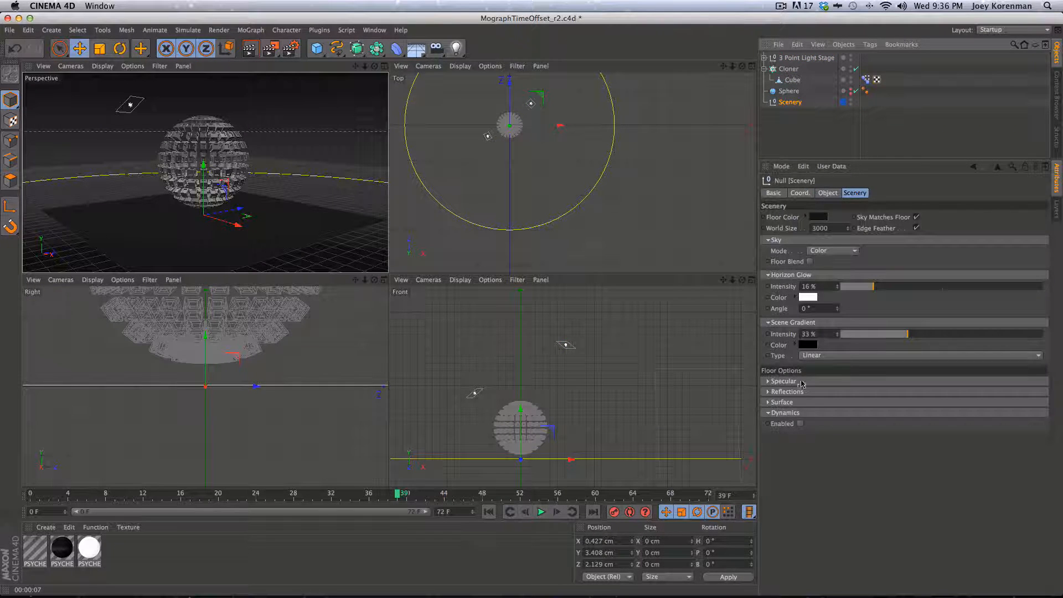
left_click(783, 381)
left_click(855, 393)
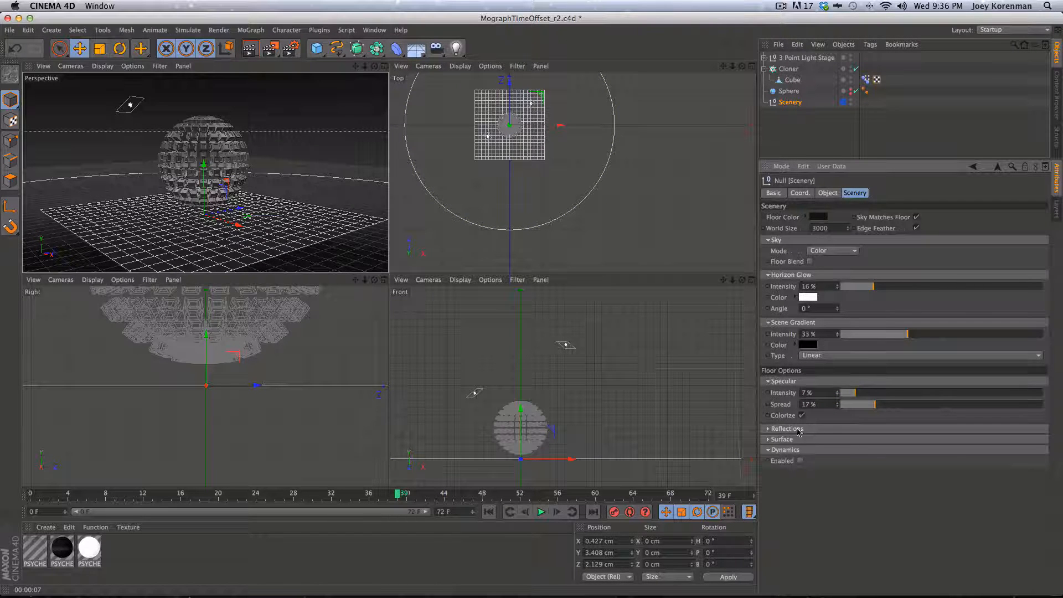
Make the Scenery floor about 20% reflective and preview-render
left_click(265, 243)
left_click(790, 102)
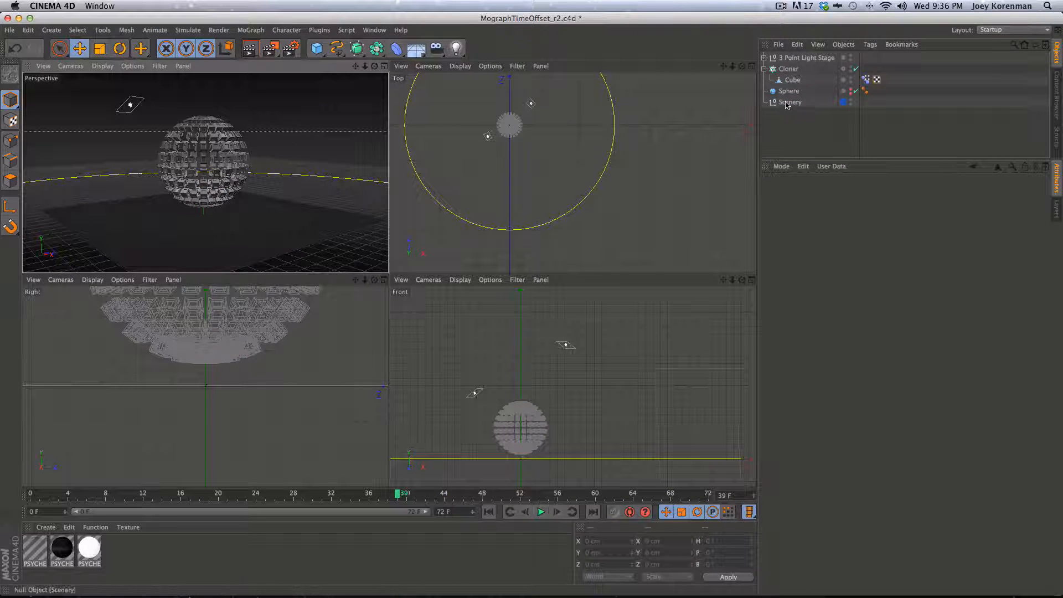
left_click(797, 430)
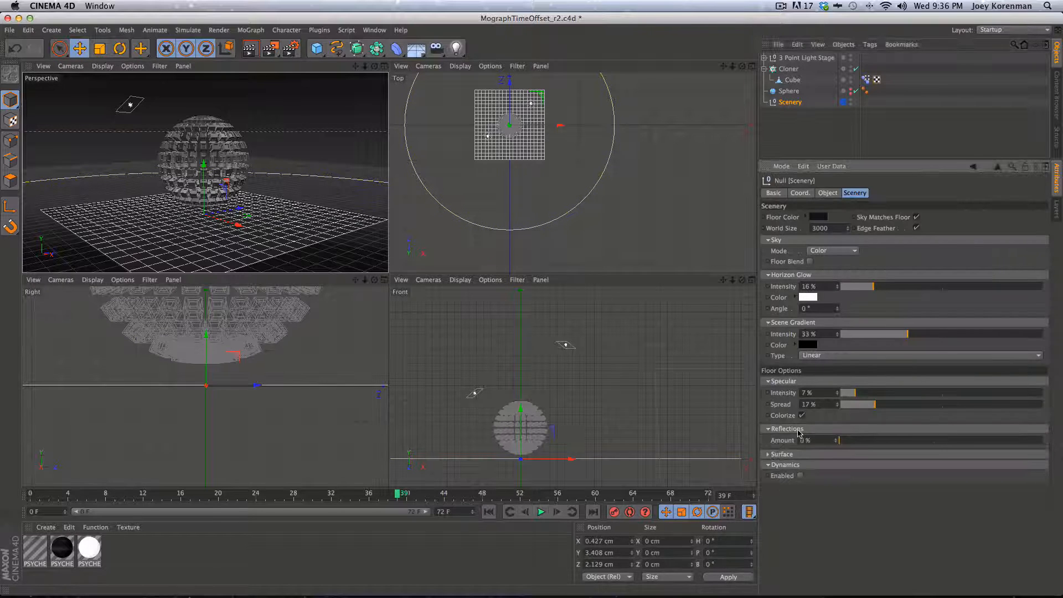
left_click(879, 442)
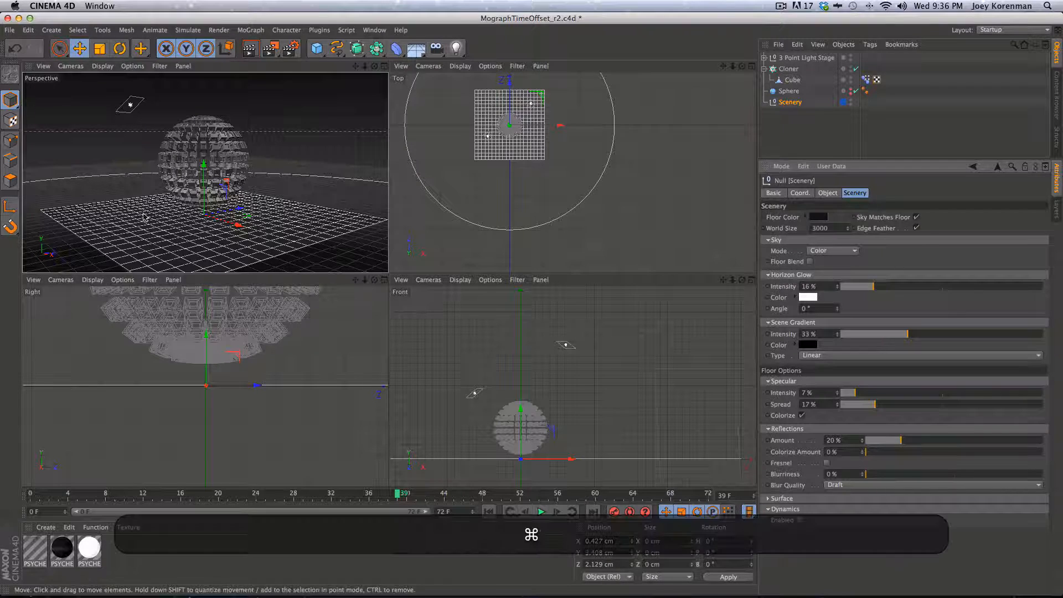
key("super+r")
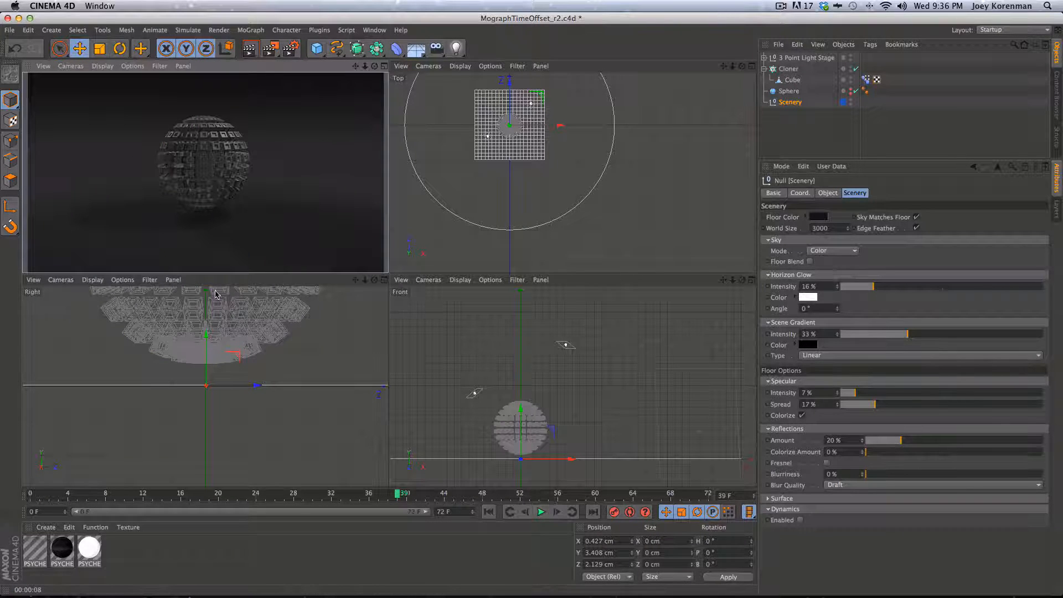
Keep the floor surface Smooth, set reflection amount to 35%, render, and save
left_click(799, 498)
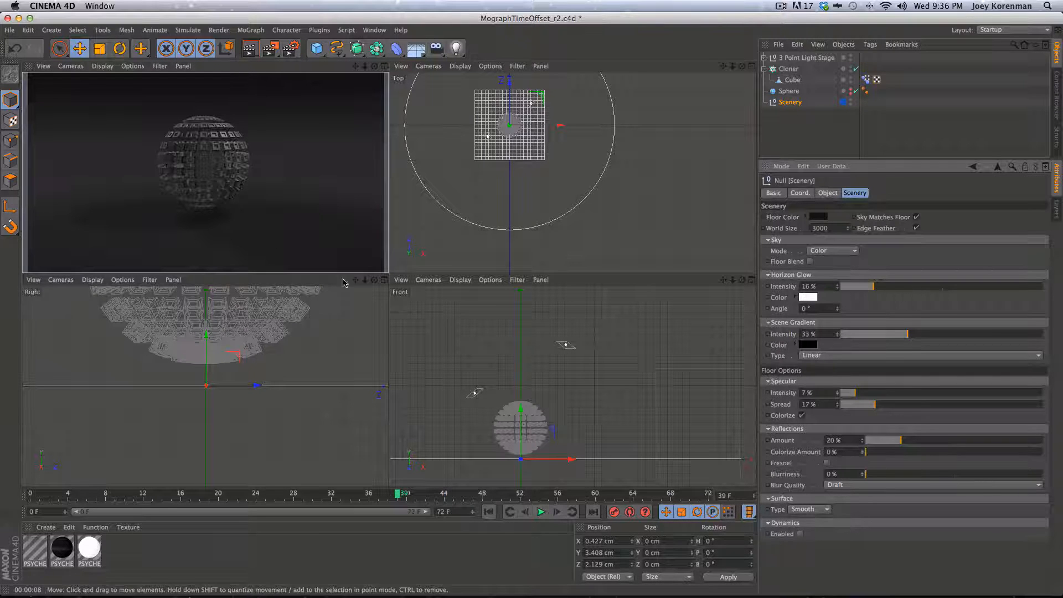
left_click(817, 509)
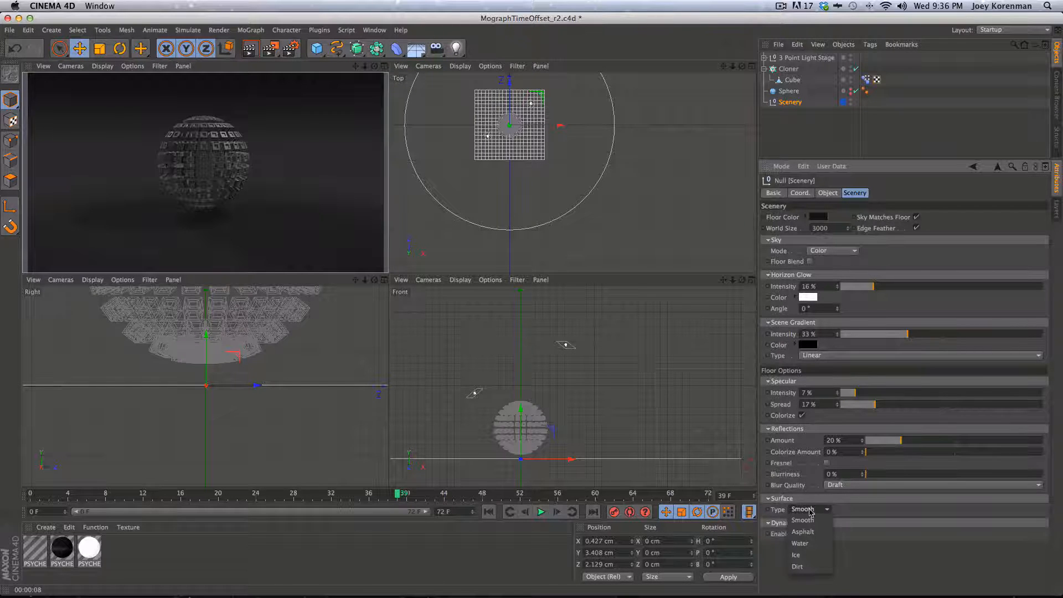
left_click(917, 536)
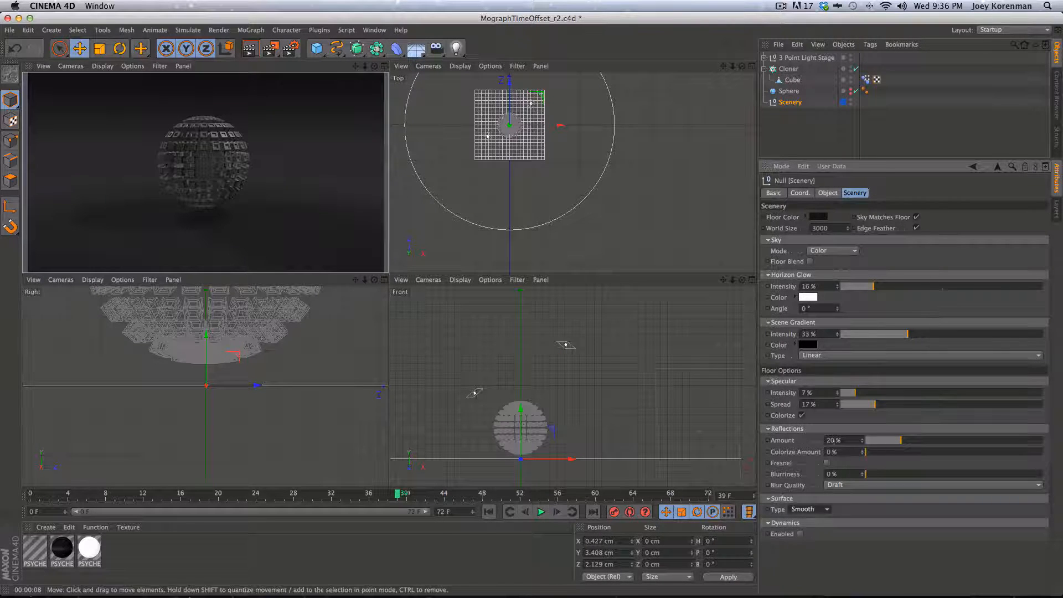
left_click_drag(899, 441, 922, 441)
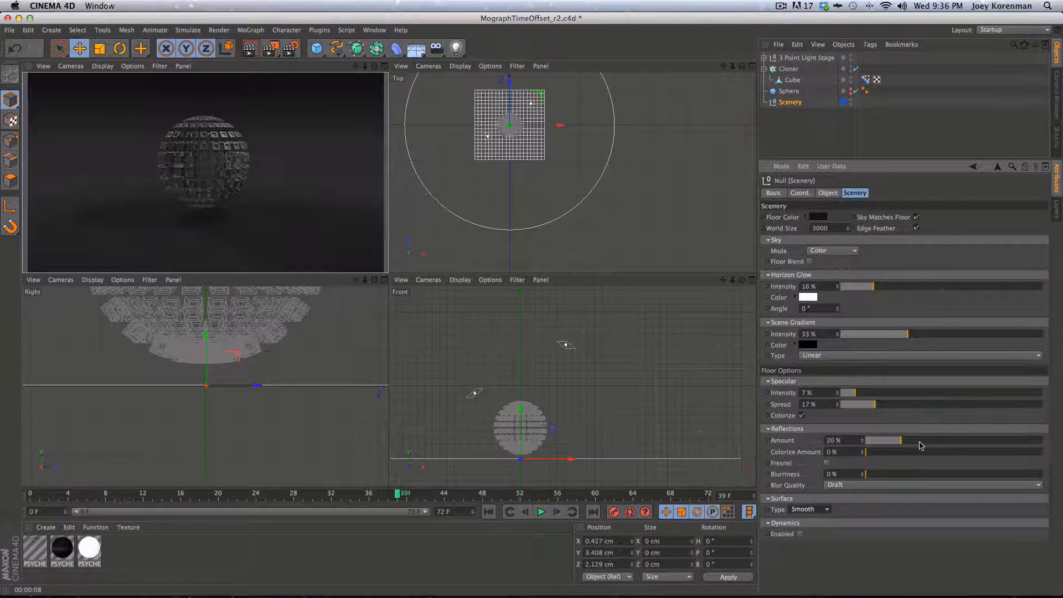
left_click(862, 438)
type("35")
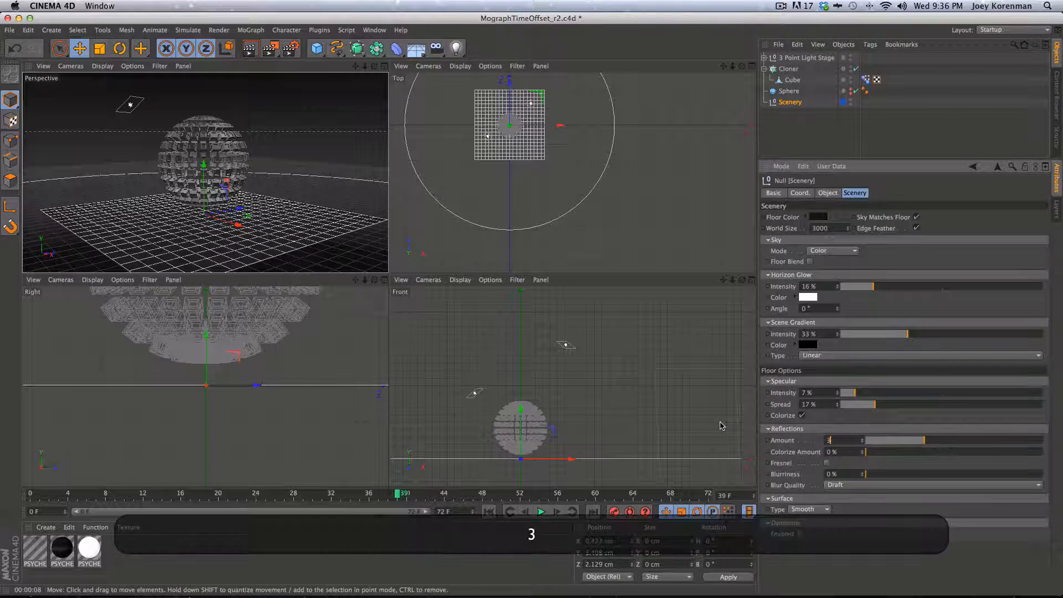
key("Return")
key("super+r")
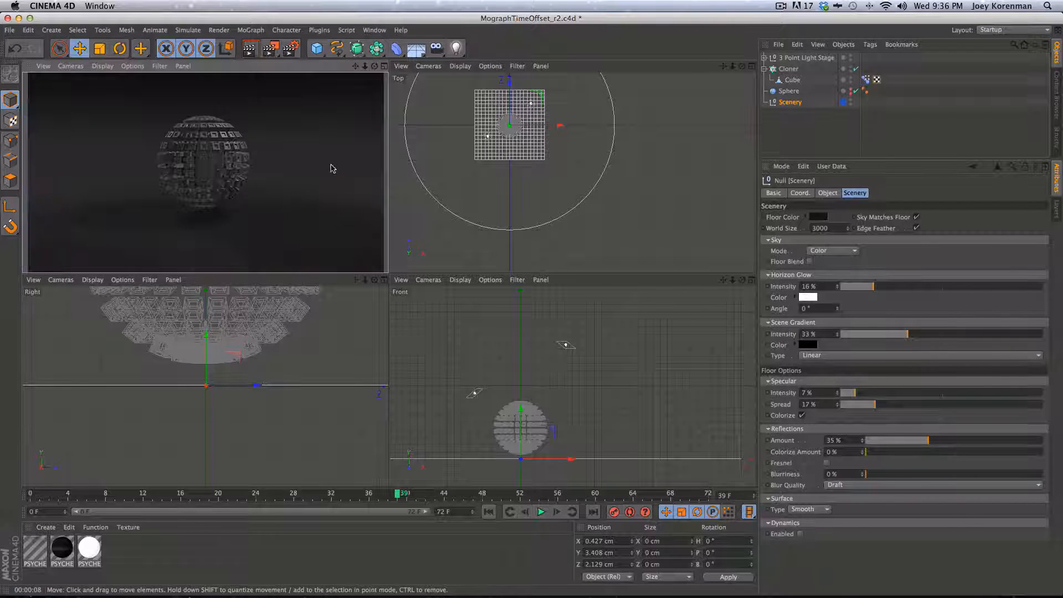
key("super+s")
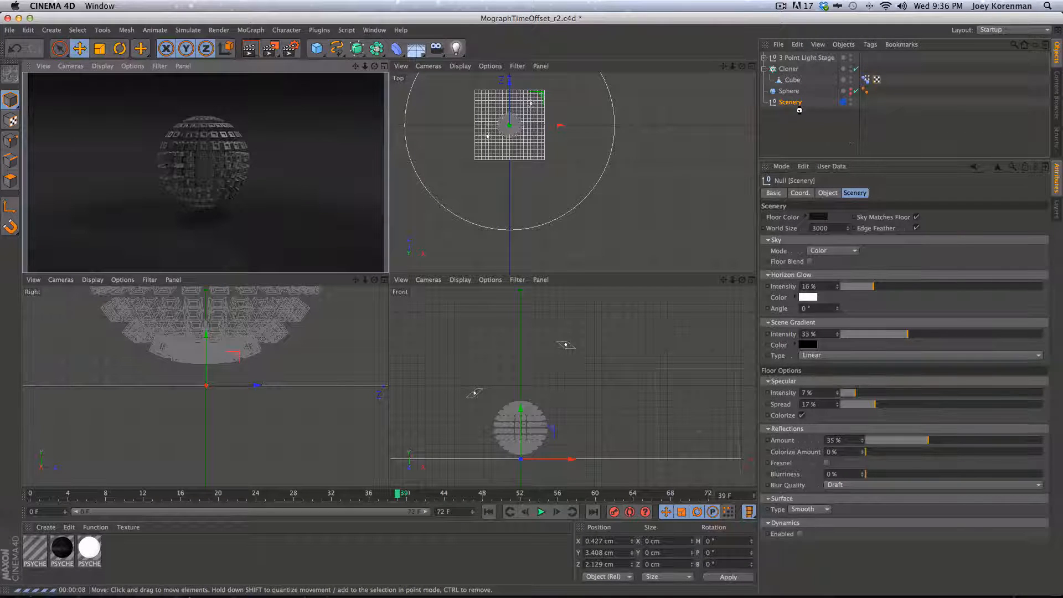
left_click(819, 148)
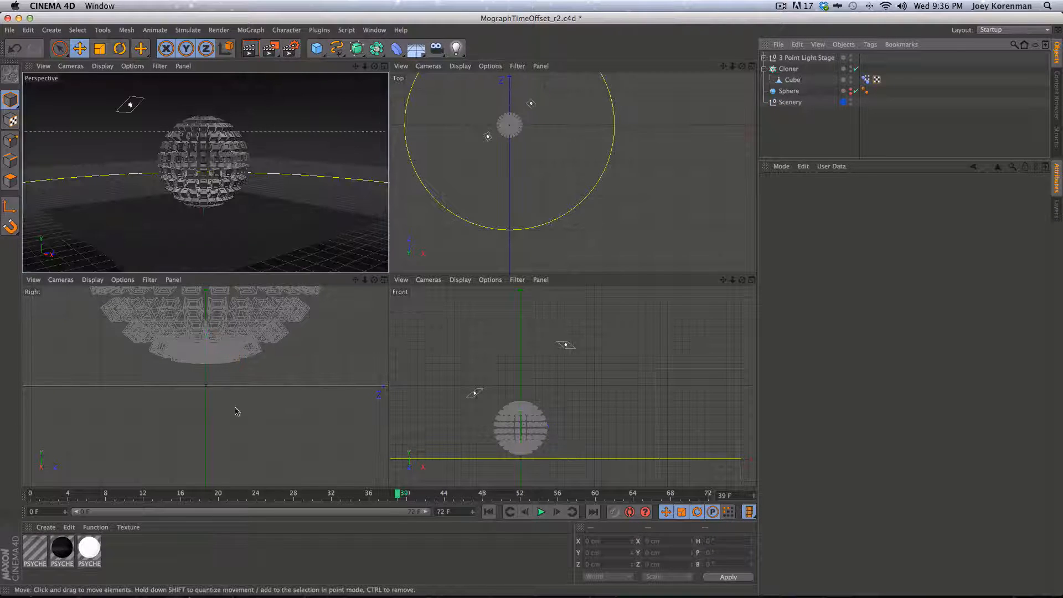
Maximize the Perspective view and scrub the timeline back to frame 7
left_click(384, 66)
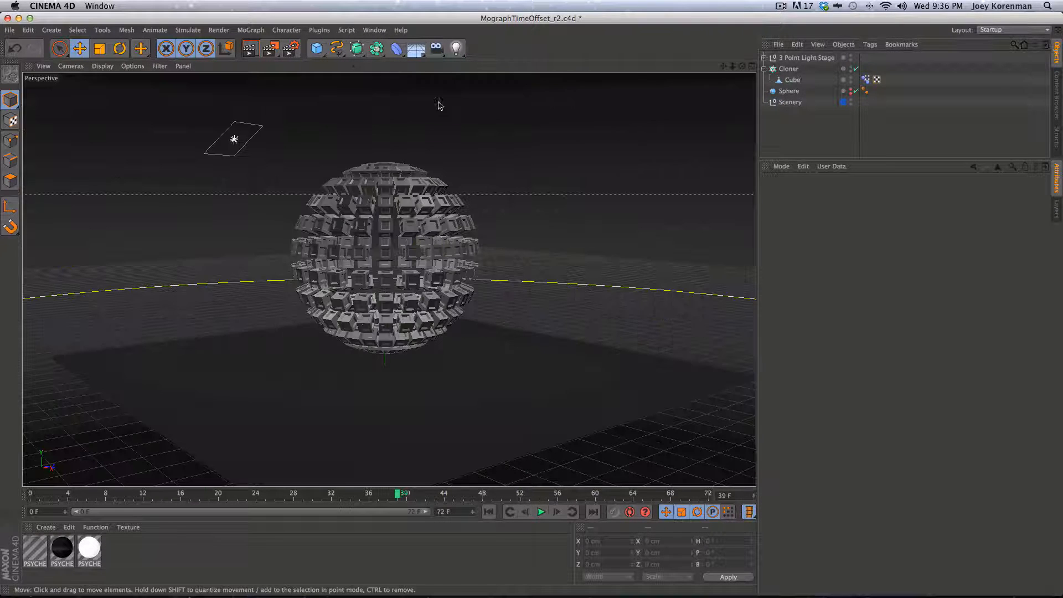
left_click(180, 497)
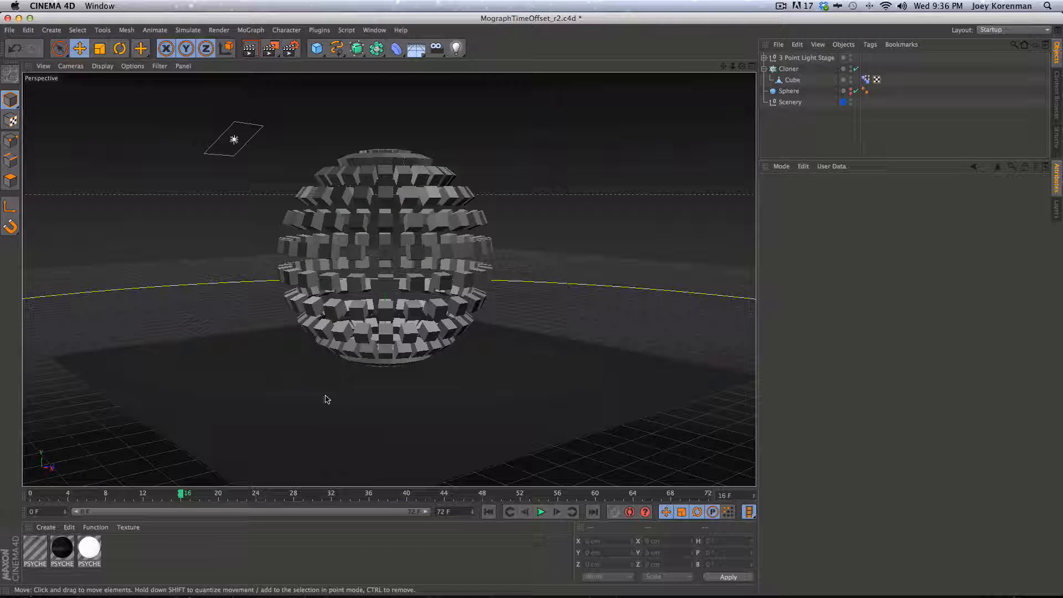
left_click_drag(178, 498, 134, 496)
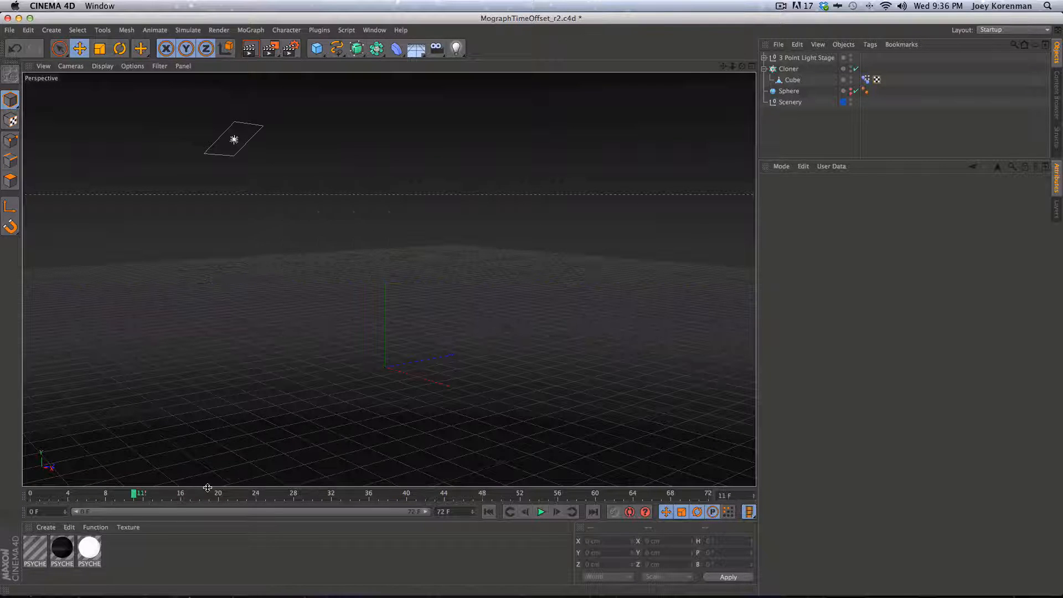
left_click(89, 497)
left_click_drag(123, 494, 130, 497)
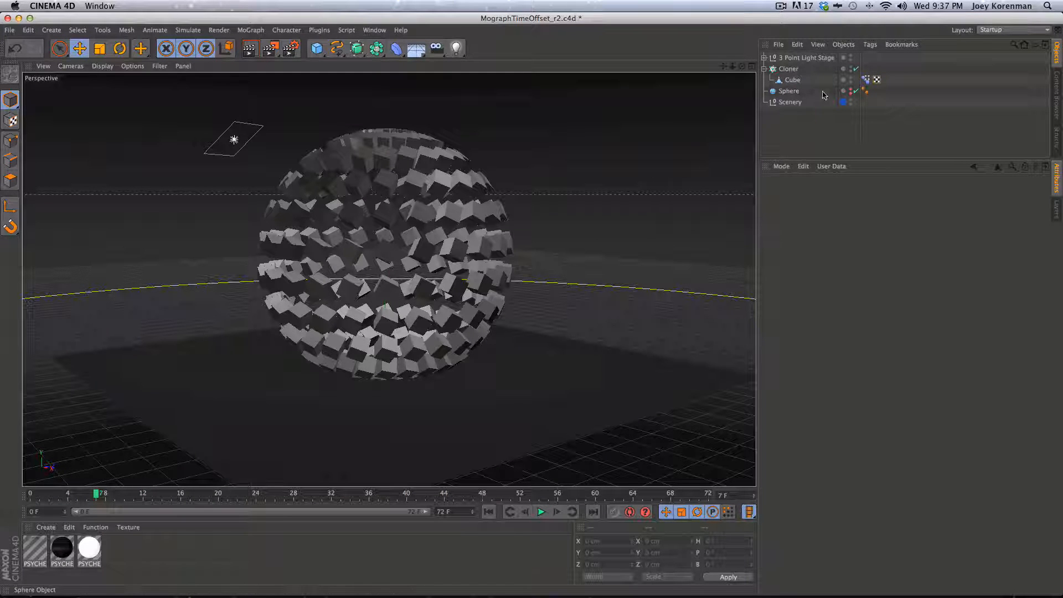
left_click(790, 91)
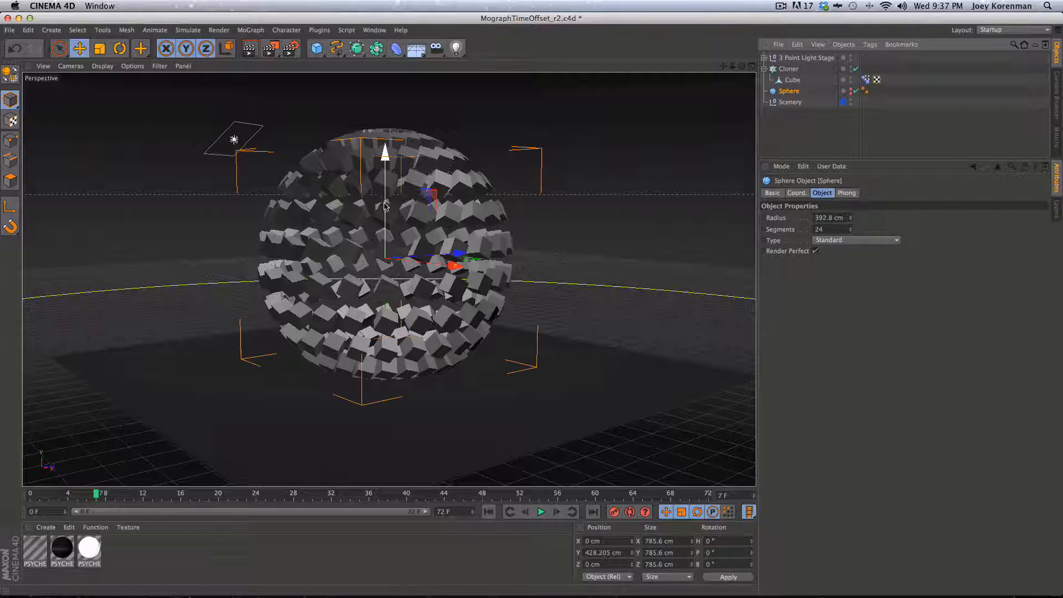
Raise the Sphere to a Y position of 550 cm
left_click(796, 193)
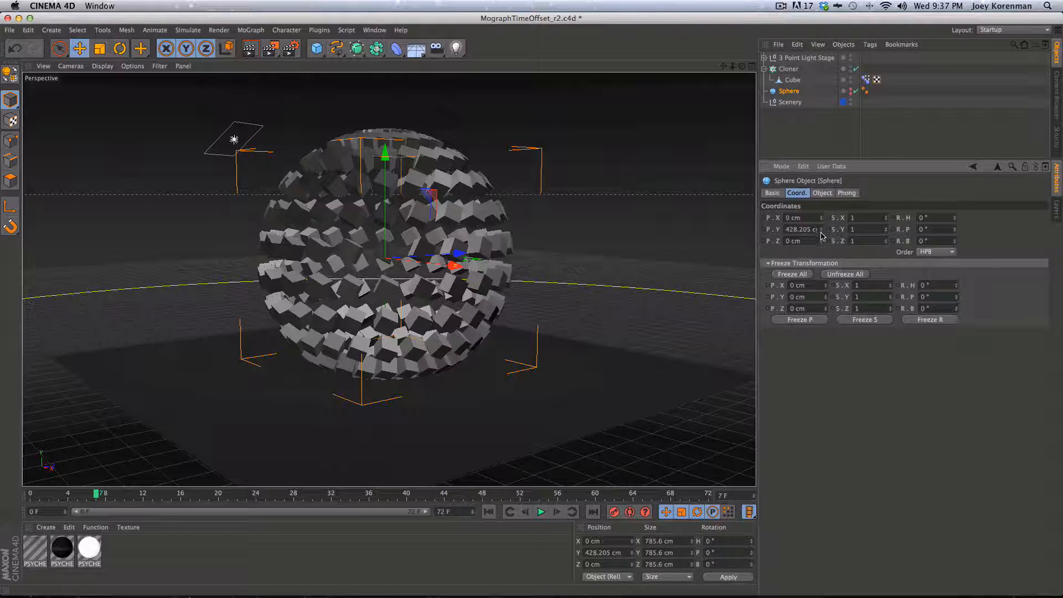
left_click_drag(821, 229, 822, 177)
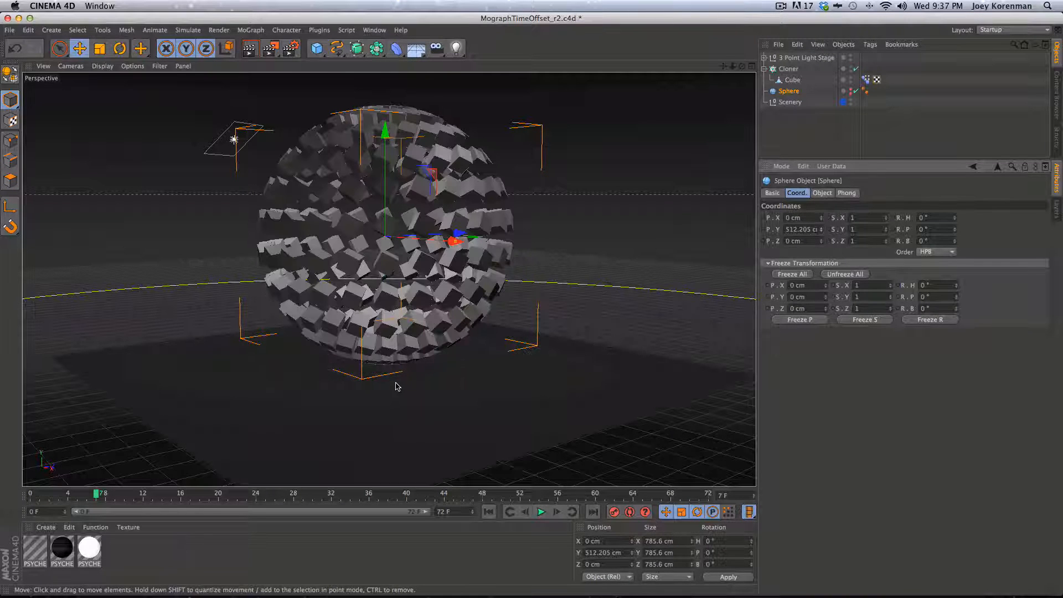
left_click_drag(829, 233, 786, 229)
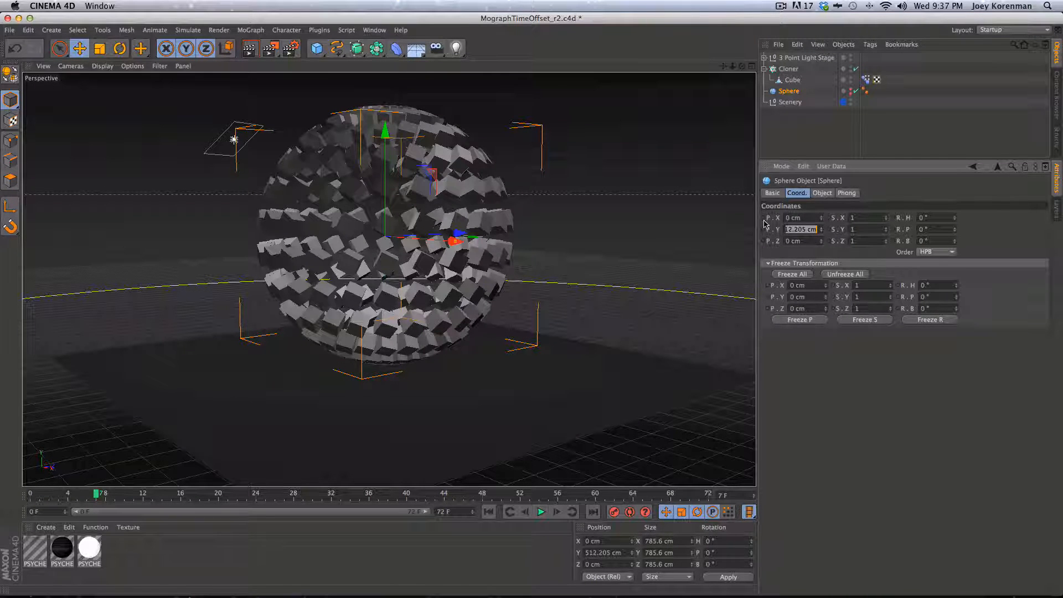
type("550")
key("Return")
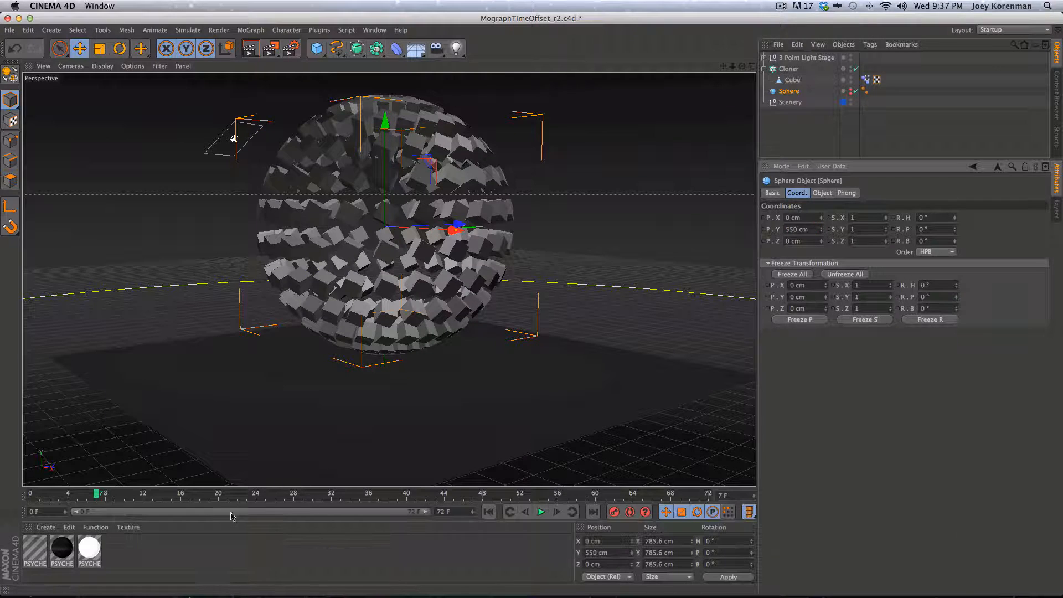
left_click(812, 123)
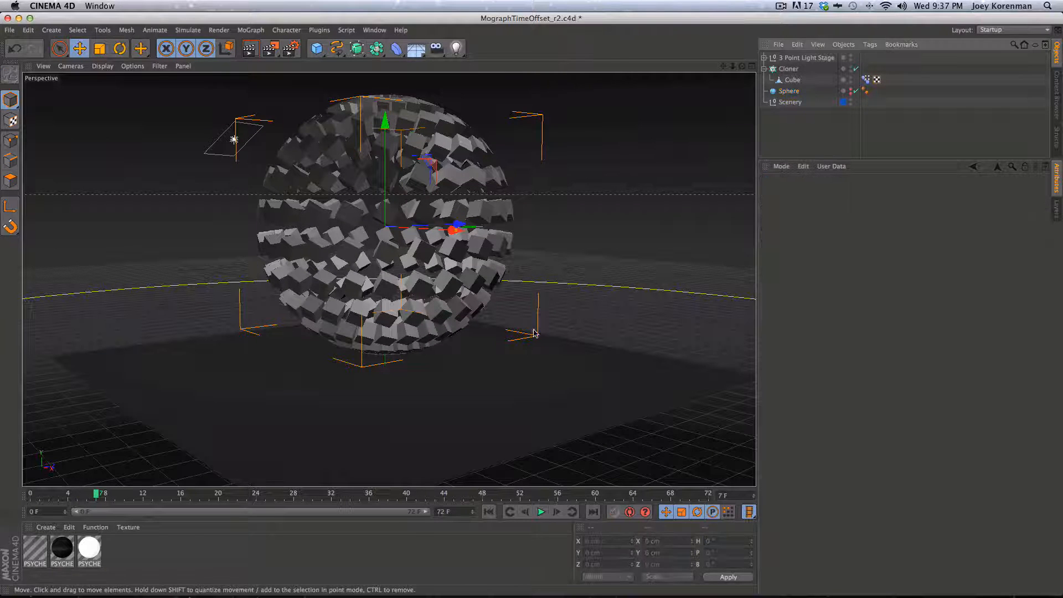
left_click_drag(456, 254, 427, 311, "alt")
Save the scene, restore the four-view layout, inspect the Cube, and select the Cloner
key("super+s")
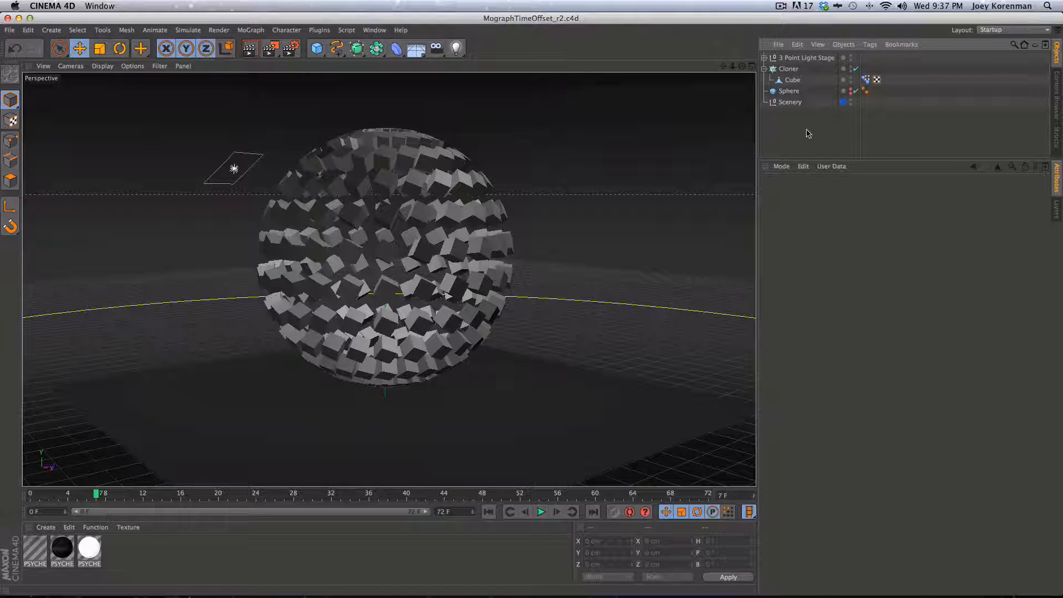
left_click(751, 66)
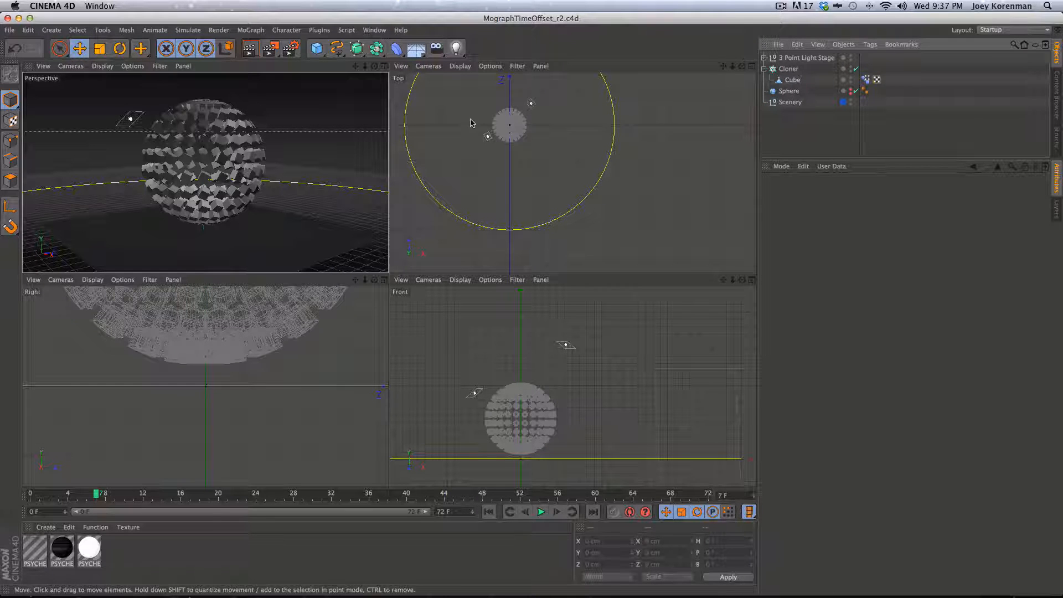
left_click(780, 84)
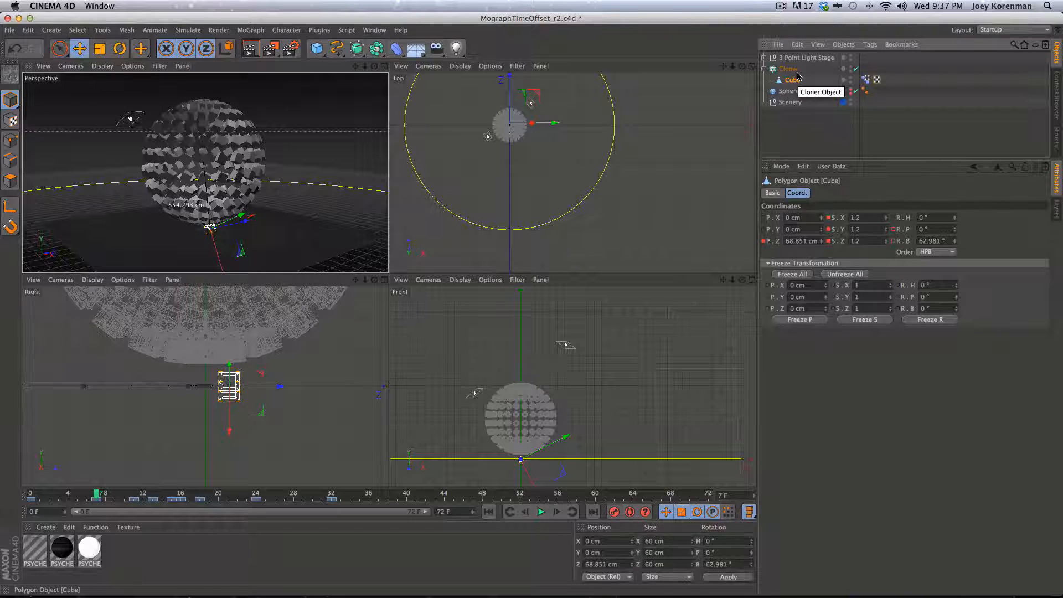
left_click(804, 131)
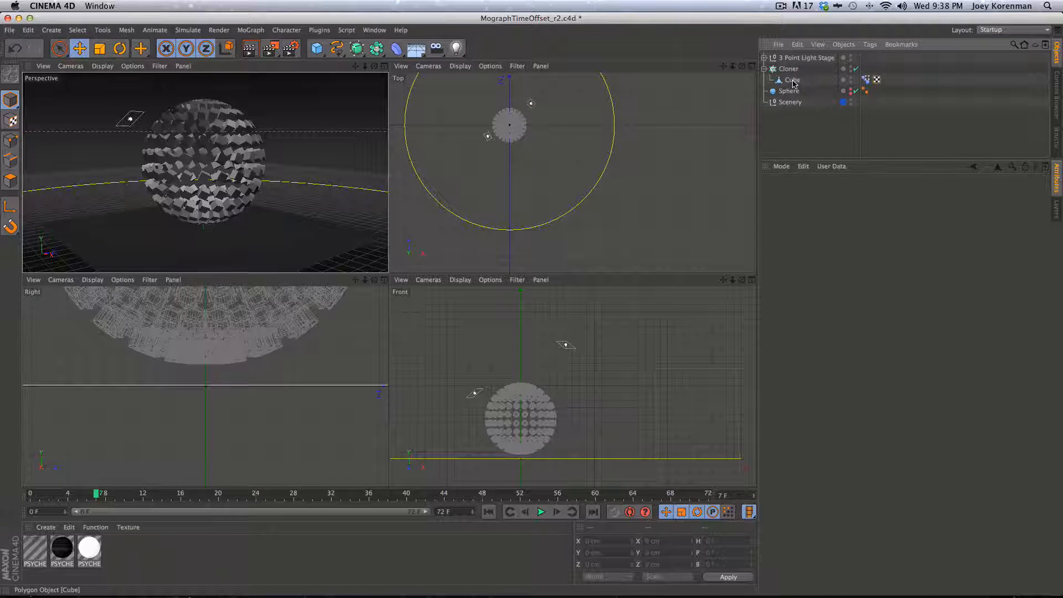
left_click(793, 81)
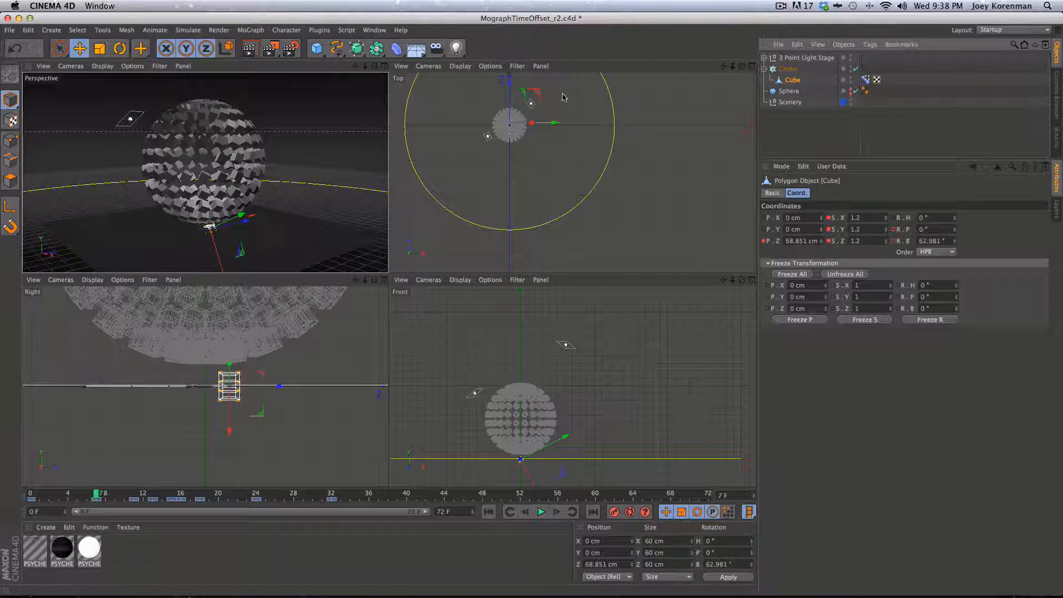
left_click(791, 115)
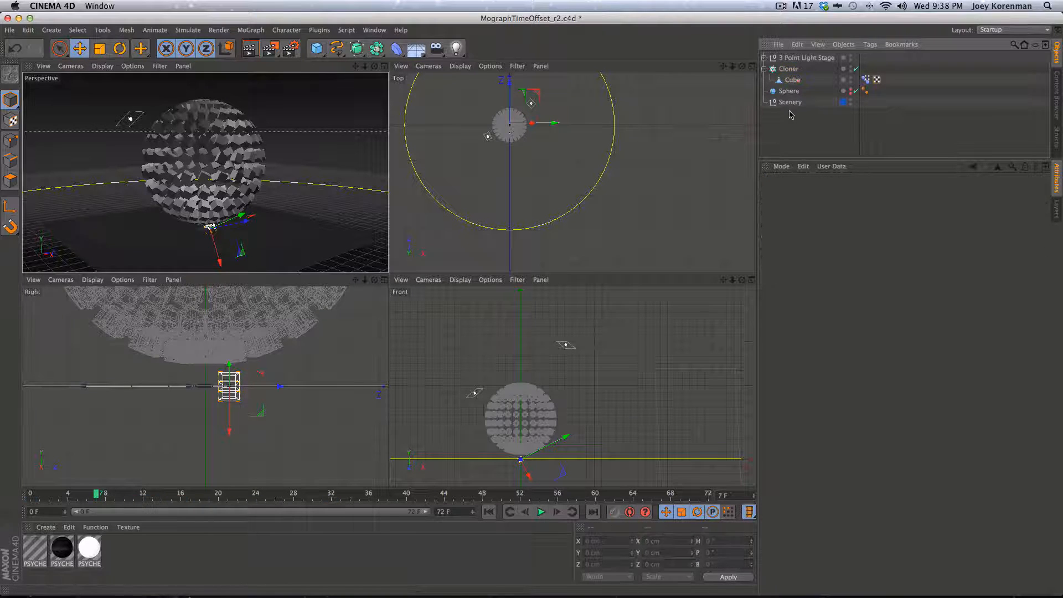
left_click(788, 68)
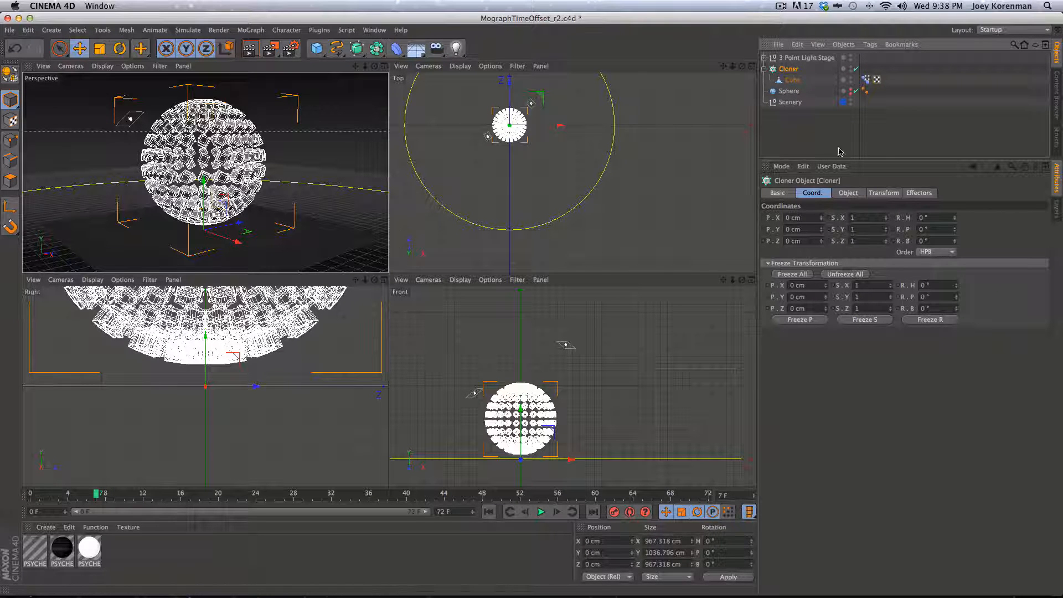
Add a Random effector to the cloner and turn off its position offsets
key("F1")
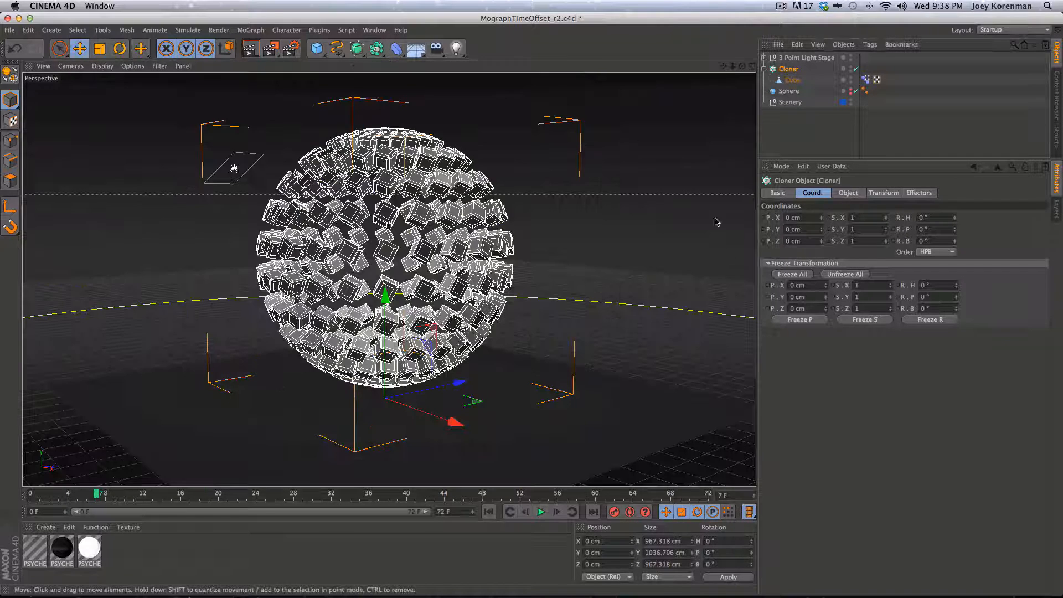
key("super+s")
left_click(250, 30)
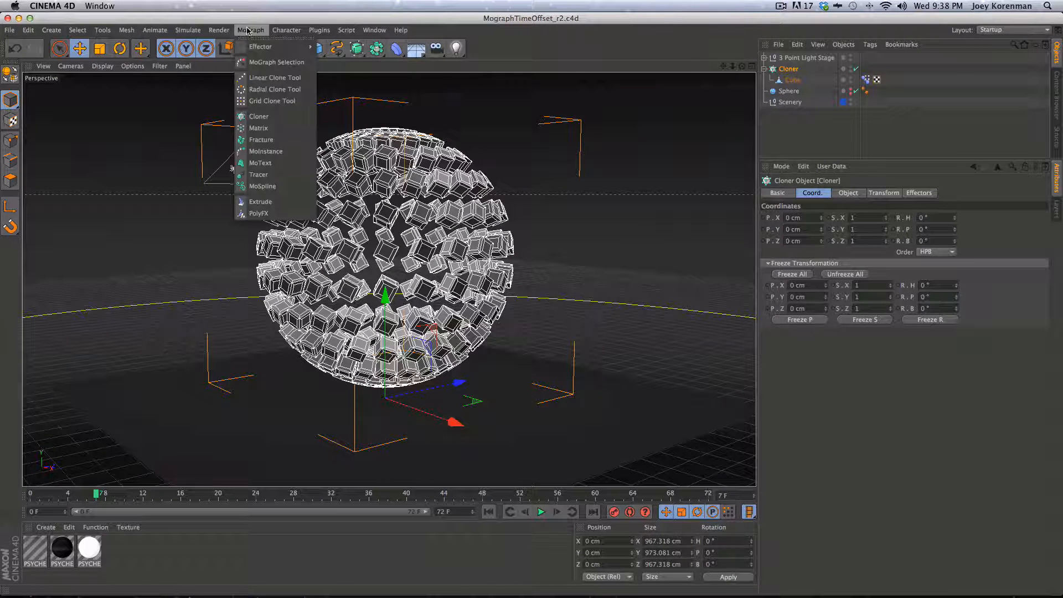
mouse_move(272, 46)
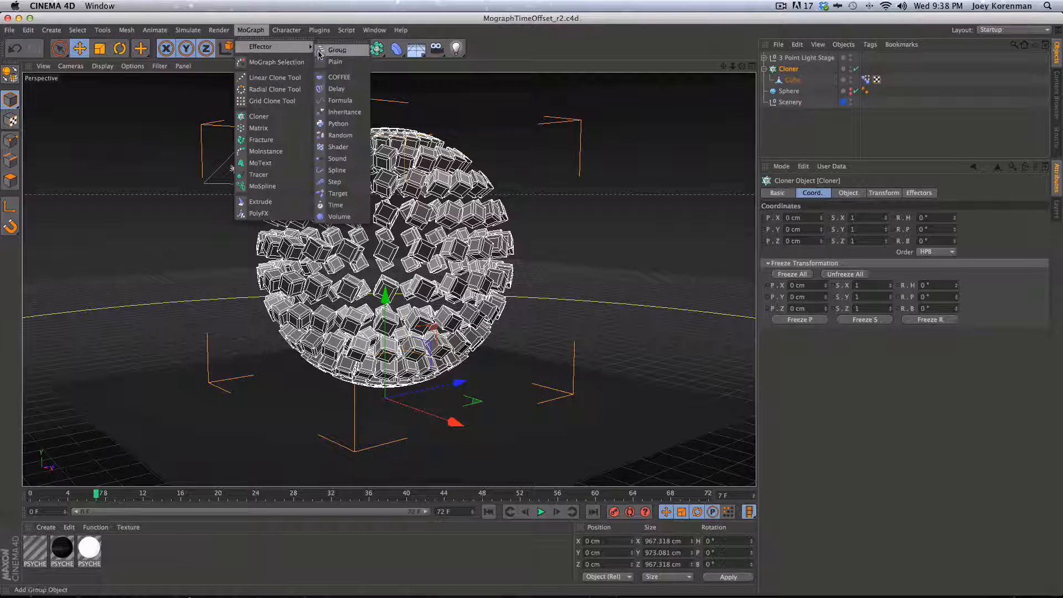
left_click(332, 135)
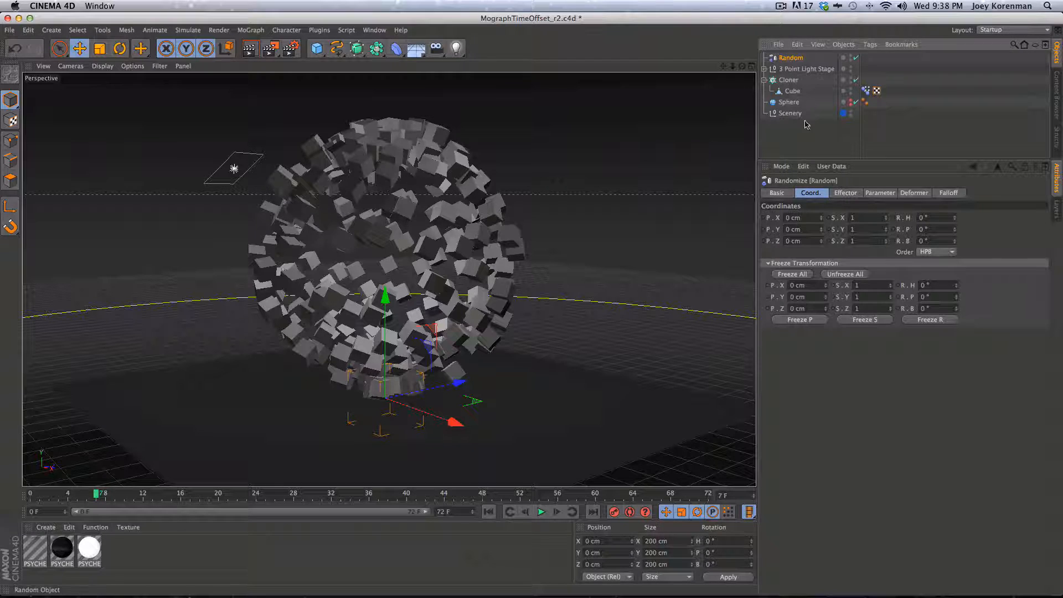
left_click(845, 193)
left_click(880, 194)
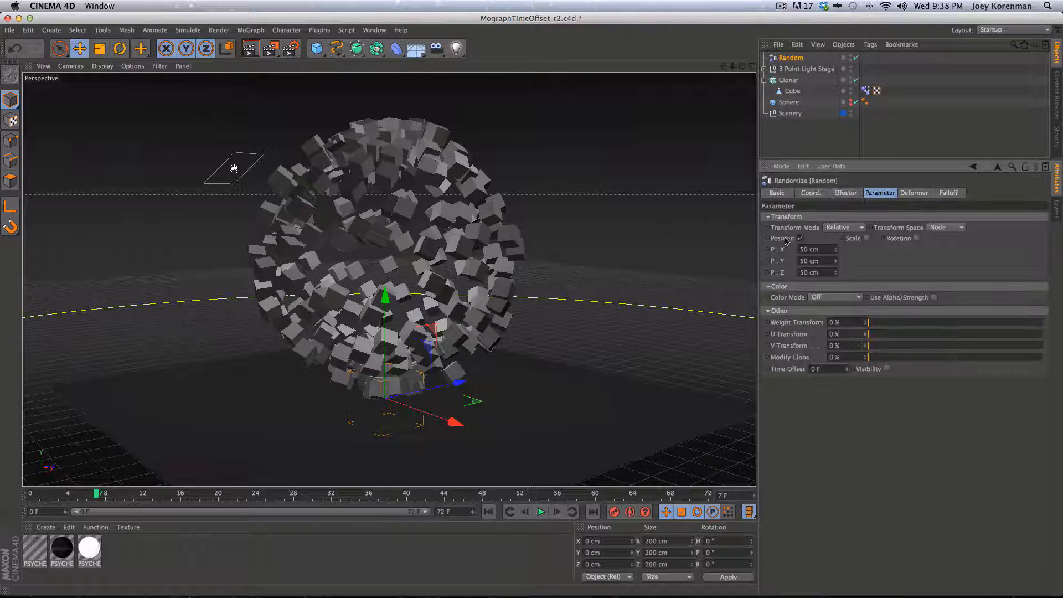
left_click(800, 238)
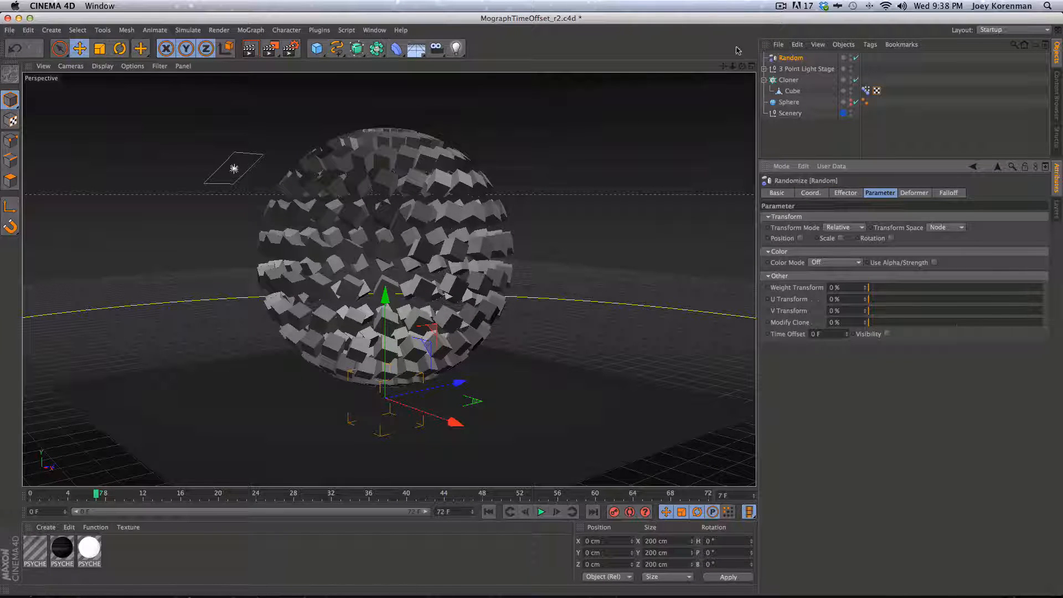
Rename the Random effector to 'Random.TIMEOFFSET'
double_click(802, 58)
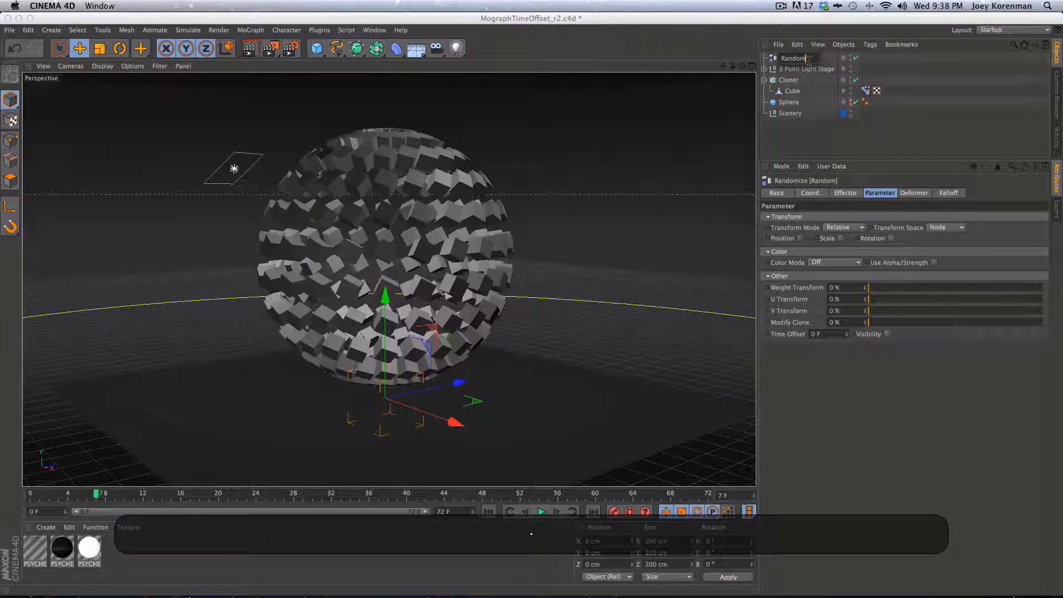
key("shift")
type(".TIMEOFS")
key("shift+BackSpace")
type("FSET")
key("Return")
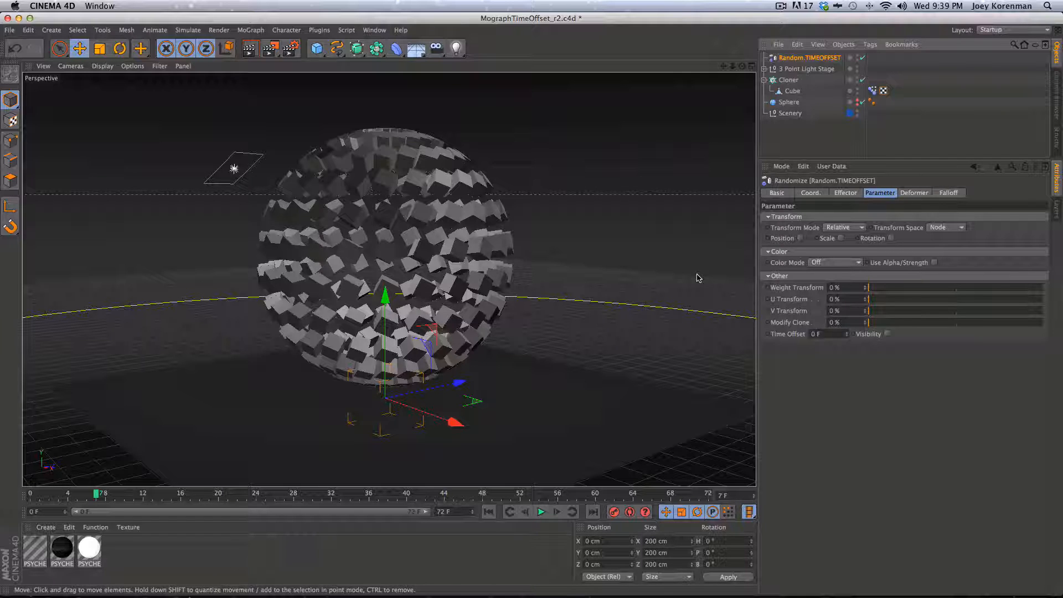
key("shift+F3")
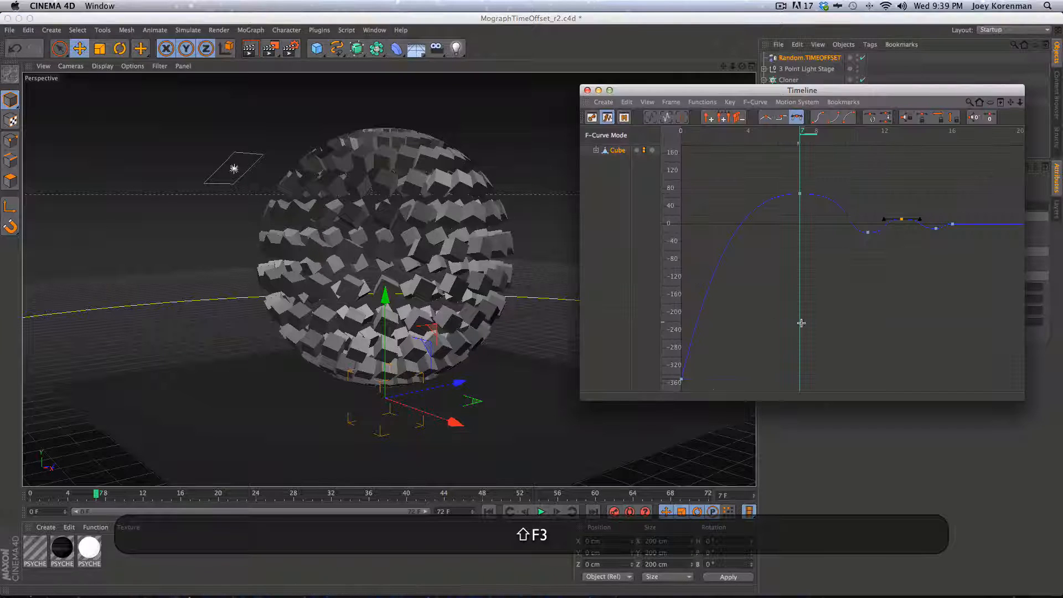
key("2")
left_click_drag(834, 265, 609, 266)
left_click_drag(859, 282, 806, 264)
key("1")
key("2")
left_click_drag(921, 194, 968, 162)
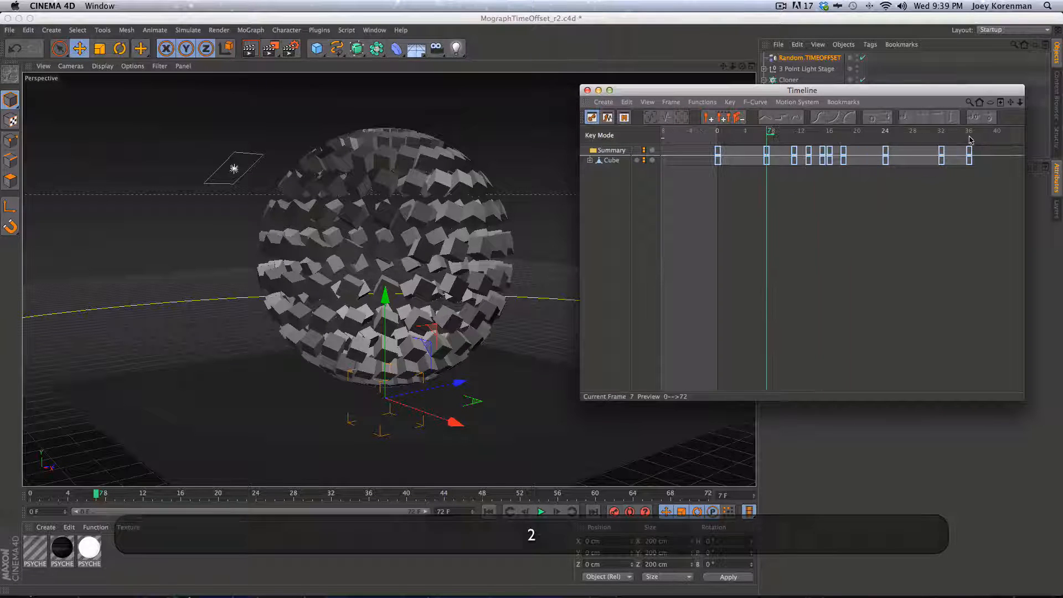
left_click(588, 90)
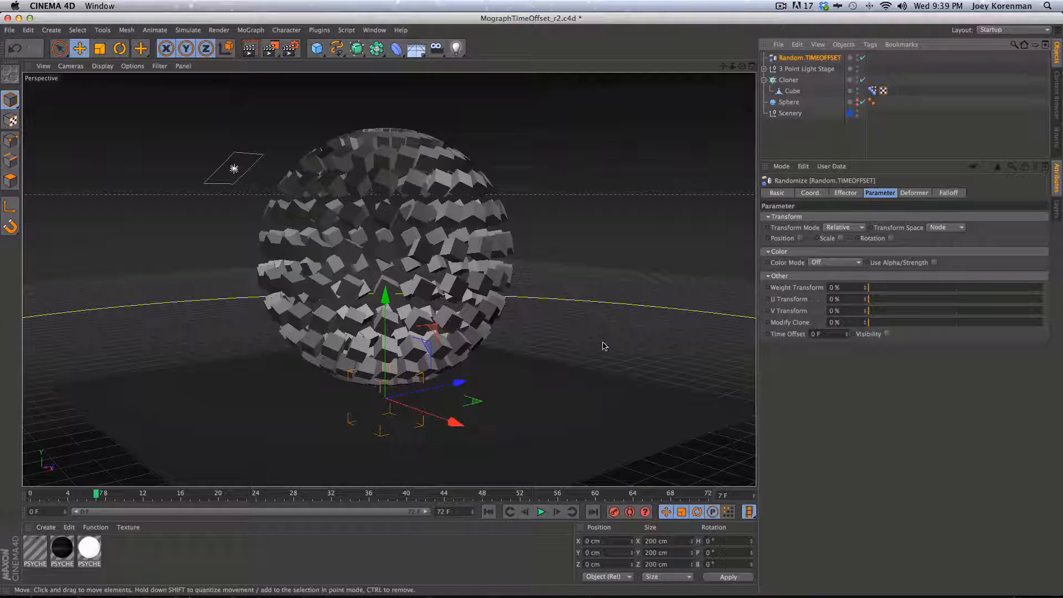
Set Time Offset to 36 F, reset it to 0 F at frame 0, then set 36 F again
left_click(837, 334)
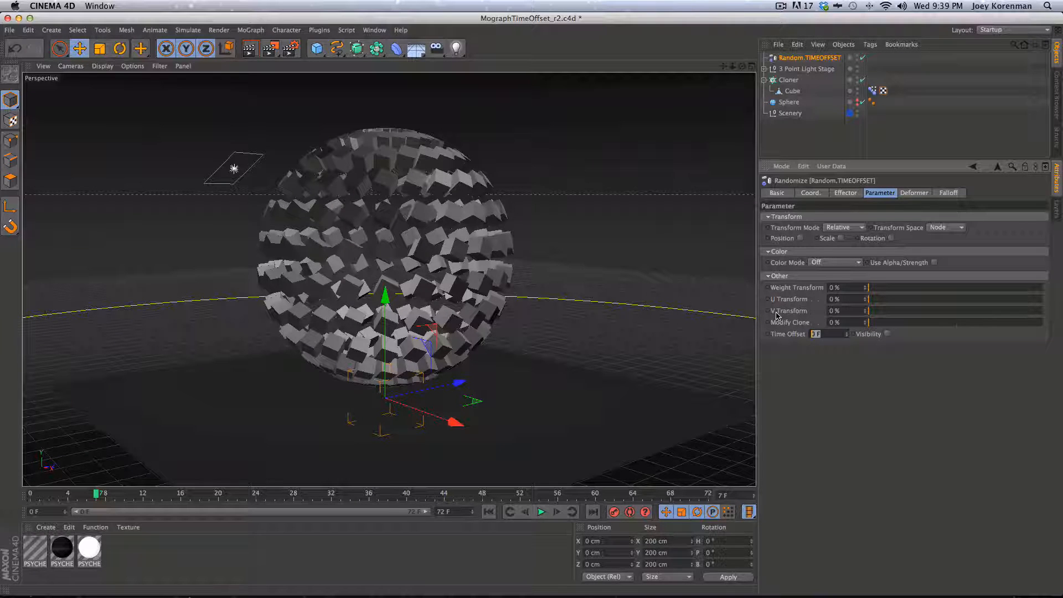
type("36")
key("Return")
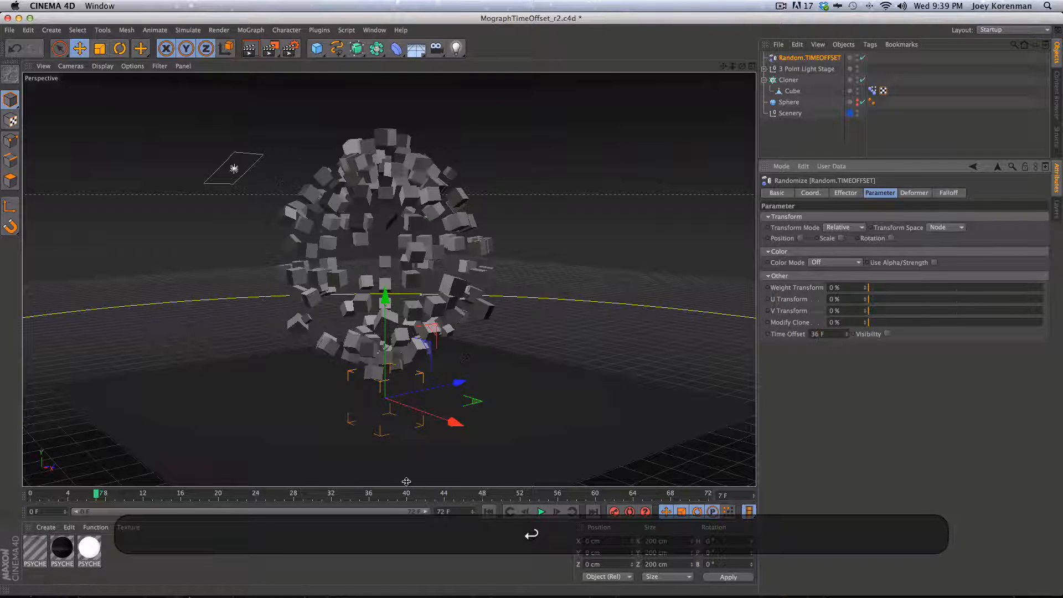
left_click(489, 512)
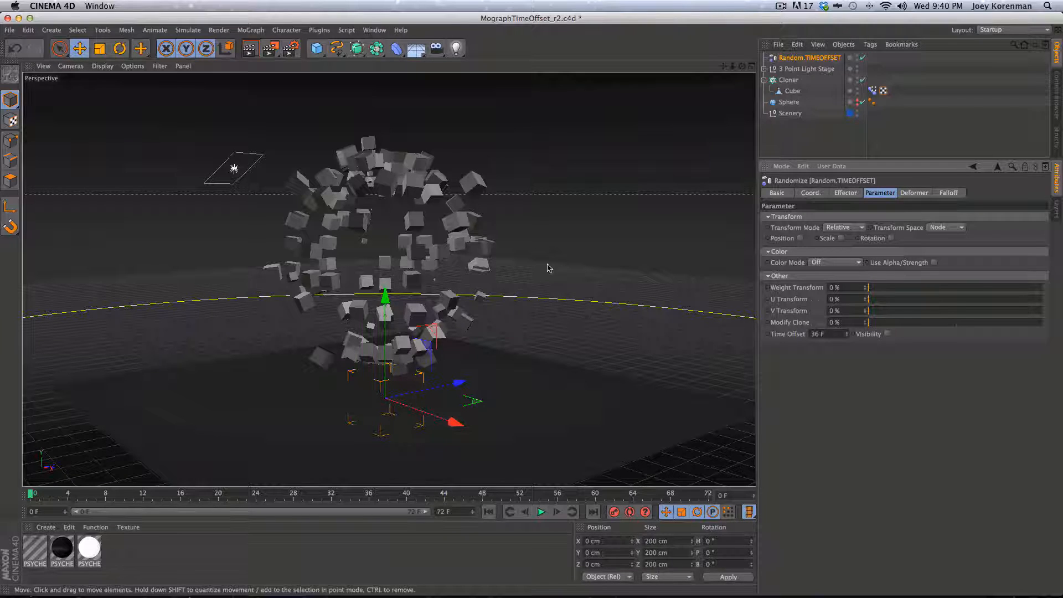
type("0")
key("Return")
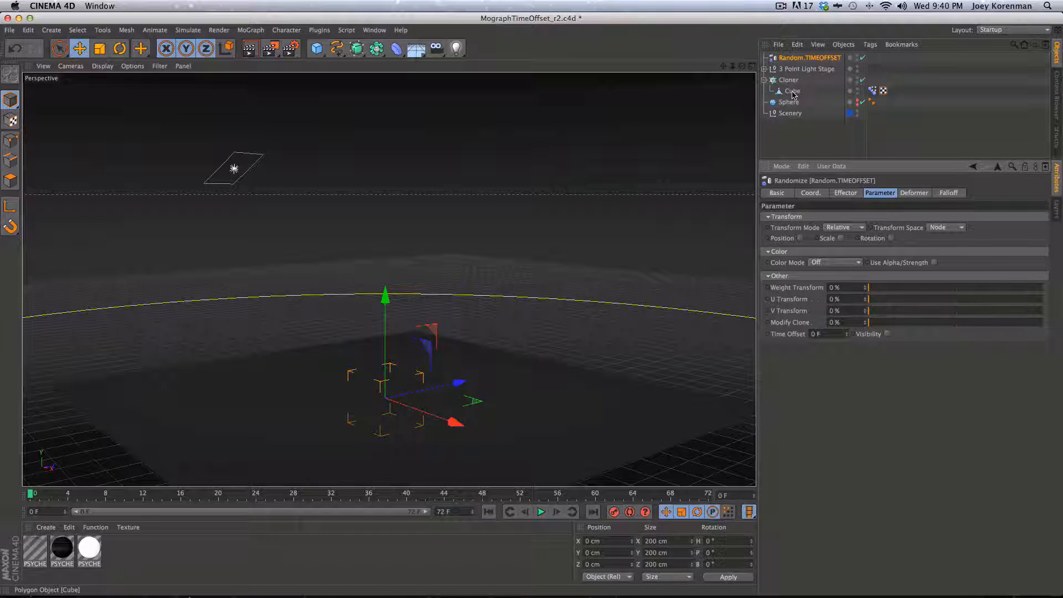
left_click(826, 334)
type("36")
key("Return")
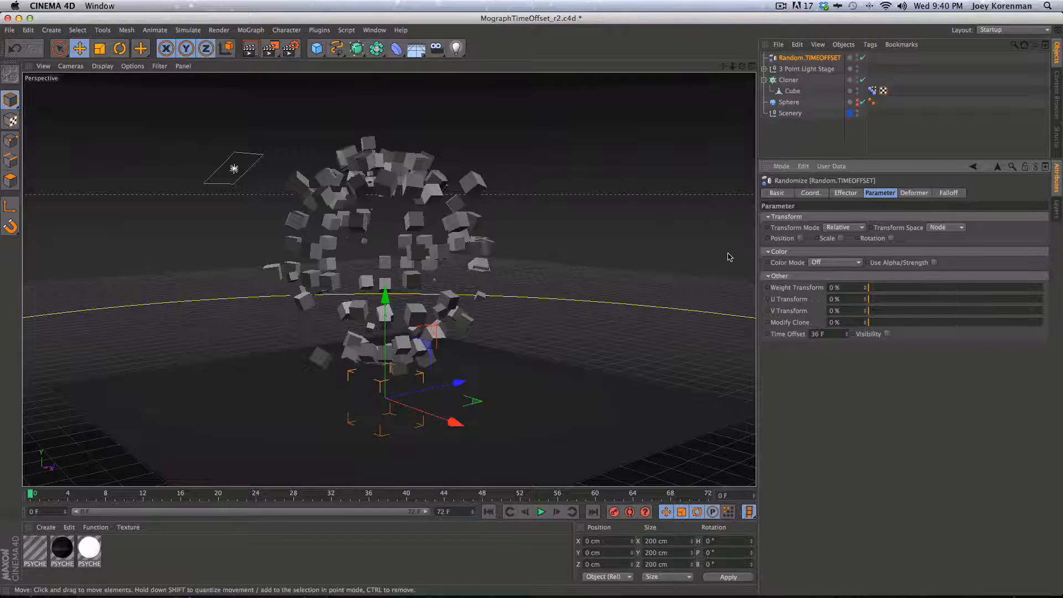
Set the Random.TIMEOFFSET Min/Max Minimum to 0 % and save the scene
left_click(847, 193)
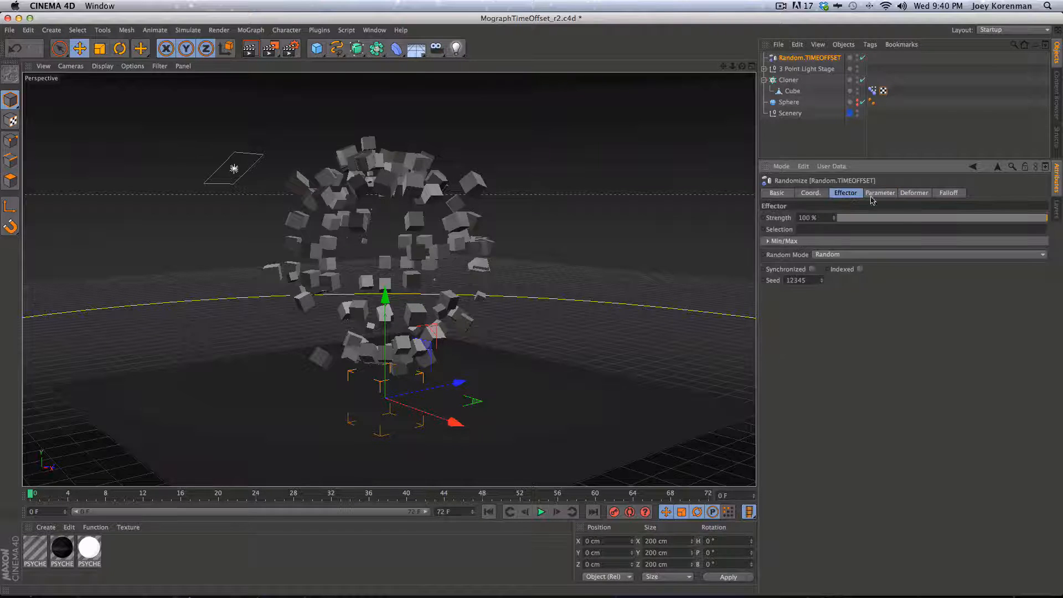
left_click(790, 242)
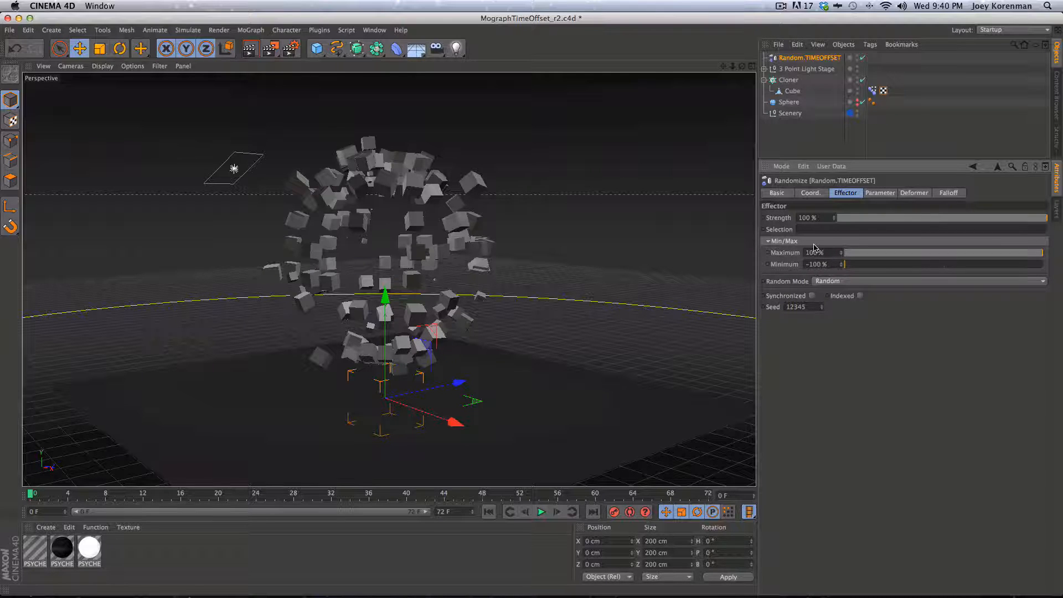
left_click(879, 194)
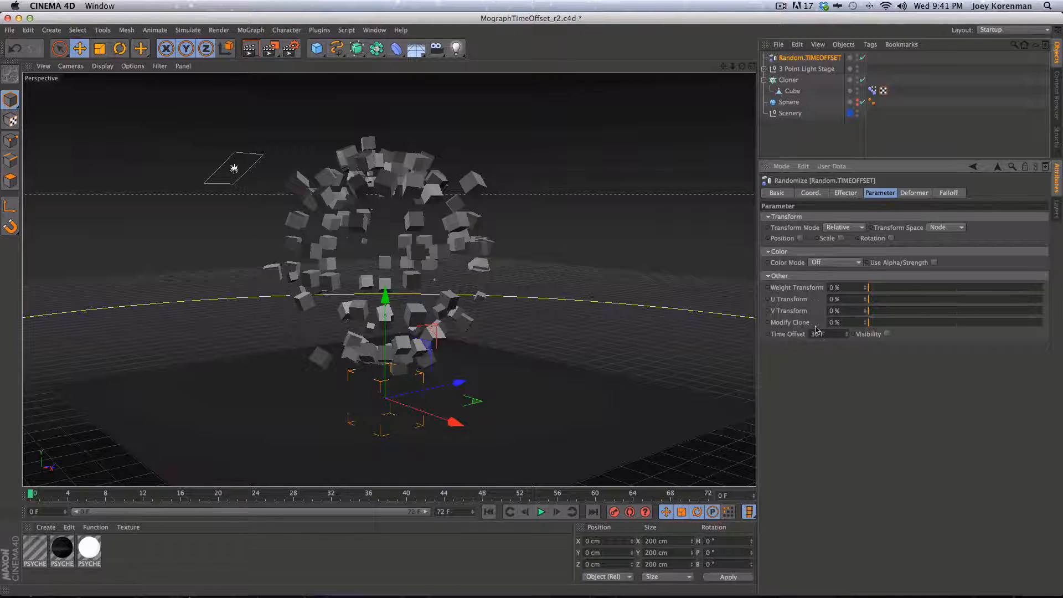
left_click(847, 193)
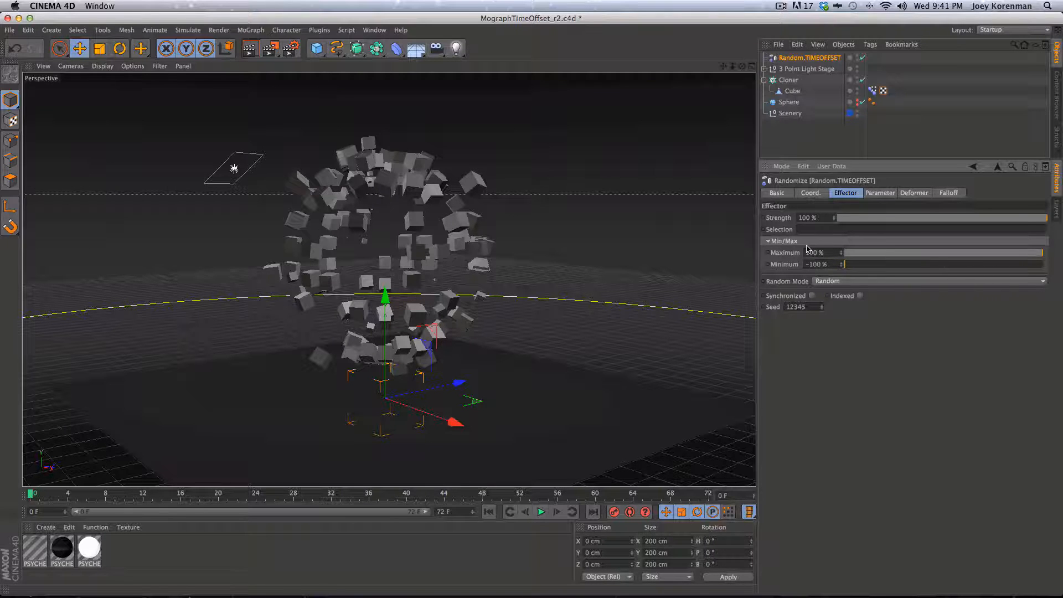
double_click(836, 265)
type("0")
key("Return")
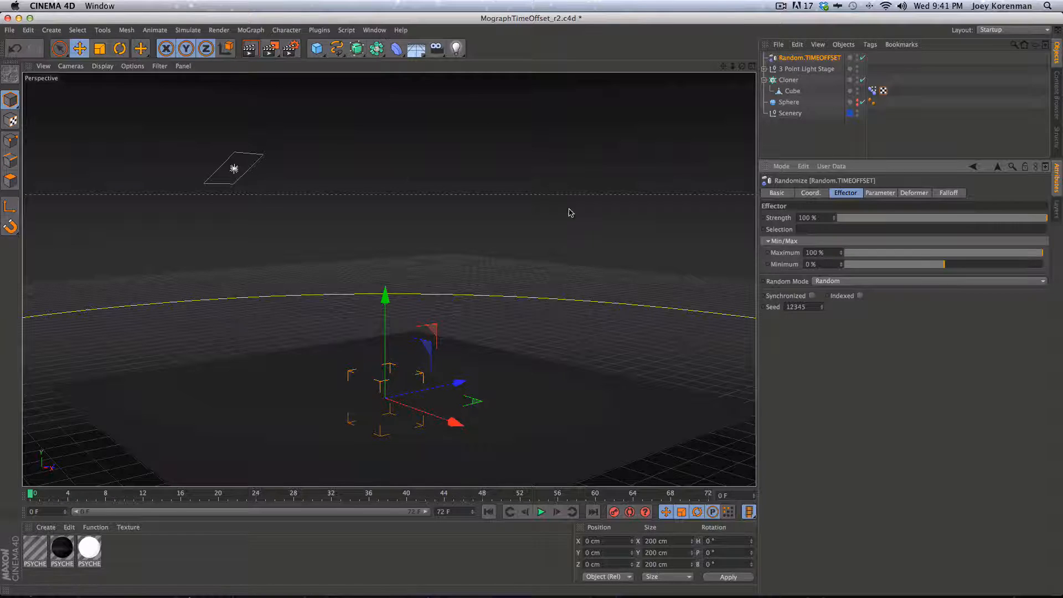
key("super+s")
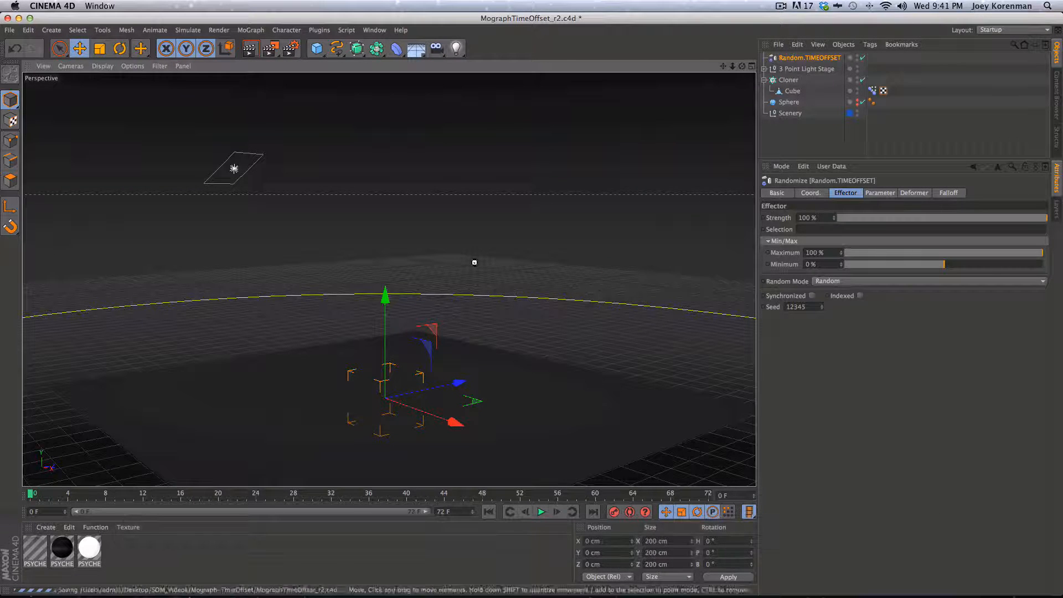
Set the render range end frame to 72 F in Render Settings
left_click(290, 48)
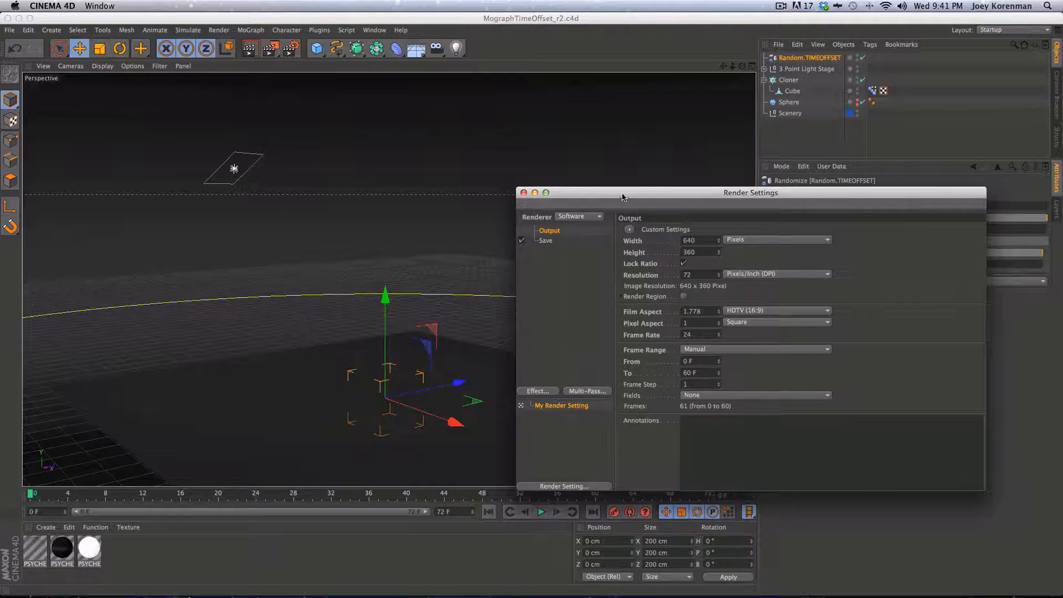
left_click_drag(707, 193, 737, 119)
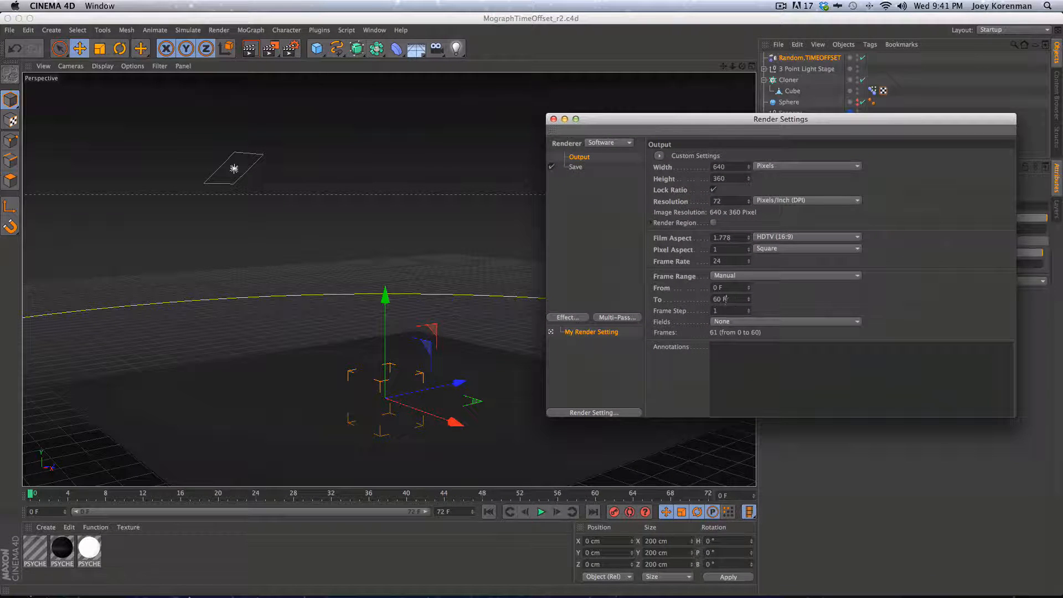
left_click(726, 299)
type("72")
key("Return")
left_click(553, 120)
Save the scene and render the animation to the Picture Viewer without an output file
key("super+s")
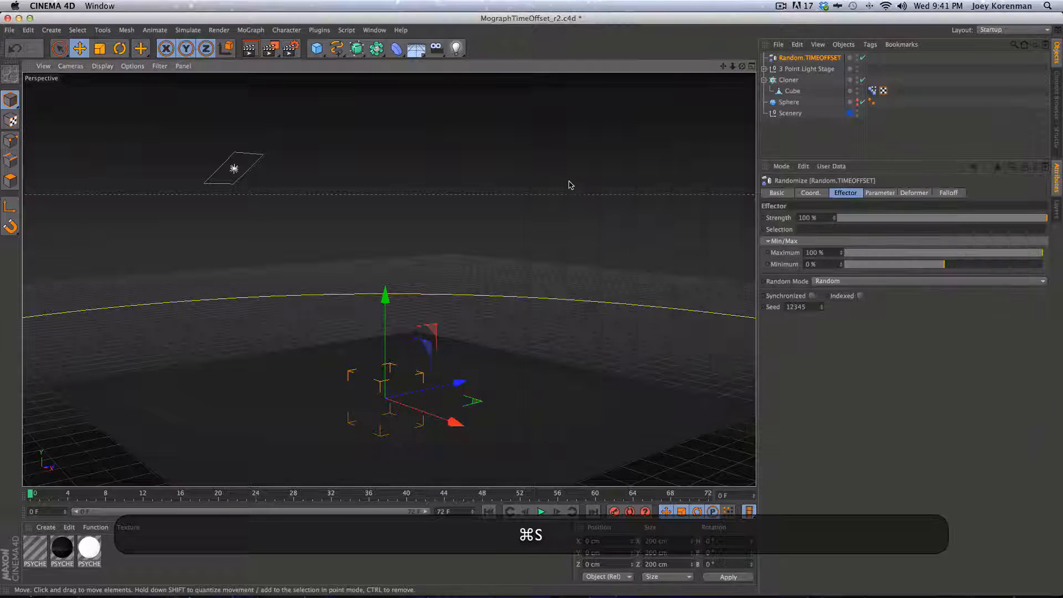
key("shift+r")
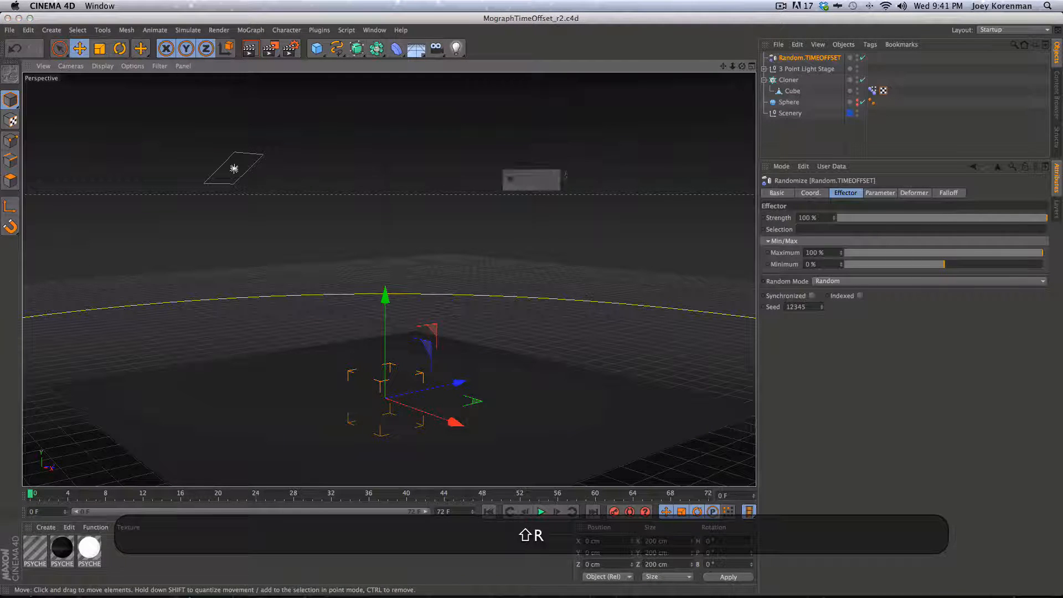
key("Return")
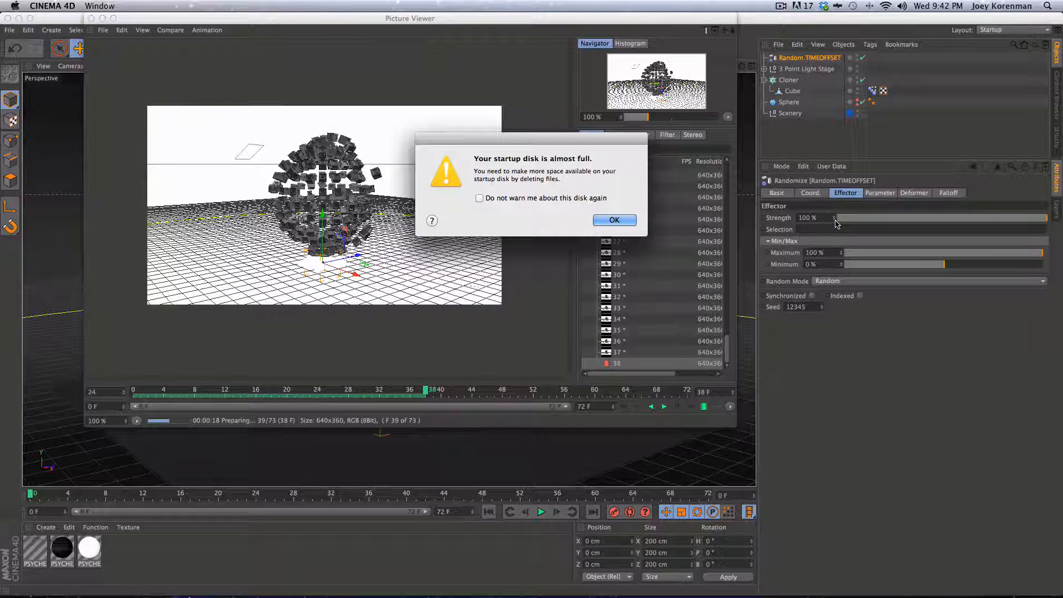
Dismiss the disk-full warning, play back the 73-frame render, then close the Picture Viewer
key("Return")
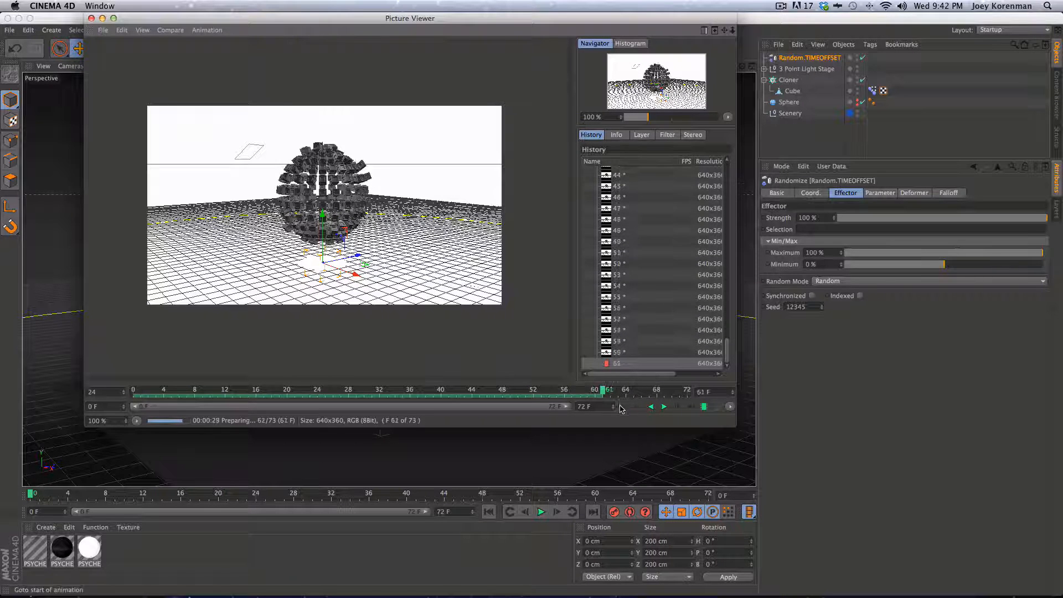
left_click(636, 406)
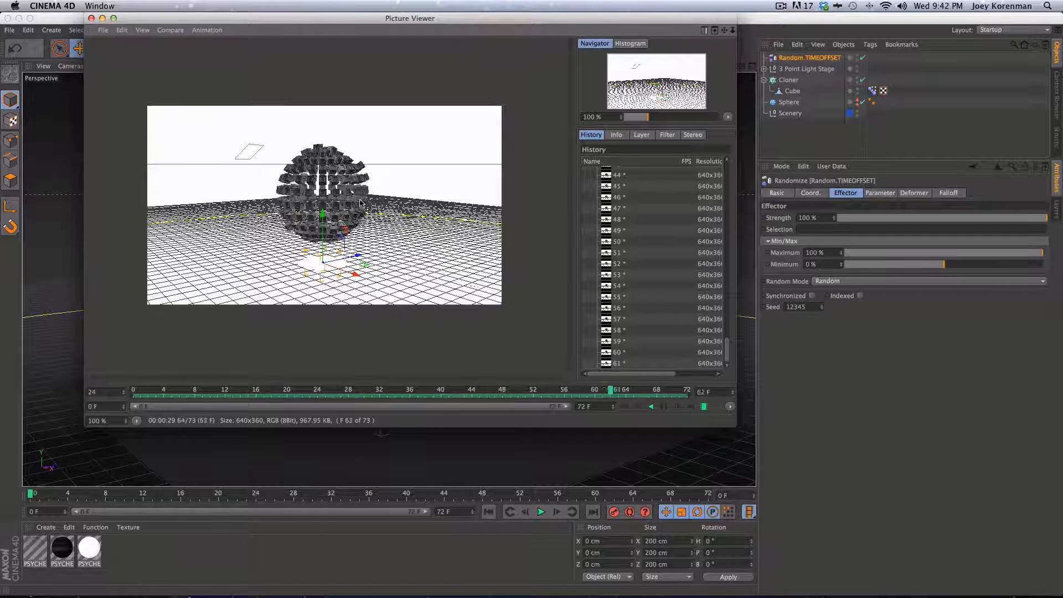
left_click(664, 408)
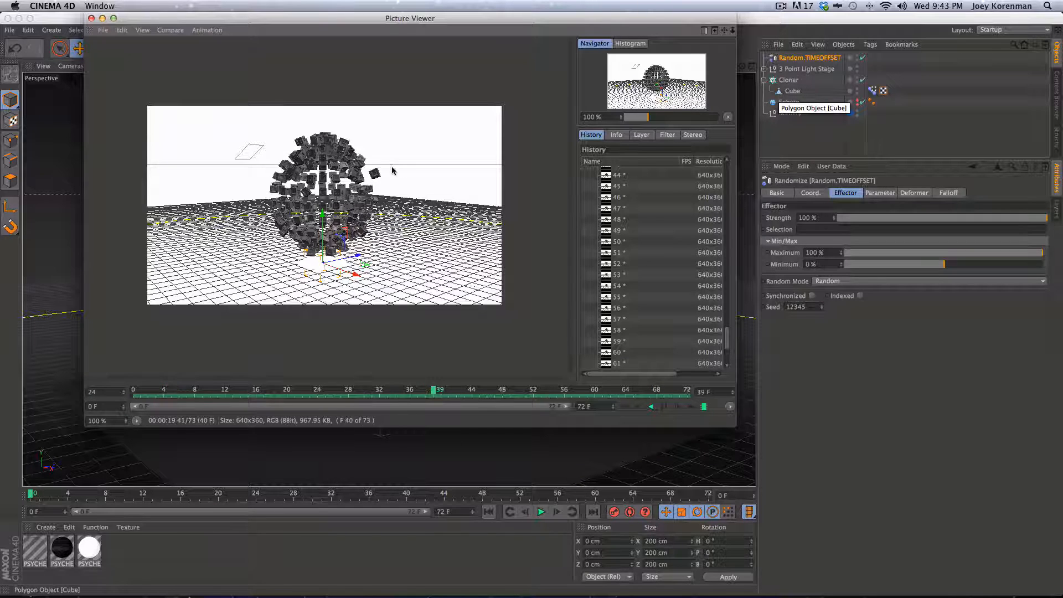
left_click(663, 407)
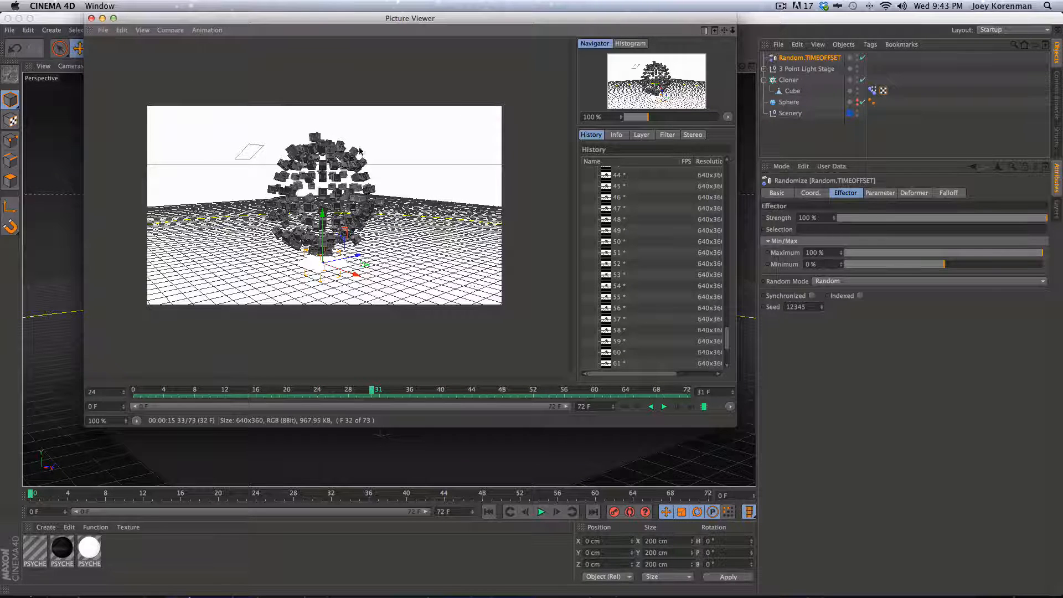
left_click(91, 18)
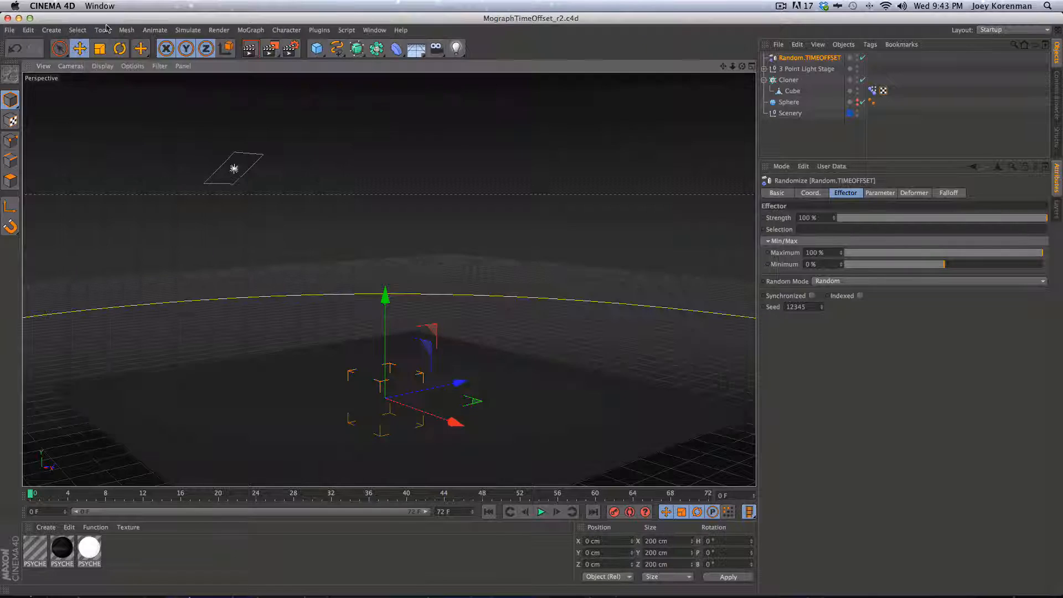
left_click(830, 137)
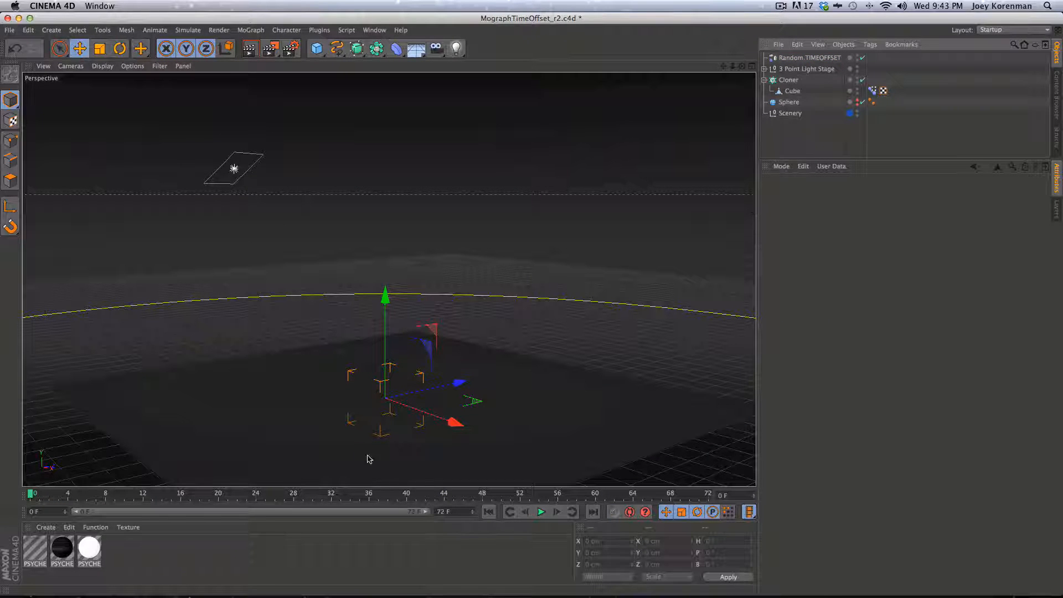